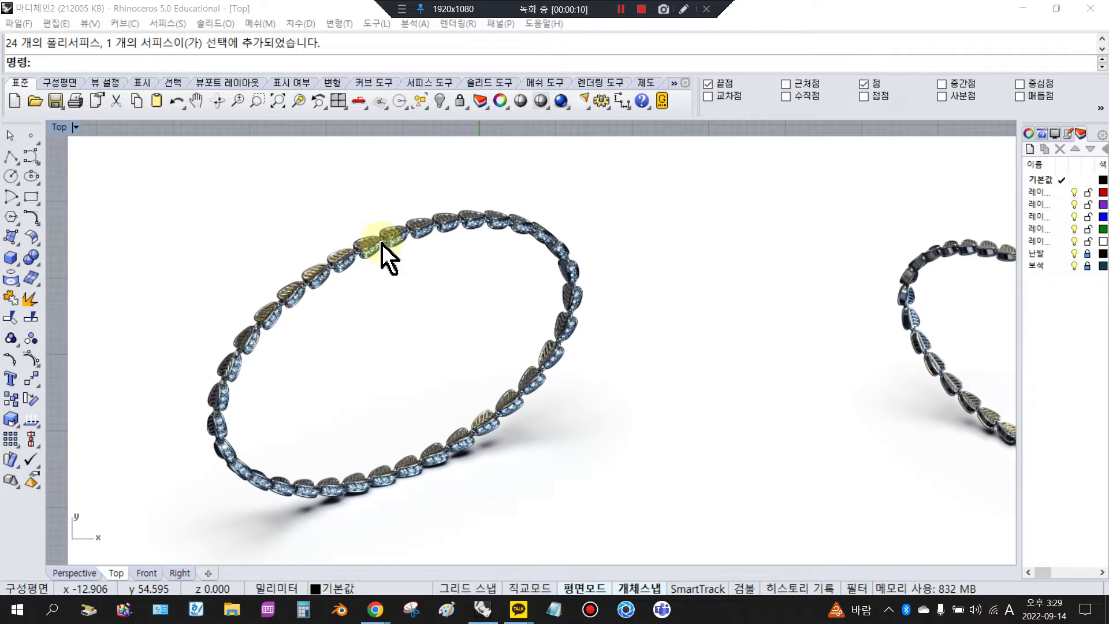
Step: Delete the two rendered bracelet pictures from the Top view
{"action": "right_click_drag", "start_coordinate": [969, 312], "coordinate": [560, 258]}
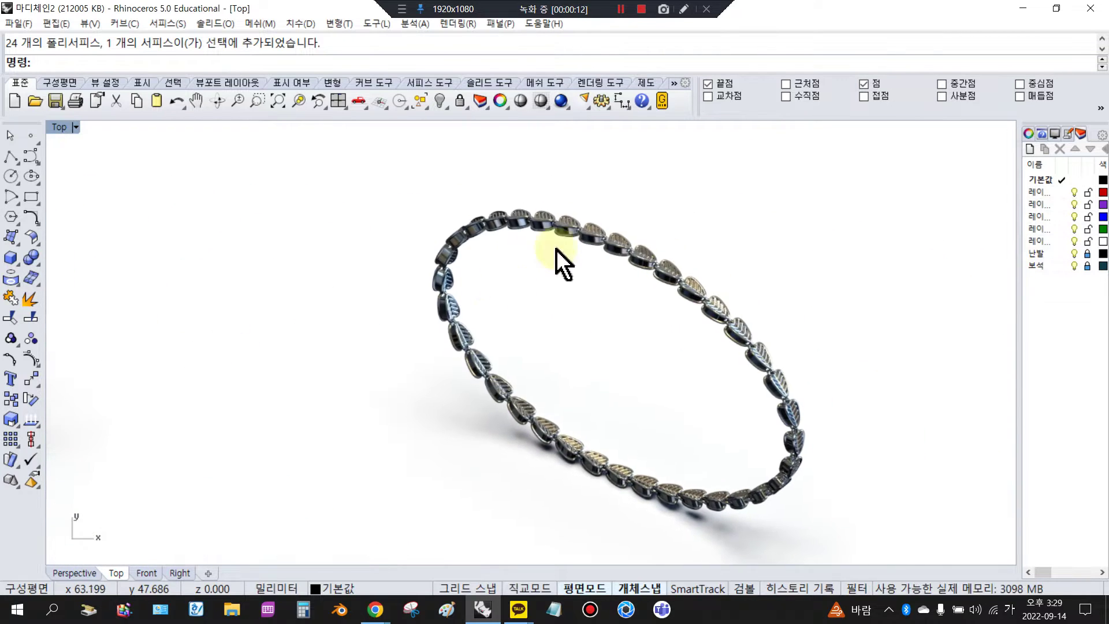
{"action": "scroll", "coordinate": [626, 268], "scroll_direction": "up", "scroll_amount": 5}
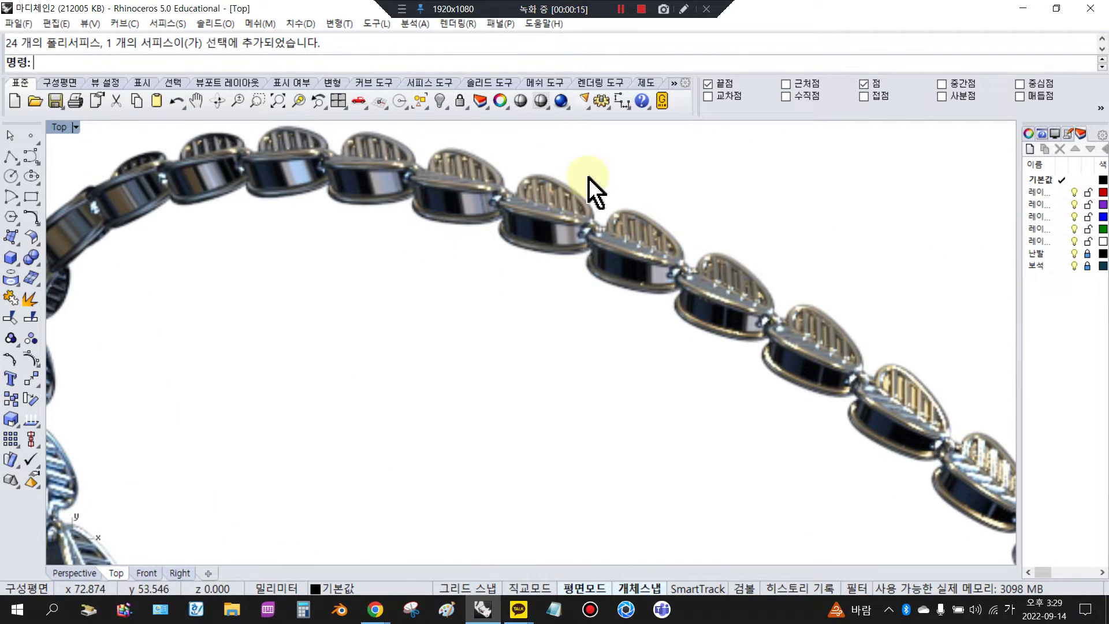
{"action": "scroll", "coordinate": [821, 209], "scroll_direction": "down", "scroll_amount": 3}
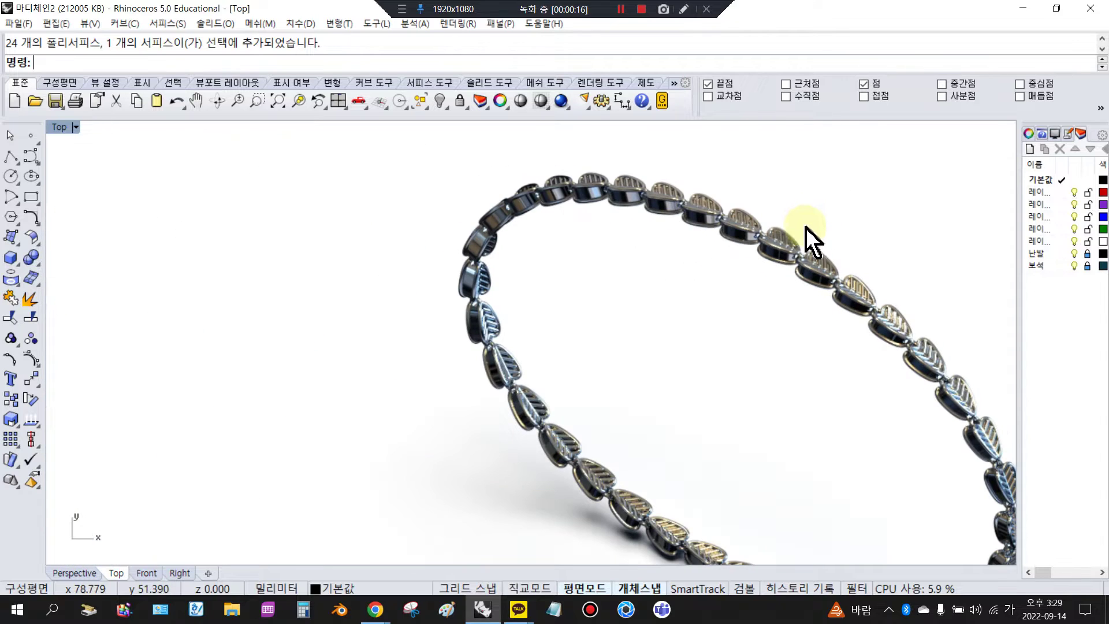
{"action": "scroll", "coordinate": [806, 240], "scroll_direction": "down", "scroll_amount": 4}
{"action": "scroll", "coordinate": [364, 235], "scroll_direction": "up", "scroll_amount": 6}
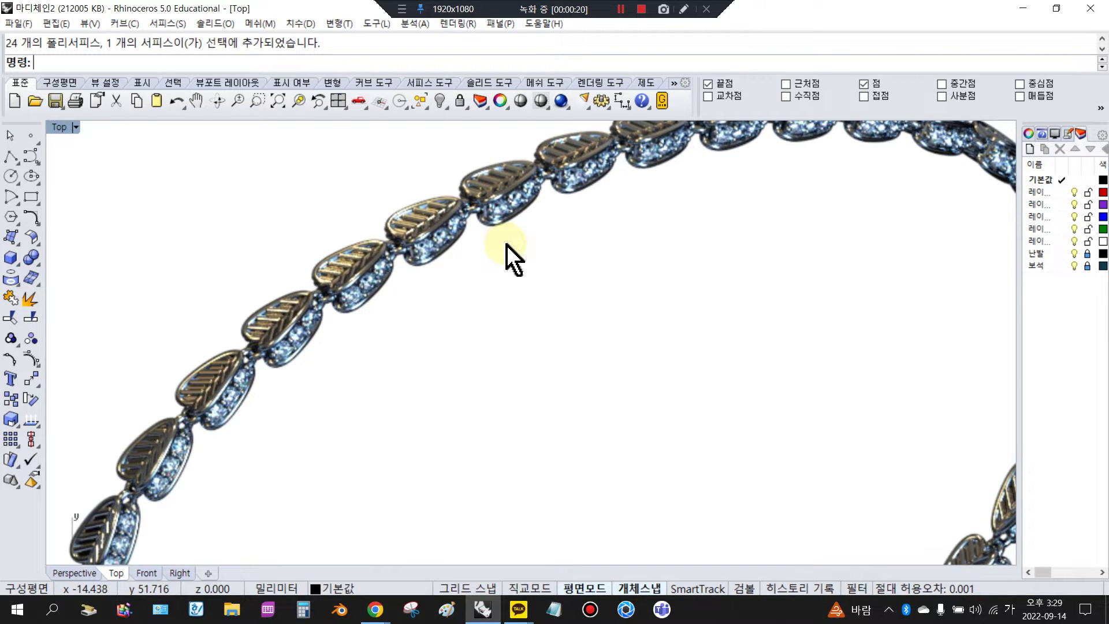
{"action": "left_click", "coordinate": [408, 266]}
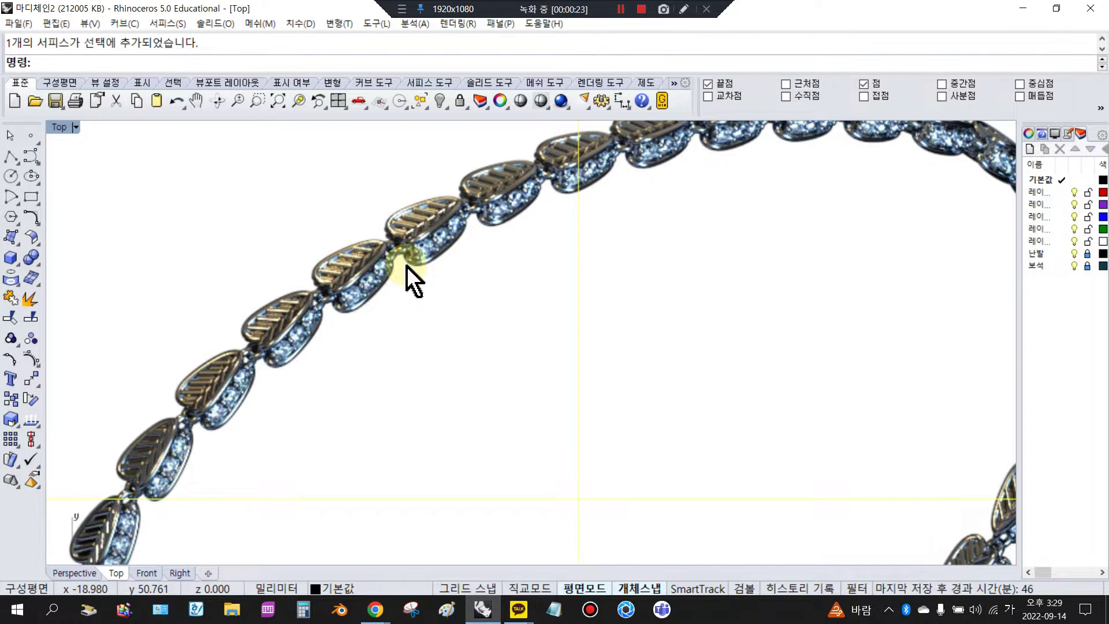
{"action": "key", "text": "Delete"}
{"action": "scroll", "coordinate": [556, 268], "scroll_direction": "down", "scroll_amount": 4}
{"action": "left_click", "coordinate": [793, 293]}
{"action": "key", "text": "Delete"}
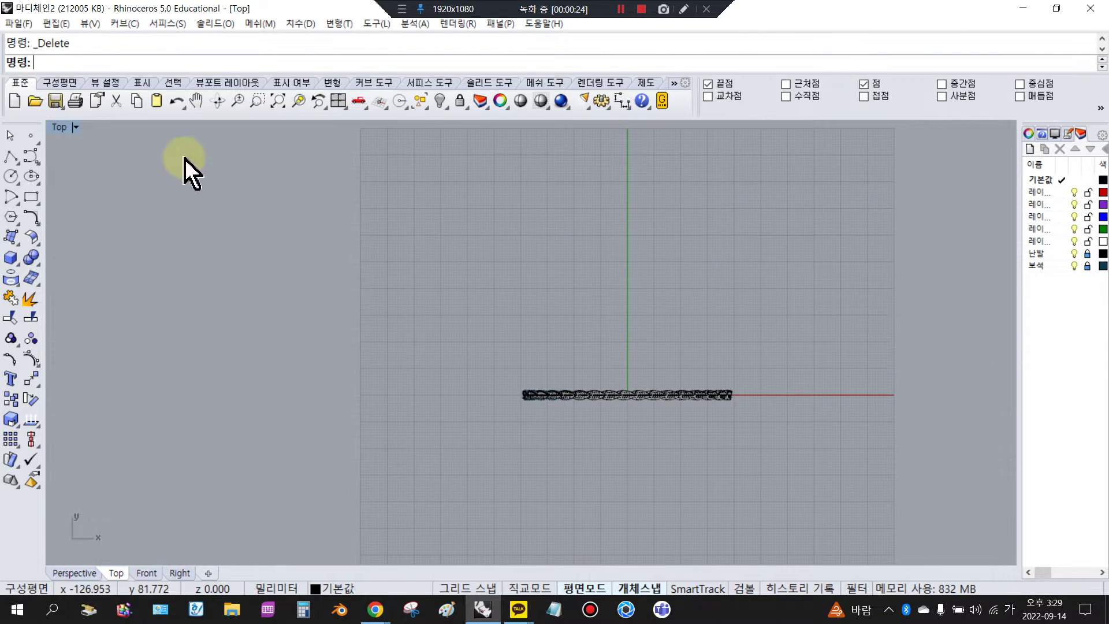
Step: Show all four viewports, lock the link at the top of the bracelet, and unlock the 난발 and 보석 layers
{"action": "double_click", "coordinate": [60, 133]}
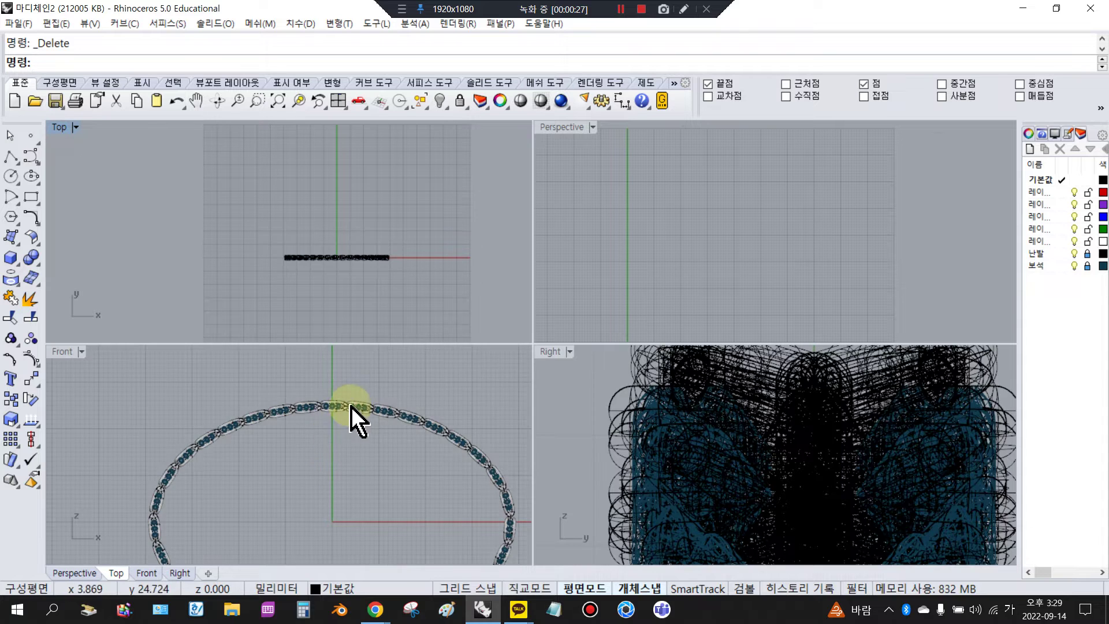
{"action": "scroll", "coordinate": [336, 411], "scroll_direction": "up", "scroll_amount": 5}
{"action": "left_click", "coordinate": [313, 407]}
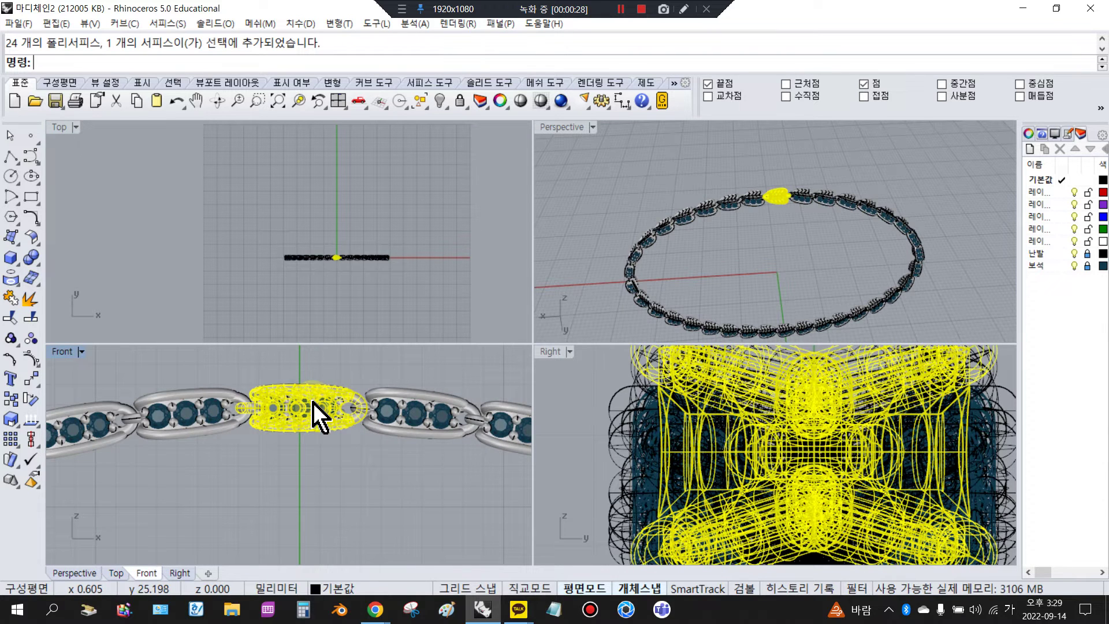
{"action": "left_click", "coordinate": [460, 103]}
{"action": "scroll", "coordinate": [792, 216], "scroll_direction": "up", "scroll_amount": 5}
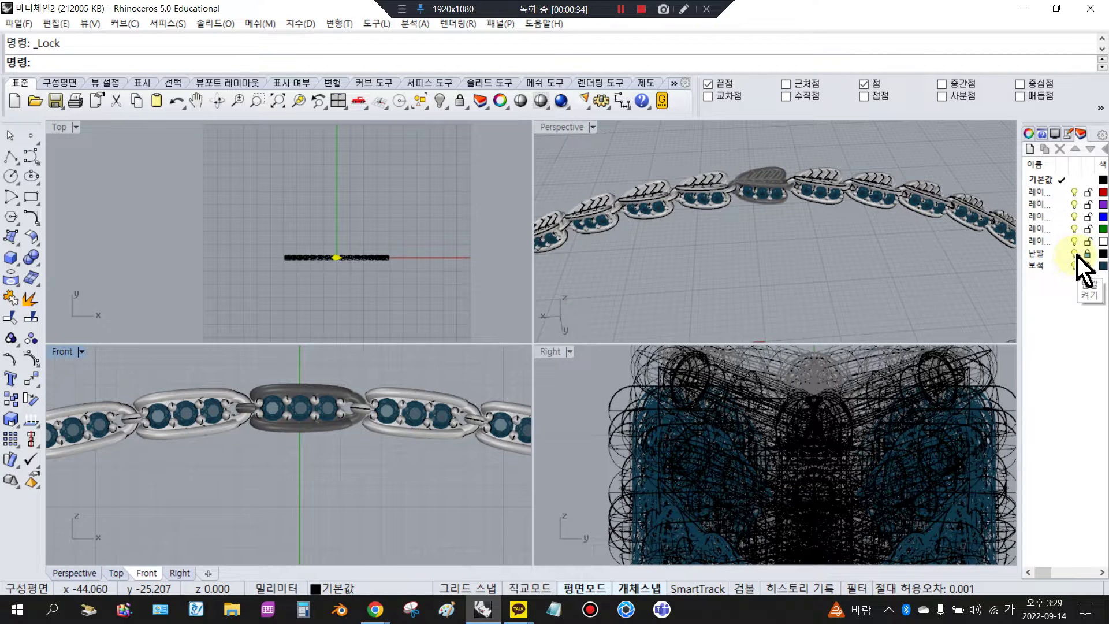
{"action": "left_click", "coordinate": [1076, 255]}
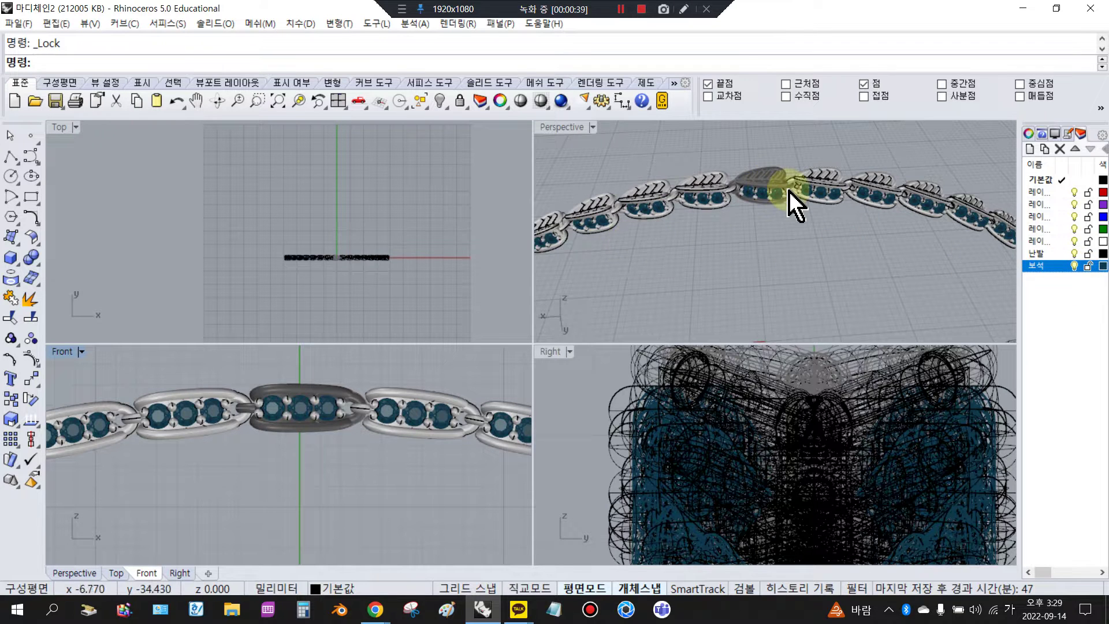
Step: Lock the stones and prongs of the topmost link as well, and delete all the other links of the bracelet
{"action": "left_click", "coordinate": [722, 152]}
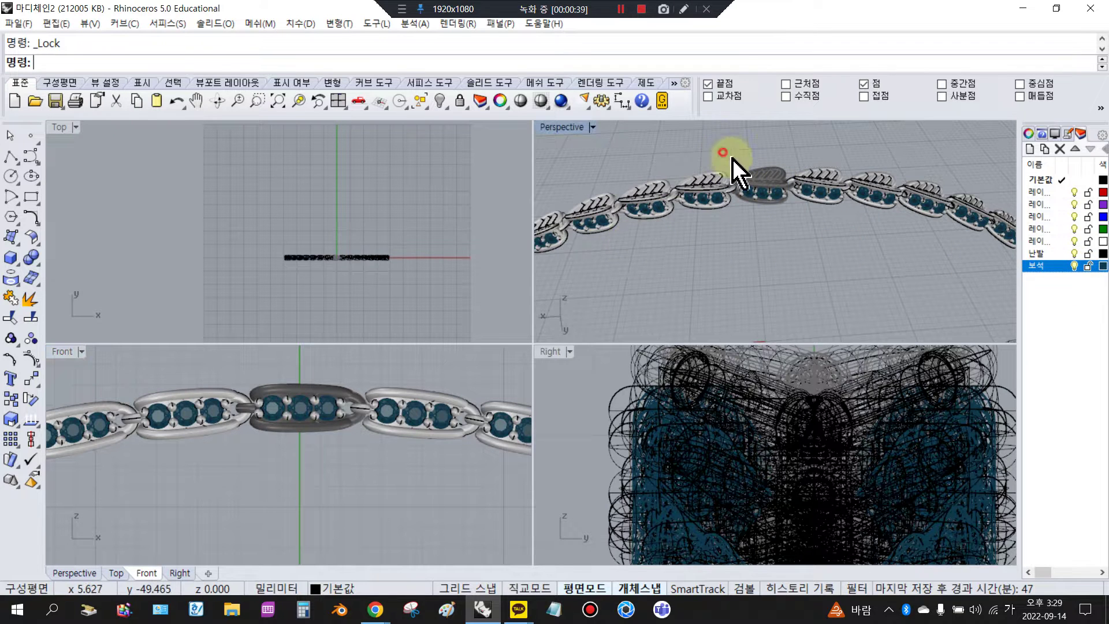
{"action": "left_click", "coordinate": [460, 101]}
{"action": "left_click_drag", "start_coordinate": [218, 228], "coordinate": [459, 322]}
{"action": "key", "text": "Delete"}
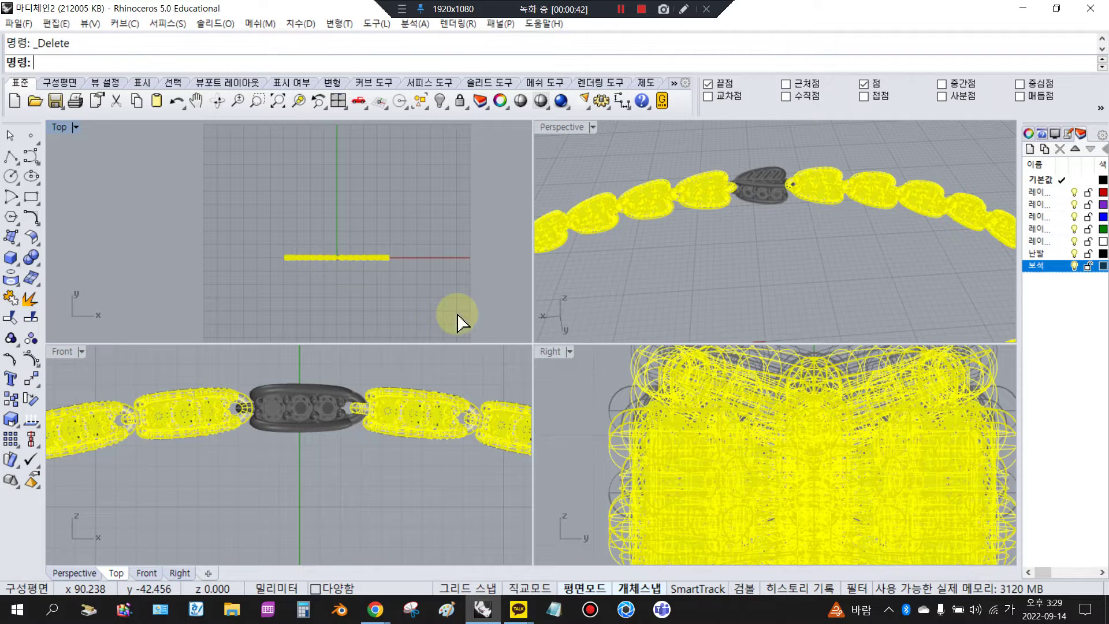
Step: Show all hidden objects and unlock all locked objects
{"action": "left_click", "coordinate": [446, 107]}
{"action": "right_click", "coordinate": [439, 98]}
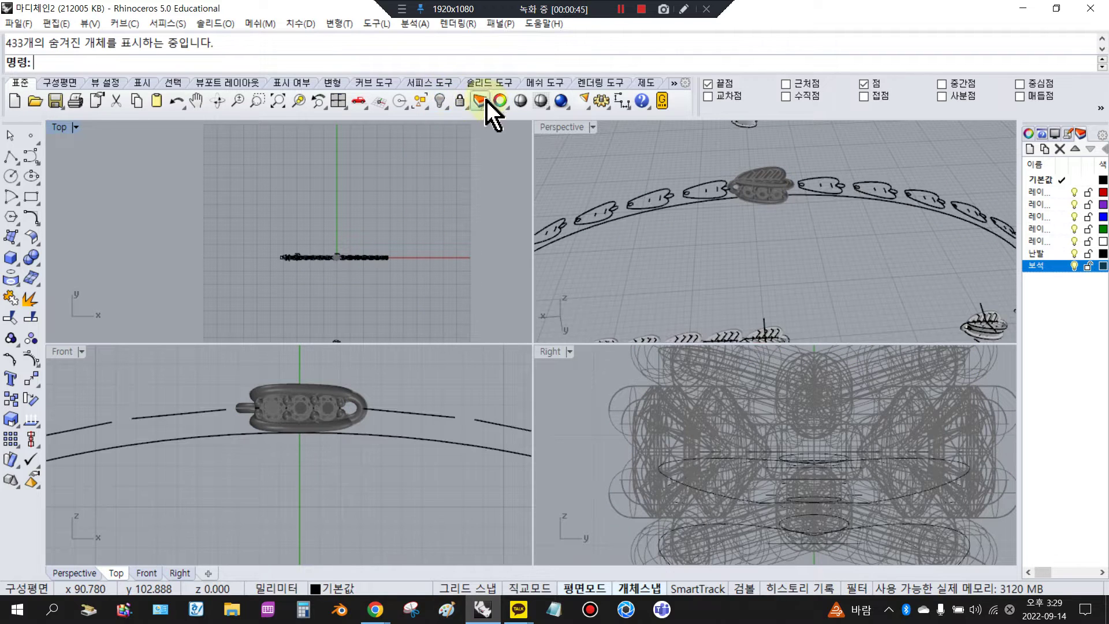
{"action": "right_click", "coordinate": [461, 104]}
{"action": "scroll", "coordinate": [277, 439], "scroll_direction": "down", "scroll_amount": 5}
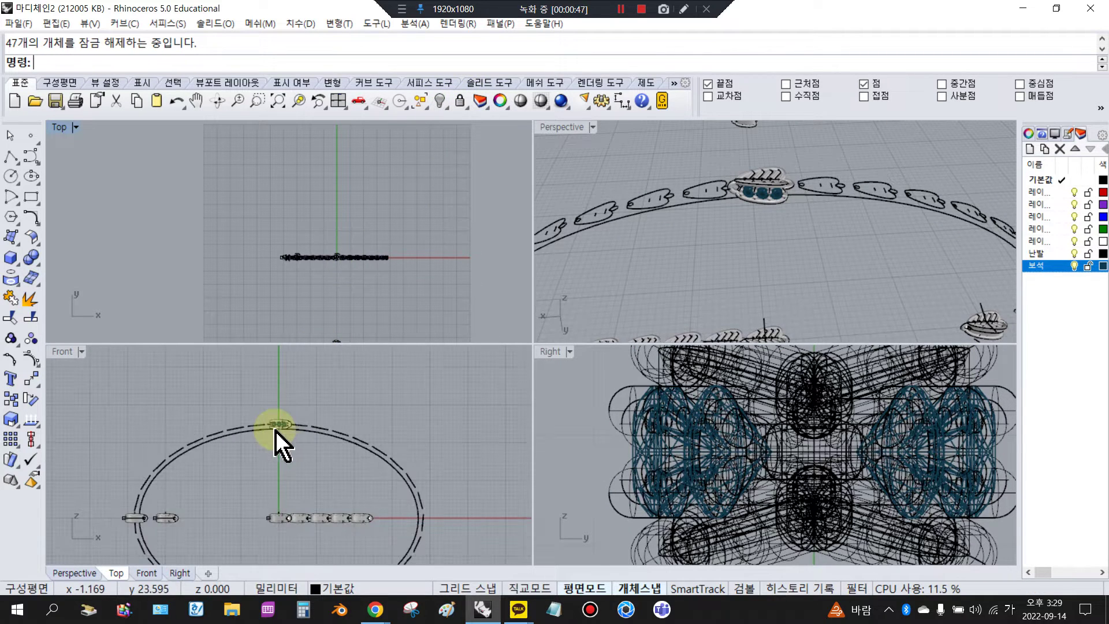
{"action": "scroll", "coordinate": [275, 433], "scroll_direction": "up", "scroll_amount": 3}
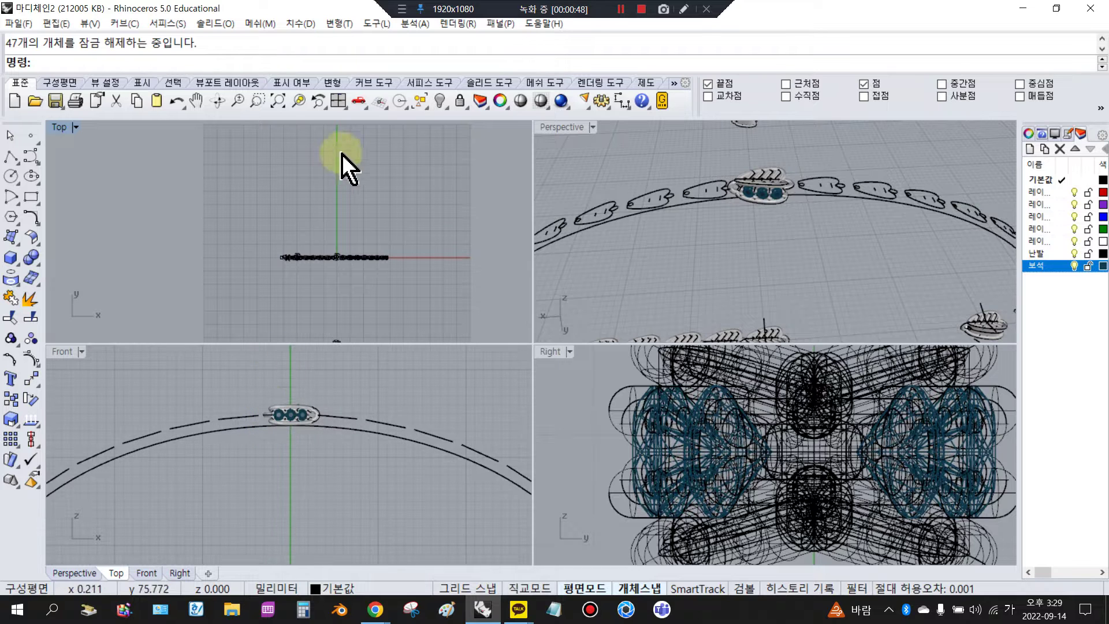
Step: Select all curves in the model and delete them, including the oval bracelet guide curves
{"action": "left_click", "coordinate": [422, 108]}
{"action": "left_click", "coordinate": [497, 208]}
{"action": "key", "text": "Delete"}
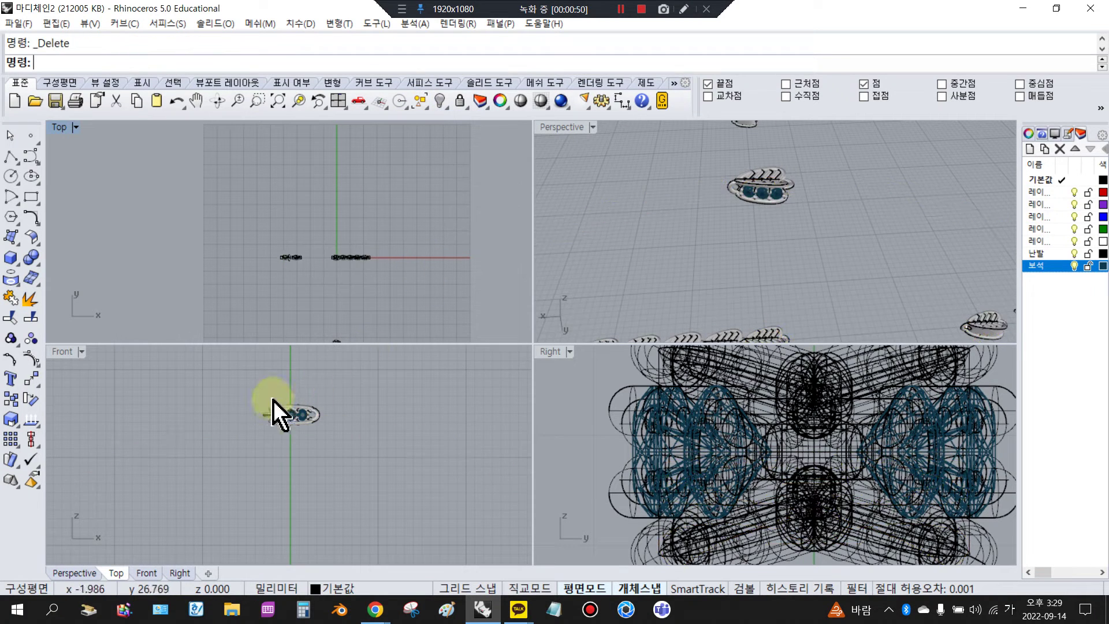
Step: Turn on the Gumball and move the stone-set link in the Front view to an empty area below and right of the link row
{"action": "scroll", "coordinate": [274, 407], "scroll_direction": "up", "scroll_amount": 2}
{"action": "left_click_drag", "start_coordinate": [338, 420], "coordinate": [384, 460]}
{"action": "scroll", "coordinate": [326, 368], "scroll_direction": "down", "scroll_amount": 8}
{"action": "scroll", "coordinate": [342, 292], "scroll_direction": "down", "scroll_amount": 8}
{"action": "scroll", "coordinate": [320, 381], "scroll_direction": "down", "scroll_amount": 8}
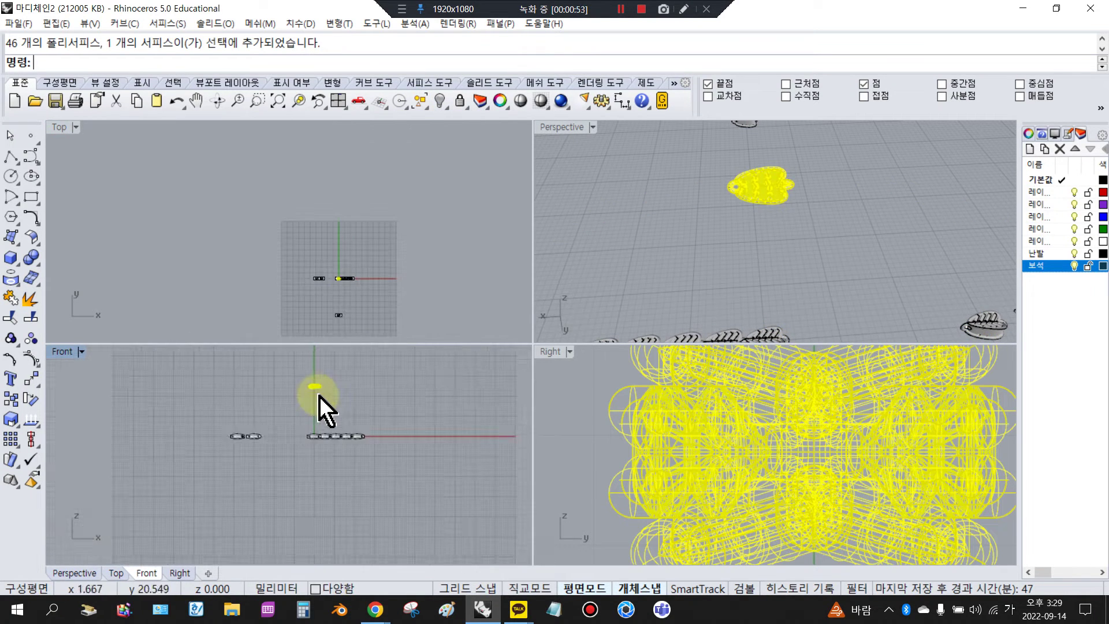
{"action": "scroll", "coordinate": [319, 386], "scroll_direction": "up", "scroll_amount": 3}
{"action": "left_click", "coordinate": [744, 588]}
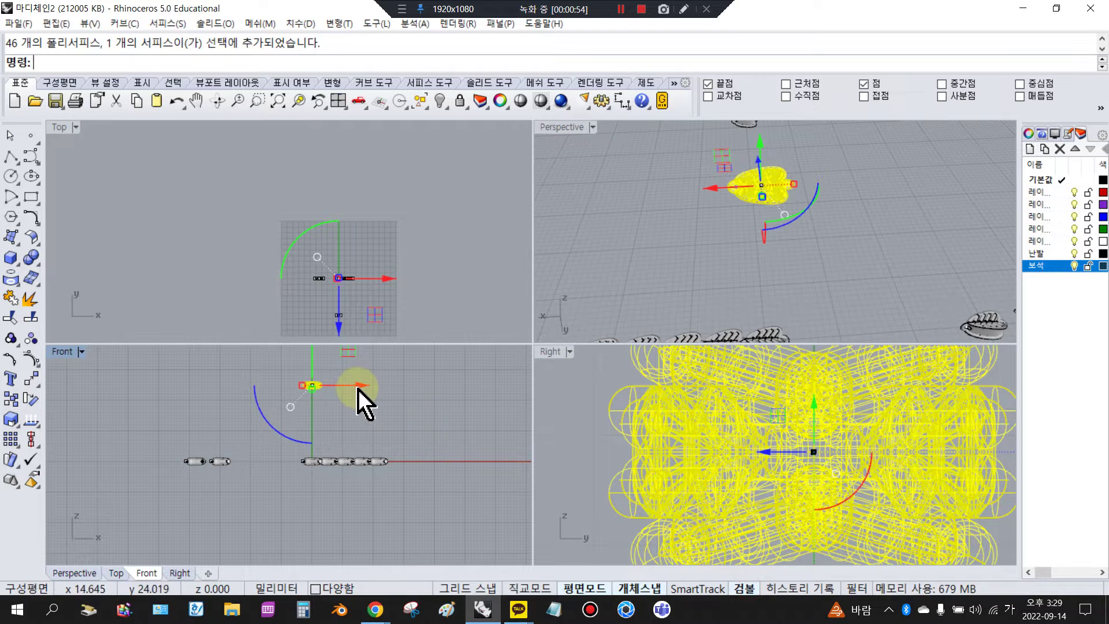
{"action": "left_click_drag", "start_coordinate": [359, 386], "coordinate": [469, 482]}
{"action": "left_click", "coordinate": [388, 435]}
Step: Examine how the links in the straight row connect by selecting them one at a time in the Top view
{"action": "scroll", "coordinate": [356, 307], "scroll_direction": "up", "scroll_amount": 10}
{"action": "scroll", "coordinate": [324, 223], "scroll_direction": "up", "scroll_amount": 5}
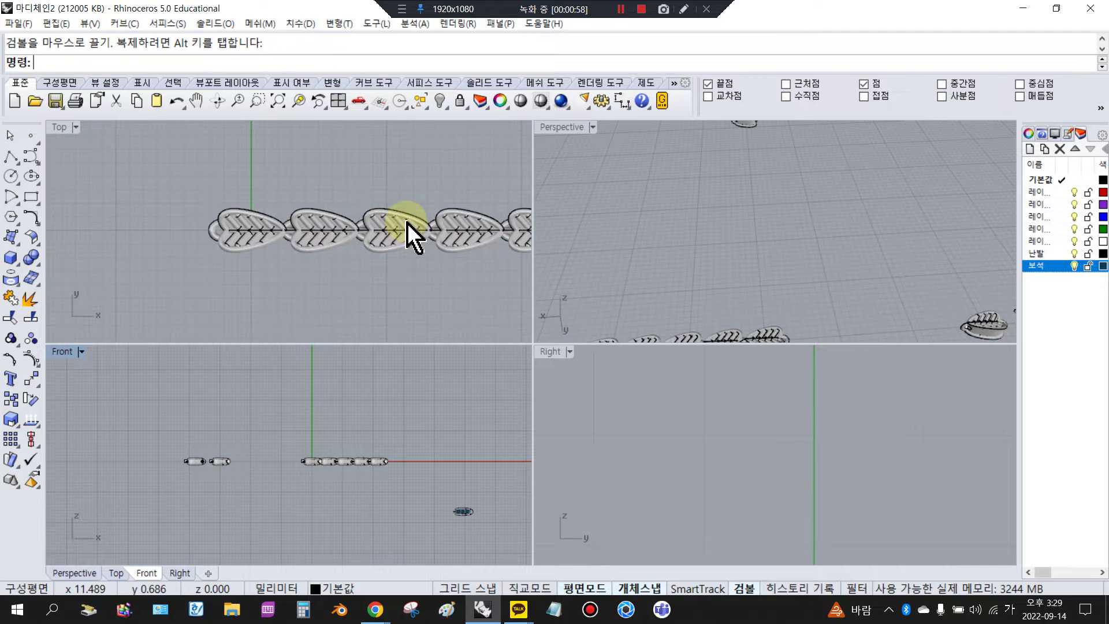
{"action": "scroll", "coordinate": [261, 242], "scroll_direction": "up", "scroll_amount": 2}
{"action": "left_click", "coordinate": [258, 213]}
{"action": "left_click", "coordinate": [339, 204]}
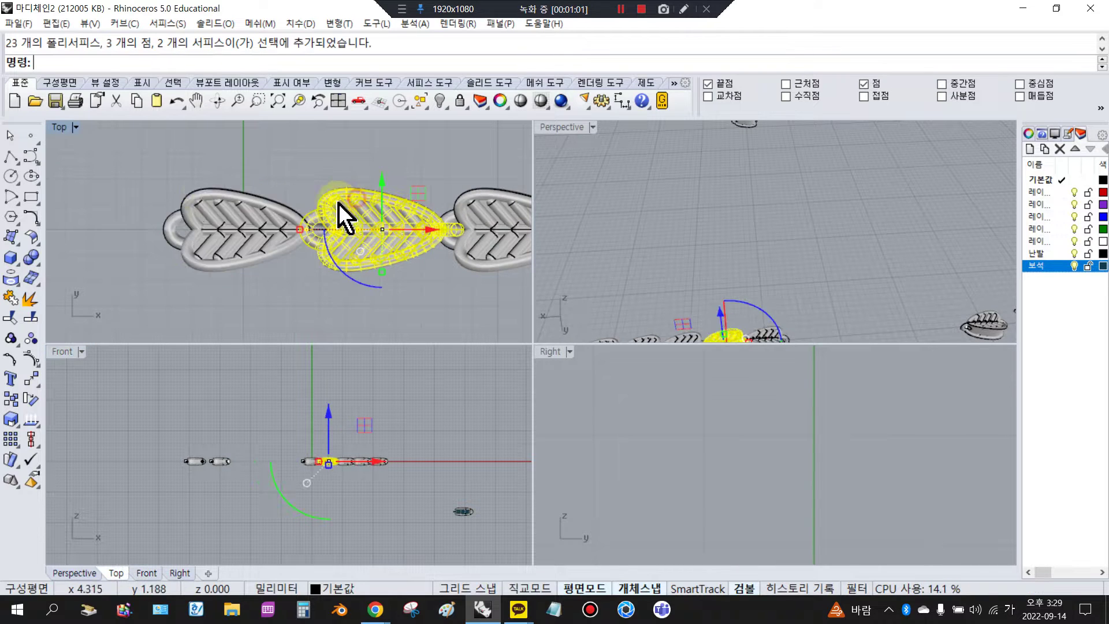
{"action": "scroll", "coordinate": [347, 205], "scroll_direction": "down", "scroll_amount": 4}
{"action": "right_click_drag", "start_coordinate": [426, 220], "coordinate": [379, 215]}
{"action": "left_click", "coordinate": [394, 210]}
{"action": "left_click", "coordinate": [485, 208]}
{"action": "scroll", "coordinate": [274, 200], "scroll_direction": "down", "scroll_amount": 8}
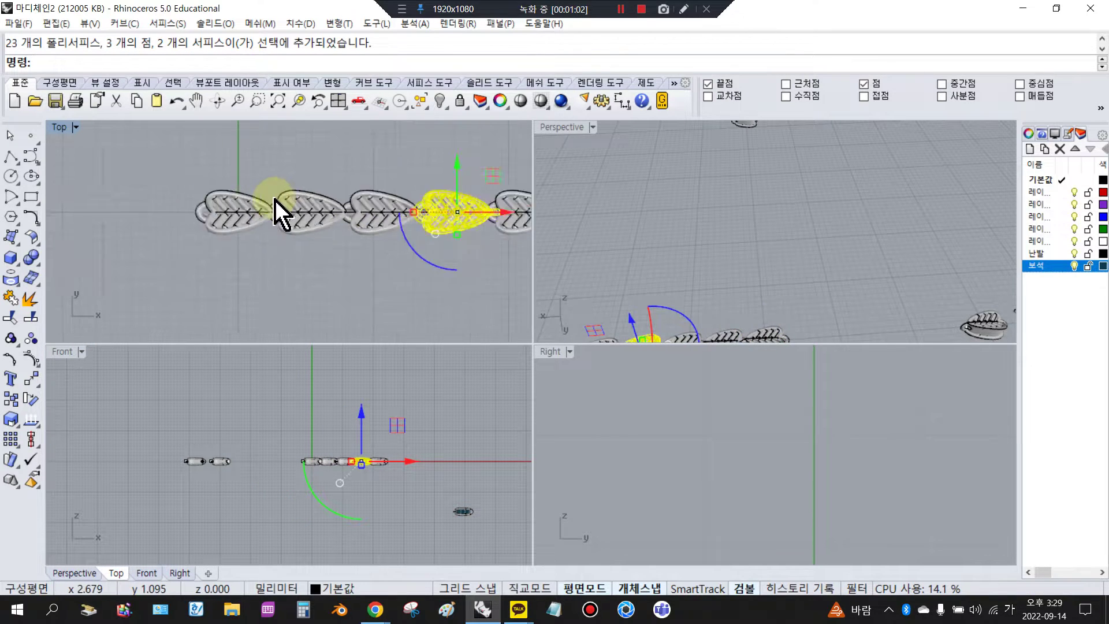
Step: Delete the four links to the right of the first one in the row, keeping only the link at the origin
{"action": "left_click", "coordinate": [410, 204]}
{"action": "left_click", "coordinate": [281, 177]}
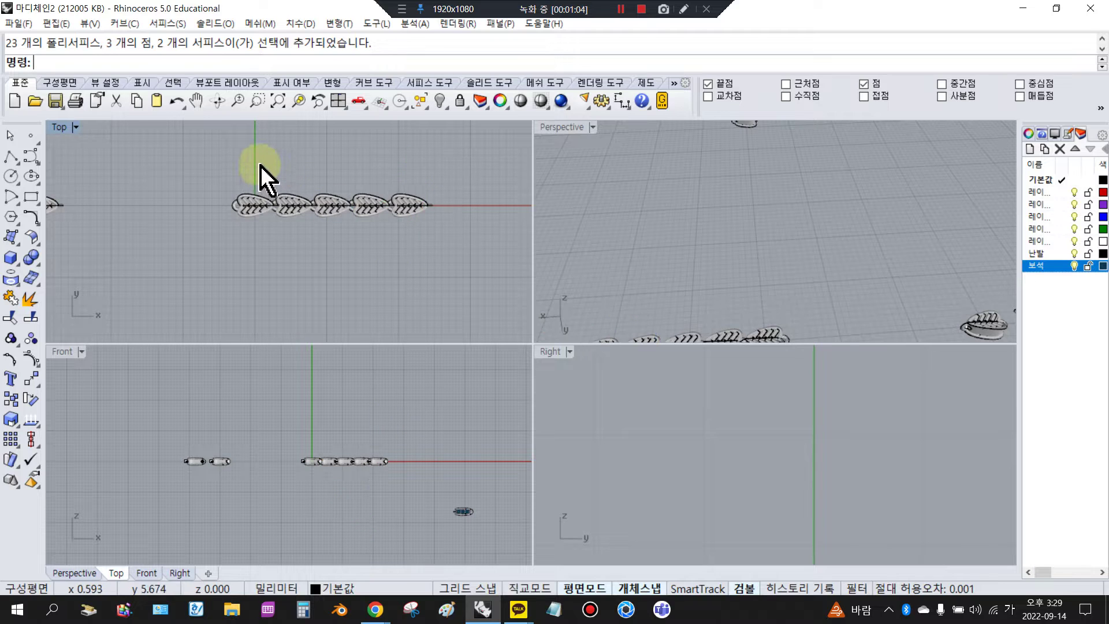
{"action": "left_click_drag", "start_coordinate": [260, 165], "coordinate": [453, 283]}
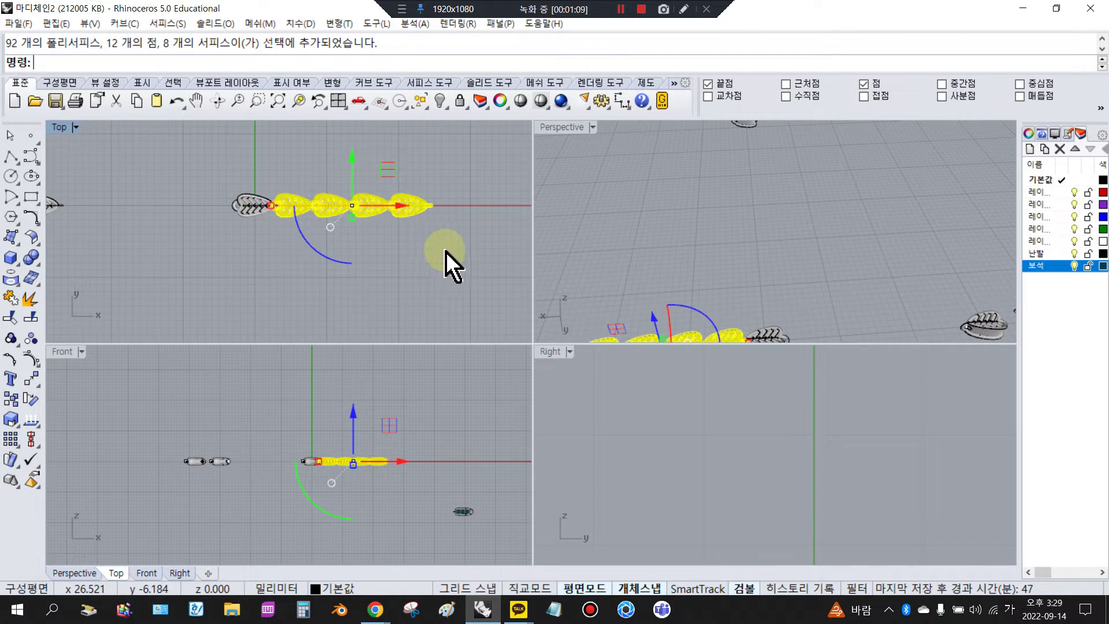
{"action": "key", "text": "Delete"}
Step: Examine the reference points at the two ends of the remaining link in the Front view
{"action": "scroll", "coordinate": [300, 487], "scroll_direction": "up", "scroll_amount": 8}
{"action": "scroll", "coordinate": [314, 433], "scroll_direction": "up", "scroll_amount": 10}
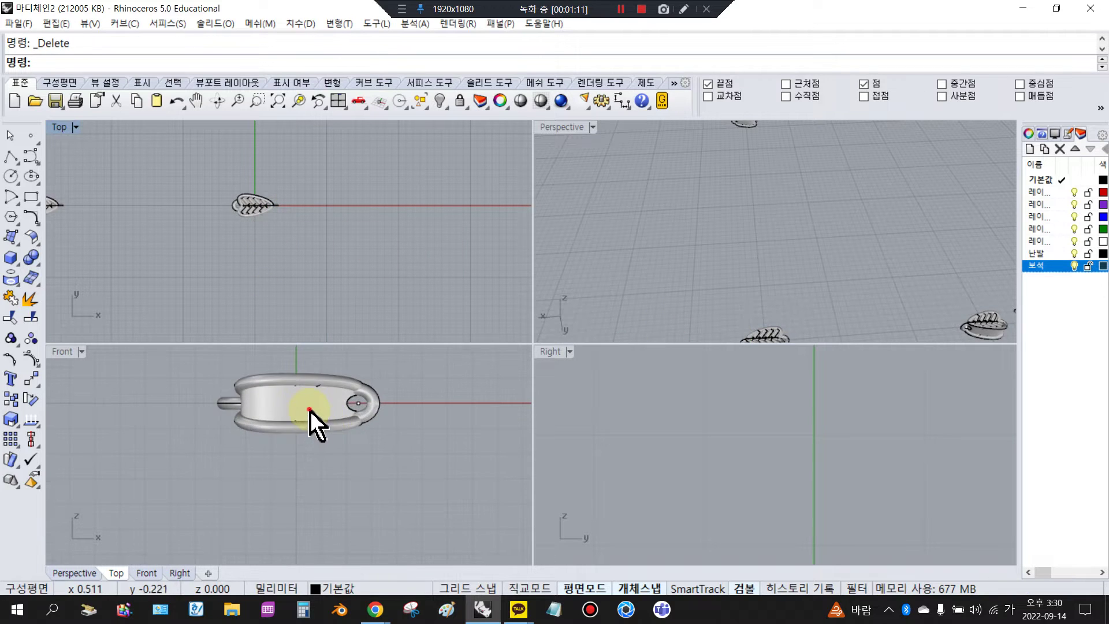
{"action": "left_click", "coordinate": [310, 410]}
{"action": "scroll", "coordinate": [345, 416], "scroll_direction": "up", "scroll_amount": 4}
{"action": "scroll", "coordinate": [211, 407], "scroll_direction": "up", "scroll_amount": 2}
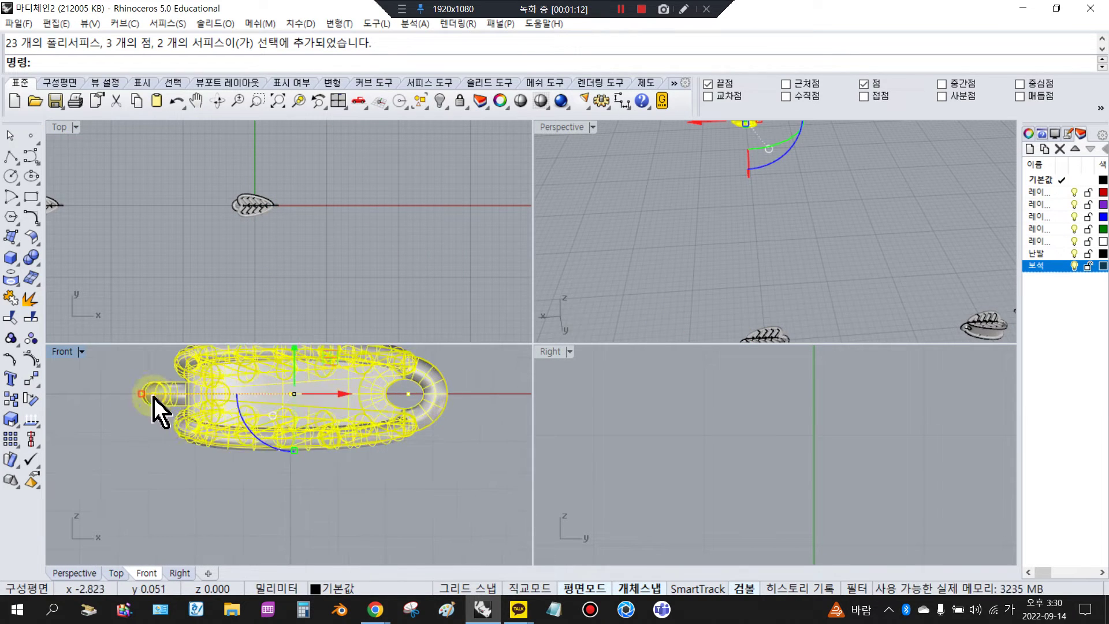
{"action": "scroll", "coordinate": [153, 396], "scroll_direction": "up", "scroll_amount": 1}
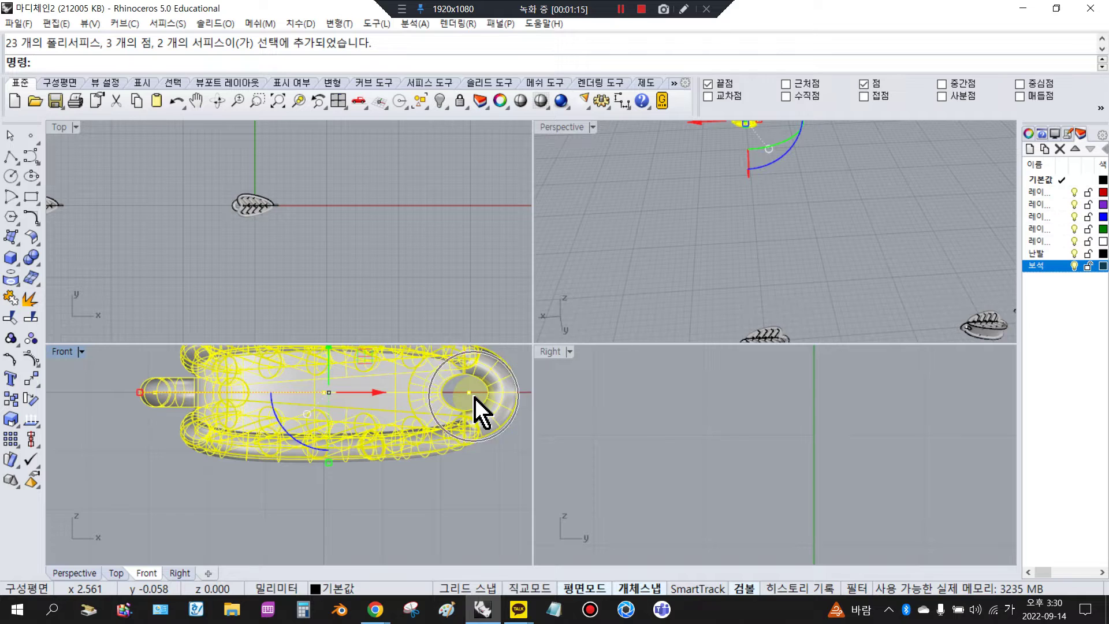
{"action": "left_click", "coordinate": [450, 476]}
{"action": "left_click", "coordinate": [141, 390]}
{"action": "left_click", "coordinate": [102, 370]}
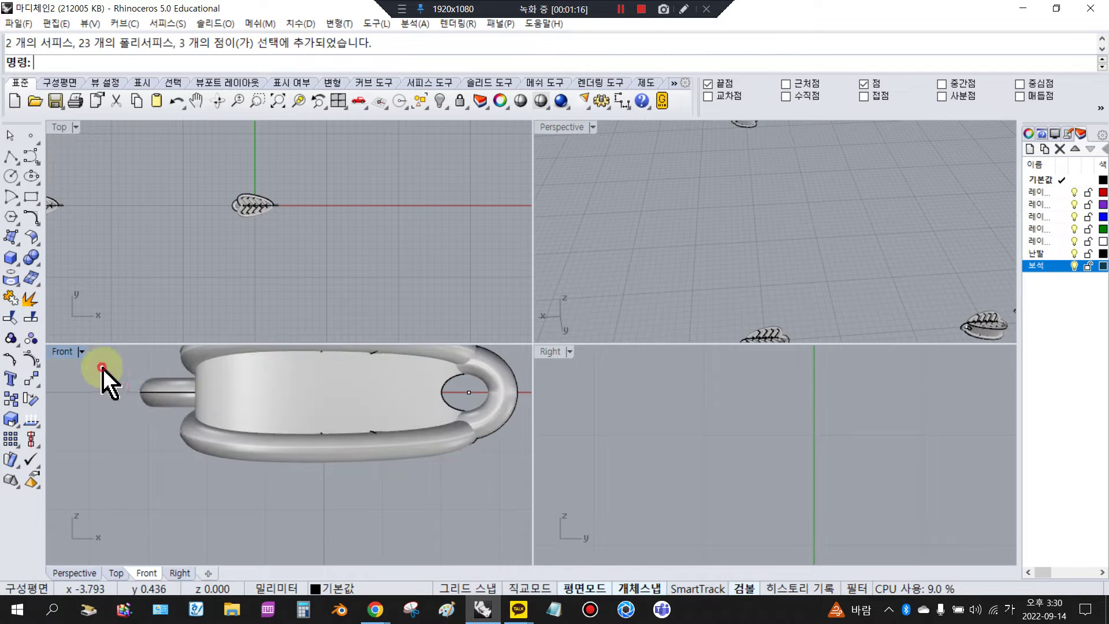
Step: Select all point objects to check where the link's reference points lie, and clear the selection
{"action": "left_click", "coordinate": [418, 102]}
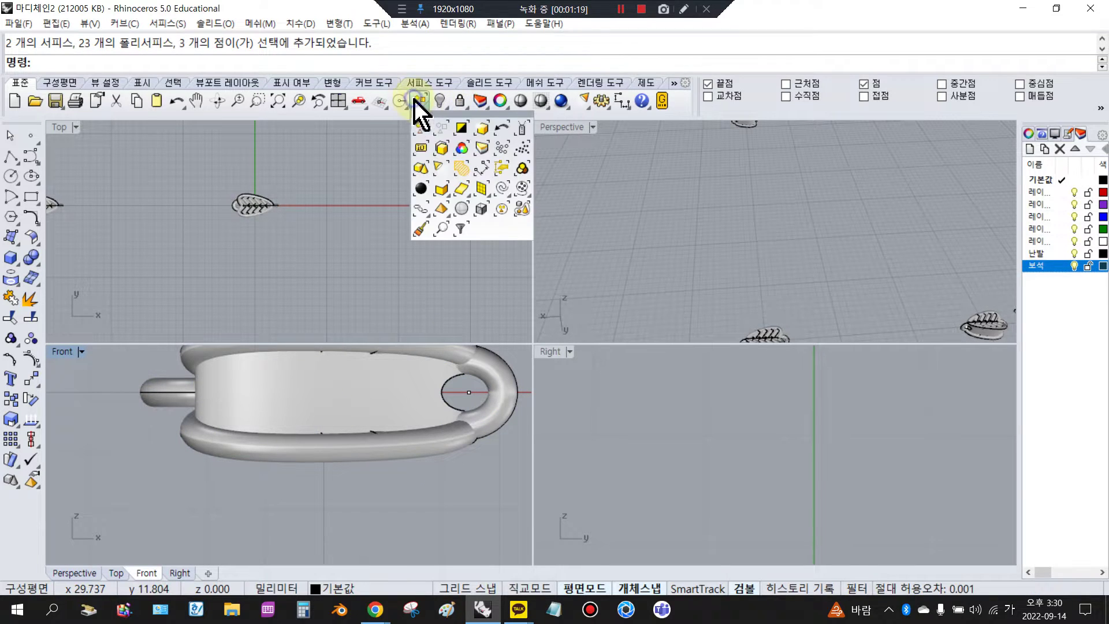
{"action": "left_click", "coordinate": [500, 155]}
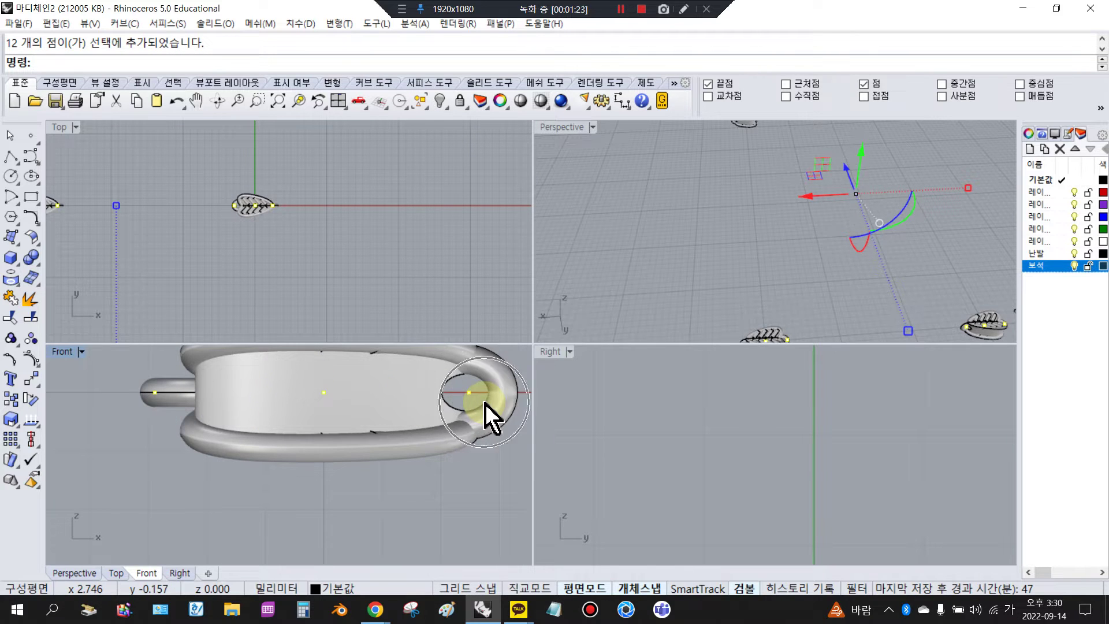
{"action": "left_click", "coordinate": [427, 475]}
{"action": "scroll", "coordinate": [274, 444], "scroll_direction": "down", "scroll_amount": 6}
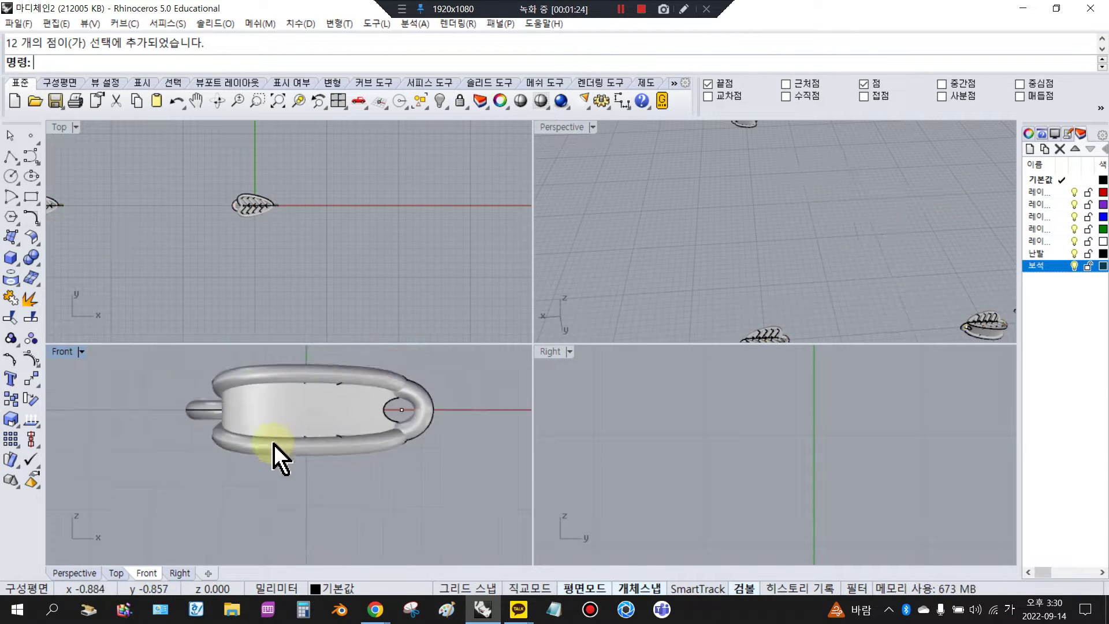
Step: Using only the Point snap, copy the link three times end to end along X, from its left end point to each ring's centre point
{"action": "left_click", "coordinate": [280, 417]}
{"action": "left_click", "coordinate": [13, 396]}
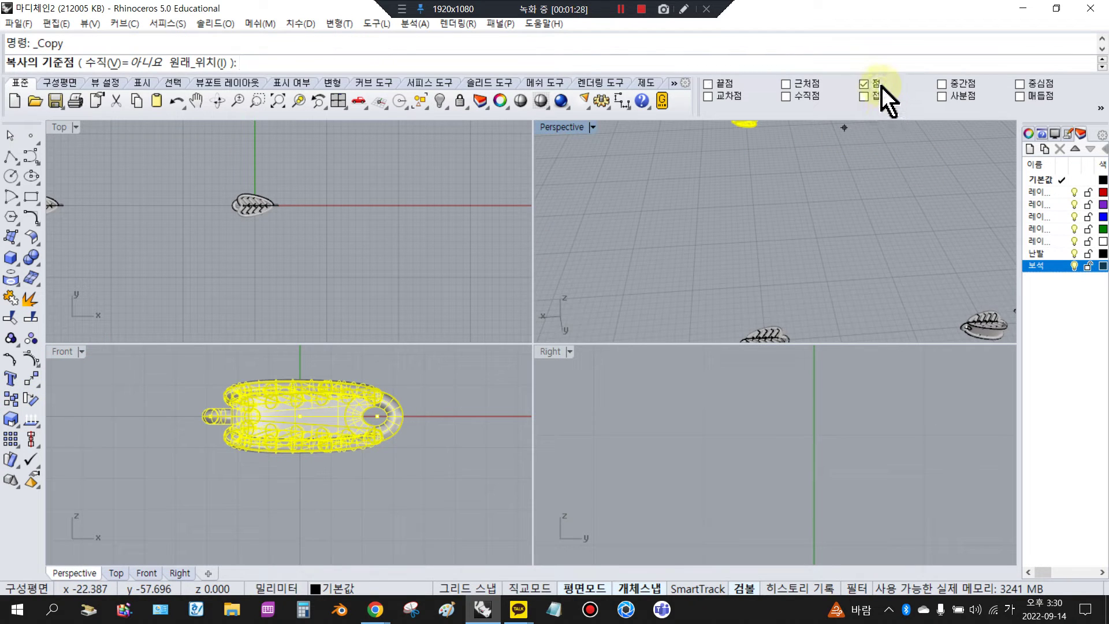
{"action": "left_click", "coordinate": [209, 416]}
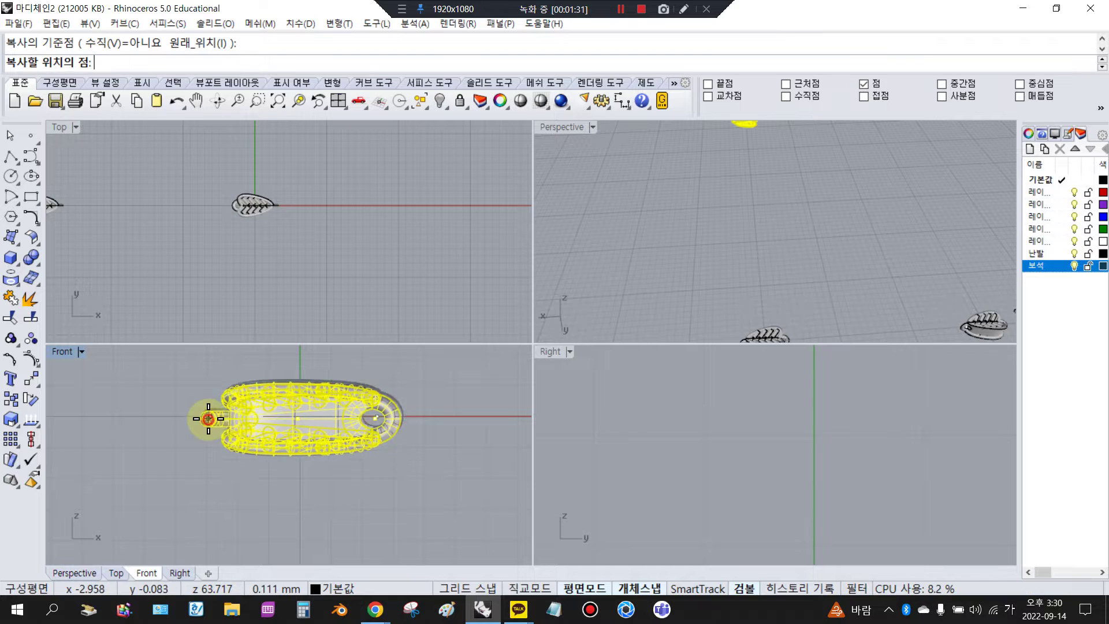
{"action": "scroll", "coordinate": [360, 416], "scroll_direction": "down", "scroll_amount": 5}
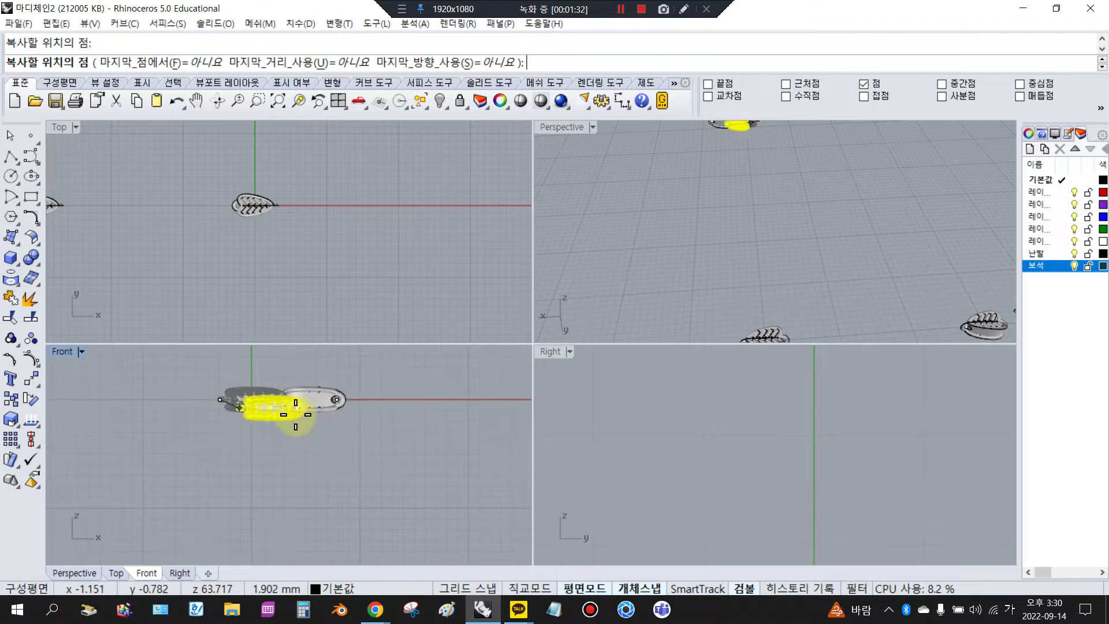
{"action": "left_click", "coordinate": [342, 399]}
{"action": "left_click", "coordinate": [401, 396]}
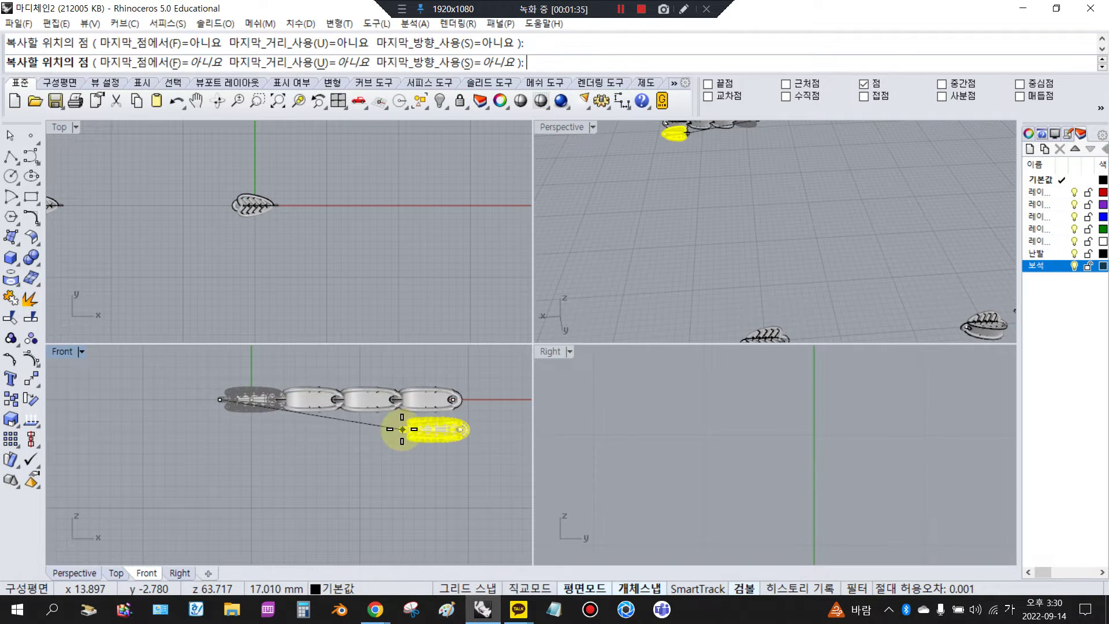
{"action": "right_click", "coordinate": [402, 430]}
{"action": "left_click", "coordinate": [375, 282]}
{"action": "scroll", "coordinate": [308, 288], "scroll_direction": "down", "scroll_amount": 8}
{"action": "scroll", "coordinate": [308, 288], "scroll_direction": "up", "scroll_amount": 6}
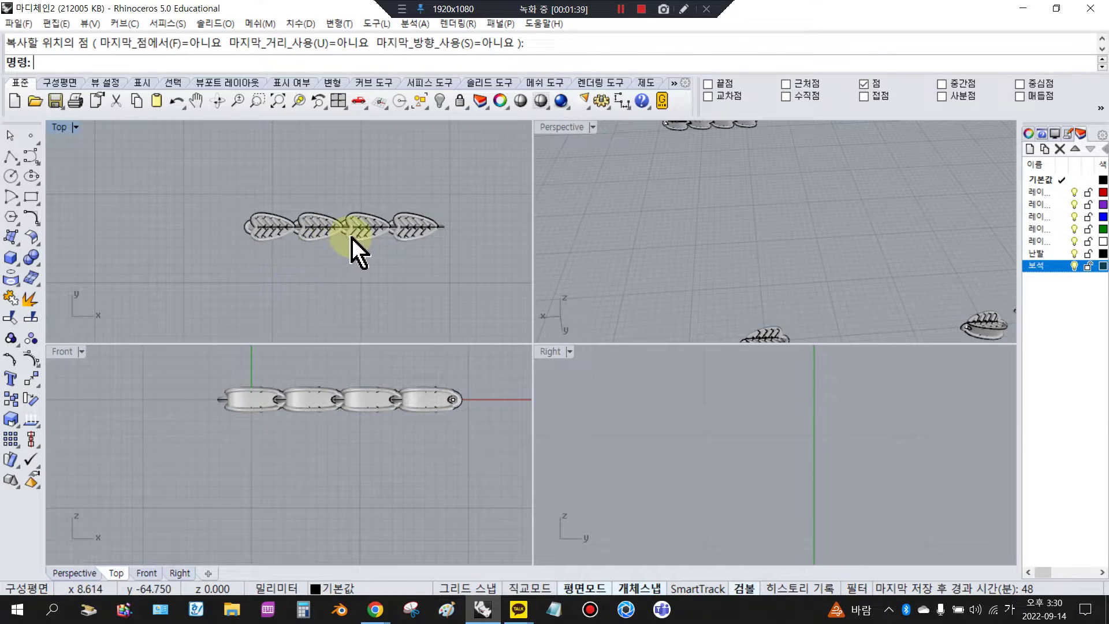
Step: Examine the joint between the first two copied links in the Top view, selecting each link in turn to compare their interlocking rings
{"action": "scroll", "coordinate": [280, 243], "scroll_direction": "up", "scroll_amount": 8}
{"action": "left_click", "coordinate": [290, 244]}
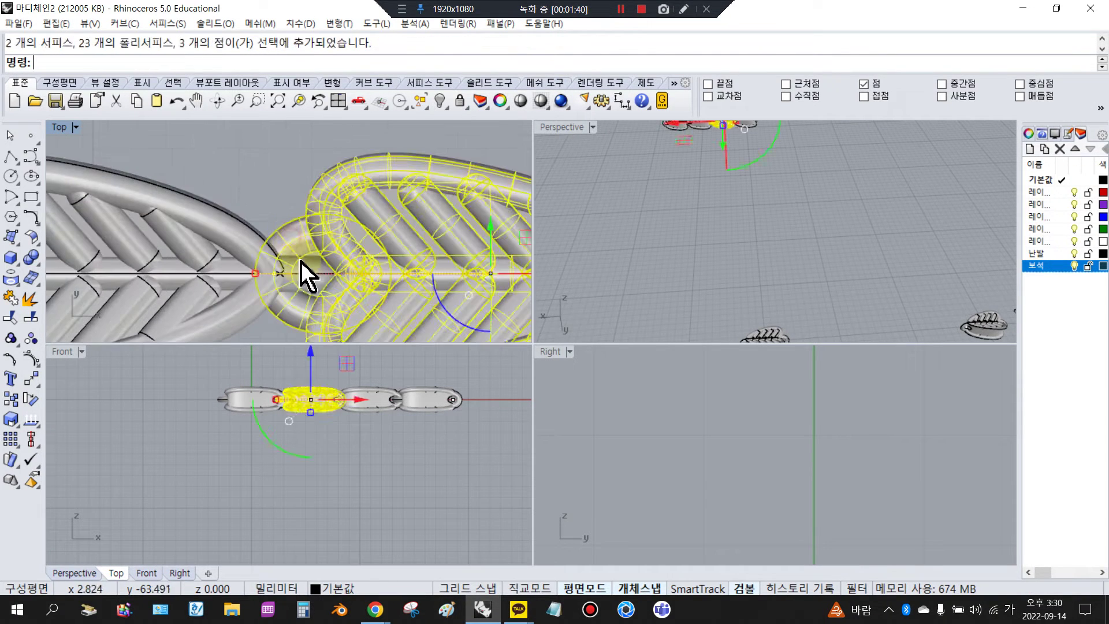
{"action": "scroll", "coordinate": [301, 269], "scroll_direction": "up", "scroll_amount": 6}
{"action": "left_click", "coordinate": [313, 259]}
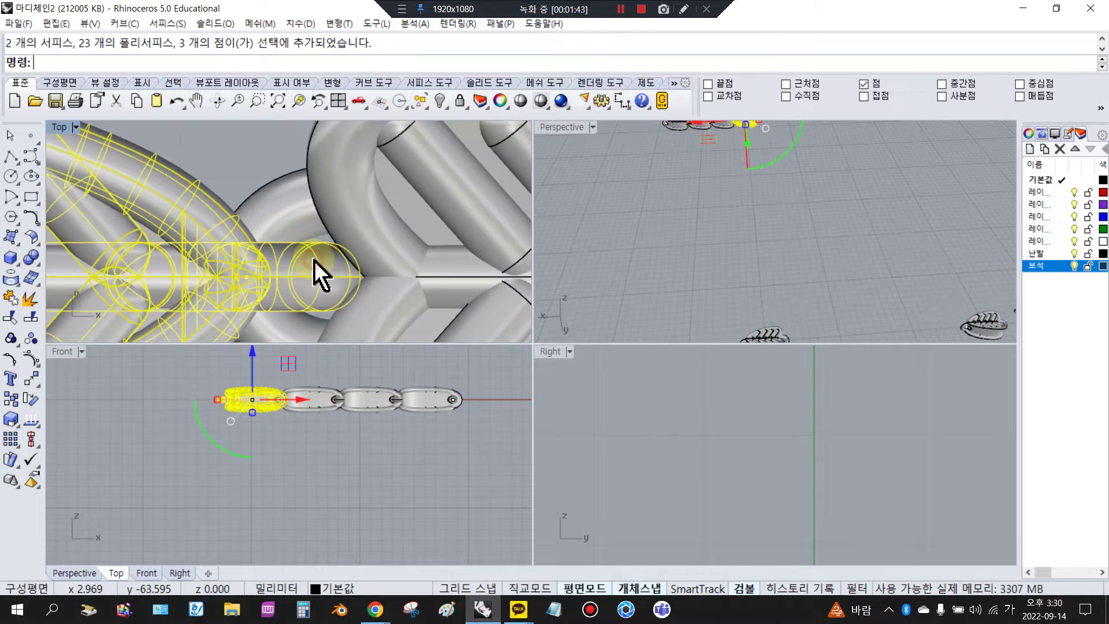
{"action": "key", "text": "alt+Right"}
{"action": "key", "text": "alt+Right"}
{"action": "key", "text": "alt+Right"}
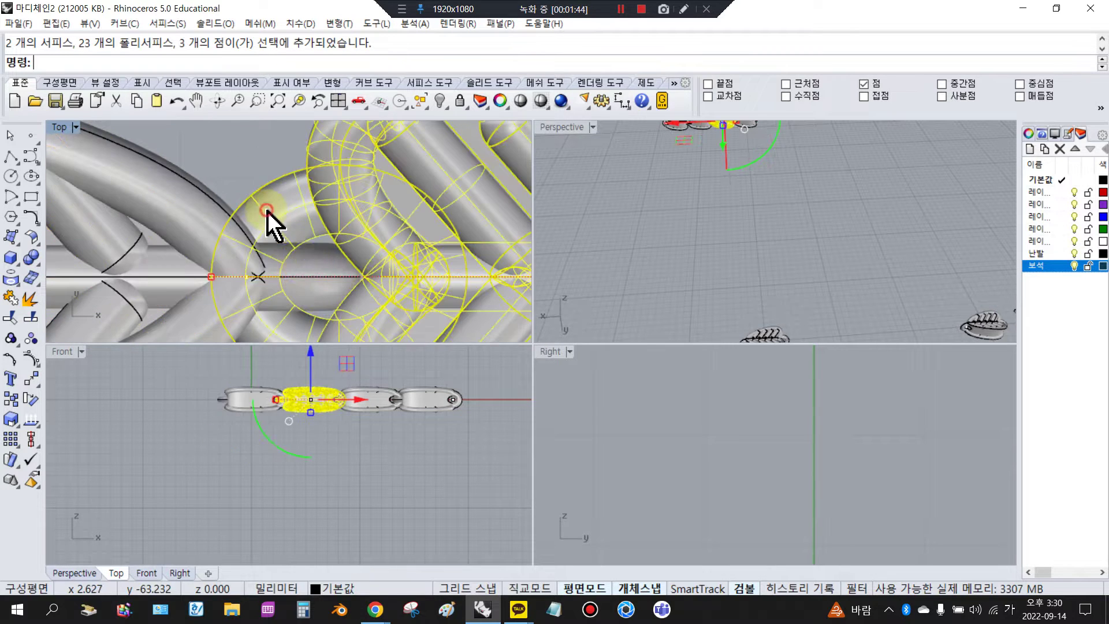
{"action": "key", "text": "alt+Left"}
{"action": "key", "text": "alt+Right"}
{"action": "key", "text": "alt+Left"}
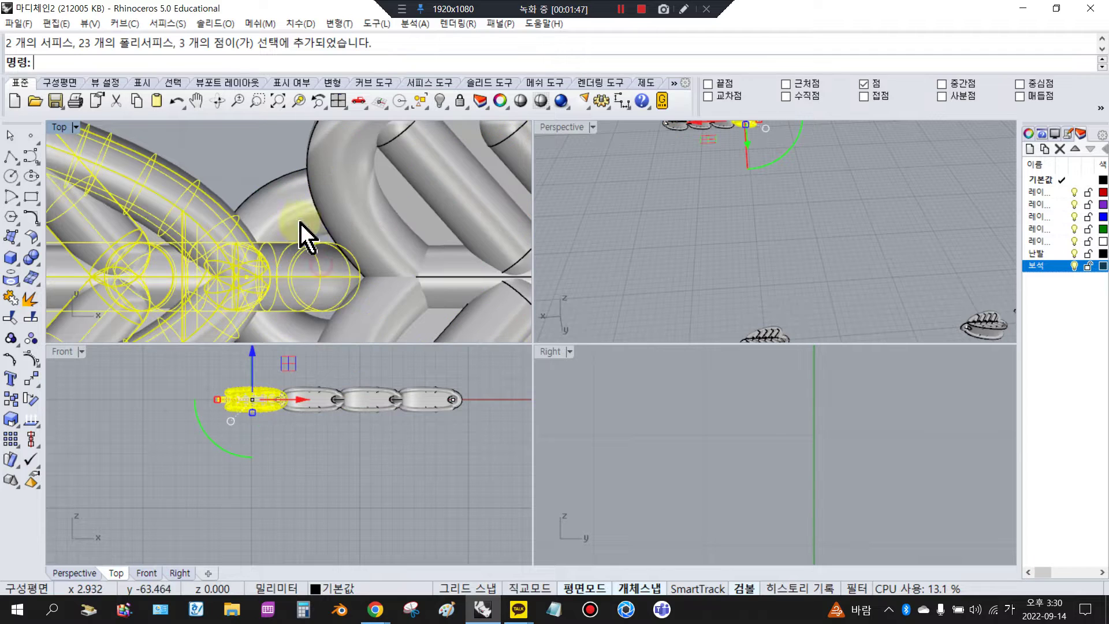
{"action": "left_click", "coordinate": [262, 177]}
{"action": "scroll", "coordinate": [743, 240], "scroll_direction": "down", "scroll_amount": 5}
{"action": "scroll", "coordinate": [723, 188], "scroll_direction": "up", "scroll_amount": 5}
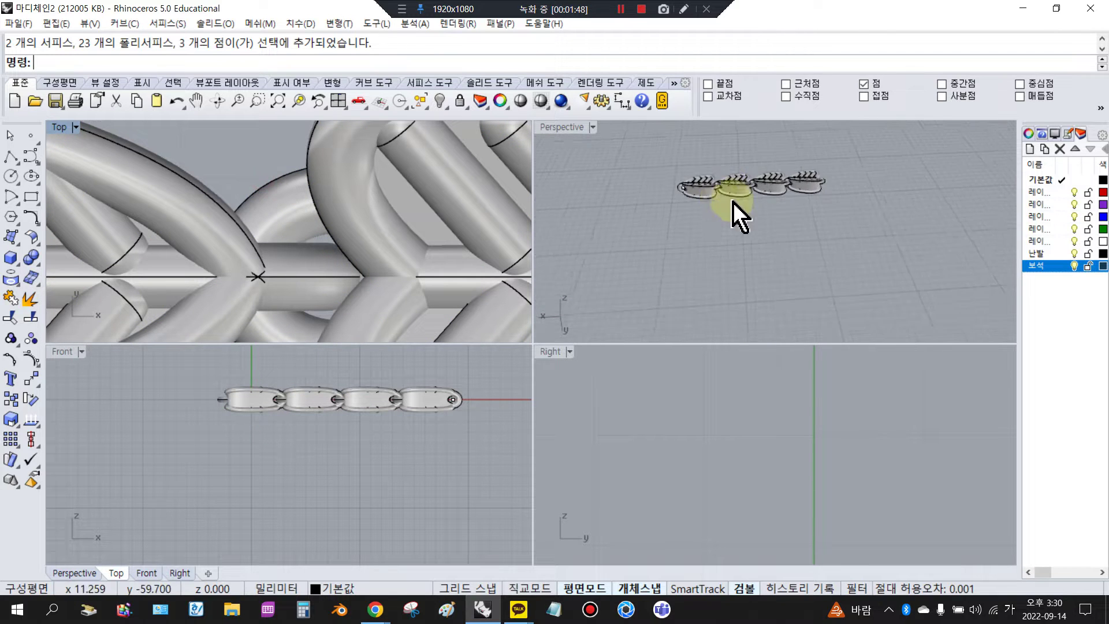
Step: Examine the interlocked rings and the clearance between neighbouring links from several angles in the maximized Perspective view
{"action": "double_click", "coordinate": [564, 128]}
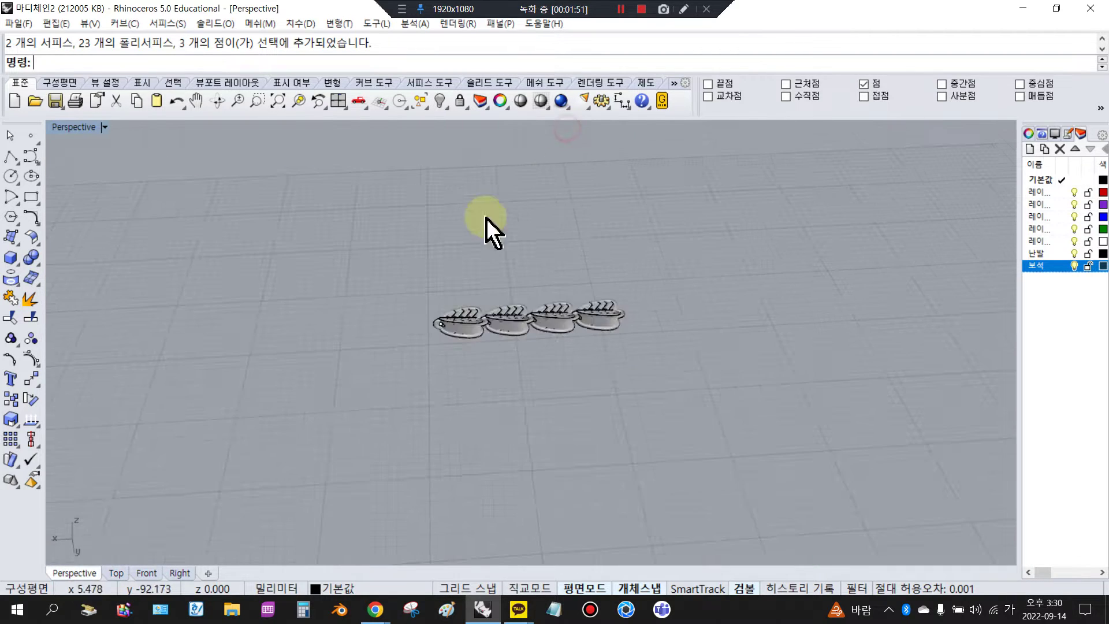
{"action": "scroll", "coordinate": [508, 370], "scroll_direction": "up", "scroll_amount": 3}
{"action": "scroll", "coordinate": [508, 370], "scroll_direction": "up", "scroll_amount": 5}
{"action": "right_click_drag", "start_coordinate": [701, 384], "coordinate": [798, 331]}
{"action": "scroll", "coordinate": [817, 404], "scroll_direction": "up", "scroll_amount": 8}
{"action": "right_click_drag", "start_coordinate": [815, 394], "coordinate": [812, 415]}
{"action": "right_click", "coordinate": [812, 415]}
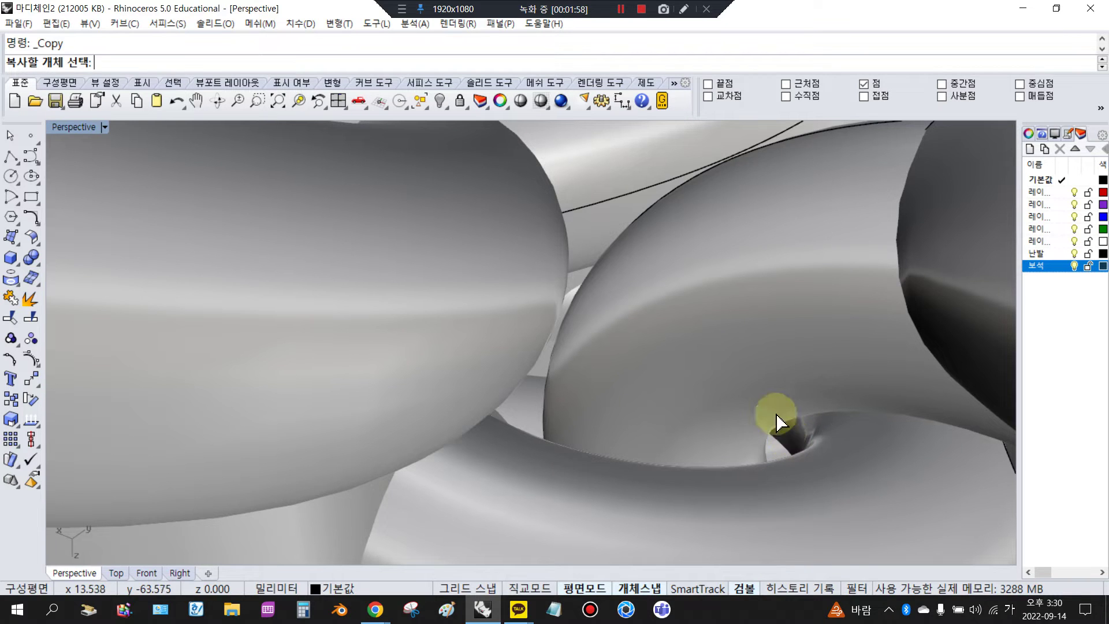
{"action": "scroll", "coordinate": [780, 415], "scroll_direction": "down", "scroll_amount": 3}
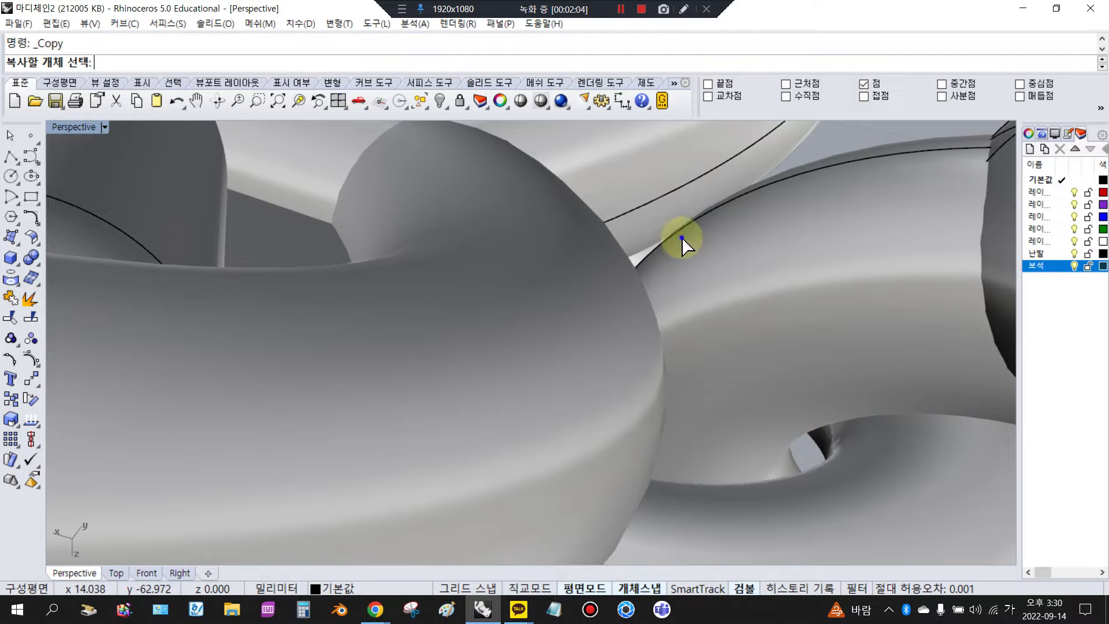
{"action": "right_click_drag", "start_coordinate": [682, 237], "coordinate": [392, 315]}
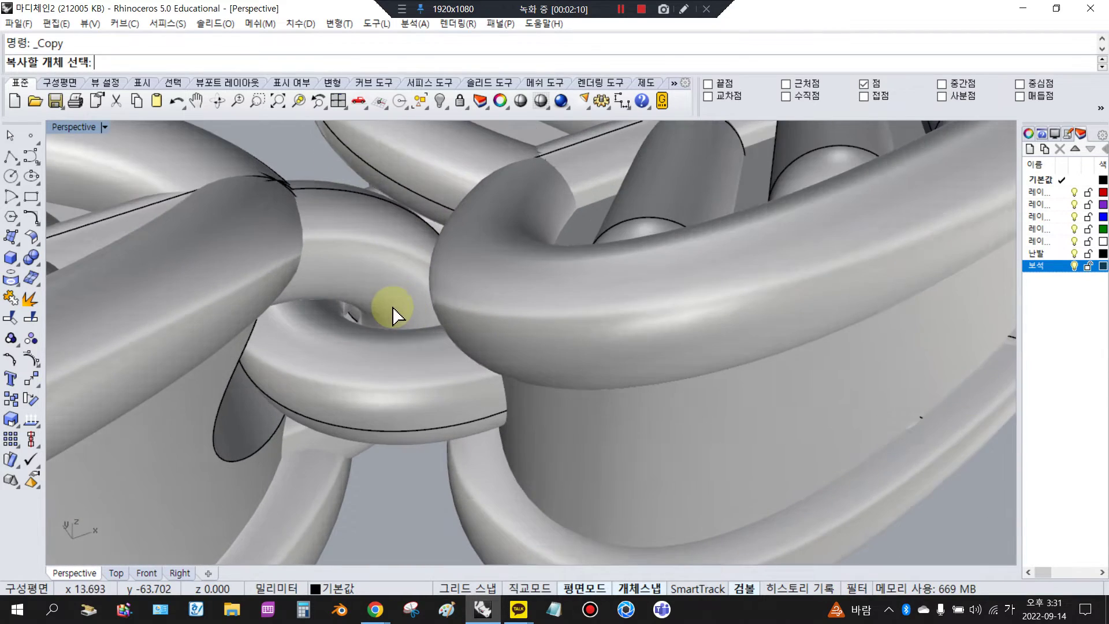
{"action": "right_click_drag", "start_coordinate": [345, 346], "coordinate": [682, 254]}
{"action": "scroll", "coordinate": [681, 244], "scroll_direction": "up", "scroll_amount": 5}
{"action": "scroll", "coordinate": [666, 241], "scroll_direction": "down", "scroll_amount": 6}
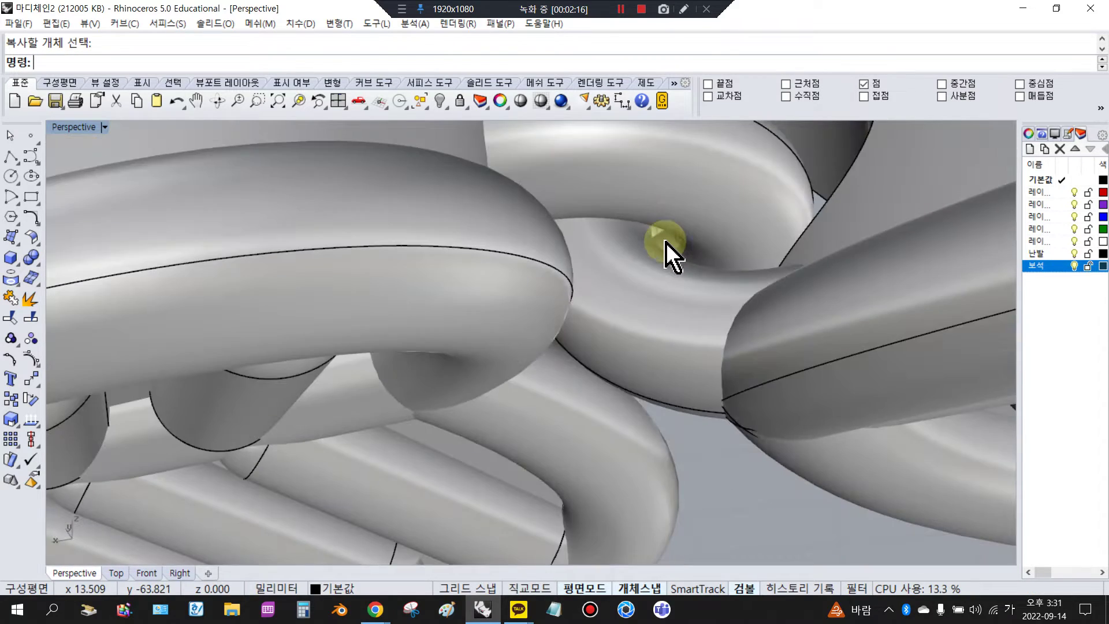
{"action": "right_click_drag", "start_coordinate": [671, 211], "coordinate": [701, 386]}
{"action": "scroll", "coordinate": [665, 248], "scroll_direction": "down", "scroll_amount": 6}
{"action": "right_click_drag", "start_coordinate": [666, 246], "coordinate": [761, 143]}
{"action": "right_click_drag", "start_coordinate": [668, 514], "coordinate": [641, 442]}
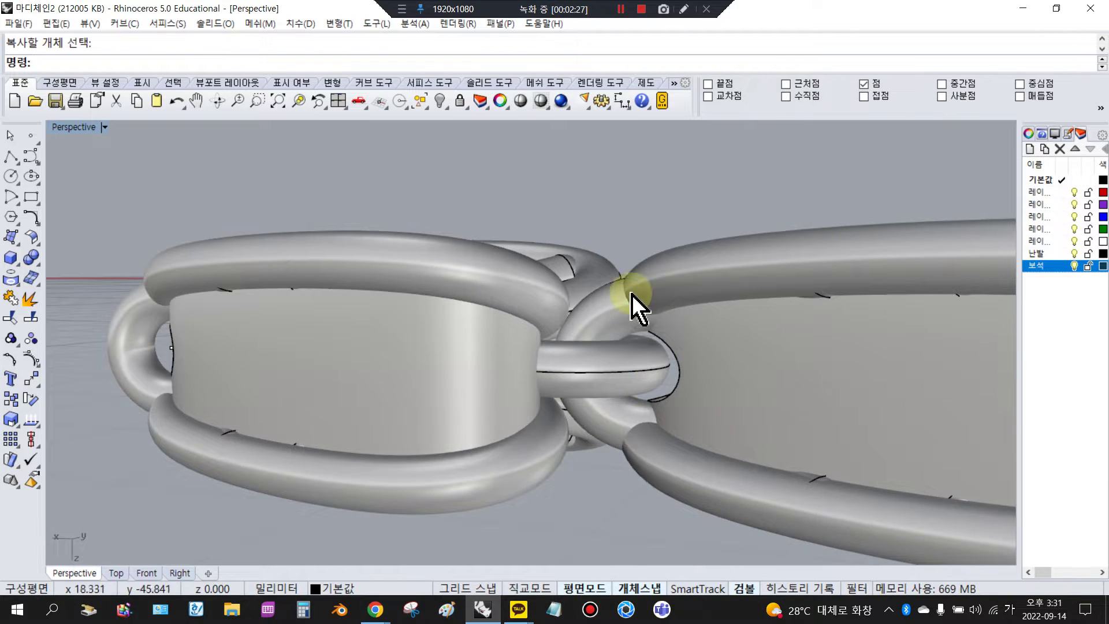
{"action": "scroll", "coordinate": [665, 249], "scroll_direction": "up", "scroll_amount": 6}
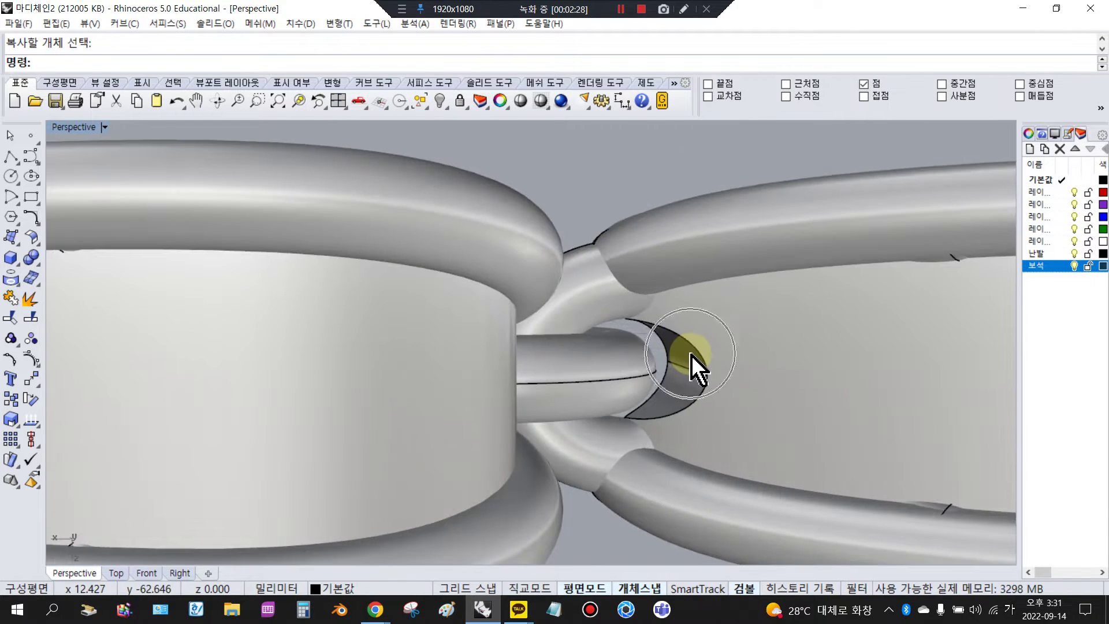
Step: Hide the neighbouring link and examine the opening cut into the link's body behind its ring
{"action": "left_click", "coordinate": [691, 354]}
{"action": "left_click", "coordinate": [437, 102]}
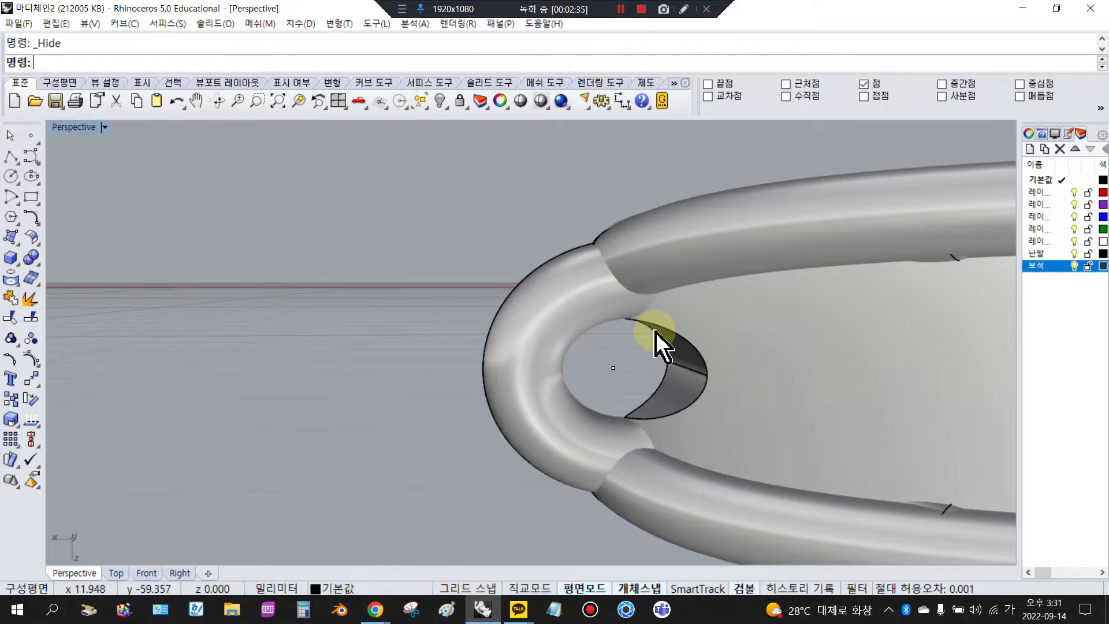
{"action": "right_click_drag", "start_coordinate": [674, 400], "coordinate": [665, 375]}
{"action": "left_click", "coordinate": [600, 376]}
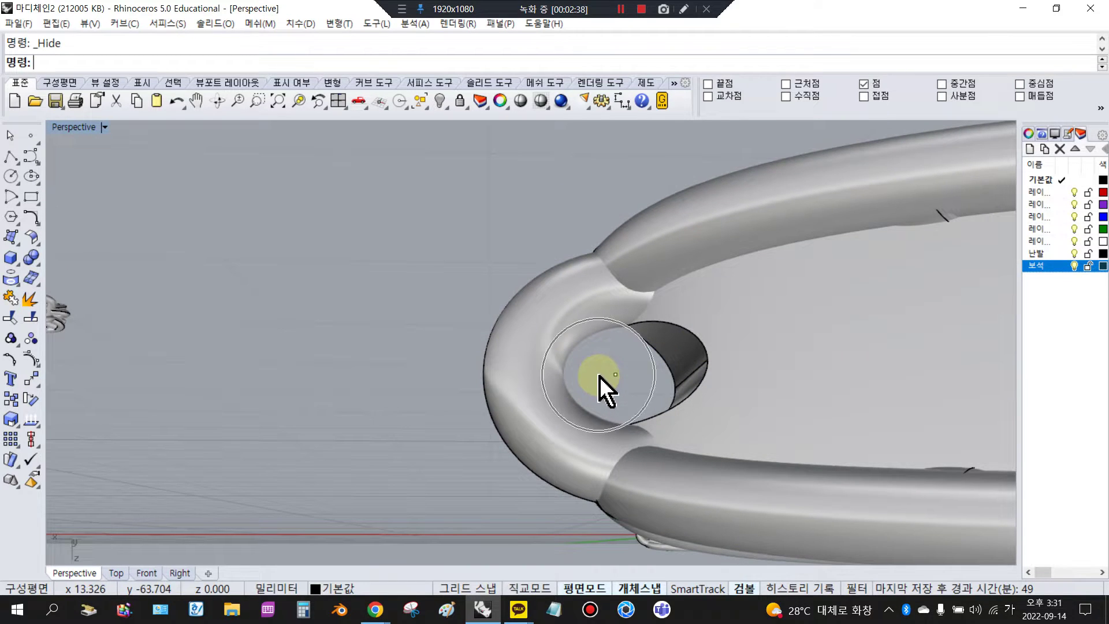
{"action": "left_click", "coordinate": [599, 377]}
{"action": "left_click", "coordinate": [600, 377]}
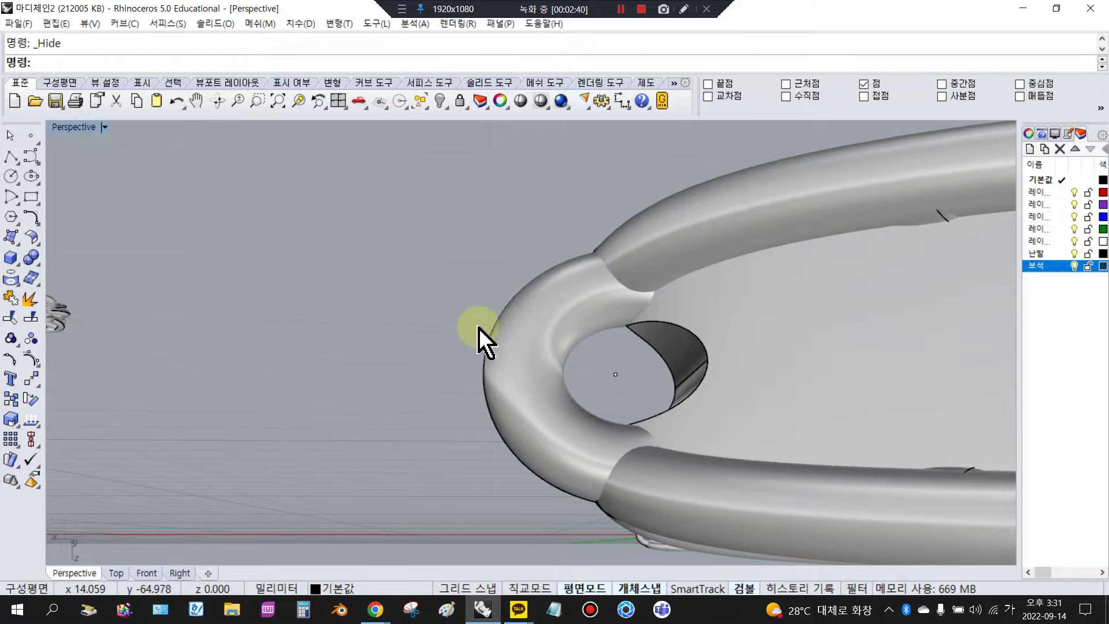
Step: Undo the hide and the link copies, and return to the four-viewport layout
{"action": "key", "text": "ctrl+z"}
{"action": "key", "text": "ctrl+z"}
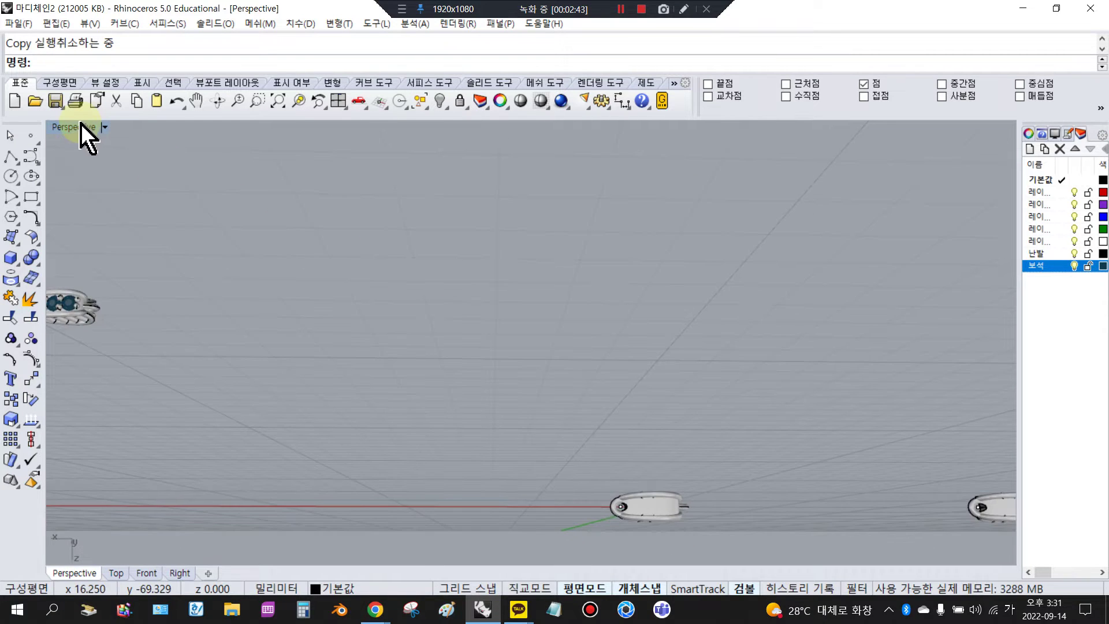
{"action": "double_click", "coordinate": [78, 127]}
{"action": "scroll", "coordinate": [397, 297], "scroll_direction": "down", "scroll_amount": 5}
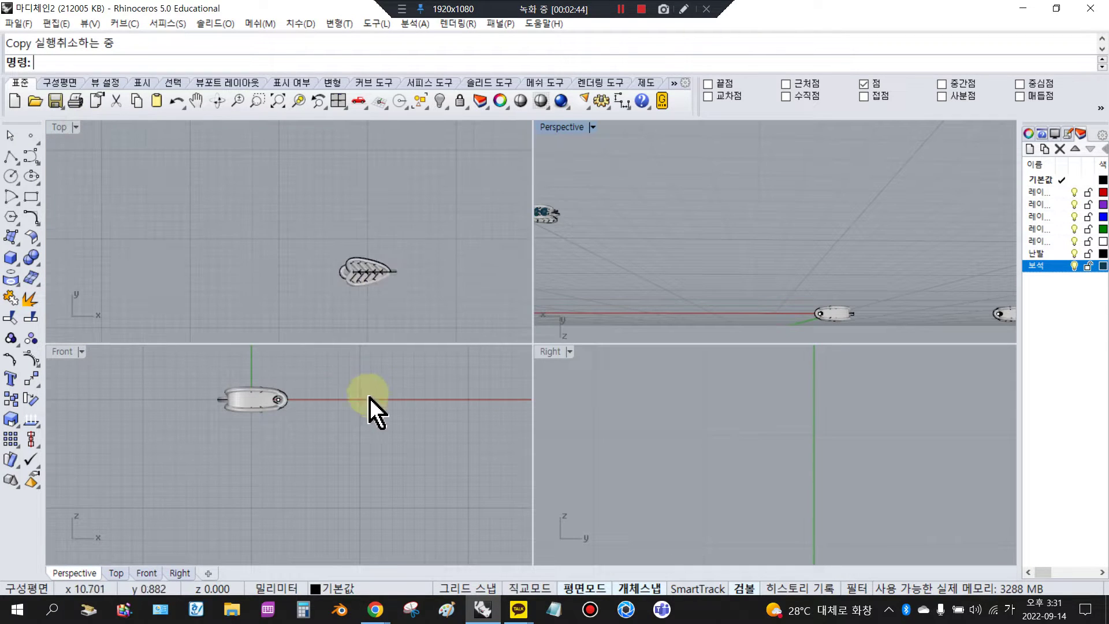
Step: Delete the remaining single link located below the X axis in the Top view
{"action": "scroll", "coordinate": [260, 450], "scroll_direction": "up", "scroll_amount": 2}
{"action": "scroll", "coordinate": [389, 228], "scroll_direction": "up", "scroll_amount": 8}
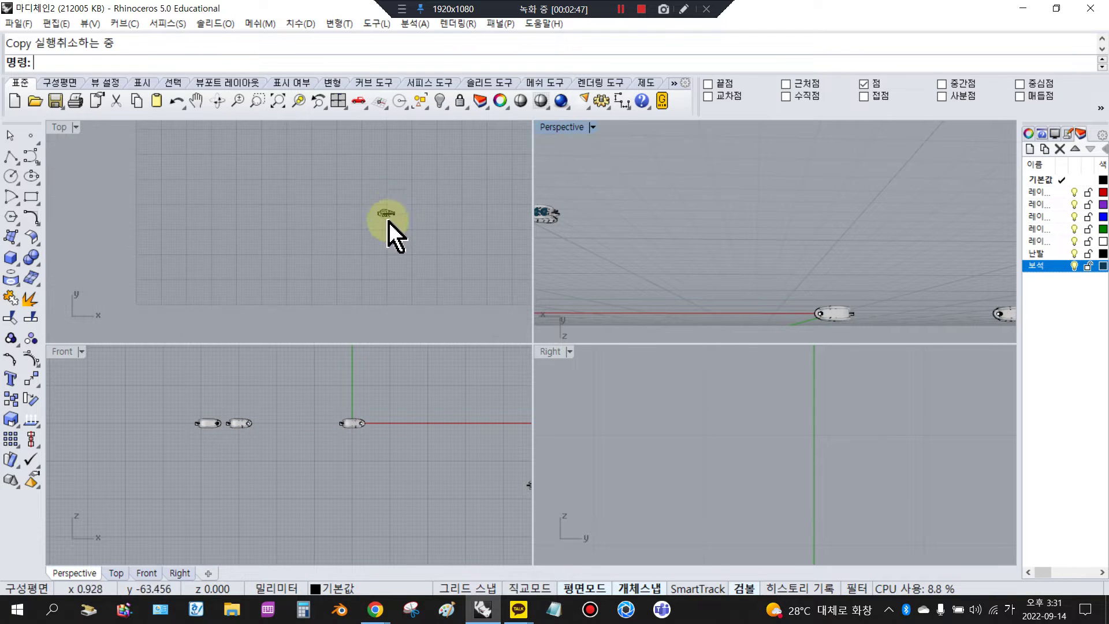
{"action": "scroll", "coordinate": [404, 188], "scroll_direction": "up", "scroll_amount": 4}
{"action": "left_click_drag", "start_coordinate": [335, 203], "coordinate": [473, 317]}
{"action": "key", "text": "Delete"}
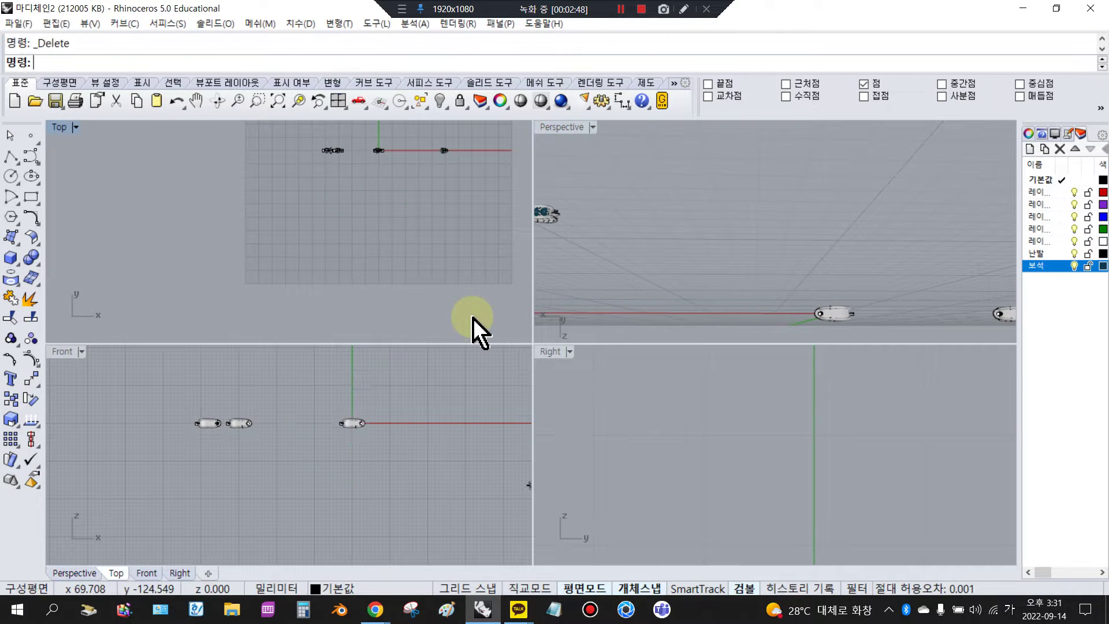
Step: Examine the plain link without leaf veins in the Top view, along with the cylinder crossing its pointed end
{"action": "scroll", "coordinate": [371, 227], "scroll_direction": "down", "scroll_amount": 6}
{"action": "scroll", "coordinate": [379, 160], "scroll_direction": "up", "scroll_amount": 6}
{"action": "scroll", "coordinate": [354, 265], "scroll_direction": "up", "scroll_amount": 8}
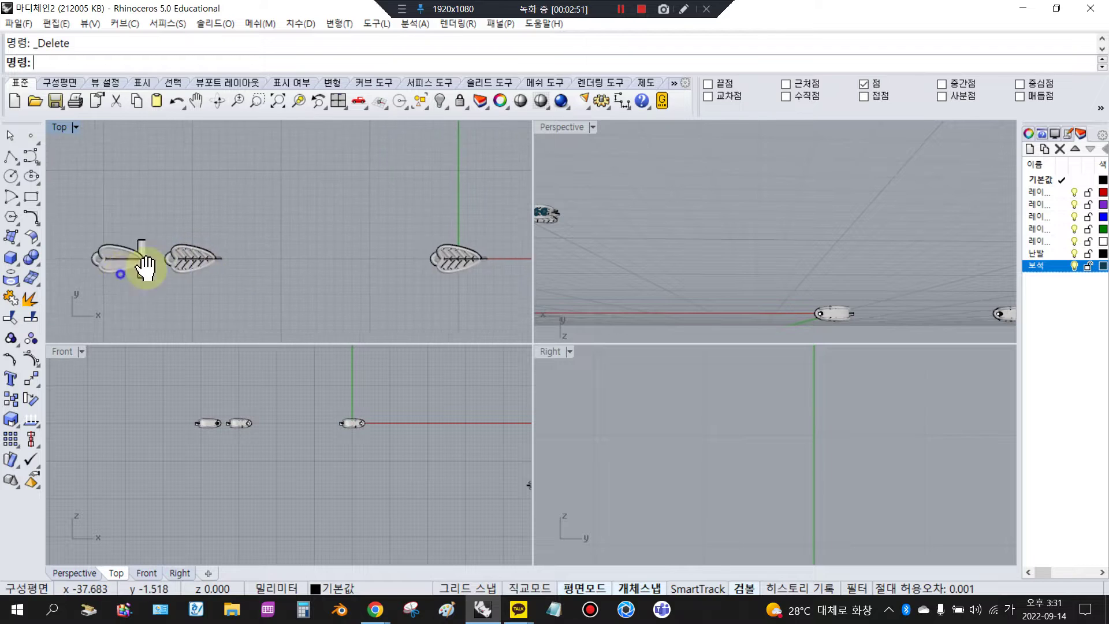
{"action": "scroll", "coordinate": [243, 255], "scroll_direction": "up", "scroll_amount": 8}
{"action": "scroll", "coordinate": [307, 228], "scroll_direction": "up", "scroll_amount": 4}
{"action": "left_click", "coordinate": [307, 224]}
{"action": "left_click", "coordinate": [237, 210]}
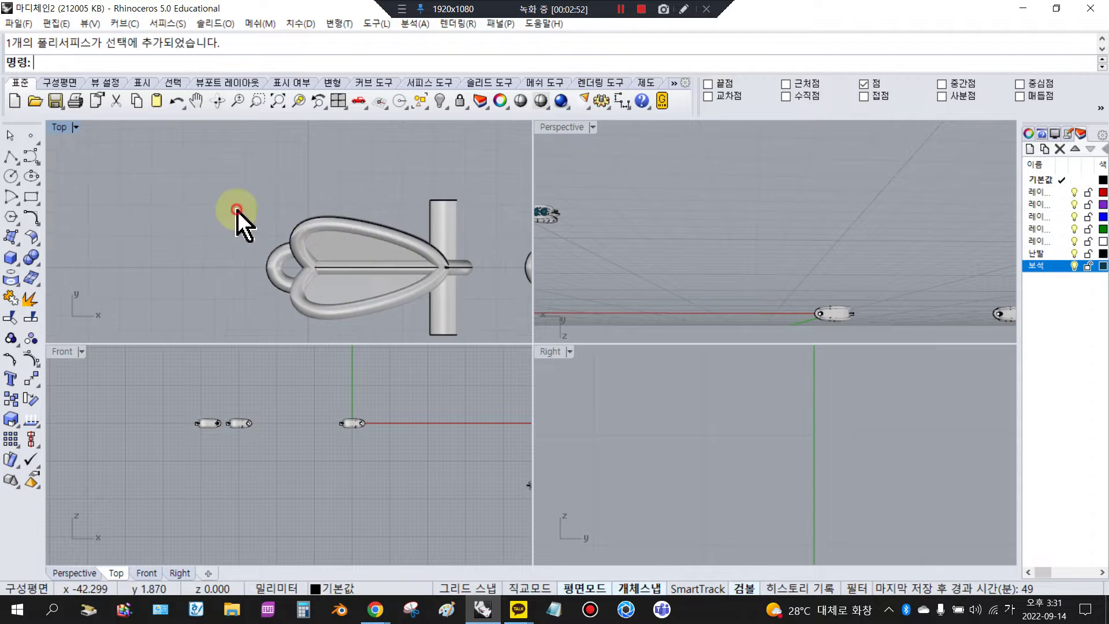
{"action": "scroll", "coordinate": [223, 209], "scroll_direction": "down", "scroll_amount": 8}
{"action": "scroll", "coordinate": [310, 260], "scroll_direction": "up", "scroll_amount": 2}
{"action": "left_click", "coordinate": [315, 266]}
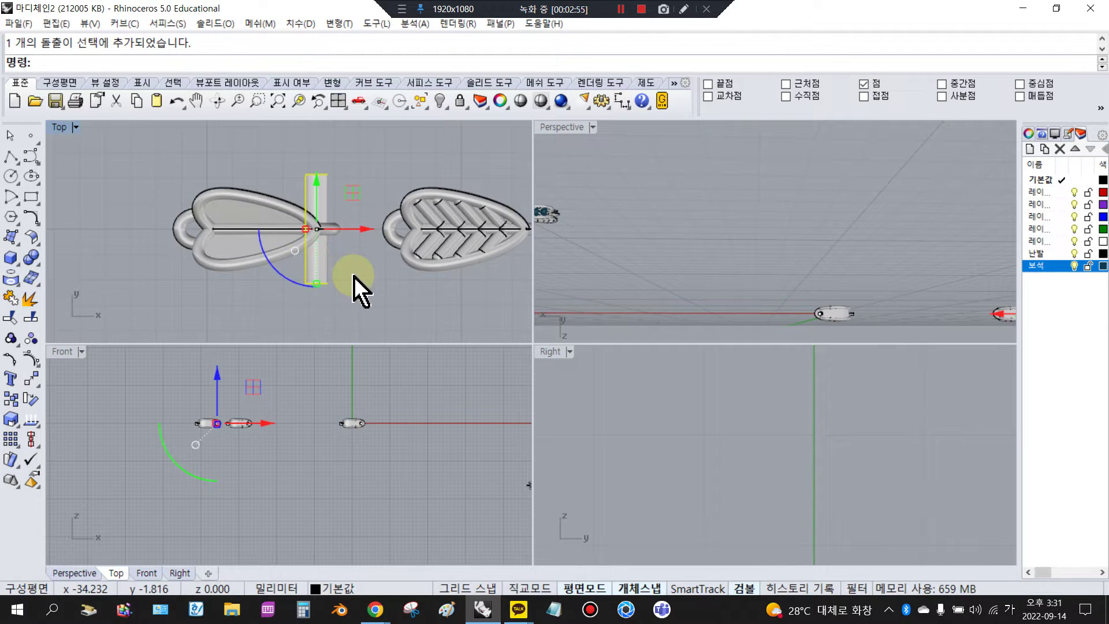
{"action": "scroll", "coordinate": [212, 440], "scroll_direction": "up", "scroll_amount": 6}
Step: Check how the cylinder overlaps the plain link's inner body in the Front view
{"action": "left_click", "coordinate": [224, 450]}
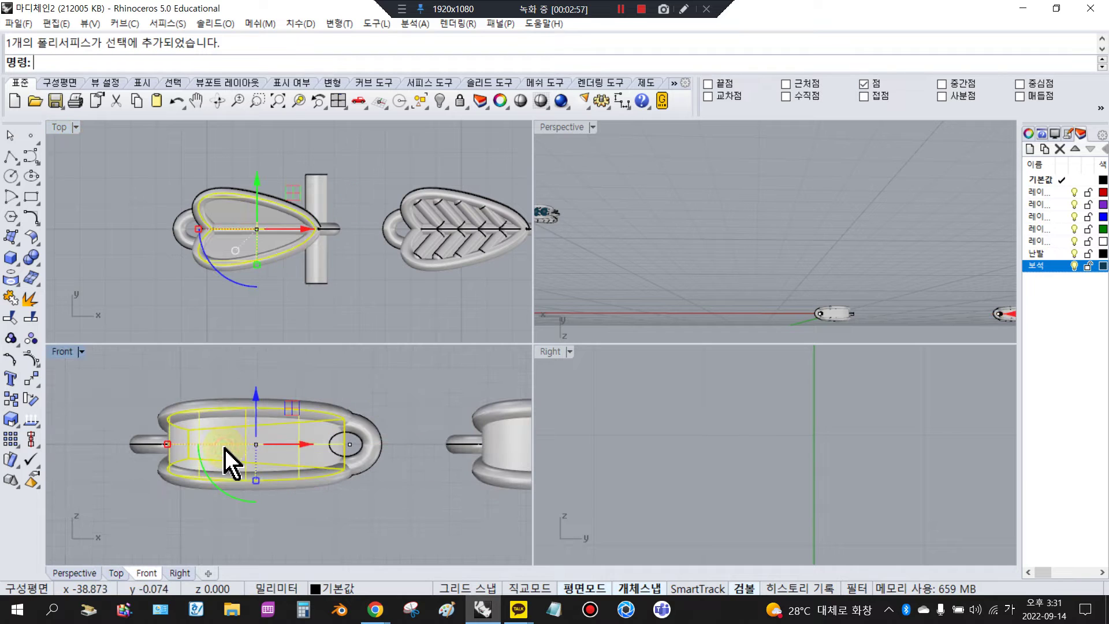
{"action": "scroll", "coordinate": [248, 274], "scroll_direction": "up", "scroll_amount": 3}
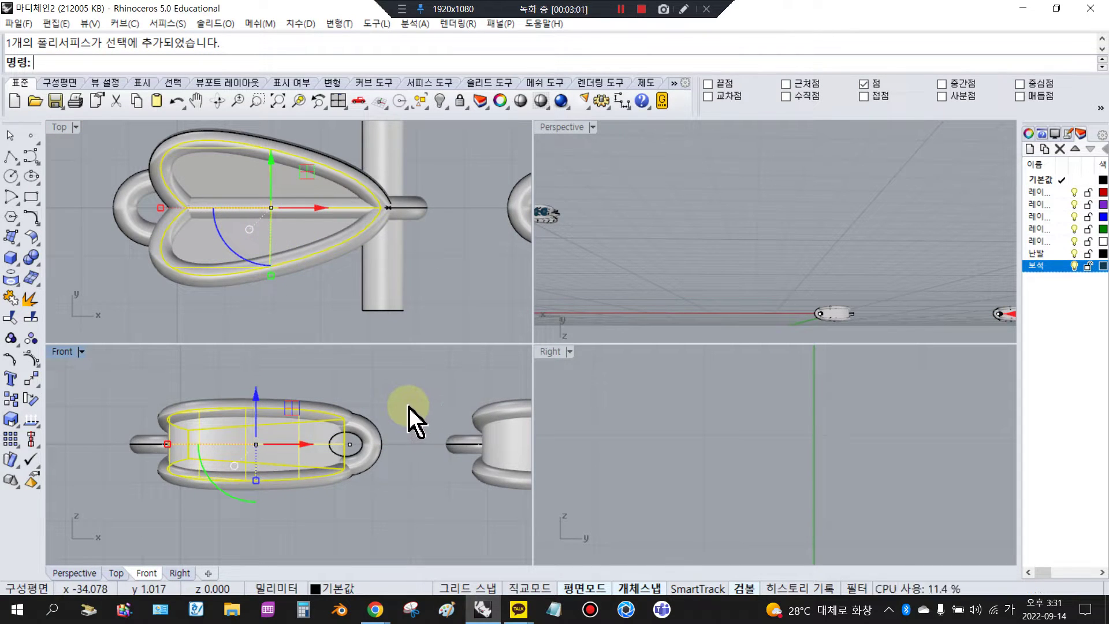
{"action": "scroll", "coordinate": [718, 452], "scroll_direction": "down", "scroll_amount": 6}
{"action": "scroll", "coordinate": [733, 528], "scroll_direction": "up", "scroll_amount": 6}
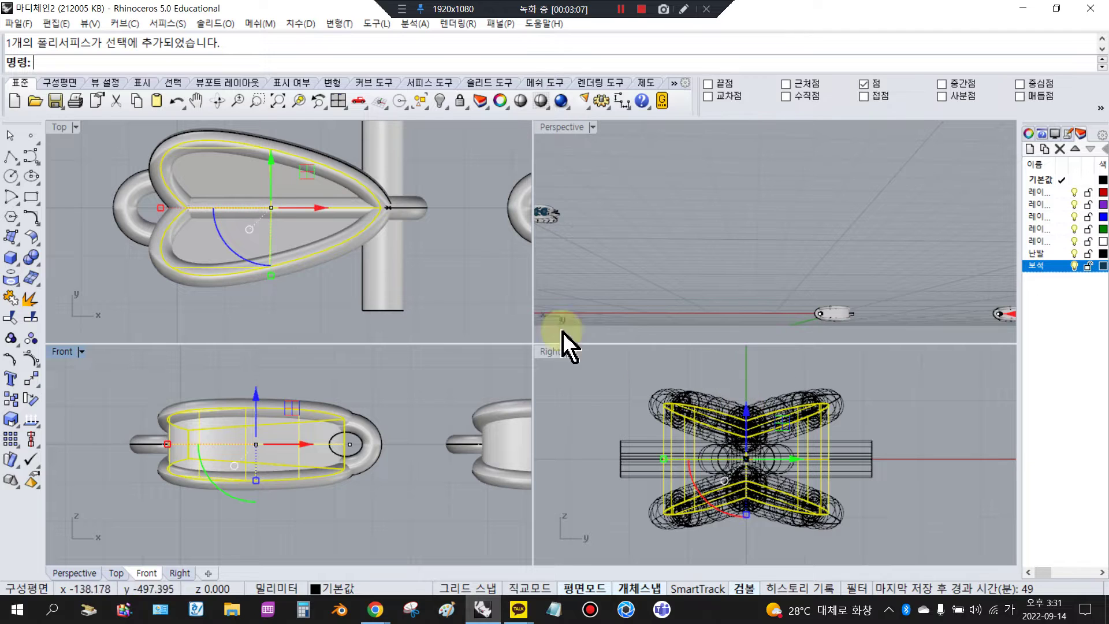
{"action": "scroll", "coordinate": [361, 444], "scroll_direction": "up", "scroll_amount": 4}
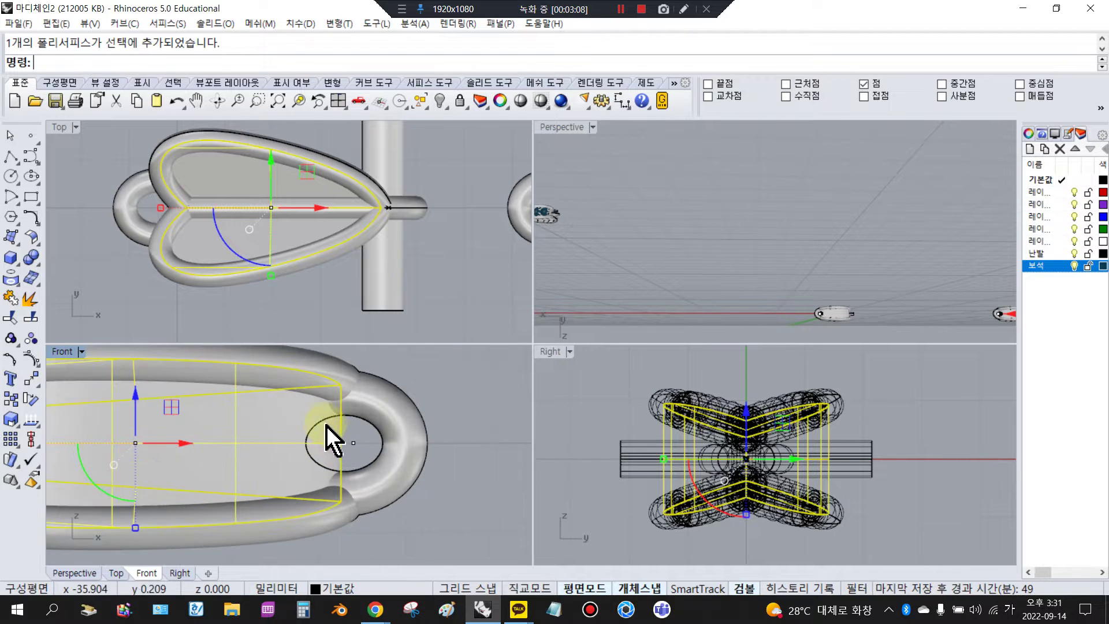
{"action": "left_click", "coordinate": [404, 334]}
{"action": "left_click", "coordinate": [397, 310]}
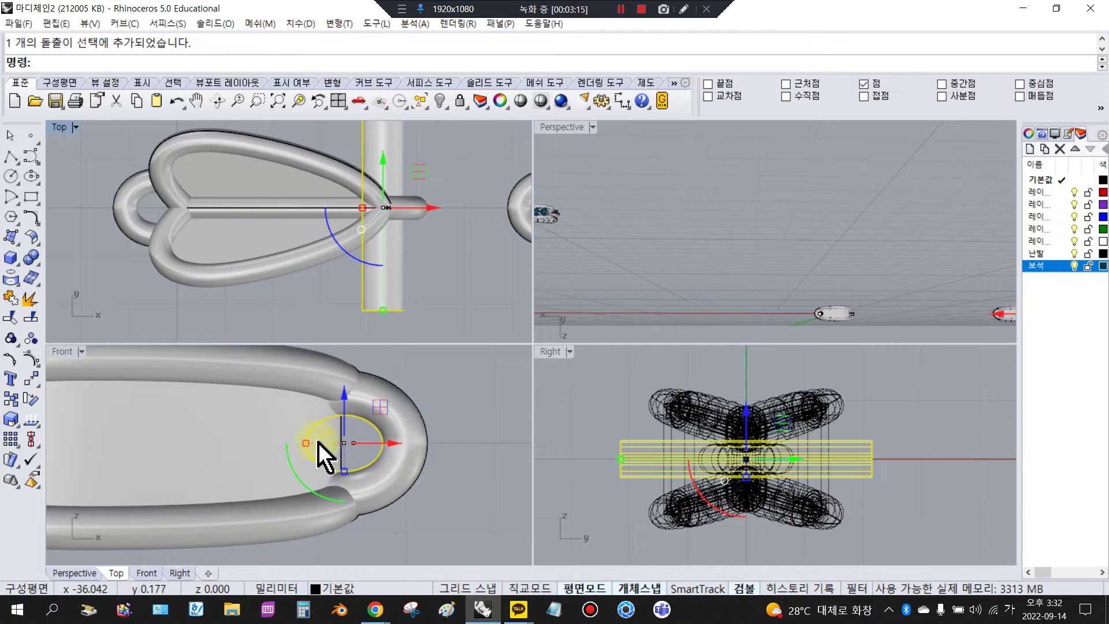
Step: Subtract the cylinder from the plain link's inner body with Boolean Difference to cut the opening behind the ring
{"action": "left_click", "coordinate": [275, 433]}
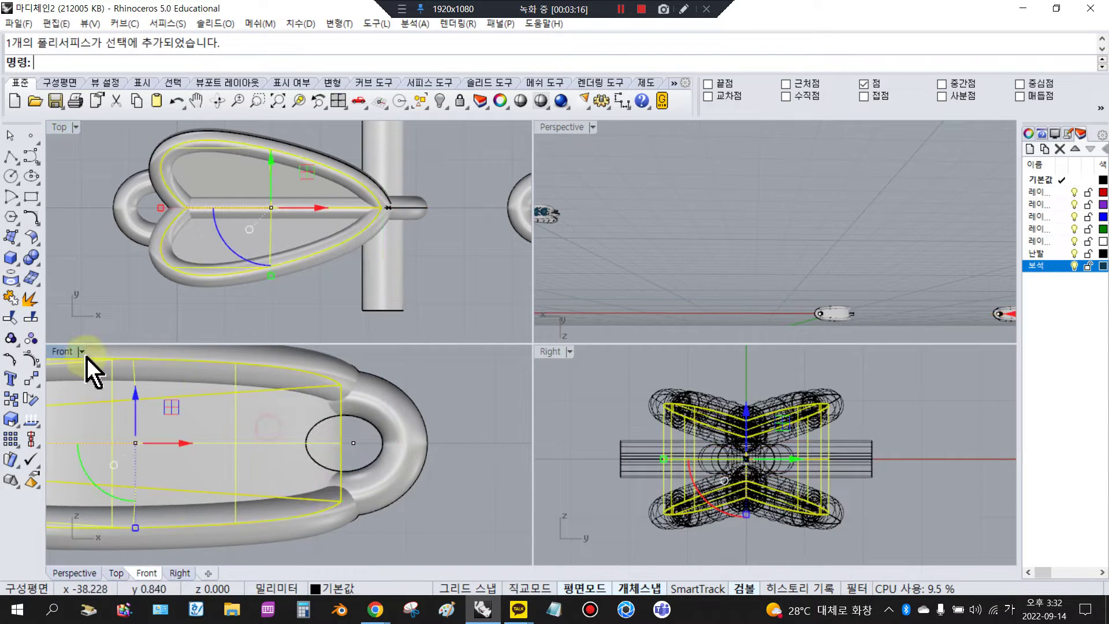
{"action": "left_click", "coordinate": [31, 261]}
{"action": "left_click", "coordinate": [71, 267]}
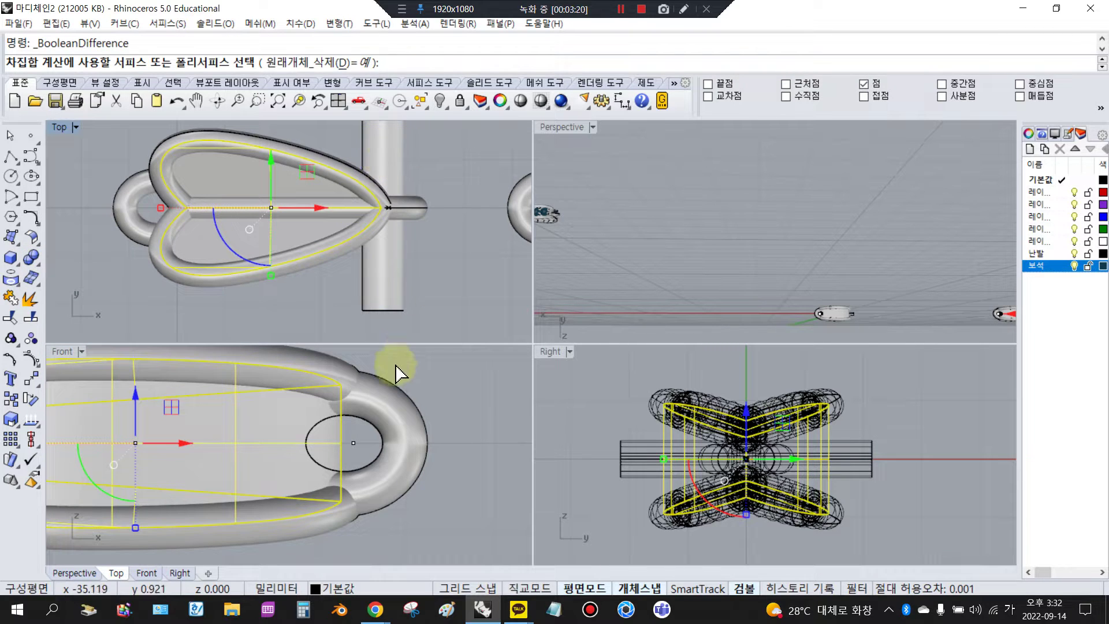
{"action": "scroll", "coordinate": [343, 437], "scroll_direction": "up", "scroll_amount": 2}
{"action": "left_click", "coordinate": [321, 416]}
{"action": "key", "text": "Return"}
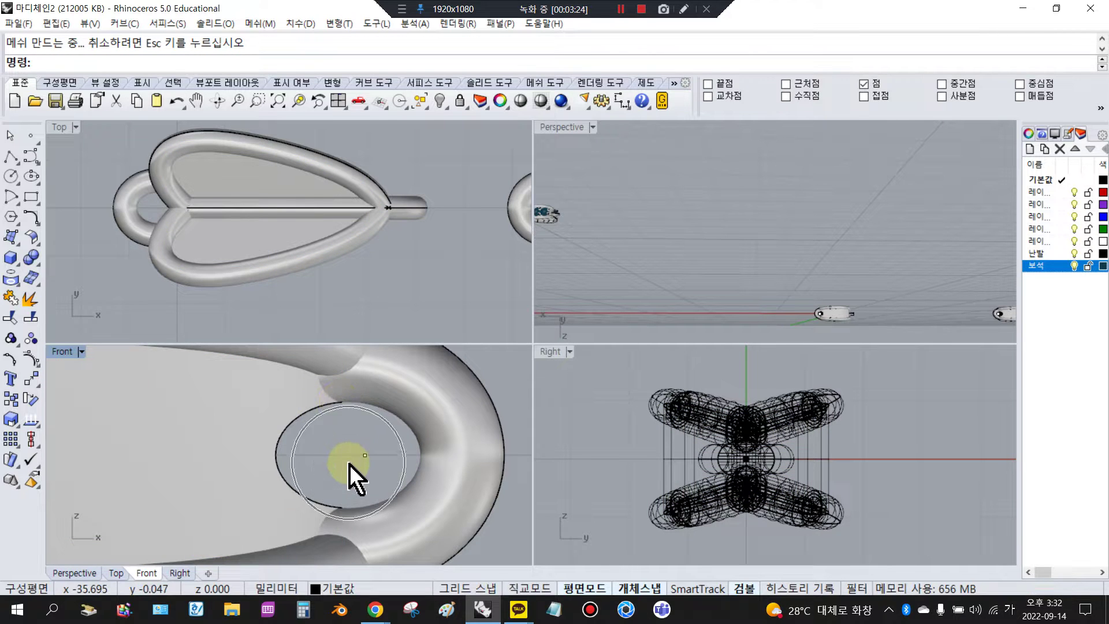
{"action": "scroll", "coordinate": [349, 464], "scroll_direction": "down", "scroll_amount": 4}
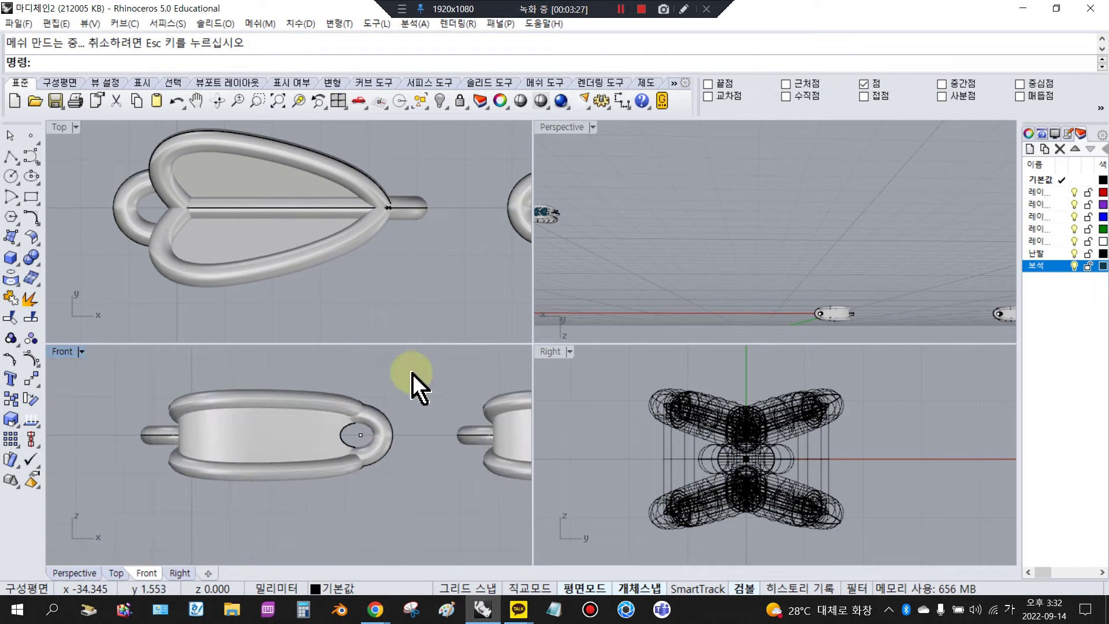
Step: Delete the two upper frame tubes of the plain link to expose the top edge of its inner body
{"action": "scroll", "coordinate": [284, 285], "scroll_direction": "down", "scroll_amount": 5}
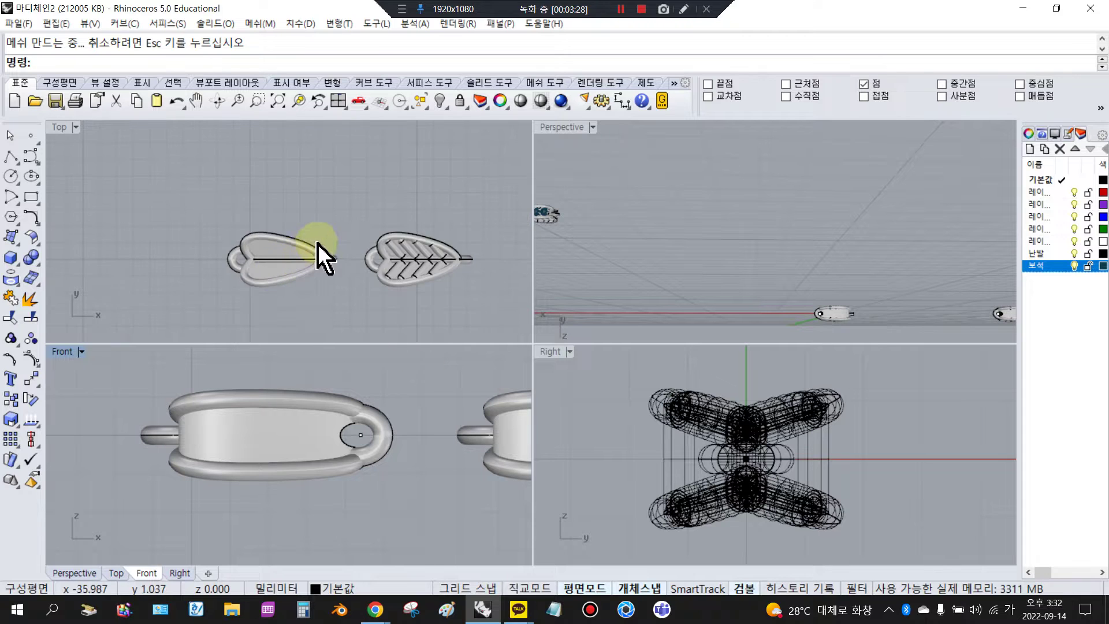
{"action": "left_click", "coordinate": [293, 246]}
{"action": "scroll", "coordinate": [286, 289], "scroll_direction": "up", "scroll_amount": 1}
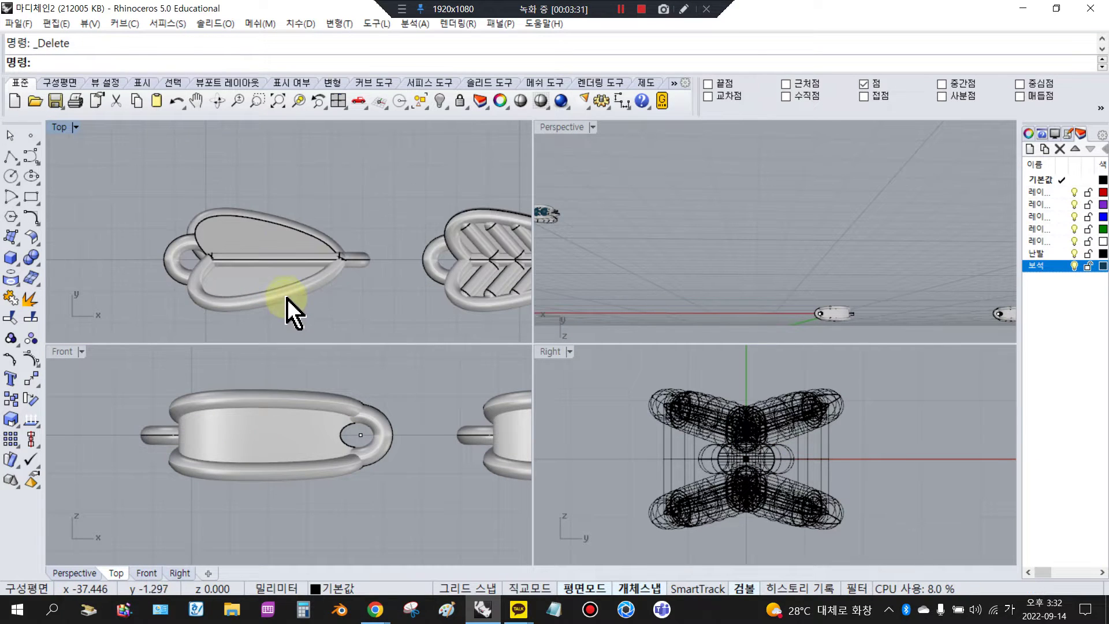
{"action": "scroll", "coordinate": [211, 231], "scroll_direction": "up", "scroll_amount": 3}
{"action": "left_click", "coordinate": [211, 231]}
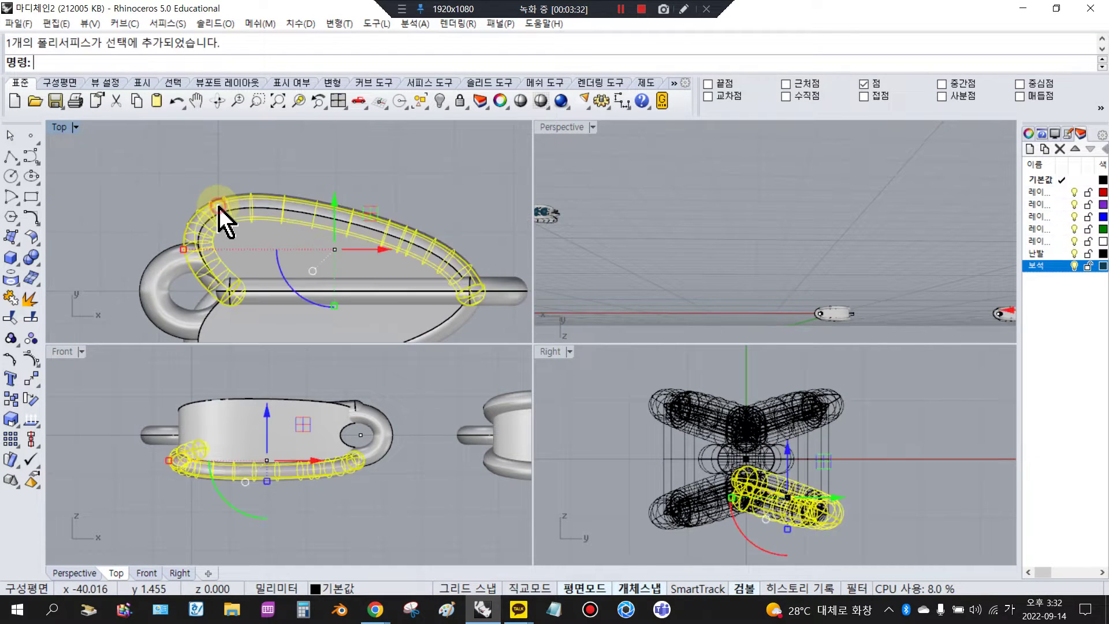
Step: Rebuild one upper frame tube of the plain link by piping the inner body's exposed upper edge with a 0.5 mm diameter
{"action": "left_click", "coordinate": [116, 179]}
{"action": "left_click", "coordinate": [31, 219]}
{"action": "left_click", "coordinate": [12, 258]}
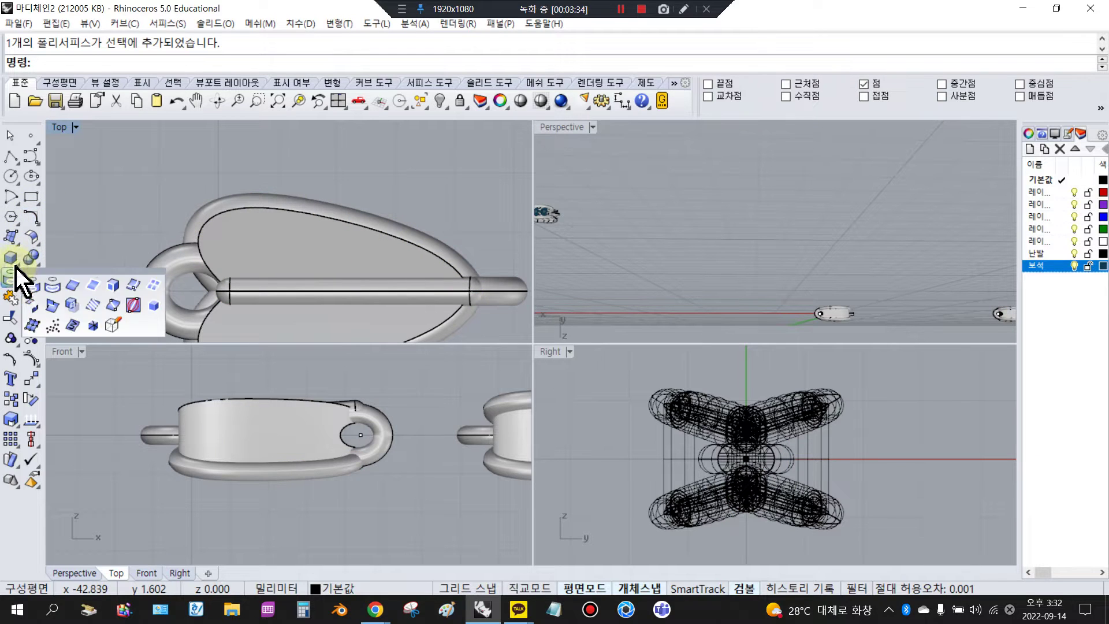
{"action": "left_click", "coordinate": [52, 305]}
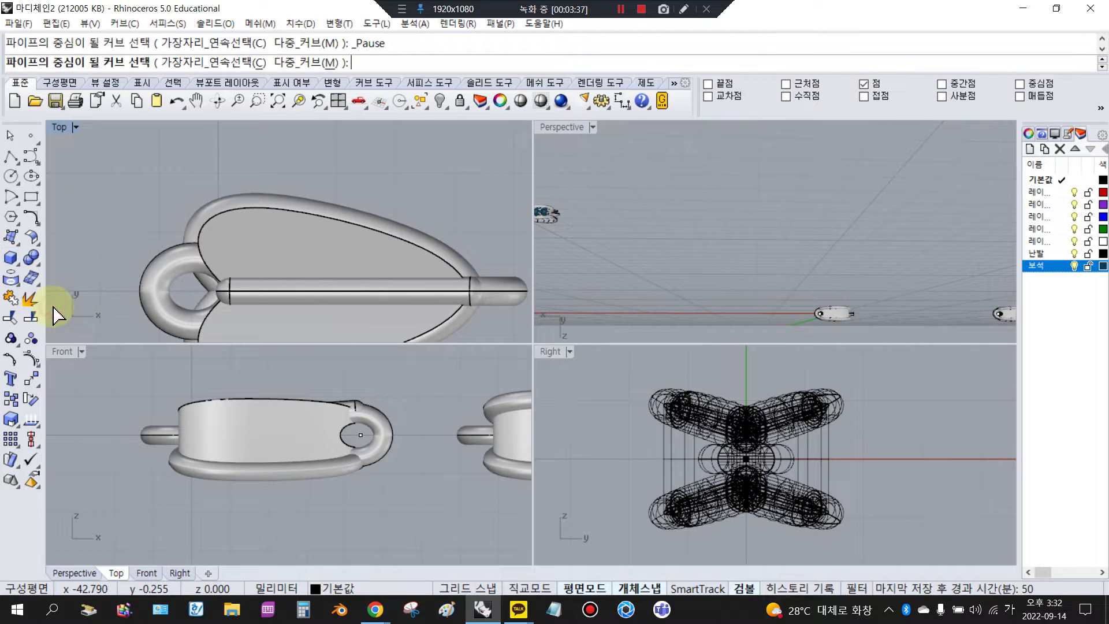
{"action": "left_click", "coordinate": [221, 220]}
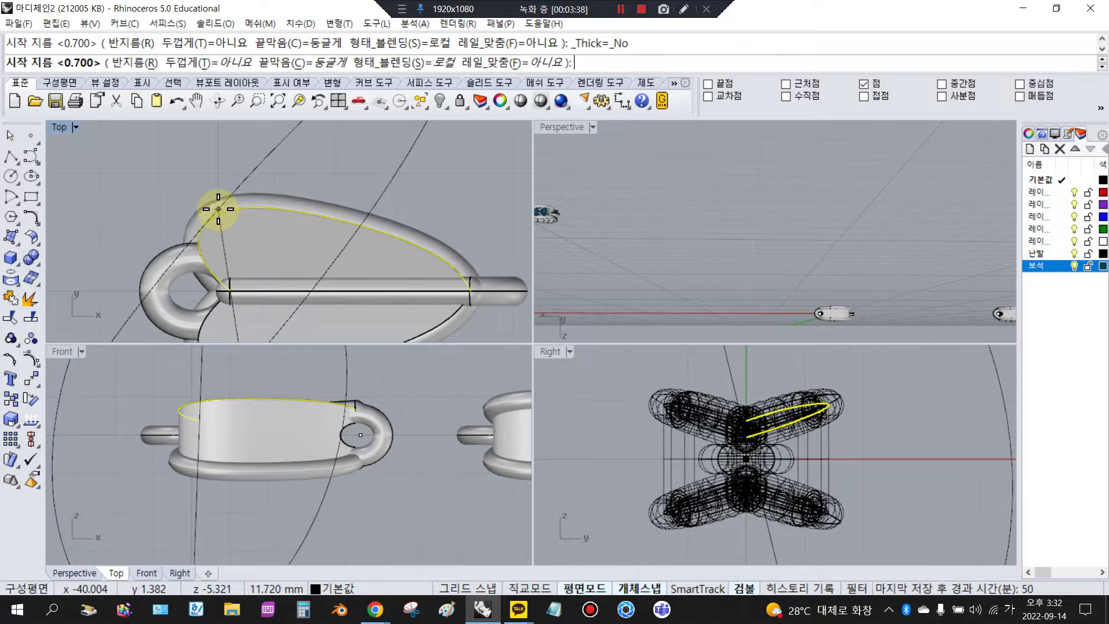
{"action": "type", "text": "0."}
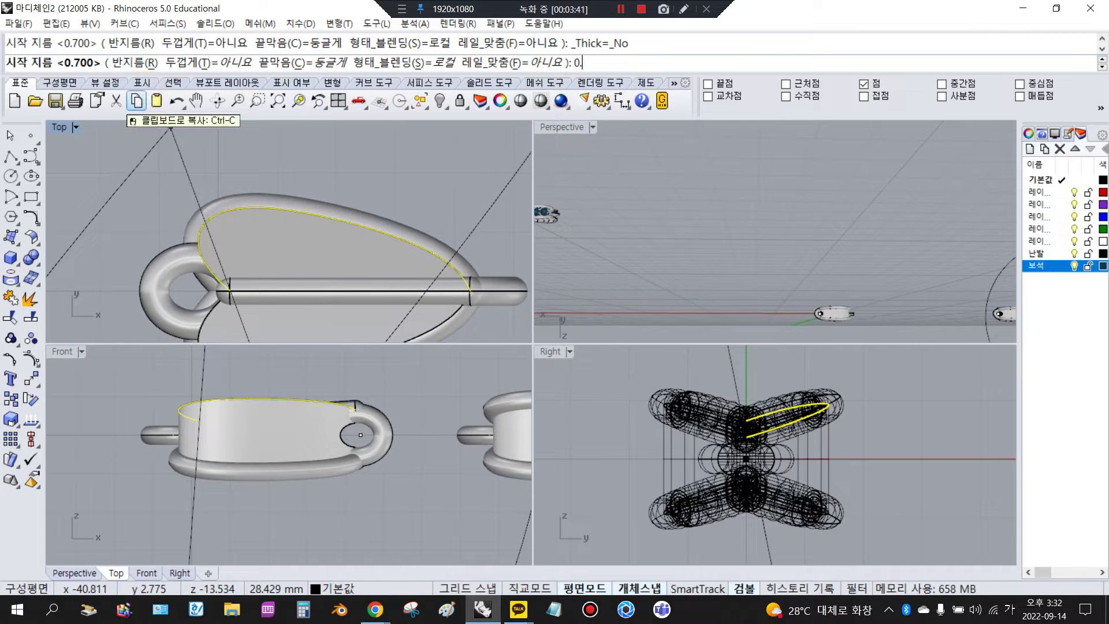
{"action": "type", "text": "5"}
{"action": "key", "text": "Return"}
{"action": "key", "text": "Return"}
{"action": "key", "text": "Return"}
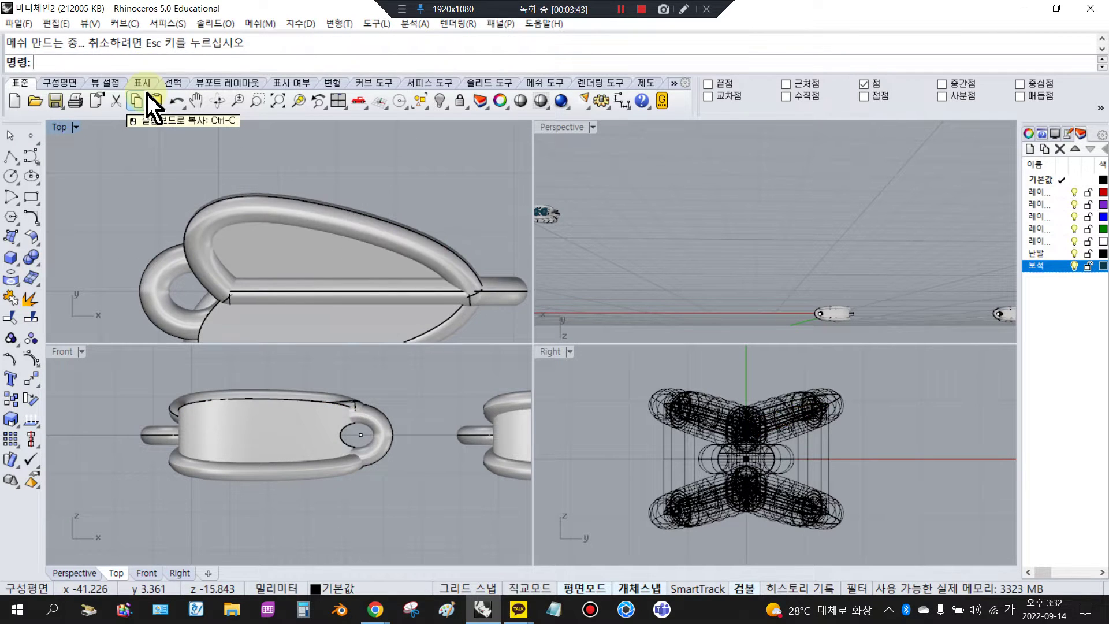
Step: Pipe the other exposed upper edge of the plain link's inner body with the same diameter to complete the upper frame
{"action": "scroll", "coordinate": [267, 245], "scroll_direction": "down", "scroll_amount": 2}
{"action": "scroll", "coordinate": [225, 303], "scroll_direction": "up", "scroll_amount": 4}
{"action": "left_click", "coordinate": [210, 307]}
{"action": "right_click", "coordinate": [210, 307]}
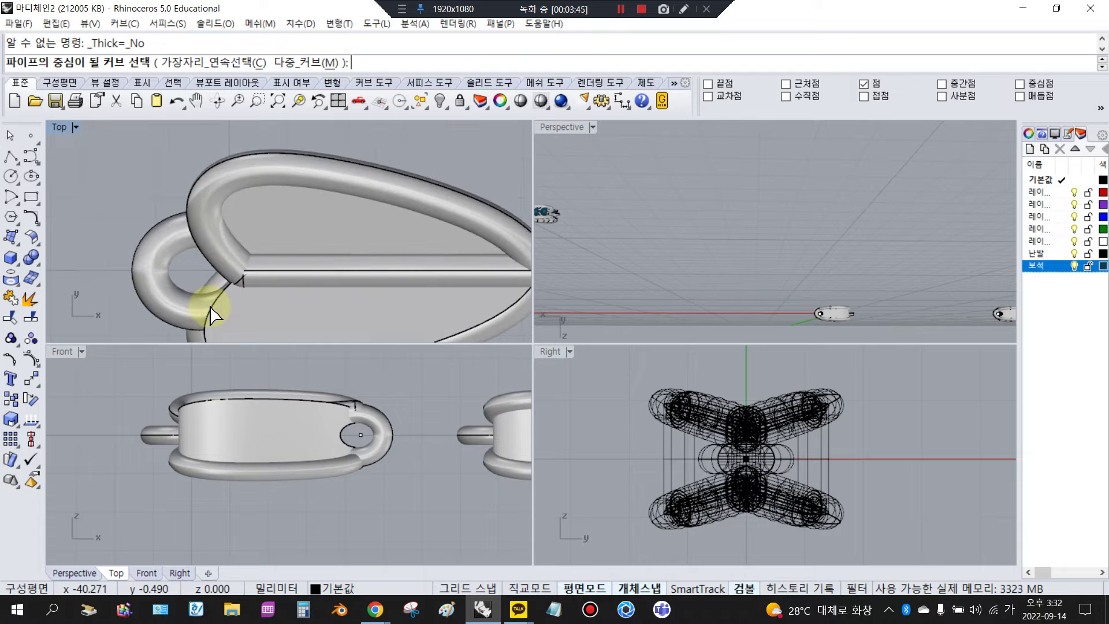
{"action": "left_click", "coordinate": [211, 306]}
{"action": "key", "text": "Return"}
{"action": "key", "text": "Return"}
{"action": "key", "text": "Return"}
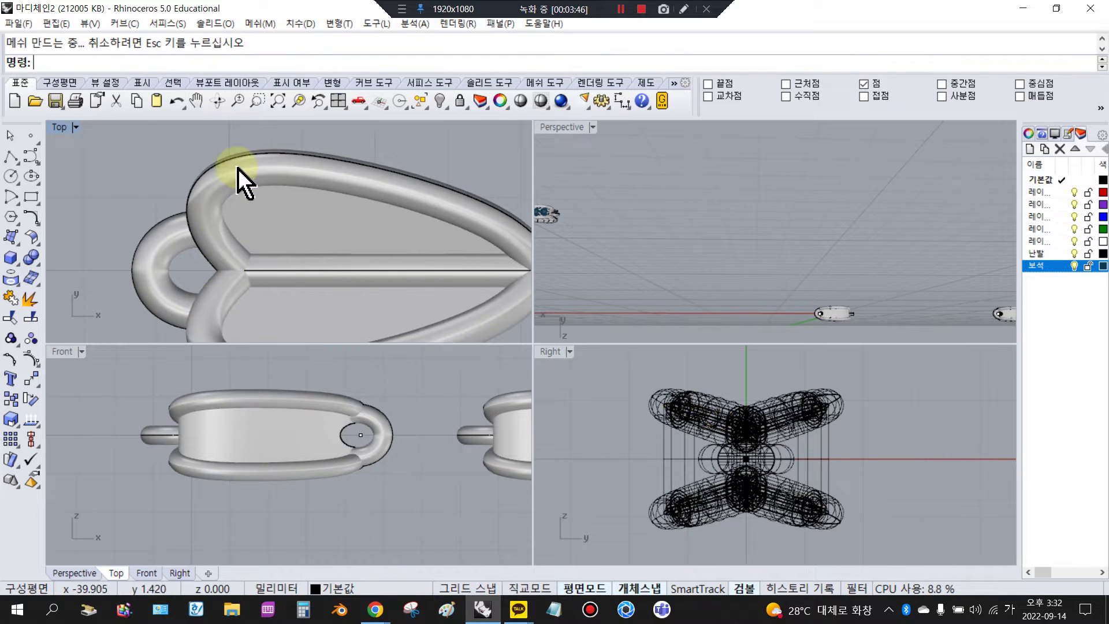
{"action": "scroll", "coordinate": [247, 199], "scroll_direction": "down", "scroll_amount": 3}
{"action": "scroll", "coordinate": [439, 199], "scroll_direction": "up", "scroll_amount": 5}
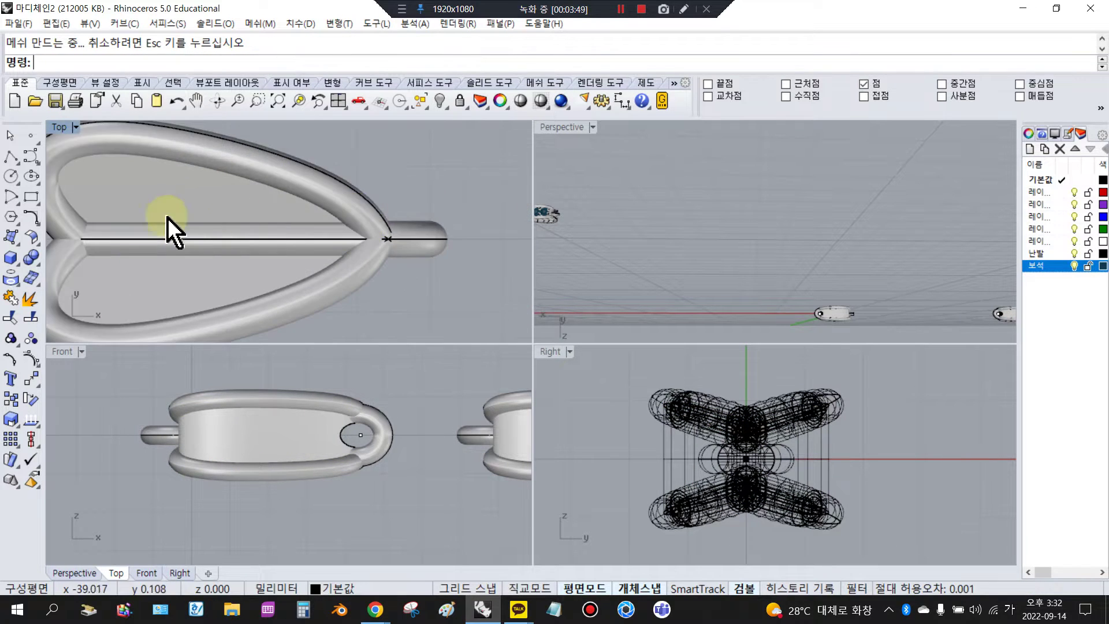
Step: Measure the tube thickness of the plain link's horizontal ring between its quadrant points, without placing a dimension
{"action": "scroll", "coordinate": [162, 218], "scroll_direction": "down", "scroll_amount": 8}
{"action": "scroll", "coordinate": [118, 220], "scroll_direction": "up", "scroll_amount": 7}
{"action": "left_click", "coordinate": [196, 204]}
{"action": "left_click", "coordinate": [197, 206]}
{"action": "scroll", "coordinate": [287, 218], "scroll_direction": "up", "scroll_amount": 3}
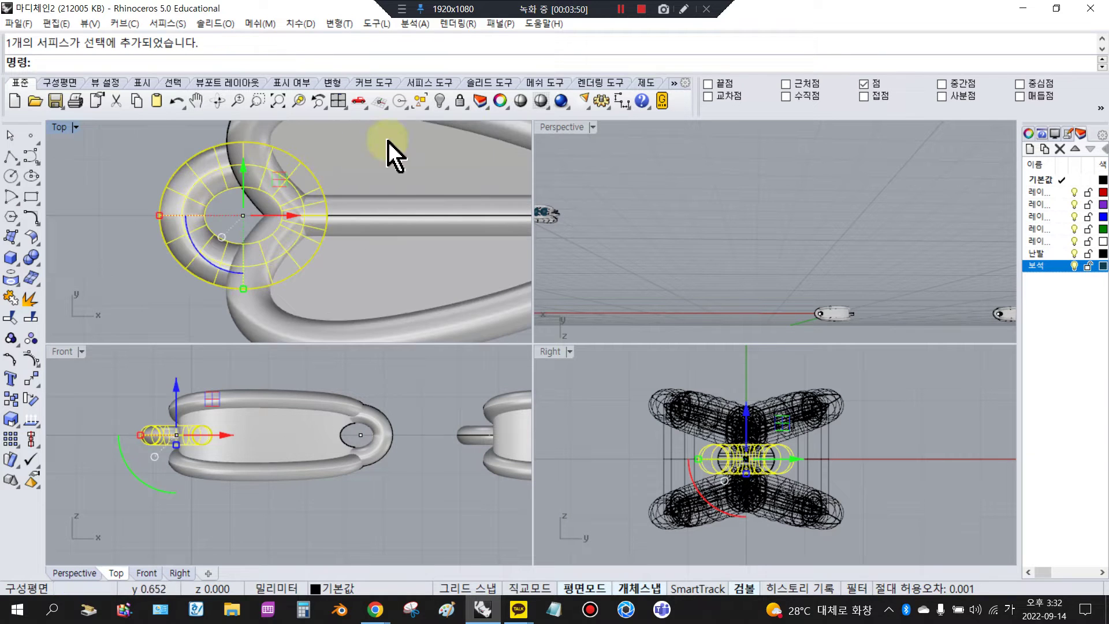
{"action": "left_click", "coordinate": [622, 102]}
{"action": "scroll", "coordinate": [243, 217], "scroll_direction": "up", "scroll_amount": 1}
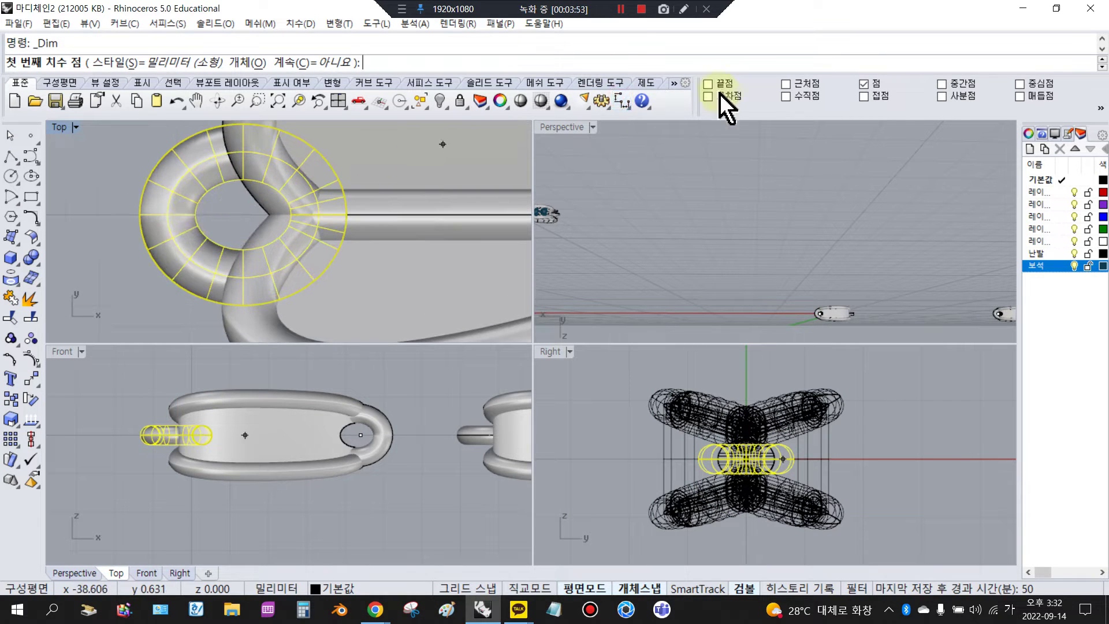
{"action": "left_click", "coordinate": [943, 97]}
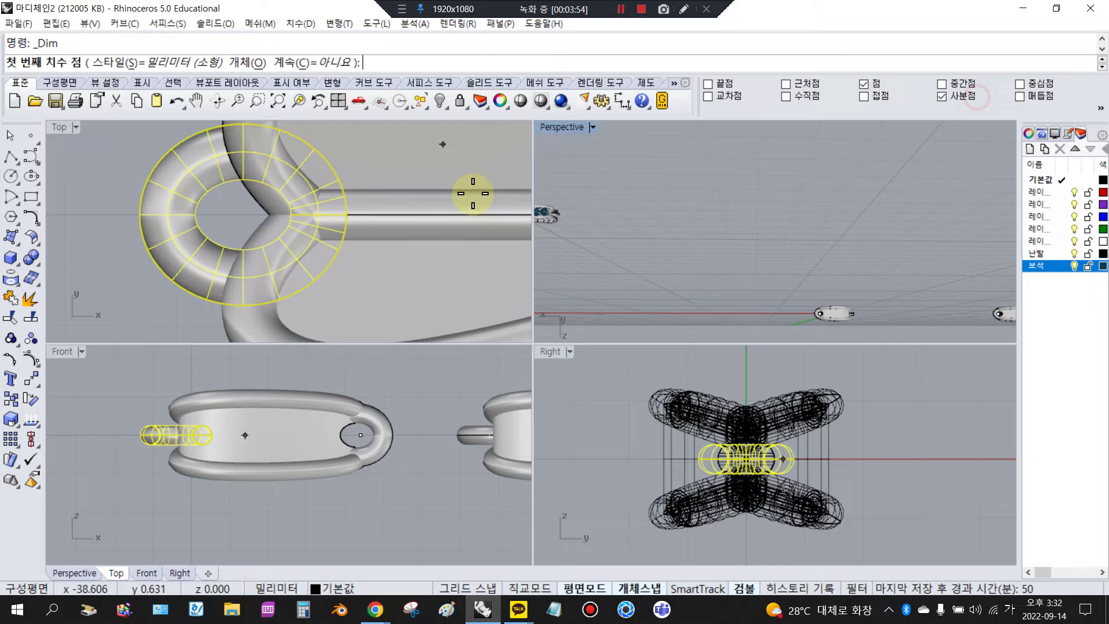
{"action": "left_click", "coordinate": [294, 215]}
{"action": "left_click", "coordinate": [347, 215]}
{"action": "scroll", "coordinate": [344, 223], "scroll_direction": "down", "scroll_amount": 3}
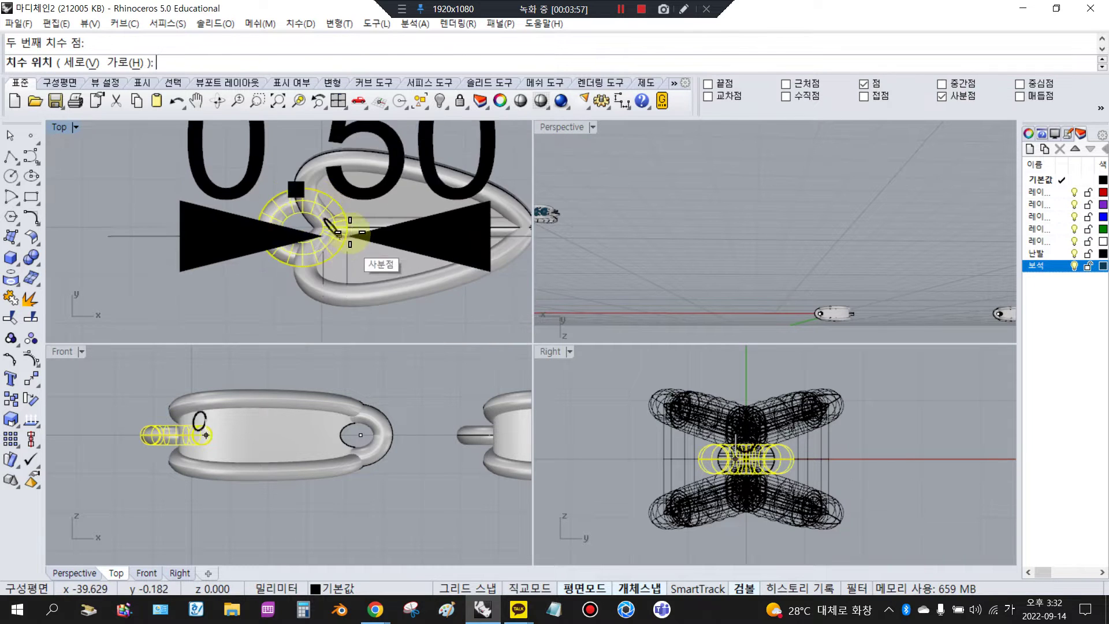
{"action": "scroll", "coordinate": [344, 225], "scroll_direction": "up", "scroll_amount": 1}
{"action": "scroll", "coordinate": [344, 226], "scroll_direction": "down", "scroll_amount": 1}
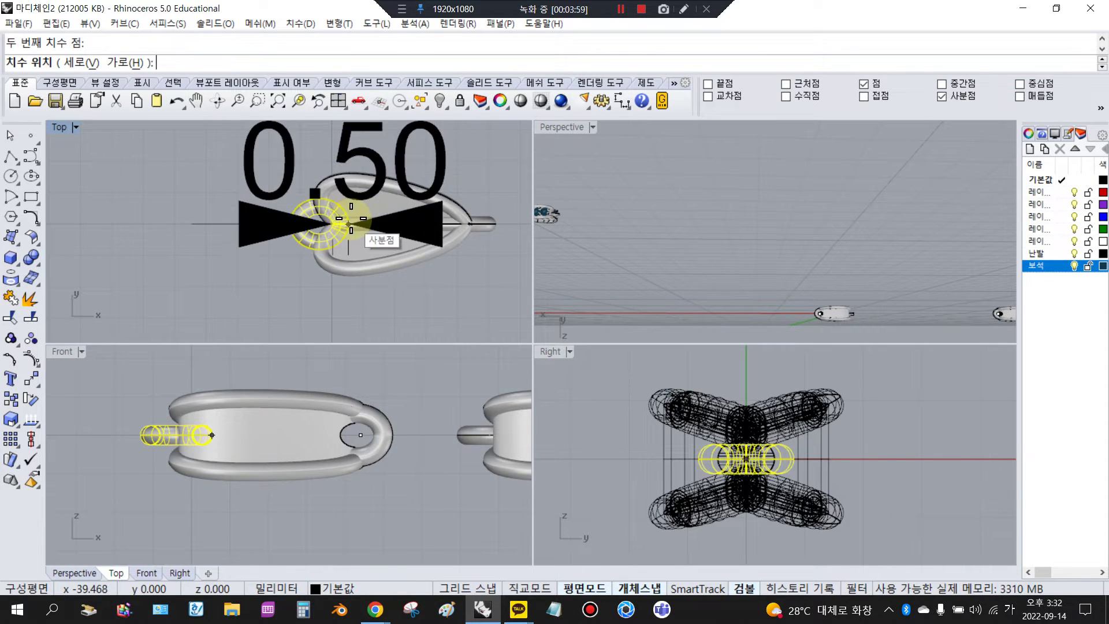
{"action": "key", "text": "Escape"}
Step: Measure the horizontal ring's inner opening across the link's width in the Top view, without placing a dimension
{"action": "scroll", "coordinate": [346, 225], "scroll_direction": "up", "scroll_amount": 5}
{"action": "scroll", "coordinate": [341, 225], "scroll_direction": "up", "scroll_amount": 4}
{"action": "right_click", "coordinate": [321, 206]}
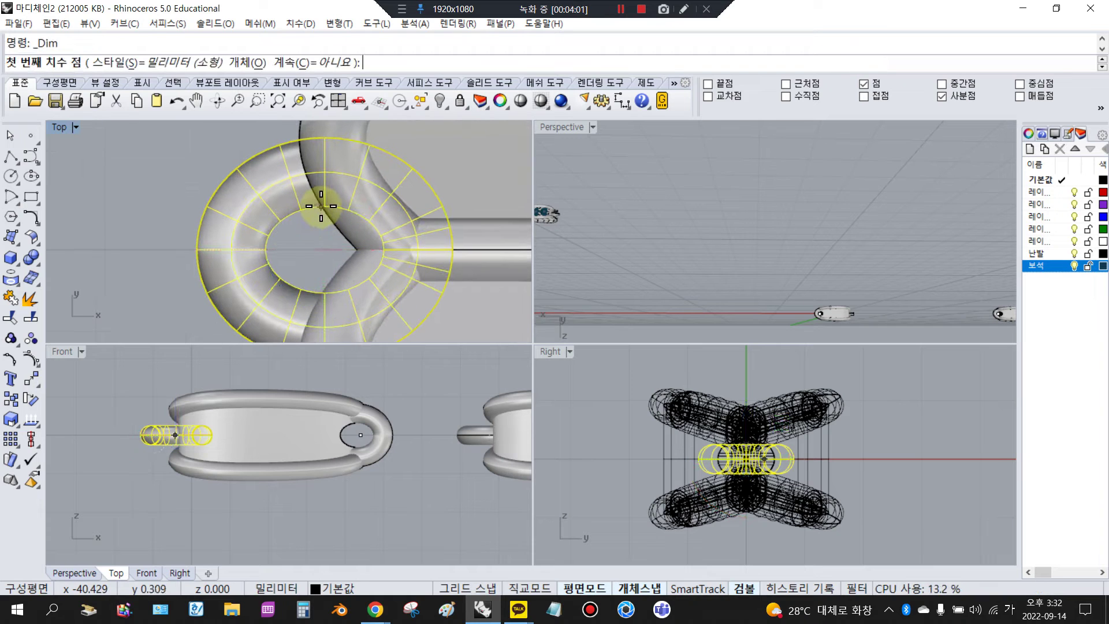
{"action": "left_click", "coordinate": [324, 206]}
{"action": "left_click", "coordinate": [320, 292]}
{"action": "scroll", "coordinate": [319, 283], "scroll_direction": "up", "scroll_amount": 5}
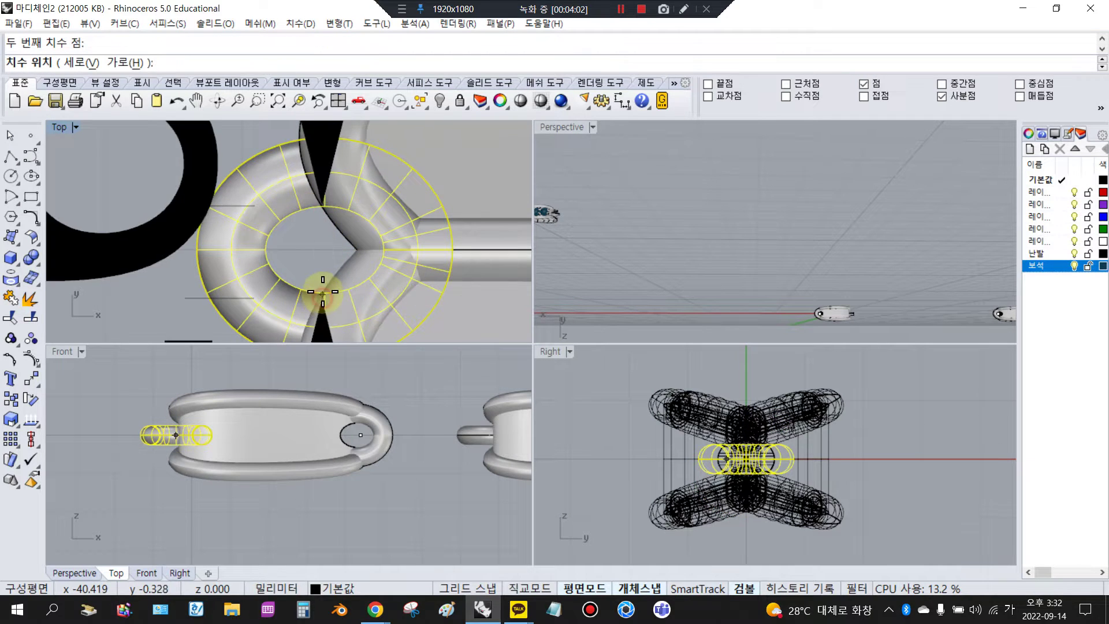
{"action": "key", "text": "Escape"}
Step: Measure the horizontal ring's inner opening along the link's length in the Top view, without placing a dimension
{"action": "scroll", "coordinate": [317, 276], "scroll_direction": "up", "scroll_amount": 2}
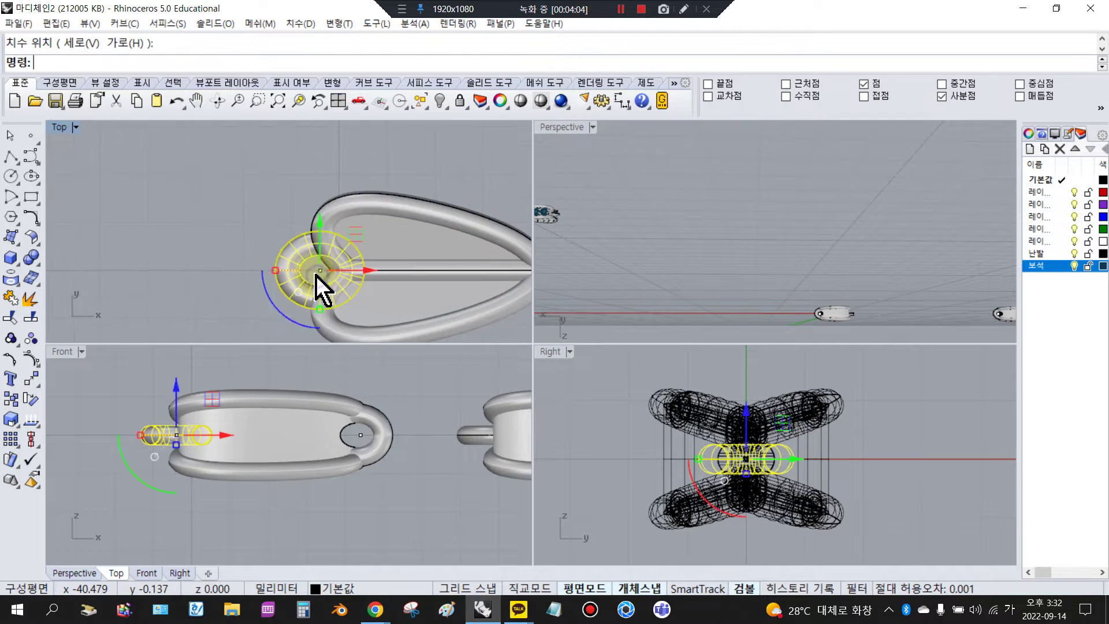
{"action": "key", "text": "Return"}
{"action": "scroll", "coordinate": [309, 272], "scroll_direction": "up", "scroll_amount": 4}
{"action": "left_click", "coordinate": [294, 271]}
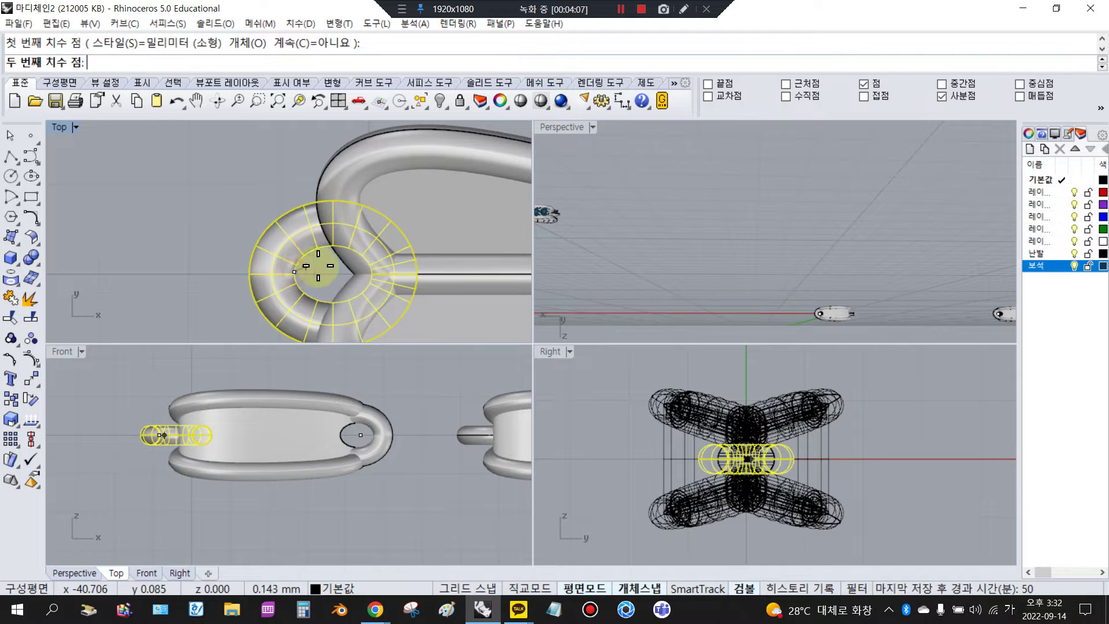
{"action": "left_click", "coordinate": [350, 273]}
{"action": "scroll", "coordinate": [346, 266], "scroll_direction": "down", "scroll_amount": 4}
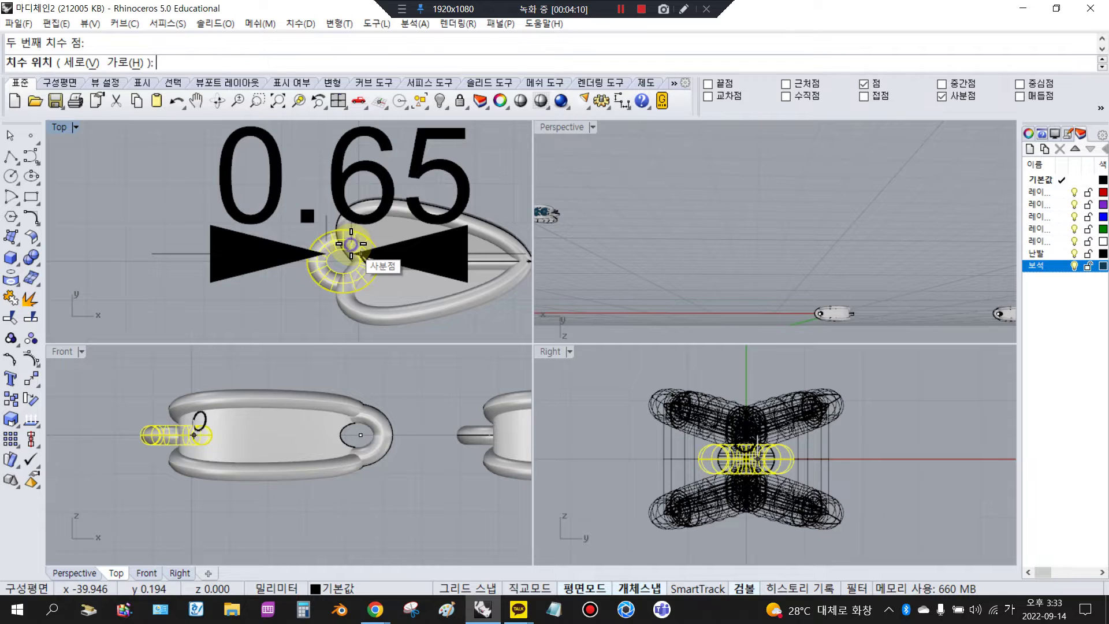
{"action": "key", "text": "Escape"}
{"action": "scroll", "coordinate": [266, 246], "scroll_direction": "down", "scroll_amount": 1}
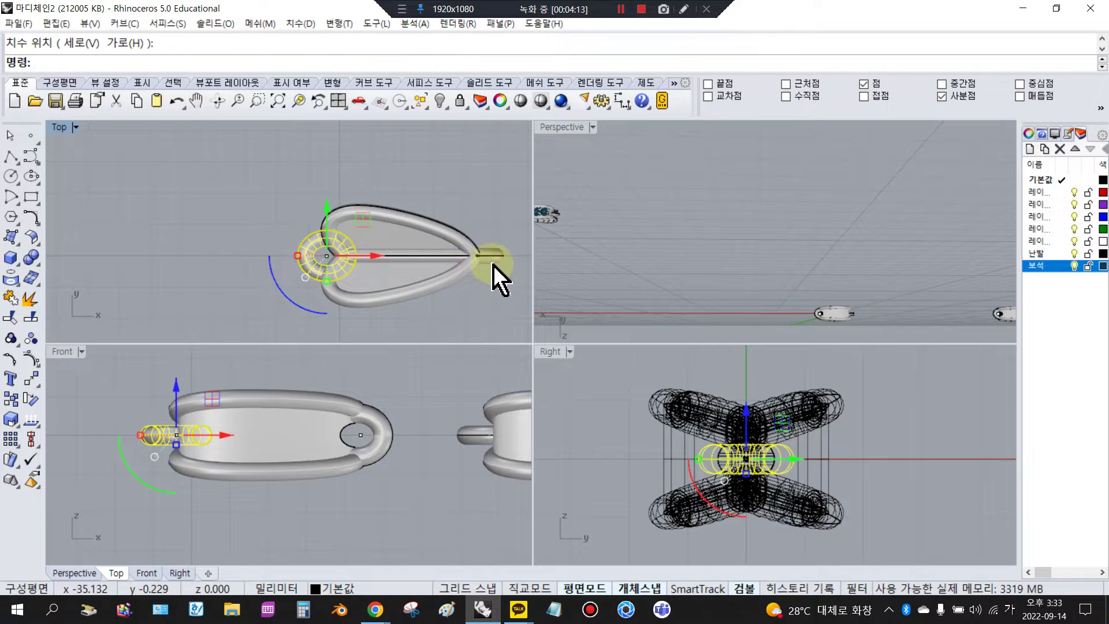
Step: Mirror a copy of the horizontal ring to the link's pointed end across a line through the link's middle
{"action": "left_click", "coordinate": [490, 258]}
{"action": "left_click", "coordinate": [322, 238]}
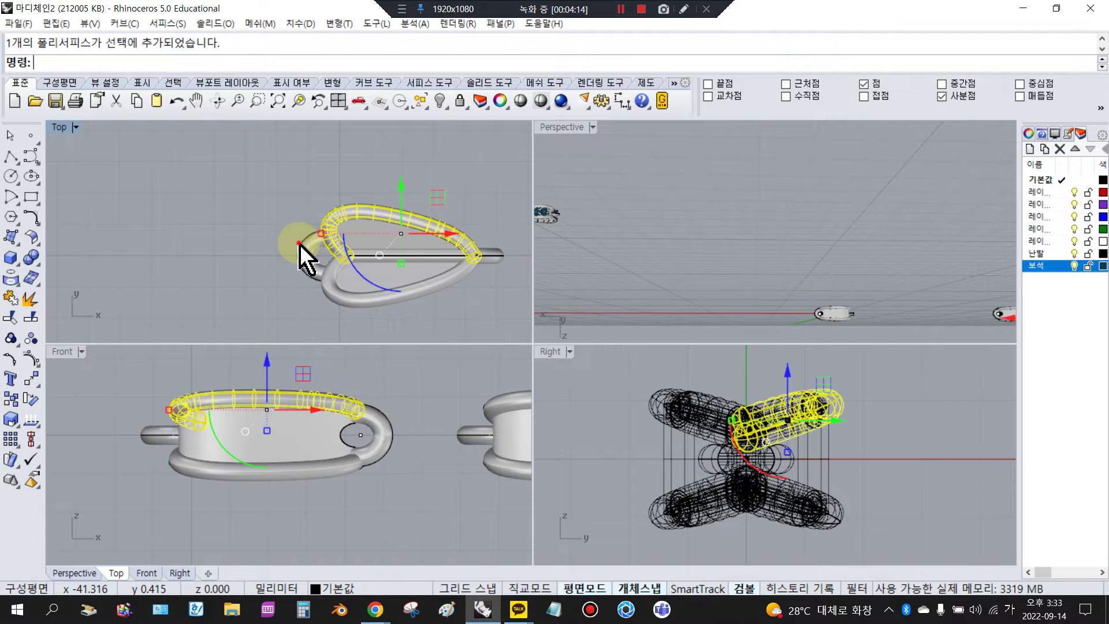
{"action": "left_click", "coordinate": [300, 244]}
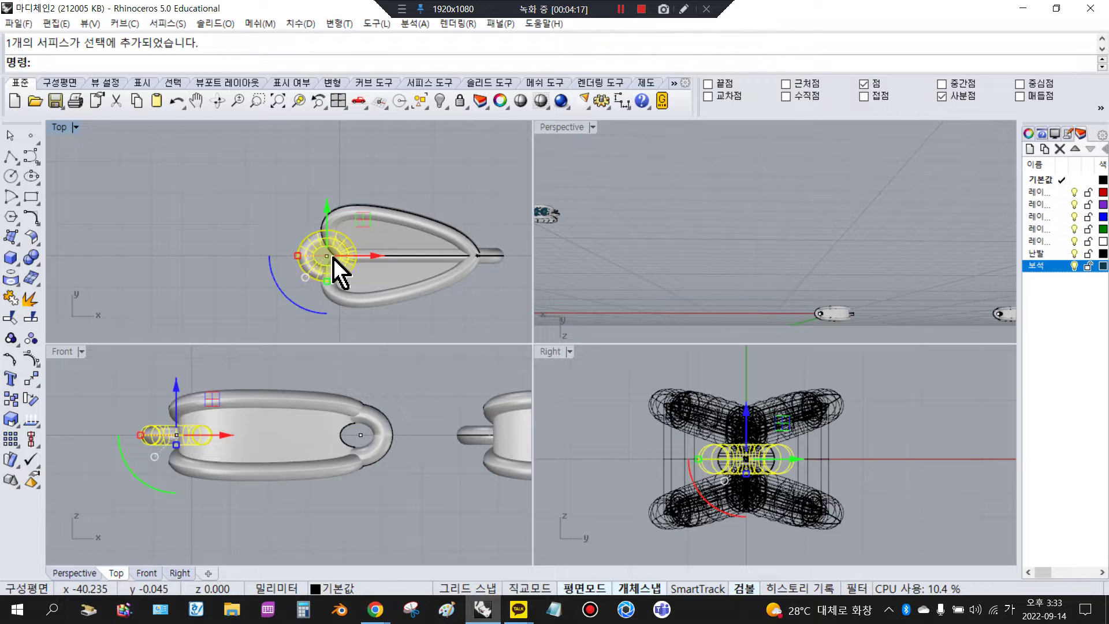
{"action": "left_click", "coordinate": [31, 380]}
{"action": "left_click", "coordinate": [147, 384]}
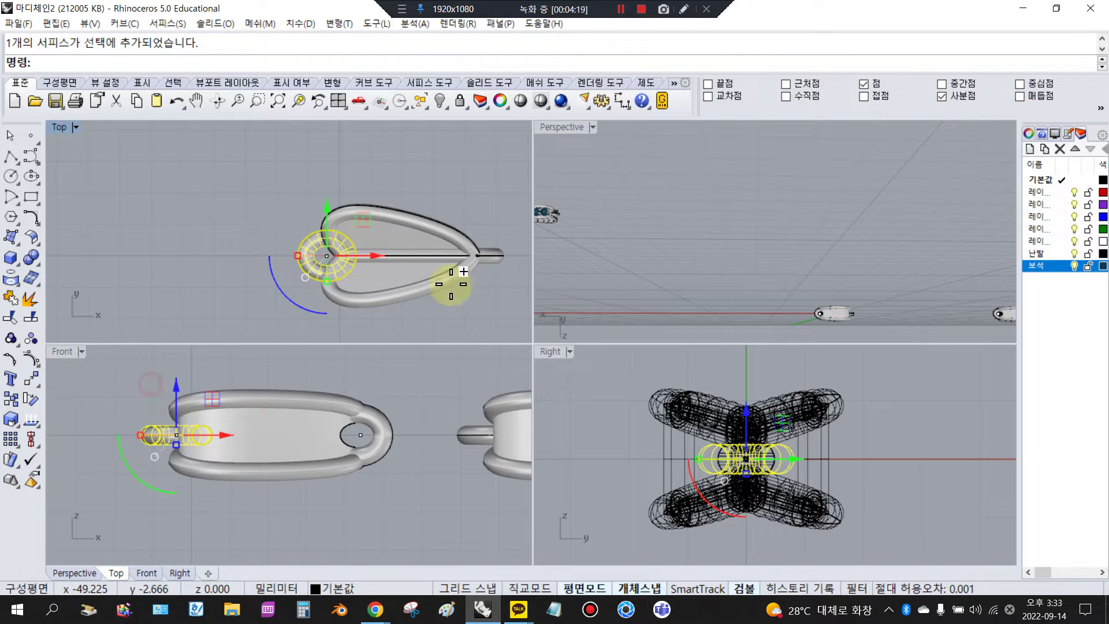
{"action": "left_click", "coordinate": [399, 256]}
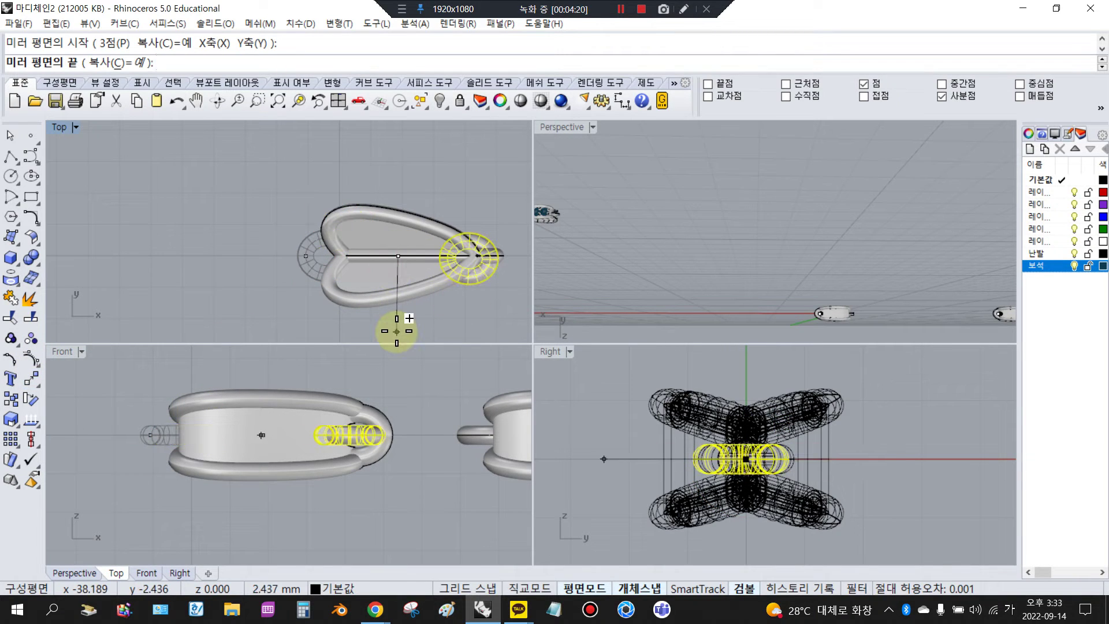
{"action": "left_click", "coordinate": [397, 331]}
Step: Rotate the mirrored ring 90 degrees in the Right view and move it over the pointed-end ring in the Front view
{"action": "left_click", "coordinate": [488, 277]}
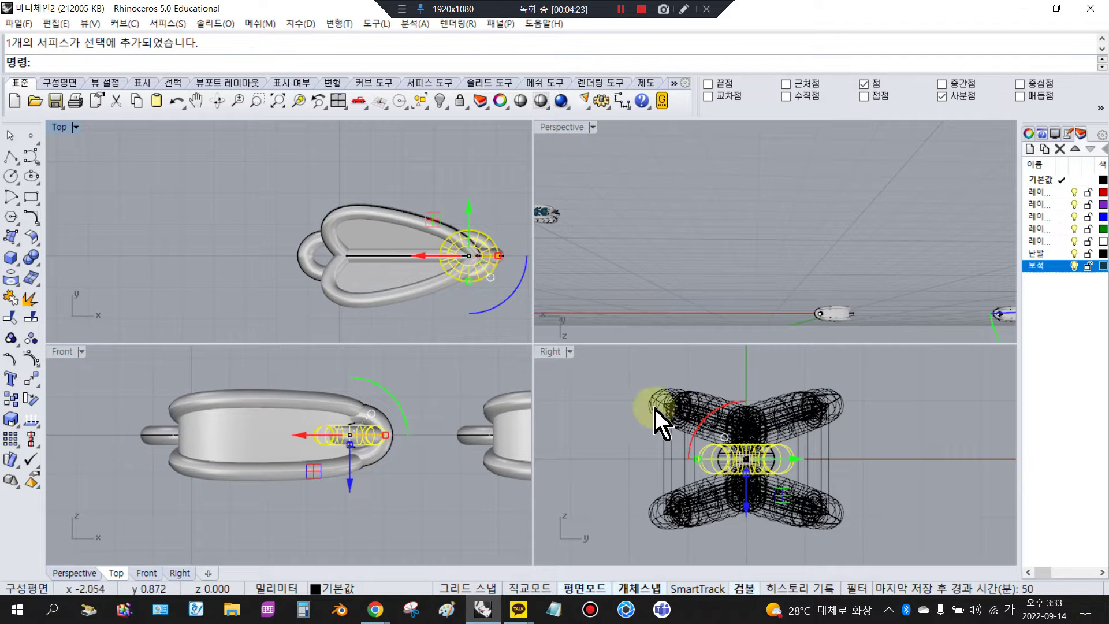
{"action": "left_click", "coordinate": [706, 419]}
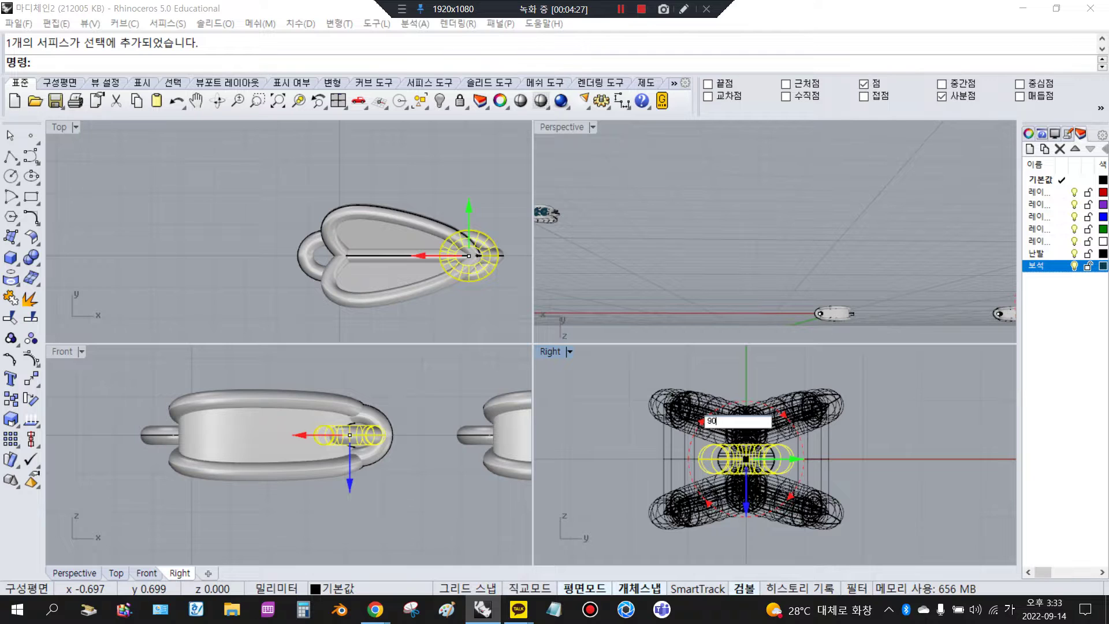
{"action": "key", "text": "Return"}
{"action": "scroll", "coordinate": [351, 450], "scroll_direction": "up", "scroll_amount": 5}
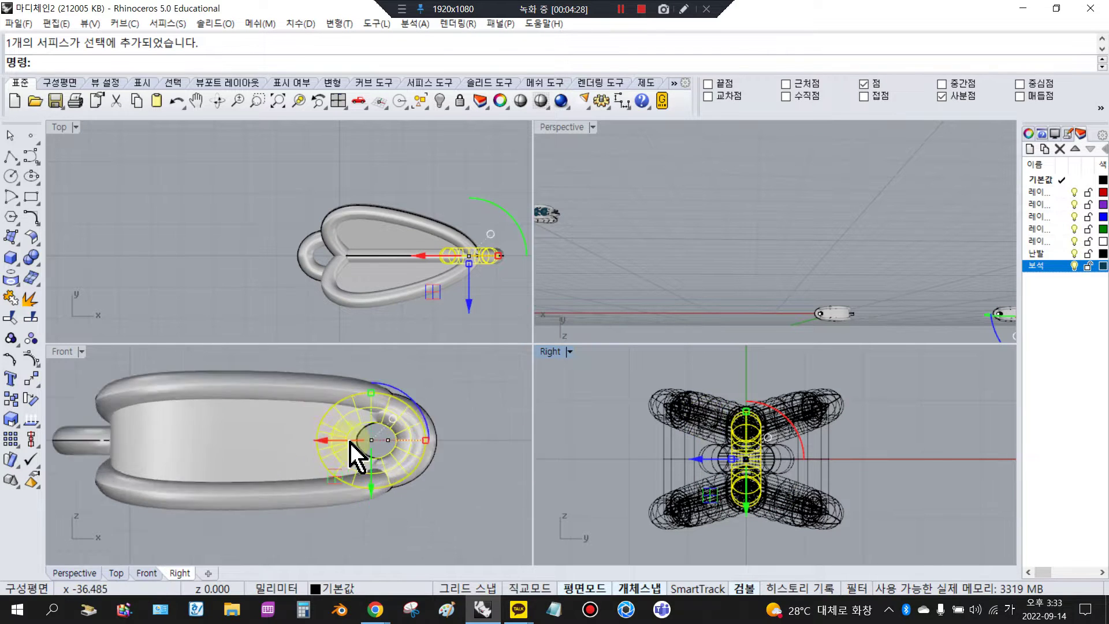
{"action": "left_click_drag", "start_coordinate": [344, 443], "coordinate": [374, 478]}
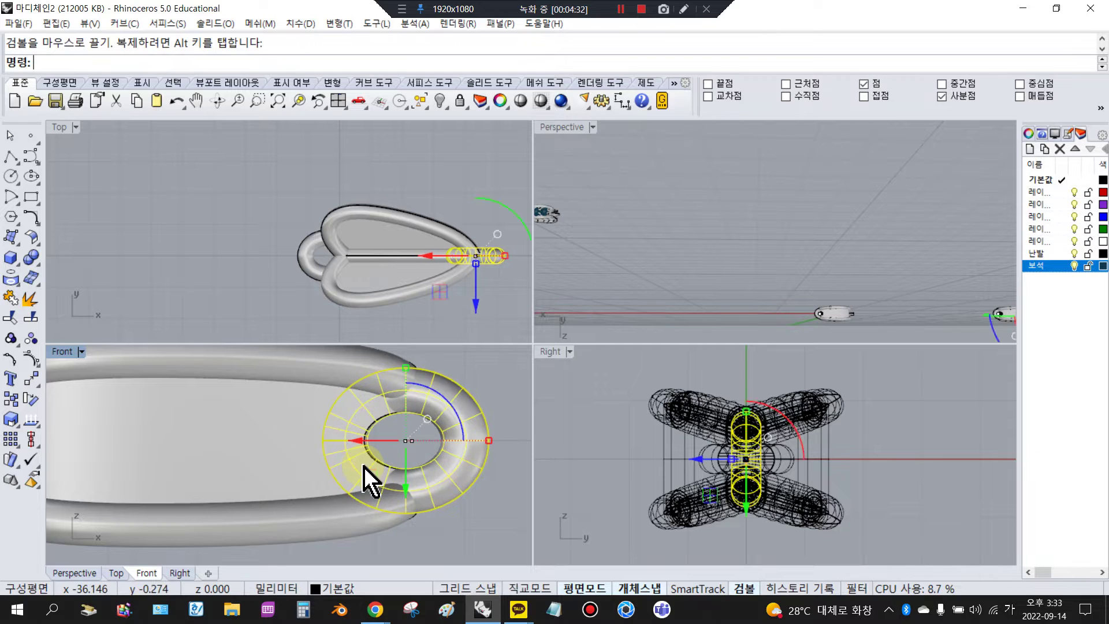
Step: Delete the mirrored ring copy from the link's pointed end
{"action": "key", "text": "Delete"}
{"action": "scroll", "coordinate": [331, 259], "scroll_direction": "down", "scroll_amount": 10}
{"action": "scroll", "coordinate": [366, 250], "scroll_direction": "up", "scroll_amount": 6}
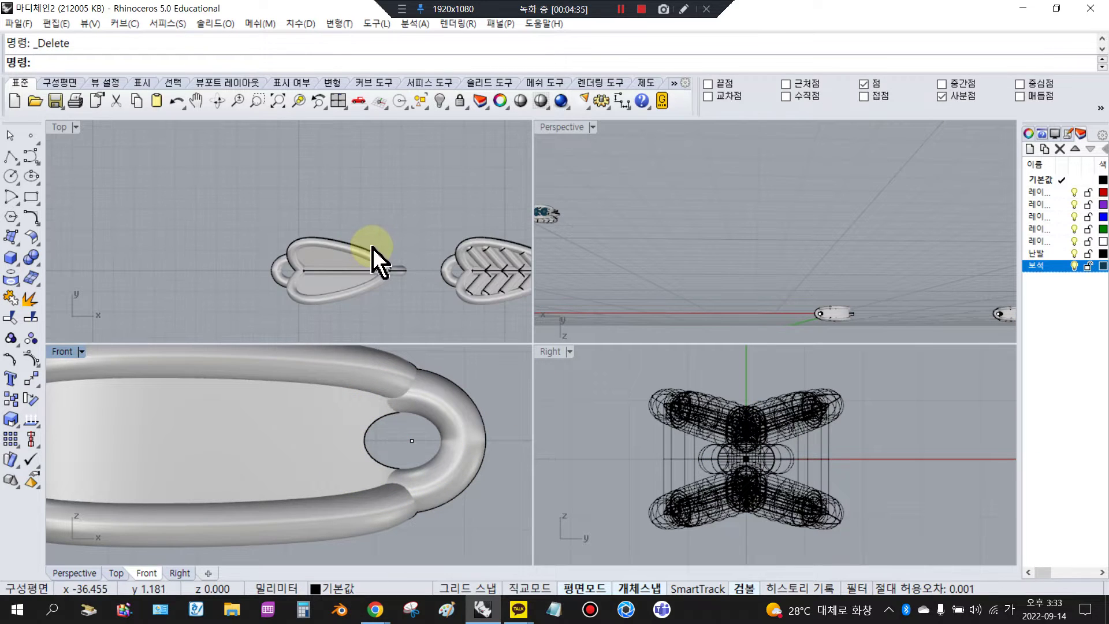
Step: Compare the plain link with the two leaf-veined links in the Top view
{"action": "left_click", "coordinate": [371, 249]}
{"action": "left_click", "coordinate": [404, 224]}
{"action": "scroll", "coordinate": [289, 242], "scroll_direction": "down", "scroll_amount": 4}
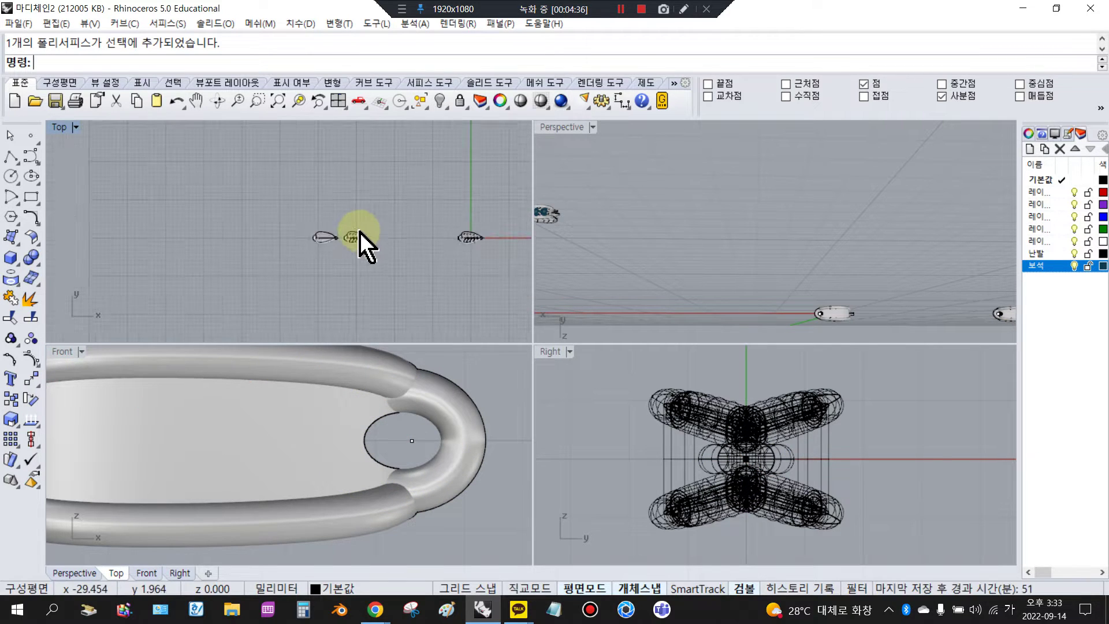
{"action": "scroll", "coordinate": [302, 257], "scroll_direction": "up", "scroll_amount": 5}
{"action": "left_click", "coordinate": [279, 215]}
{"action": "left_click", "coordinate": [225, 207]}
{"action": "scroll", "coordinate": [208, 209], "scroll_direction": "down", "scroll_amount": 4}
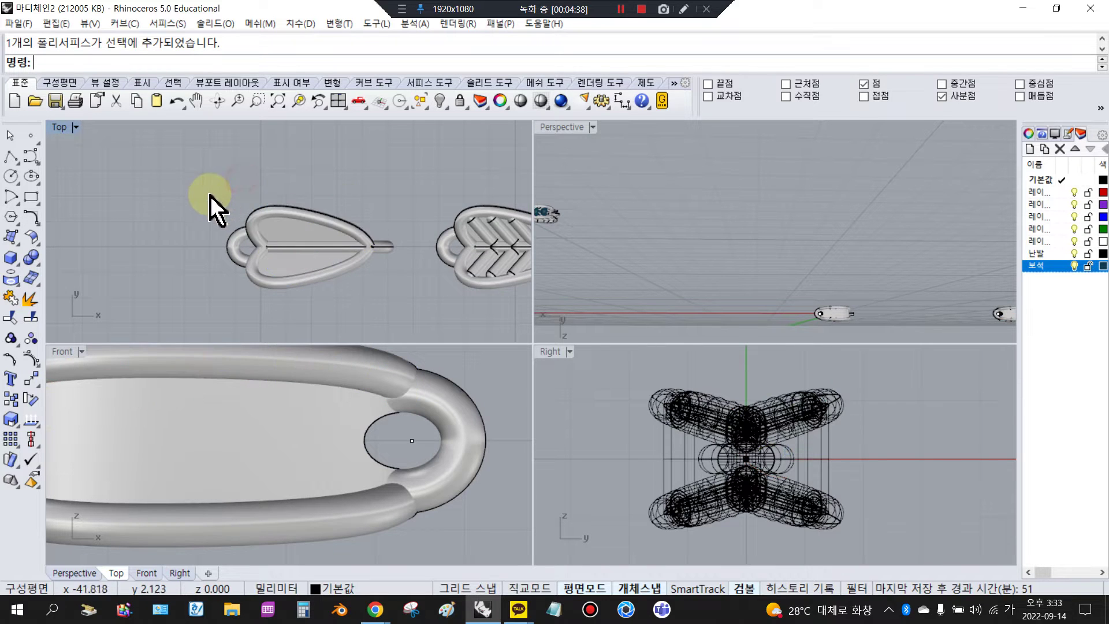
{"action": "scroll", "coordinate": [405, 223], "scroll_direction": "up", "scroll_amount": 3}
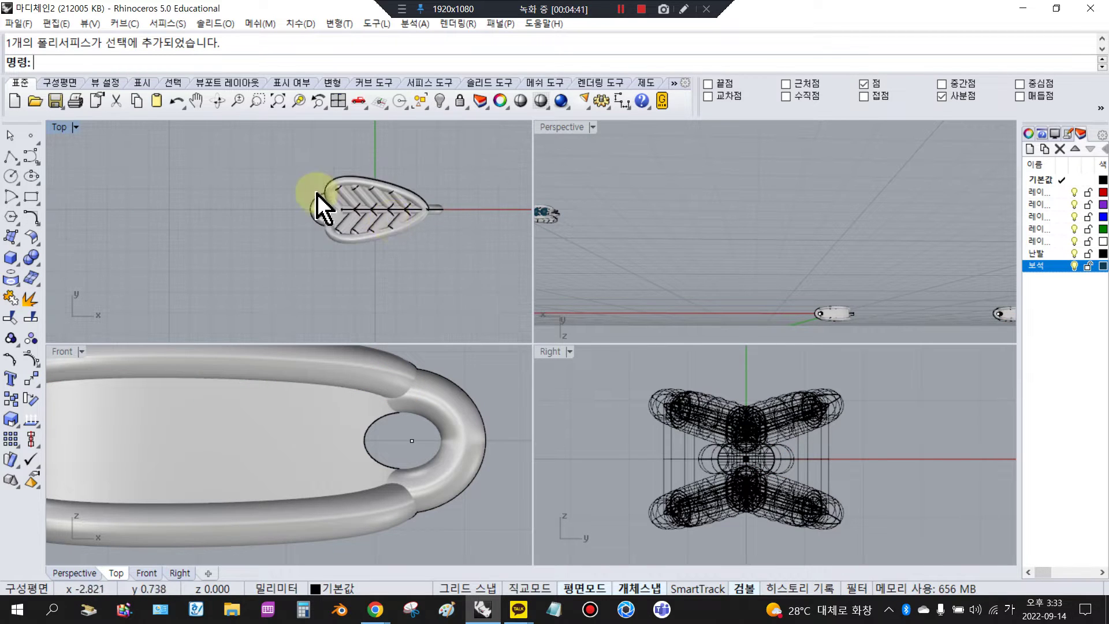
{"action": "scroll", "coordinate": [347, 197], "scroll_direction": "up", "scroll_amount": 3}
{"action": "key", "text": "ctrl+a"}
{"action": "scroll", "coordinate": [409, 210], "scroll_direction": "down", "scroll_amount": 5}
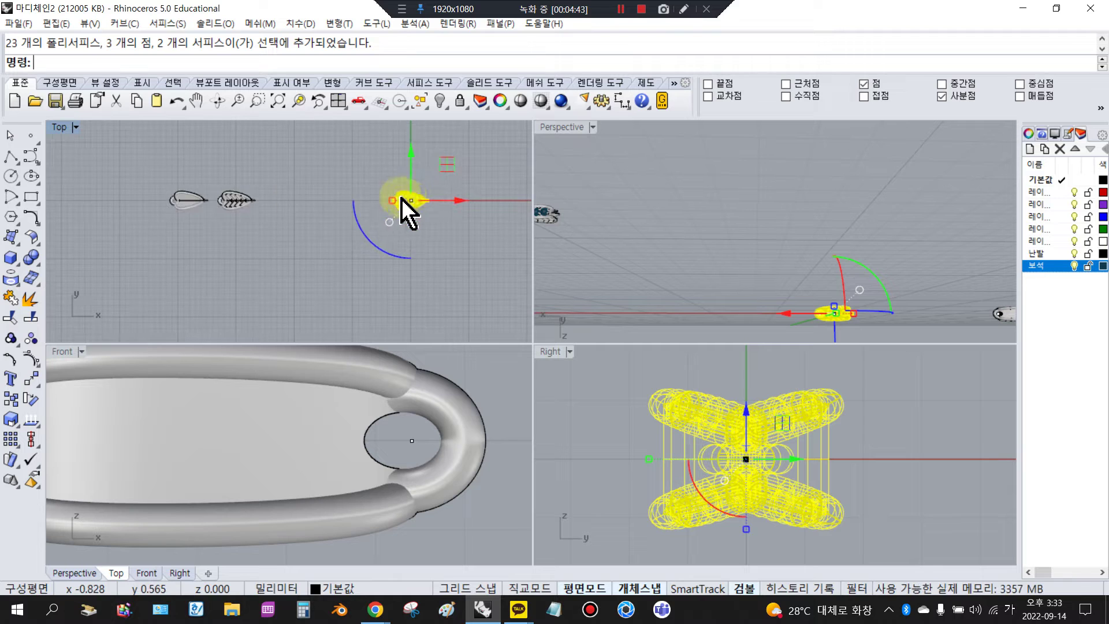
{"action": "left_click", "coordinate": [232, 204]}
{"action": "left_click", "coordinate": [292, 235]}
Step: Examine the diagonal vein tubes inside the leaf-veined link's frame in the maximized Top view
{"action": "scroll", "coordinate": [124, 186], "scroll_direction": "up", "scroll_amount": 5}
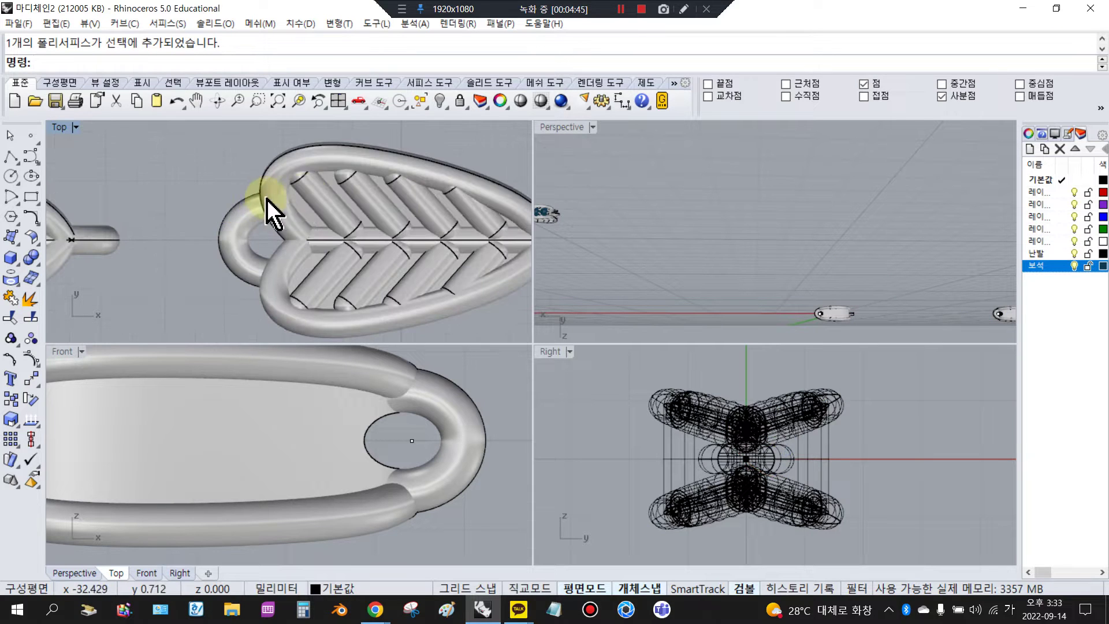
{"action": "left_click", "coordinate": [291, 203]}
{"action": "double_click", "coordinate": [61, 128]}
{"action": "scroll", "coordinate": [458, 285], "scroll_direction": "down", "scroll_amount": 3}
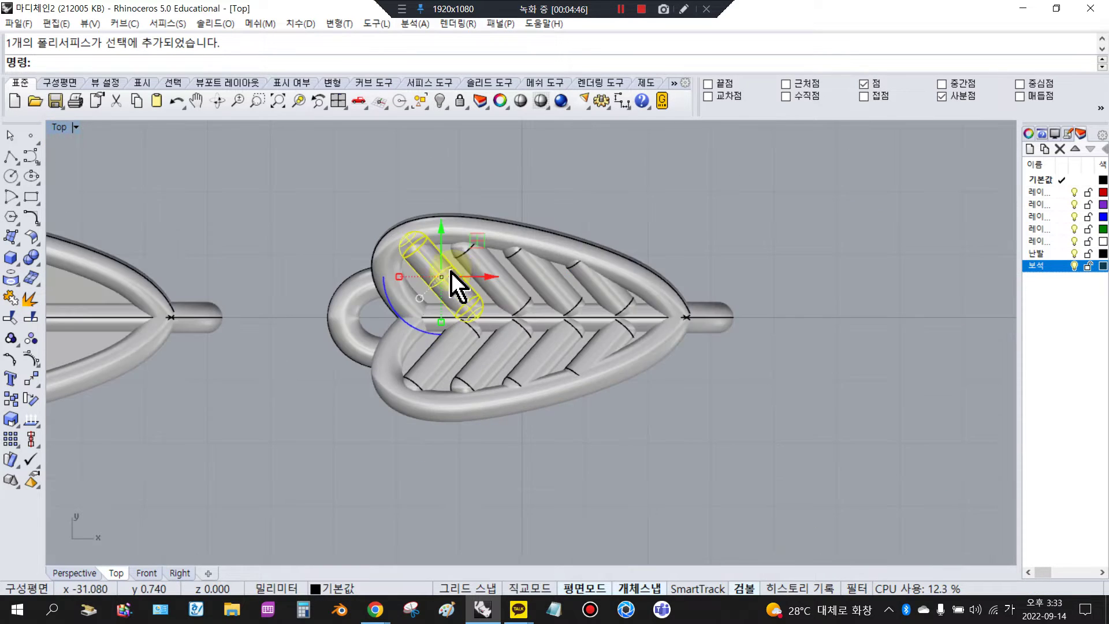
{"action": "scroll", "coordinate": [470, 285], "scroll_direction": "up", "scroll_amount": 4}
{"action": "left_click", "coordinate": [665, 186]}
{"action": "scroll", "coordinate": [396, 265], "scroll_direction": "down", "scroll_amount": 9}
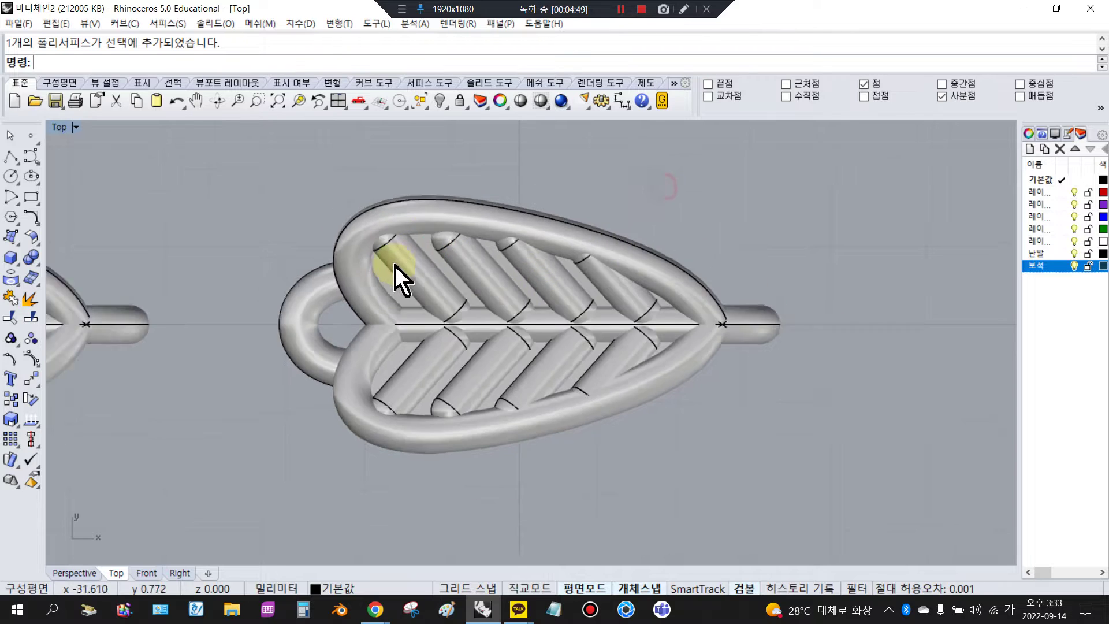
Step: Draw a short line slanting down and to the right above the plain link in the Top view
{"action": "right_click_drag", "start_coordinate": [180, 277], "coordinate": [235, 279]}
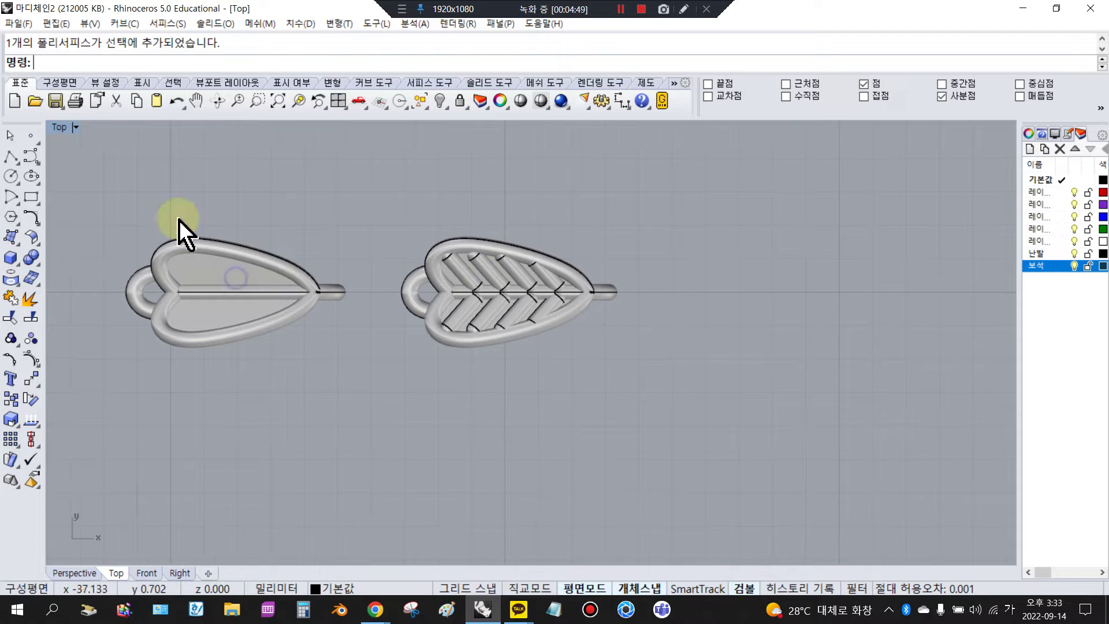
{"action": "left_click", "coordinate": [14, 156]}
{"action": "left_click_drag", "start_coordinate": [42, 150], "coordinate": [106, 145]}
{"action": "left_click", "coordinate": [94, 160]}
{"action": "right_click_drag", "start_coordinate": [261, 187], "coordinate": [434, 225]}
{"action": "left_click", "coordinate": [352, 211]}
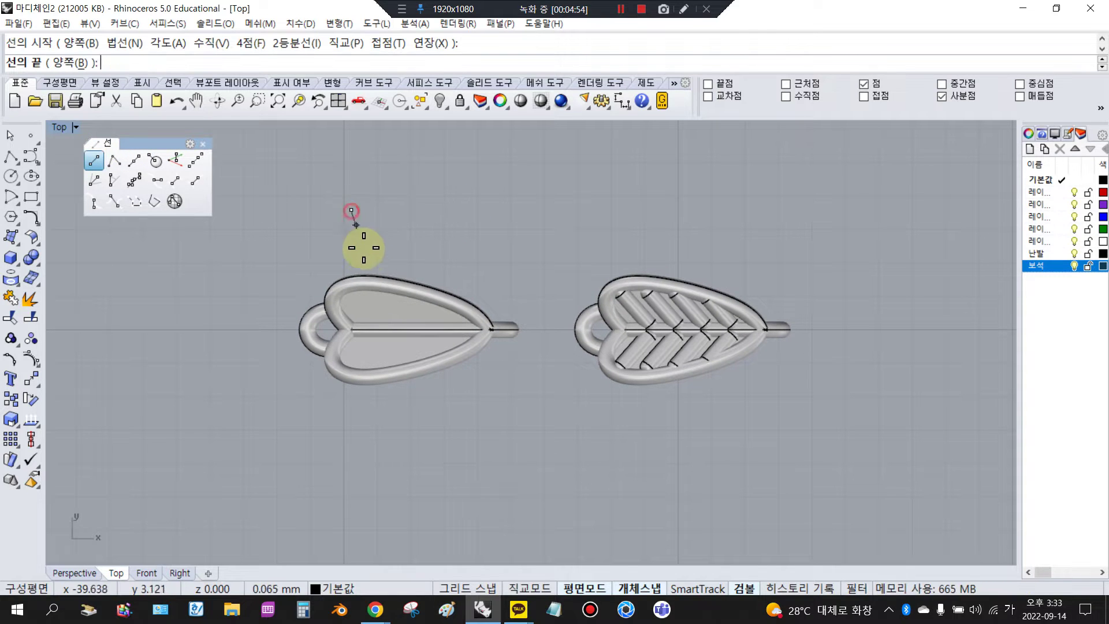
{"action": "left_click", "coordinate": [373, 240]}
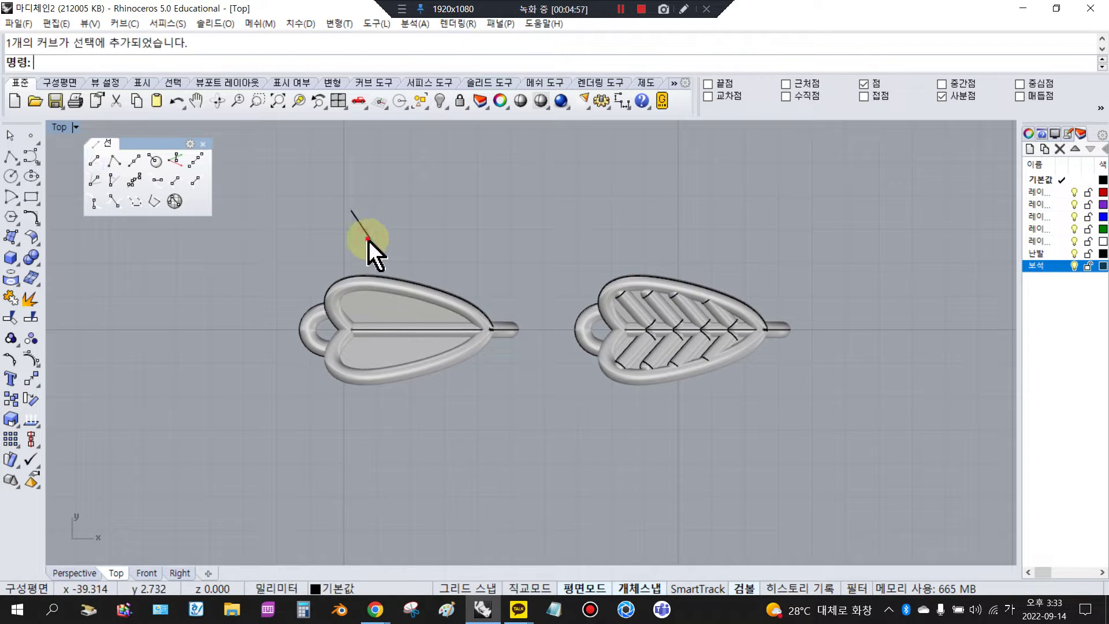
Step: Draw a horizontal line about 3.3 mm long to the right from the upper end of the slanted line
{"action": "right_click", "coordinate": [343, 214]}
{"action": "left_click", "coordinate": [349, 206]}
{"action": "key", "text": "Escape"}
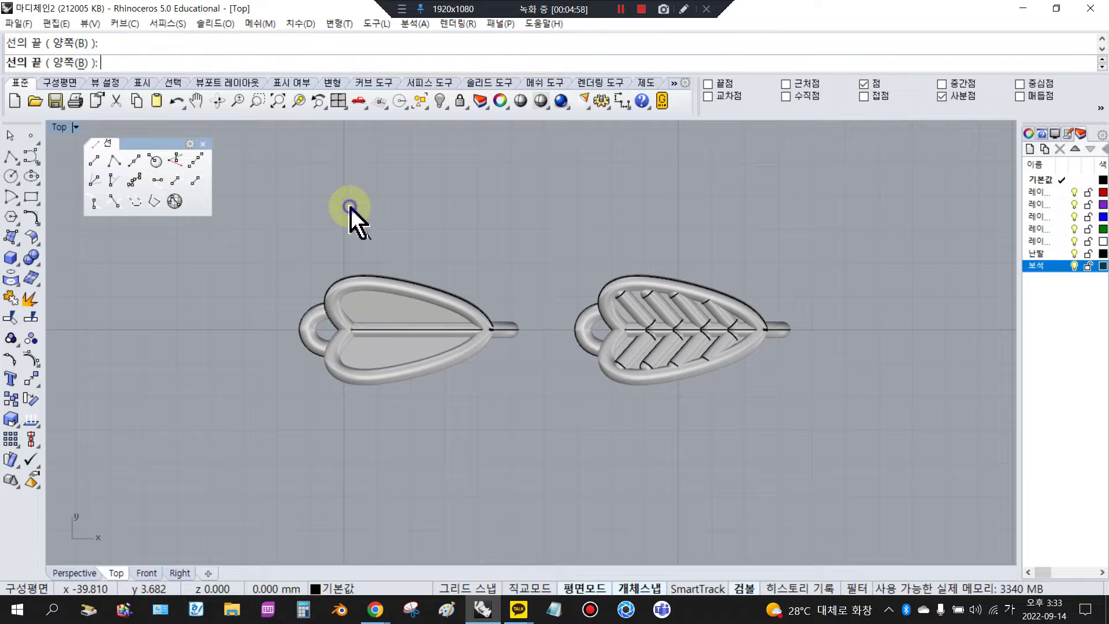
{"action": "key", "text": "Return"}
{"action": "left_click", "coordinate": [351, 209]}
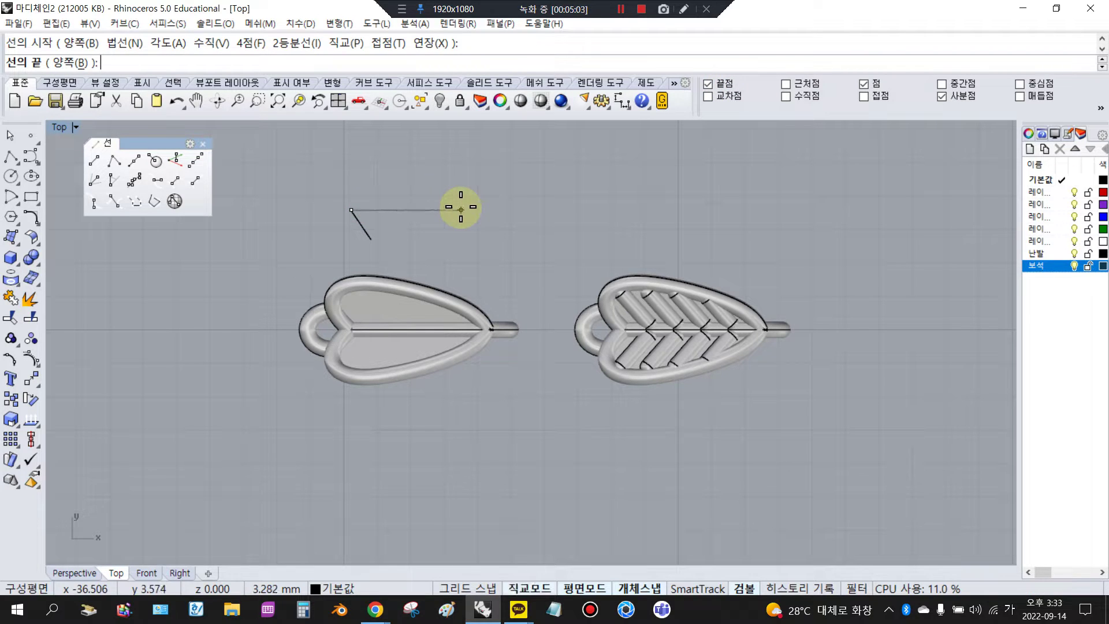
{"action": "left_click", "coordinate": [463, 210], "text": "shift"}
{"action": "left_click", "coordinate": [463, 245]}
Step: Move the slanted and horizontal lines together slightly left and down, closer to the plain link
{"action": "left_click_drag", "start_coordinate": [335, 188], "coordinate": [438, 225]}
{"action": "left_click_drag", "start_coordinate": [393, 182], "coordinate": [393, 197]}
{"action": "left_click", "coordinate": [513, 228]}
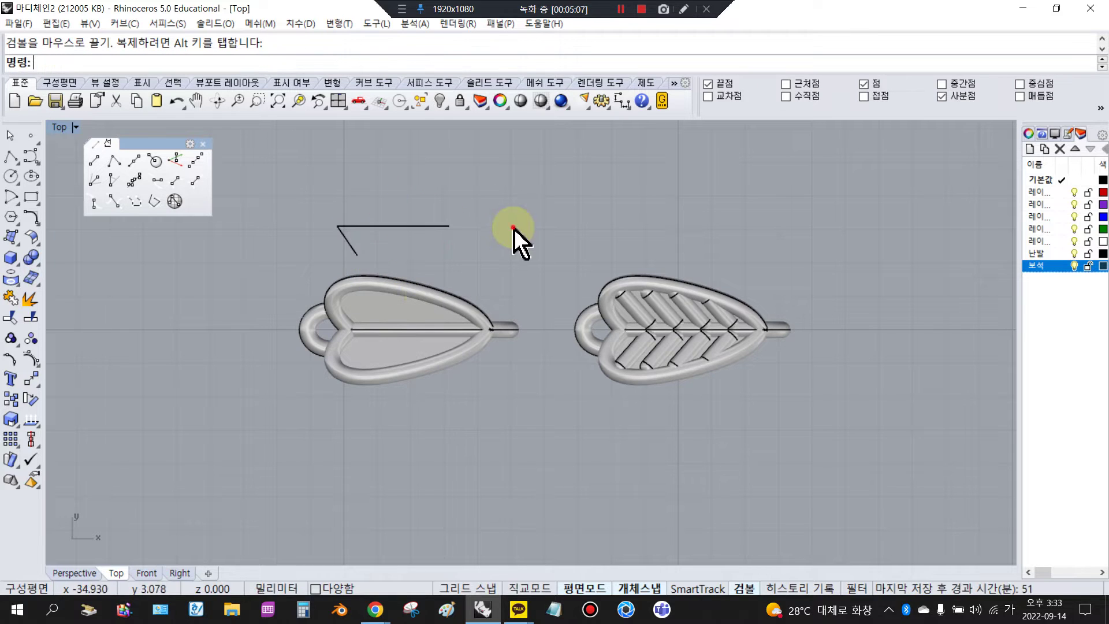
Step: Array the slanted line along the horizontal line with 5 items in freeform orientation
{"action": "left_click", "coordinate": [353, 250]}
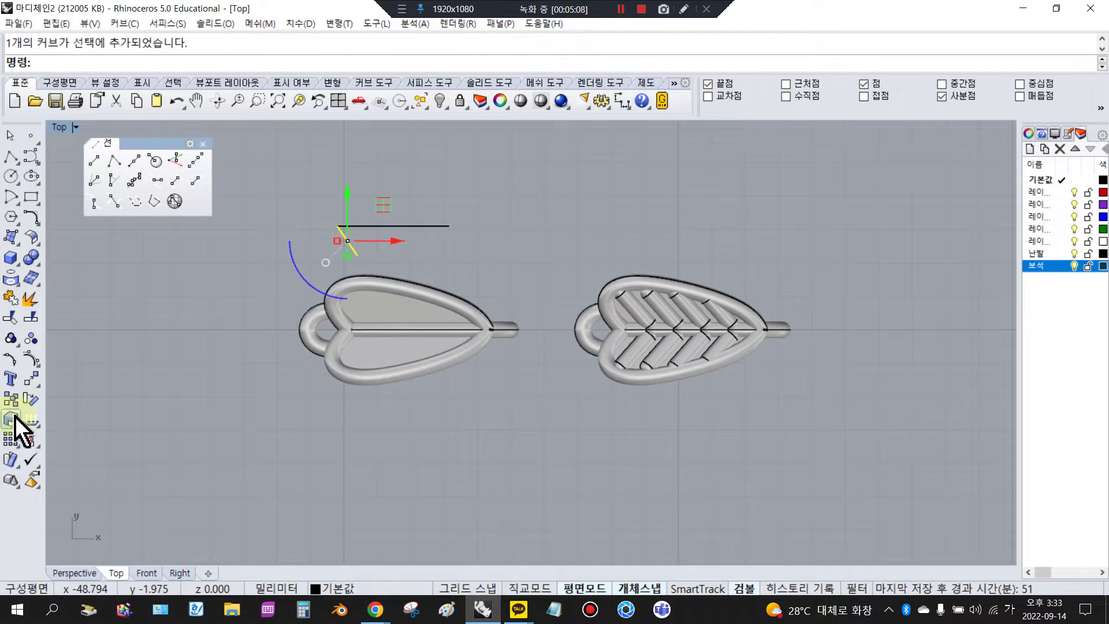
{"action": "left_click", "coordinate": [11, 438]}
{"action": "left_click_drag", "start_coordinate": [57, 432], "coordinate": [98, 431]}
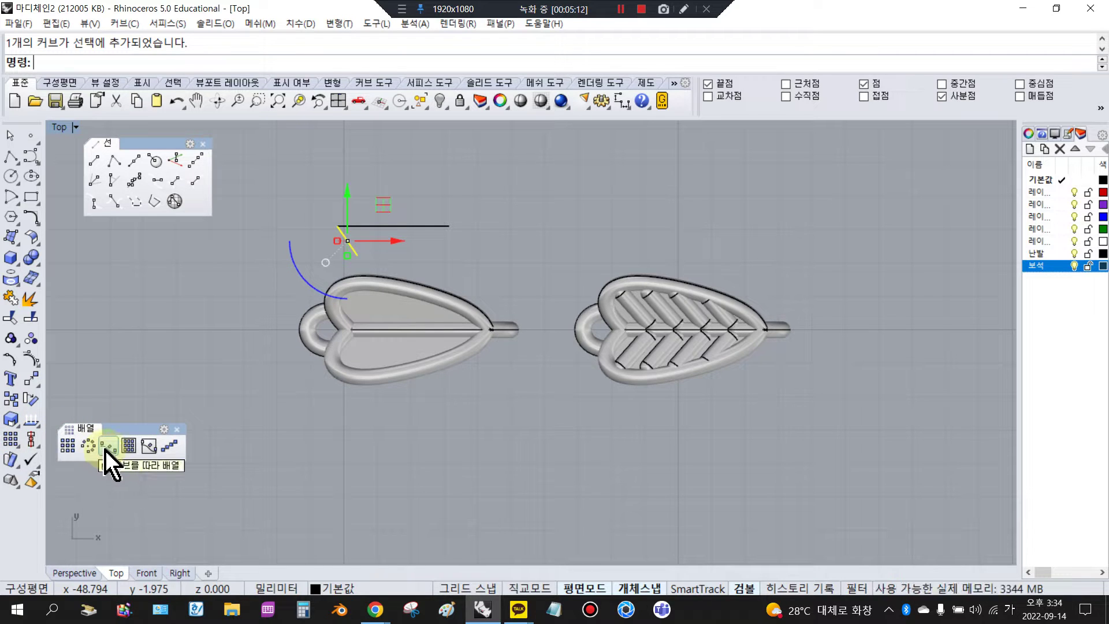
{"action": "left_click", "coordinate": [105, 450]}
{"action": "left_click", "coordinate": [396, 226]}
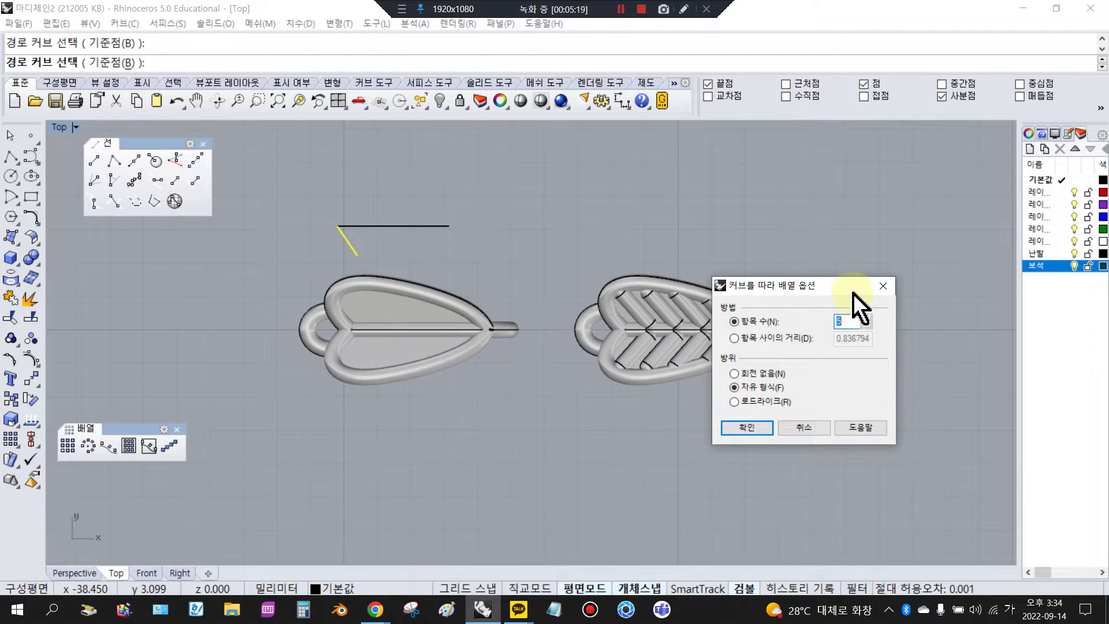
{"action": "left_click_drag", "start_coordinate": [854, 291], "coordinate": [938, 281]}
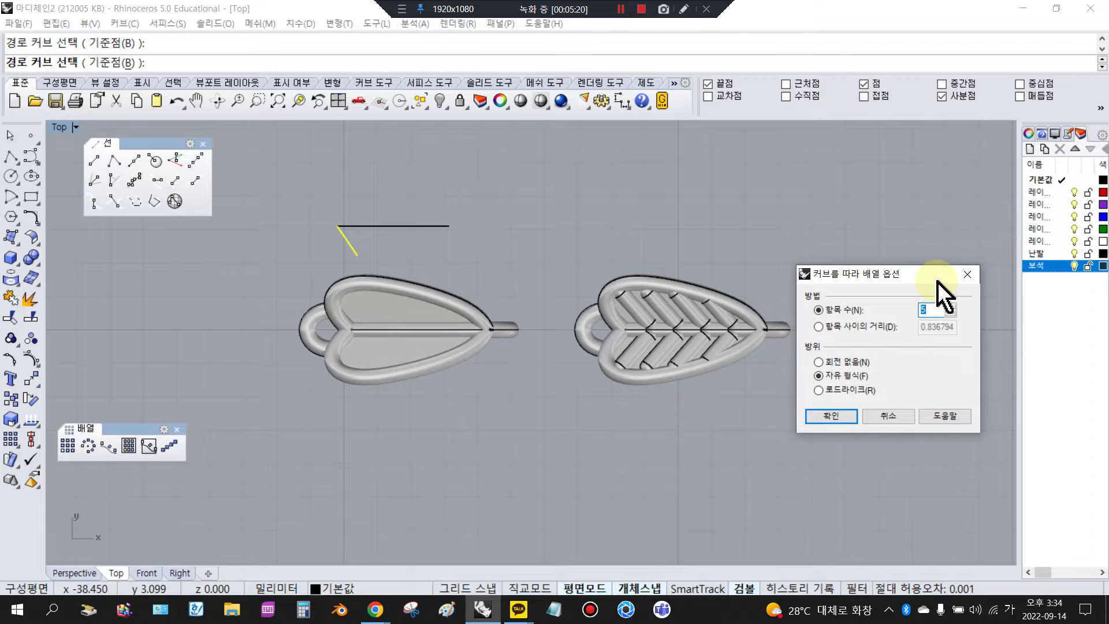
{"action": "left_click", "coordinate": [832, 416]}
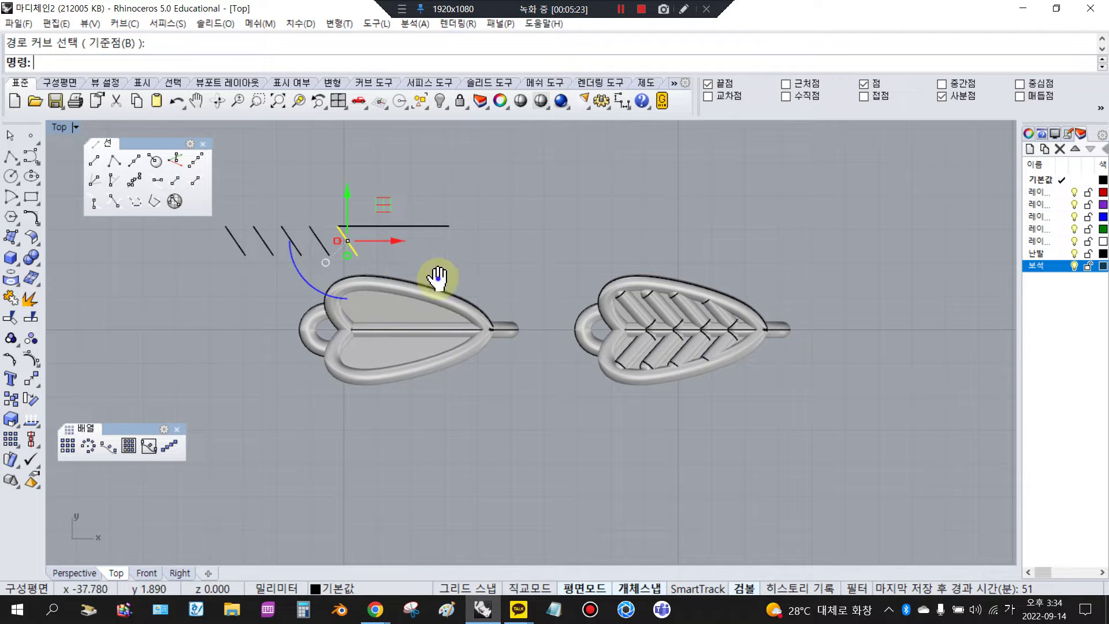
Step: Select the five arrayed slanted lines and move them over the upper half of the plain link
{"action": "right_click_drag", "start_coordinate": [442, 280], "coordinate": [504, 306]}
{"action": "left_click_drag", "start_coordinate": [257, 237], "coordinate": [466, 290]}
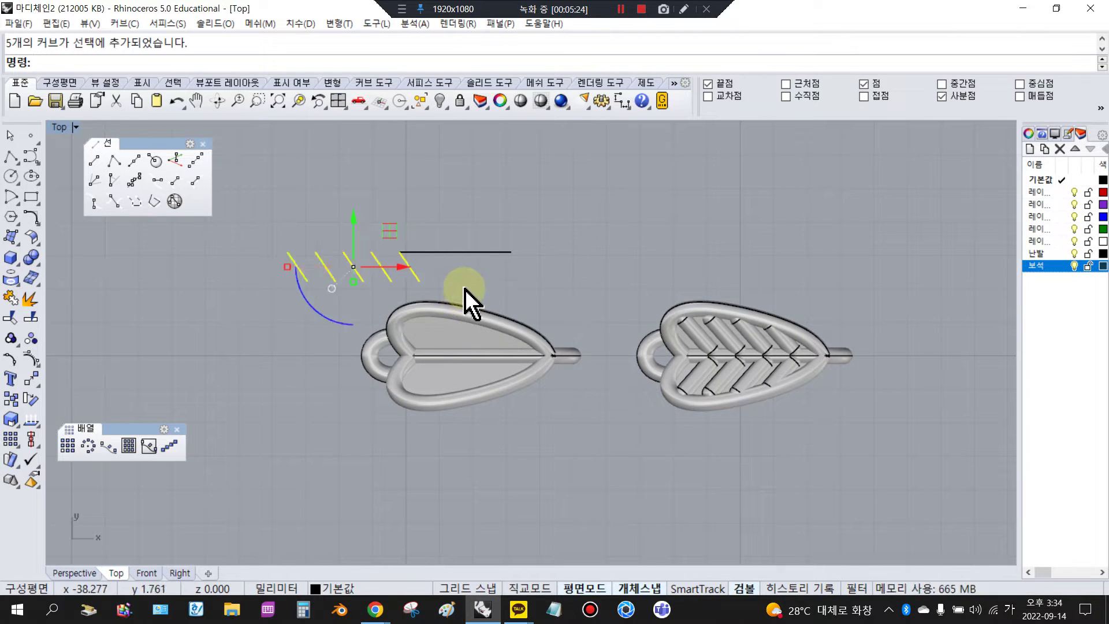
{"action": "left_click", "coordinate": [484, 249]}
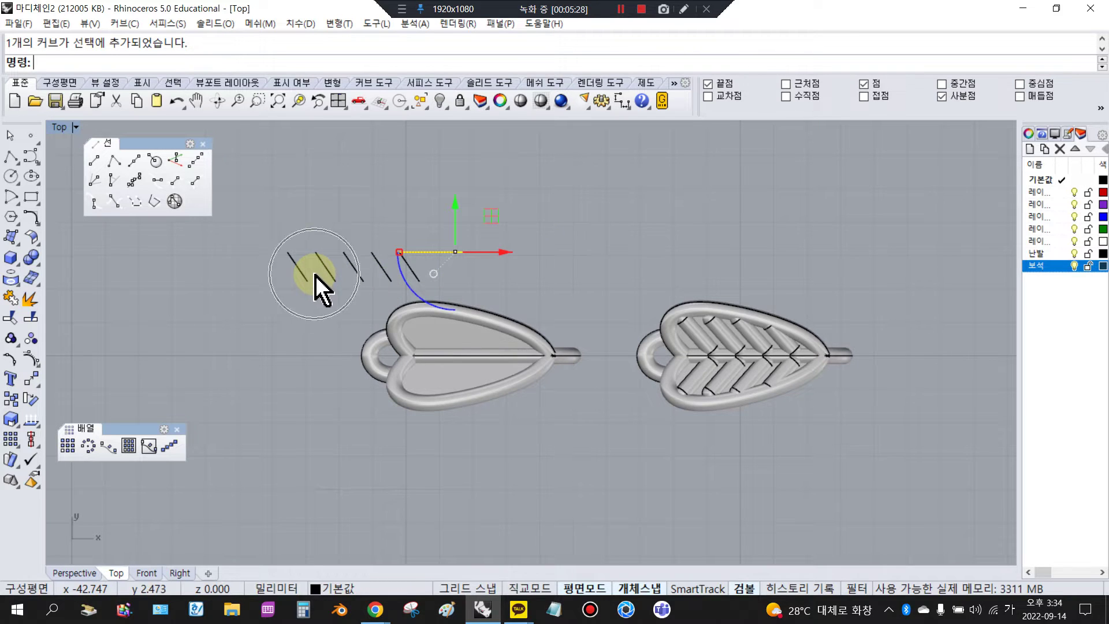
{"action": "left_click_drag", "start_coordinate": [269, 232], "coordinate": [386, 266]}
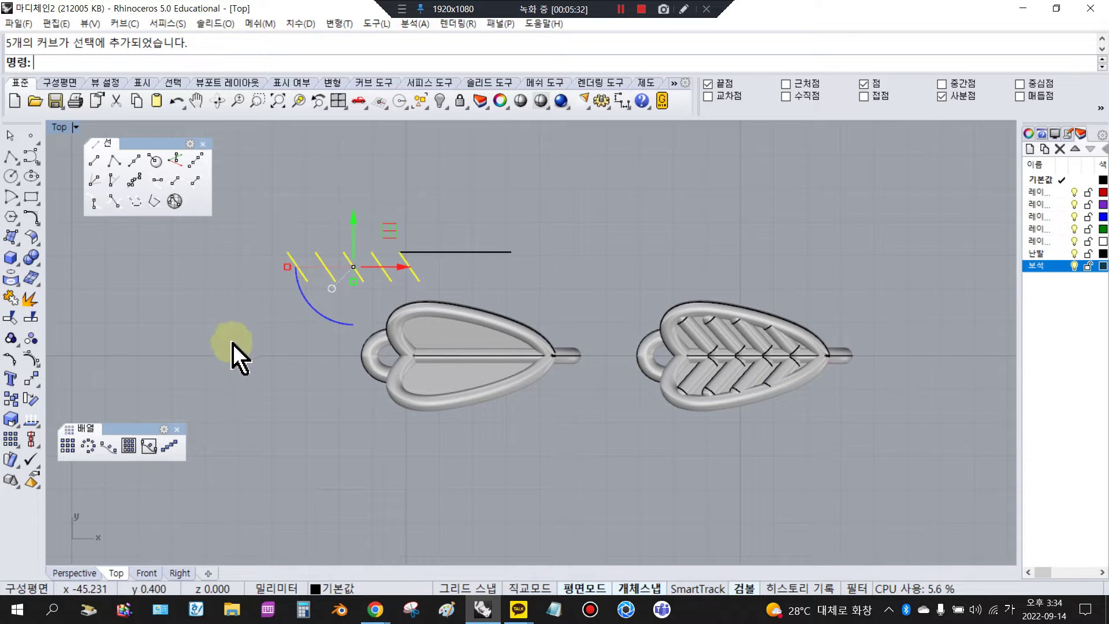
{"action": "left_click_drag", "start_coordinate": [370, 266], "coordinate": [525, 334]}
{"action": "scroll", "coordinate": [469, 354], "scroll_direction": "up", "scroll_amount": 3}
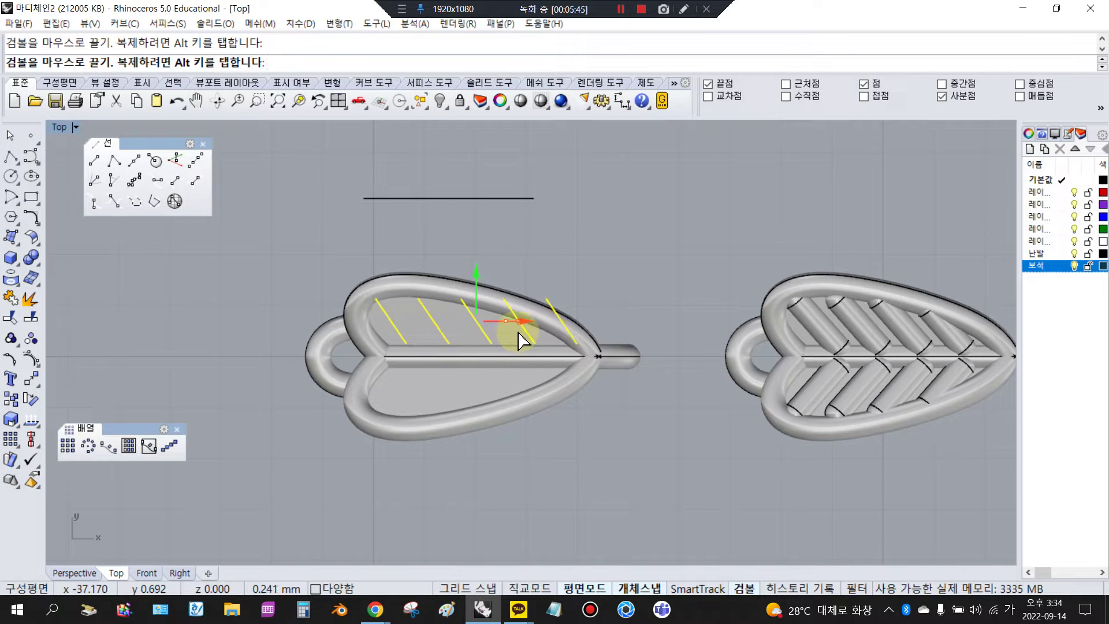
Step: Move the five lines clear of the link and place only four of them back inside its upper half
{"action": "left_click_drag", "start_coordinate": [493, 329], "coordinate": [205, 328]}
{"action": "left_click", "coordinate": [329, 264]}
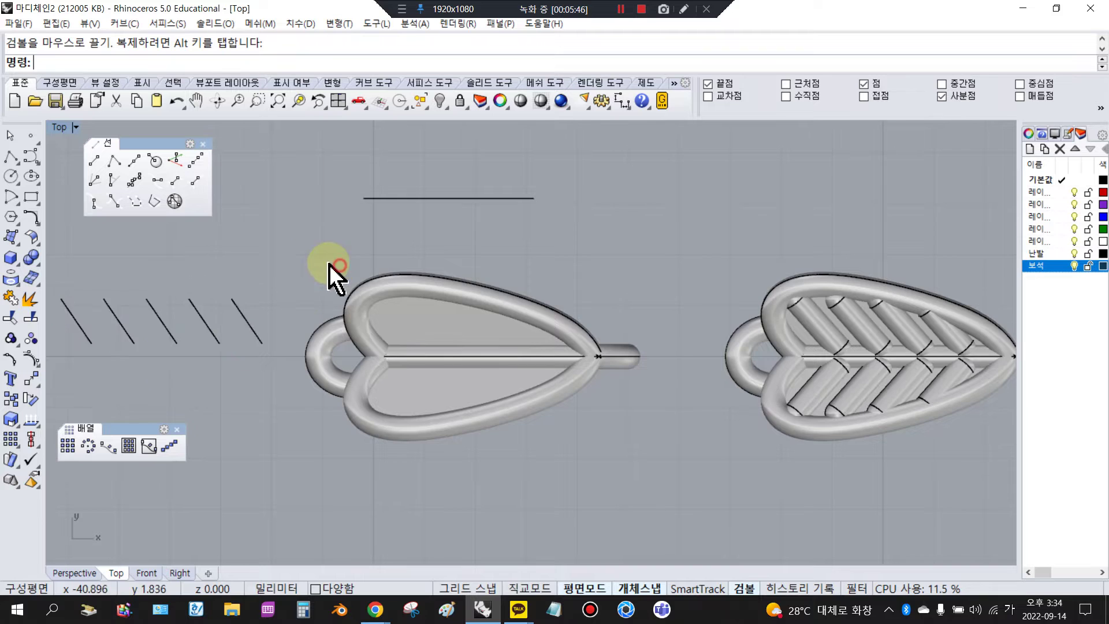
{"action": "scroll", "coordinate": [330, 264], "scroll_direction": "down", "scroll_amount": 6}
{"action": "left_click_drag", "start_coordinate": [138, 259], "coordinate": [277, 376]}
{"action": "left_click_drag", "start_coordinate": [272, 310], "coordinate": [434, 323]}
{"action": "scroll", "coordinate": [435, 324], "scroll_direction": "up", "scroll_amount": 1}
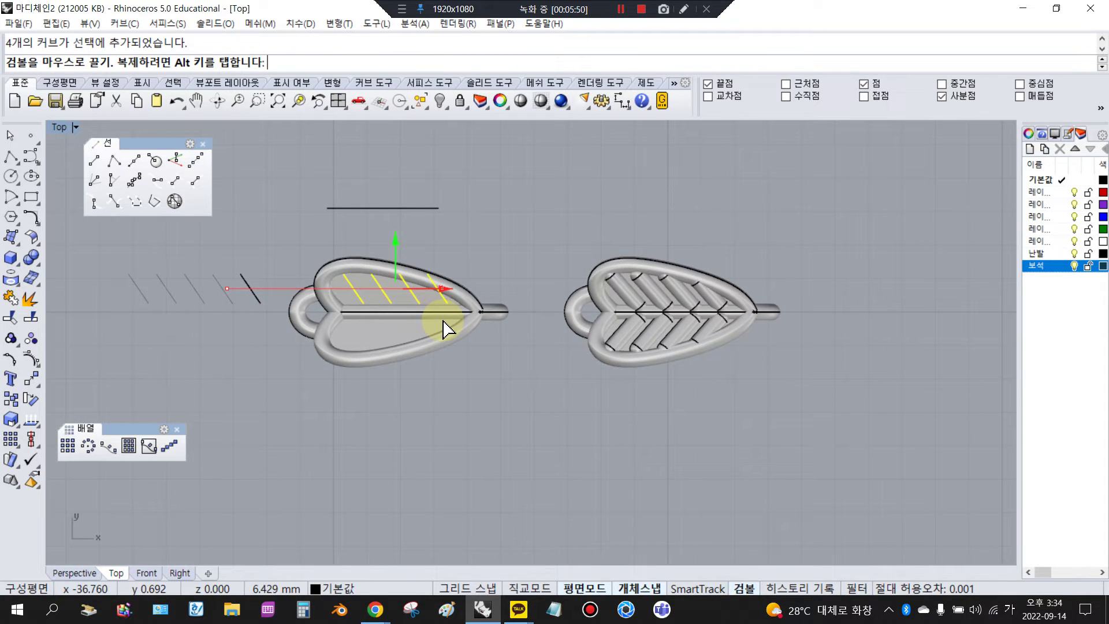
{"action": "left_click_drag", "start_coordinate": [439, 326], "coordinate": [434, 315]}
{"action": "scroll", "coordinate": [435, 315], "scroll_direction": "up", "scroll_amount": 3}
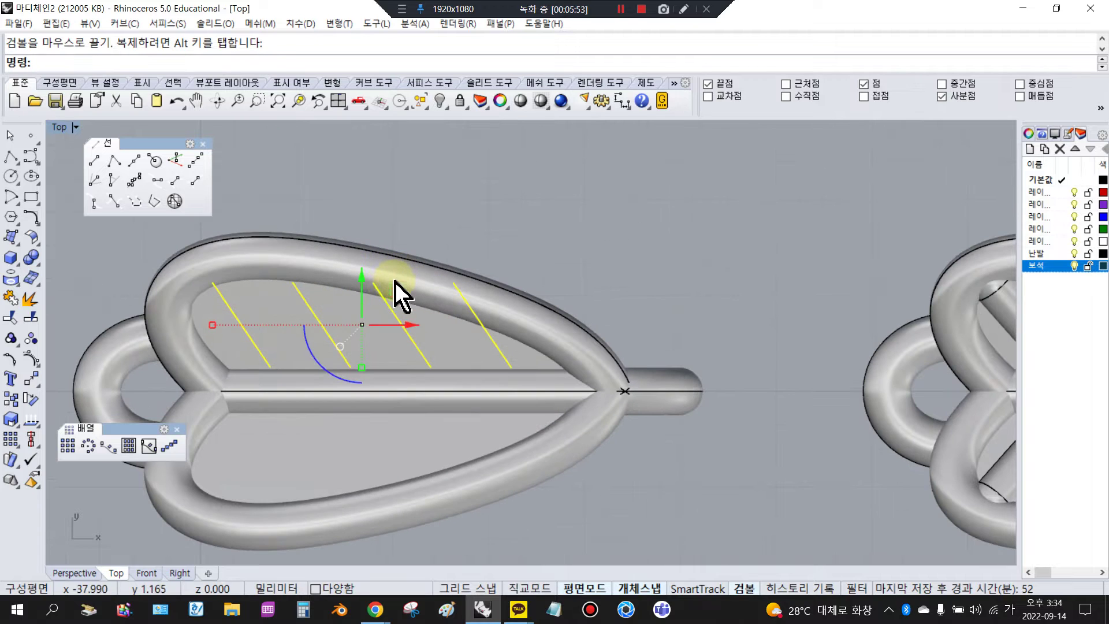
Step: Switch to wireframe display and shrink the slanted line nearest the pointed end with Scale2D, using its lower endpoint as origin
{"action": "left_click", "coordinate": [541, 102]}
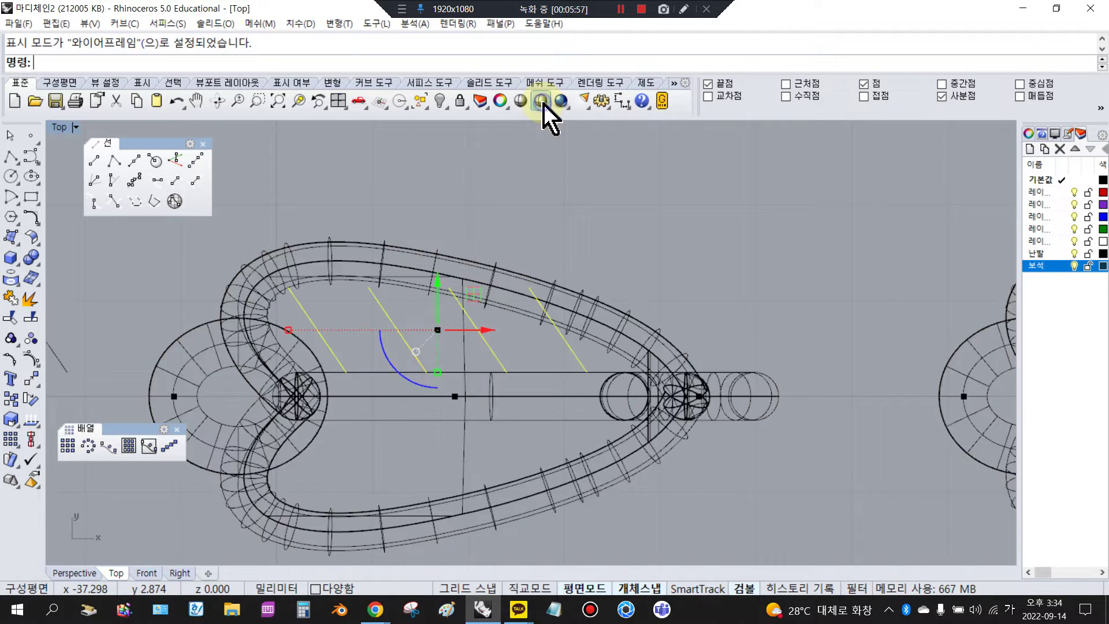
{"action": "left_click", "coordinate": [575, 361]}
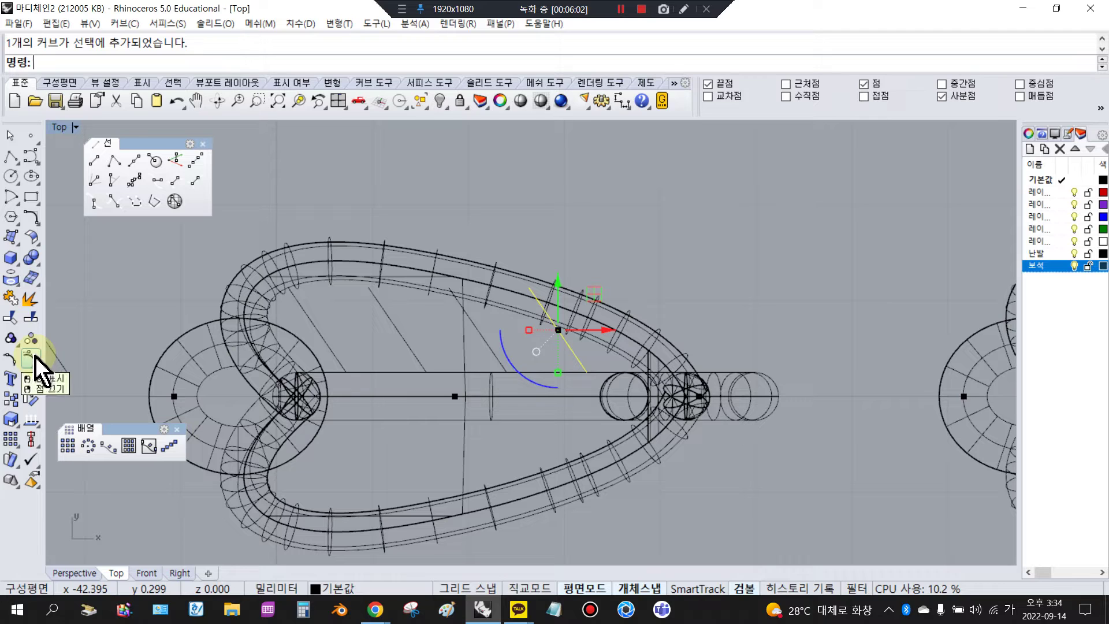
{"action": "left_click", "coordinate": [9, 425]}
{"action": "left_click_drag", "start_coordinate": [33, 415], "coordinate": [110, 347]}
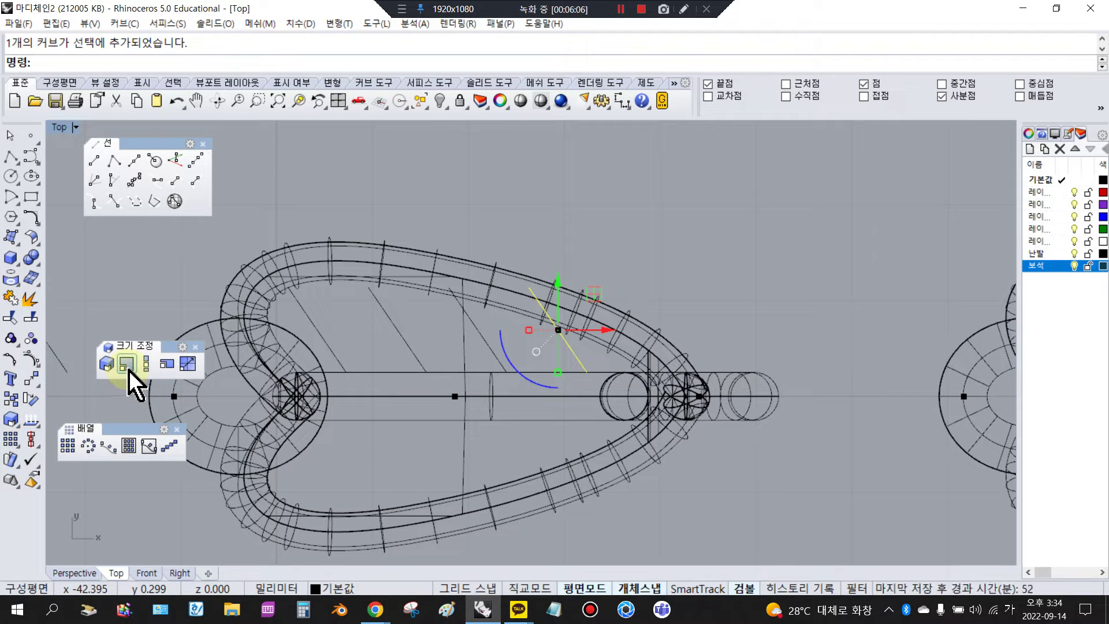
{"action": "left_click", "coordinate": [127, 364]}
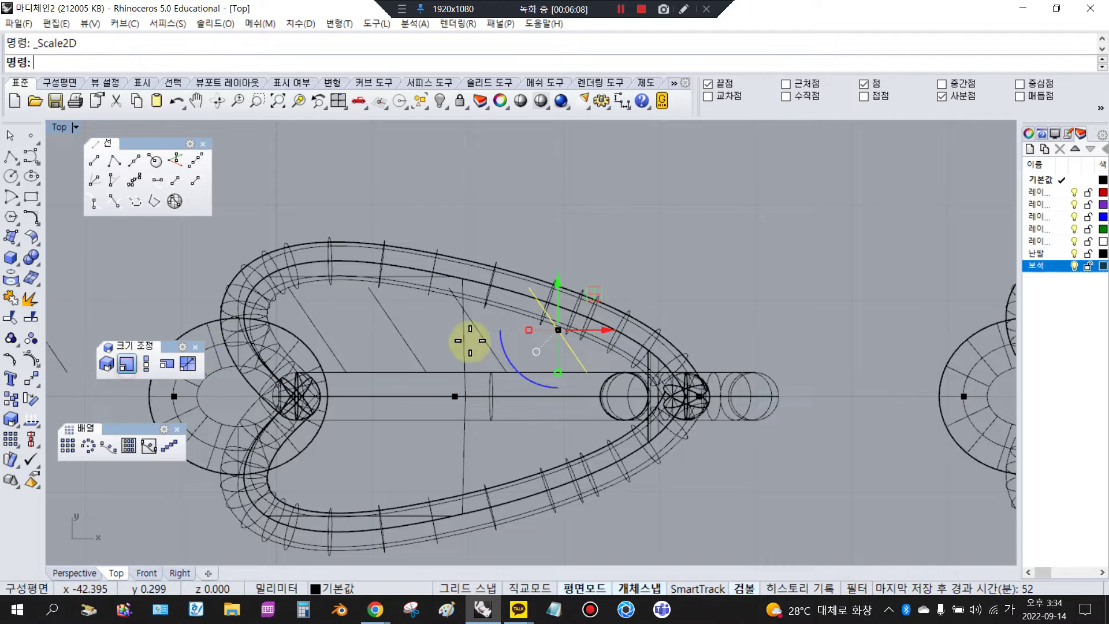
{"action": "left_click", "coordinate": [585, 372]}
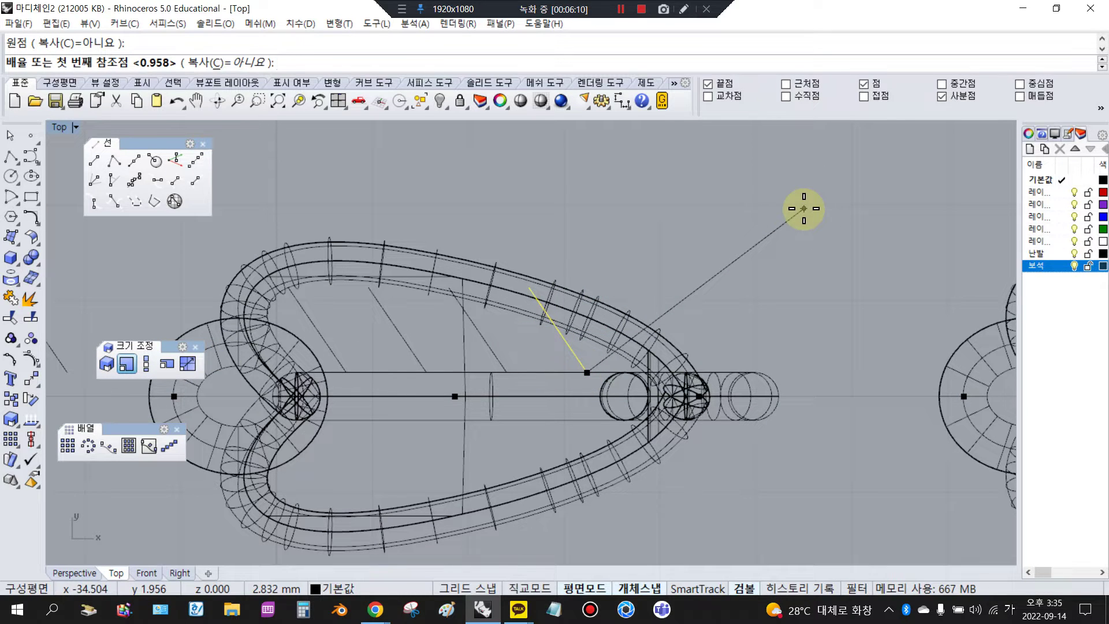
{"action": "left_click", "coordinate": [804, 209]}
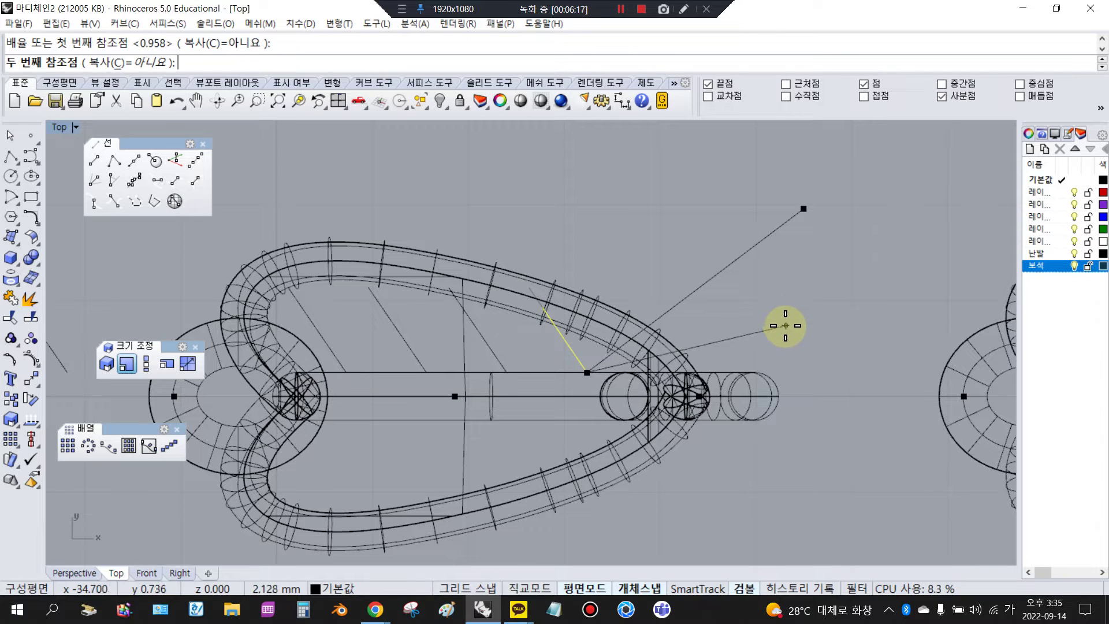
{"action": "left_click", "coordinate": [786, 326]}
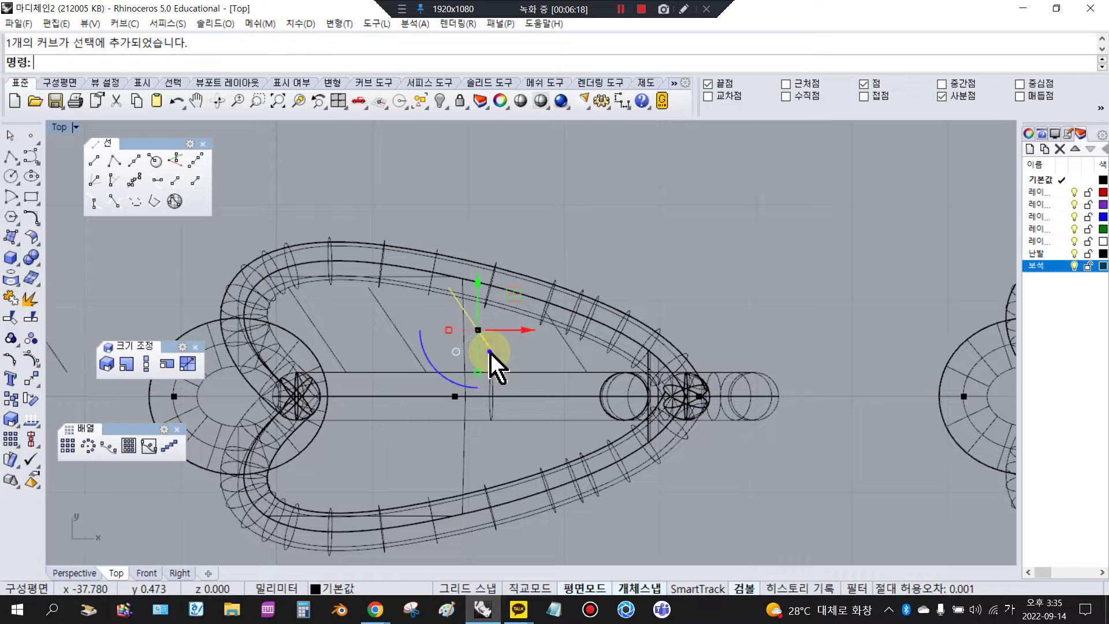
Step: Shrink the third slanted line slightly with Scale2D from its lower endpoint to fit inside the frame
{"action": "right_click", "coordinate": [490, 354]}
{"action": "left_click", "coordinate": [507, 372]}
{"action": "left_click", "coordinate": [668, 167]}
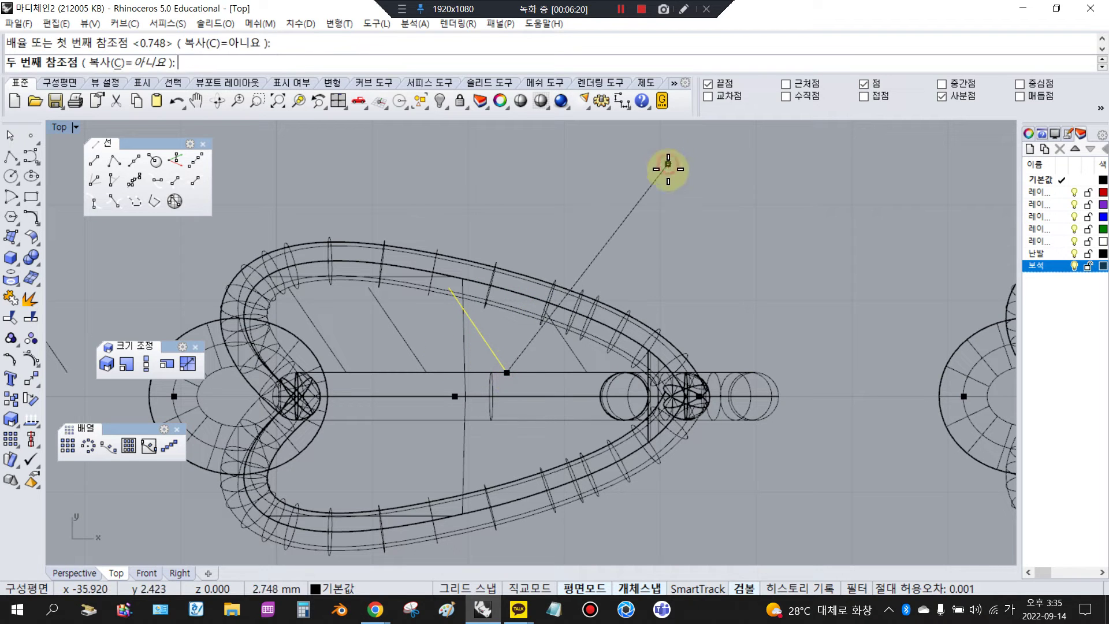
{"action": "left_click", "coordinate": [668, 199]}
{"action": "left_click", "coordinate": [690, 209]}
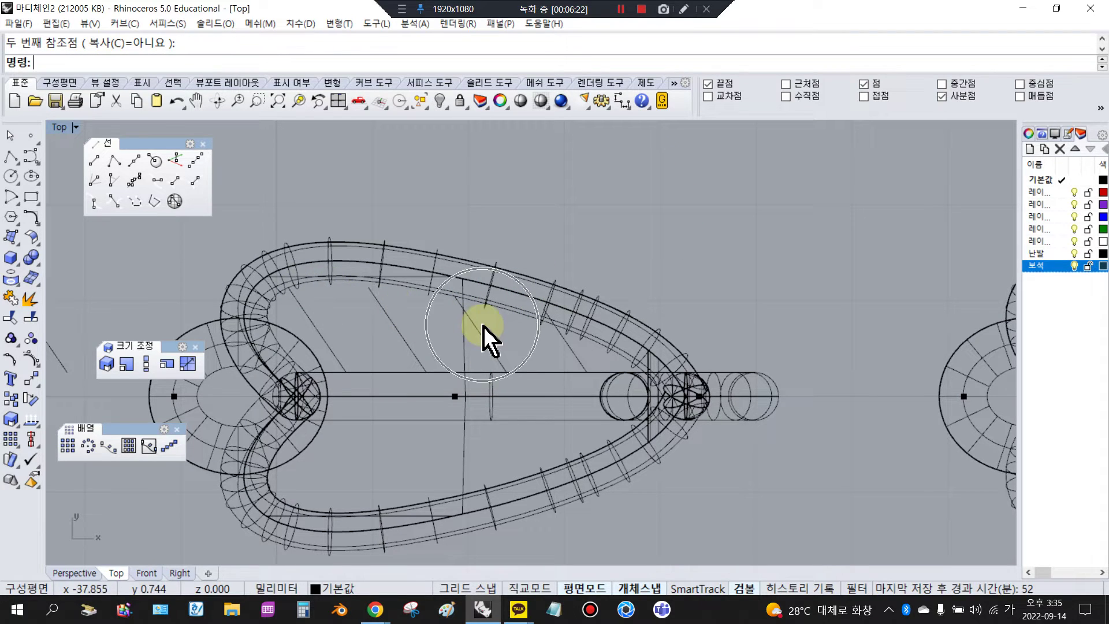
Step: Restore the shaded display and project the four slanted lines onto the link's inner plate
{"action": "left_click", "coordinate": [346, 370]}
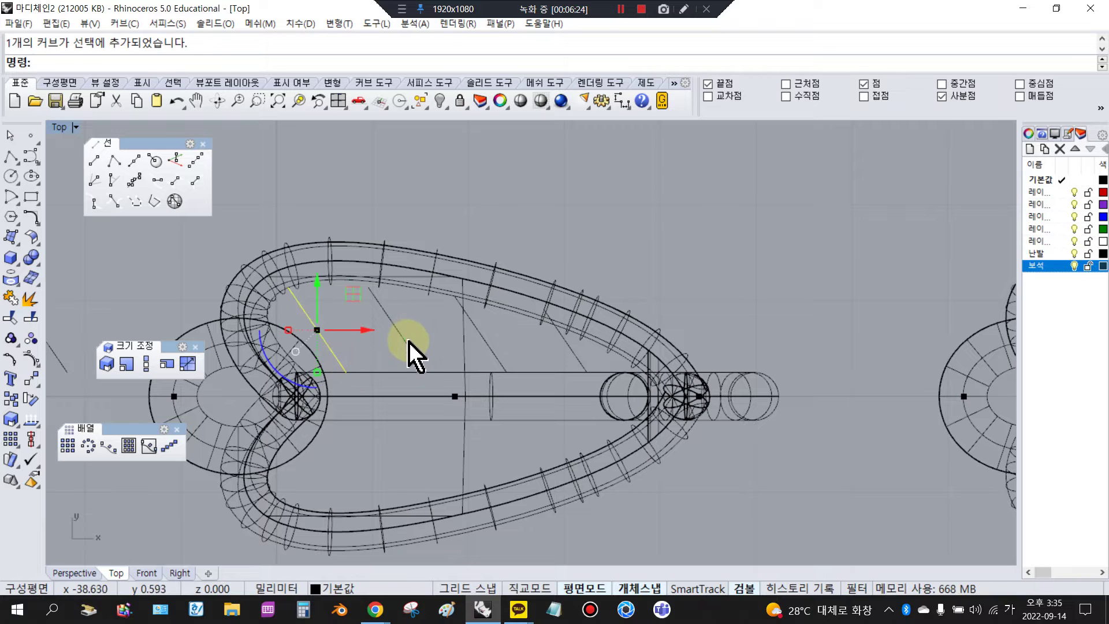
{"action": "left_click", "coordinate": [572, 357], "text": "shift"}
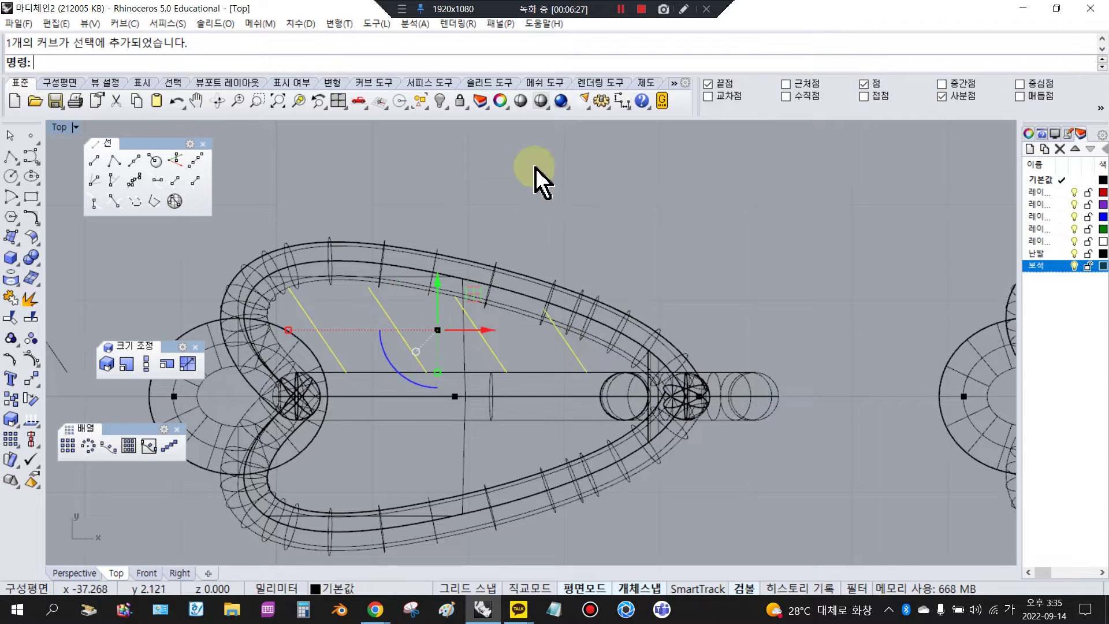
{"action": "left_click", "coordinate": [542, 103]}
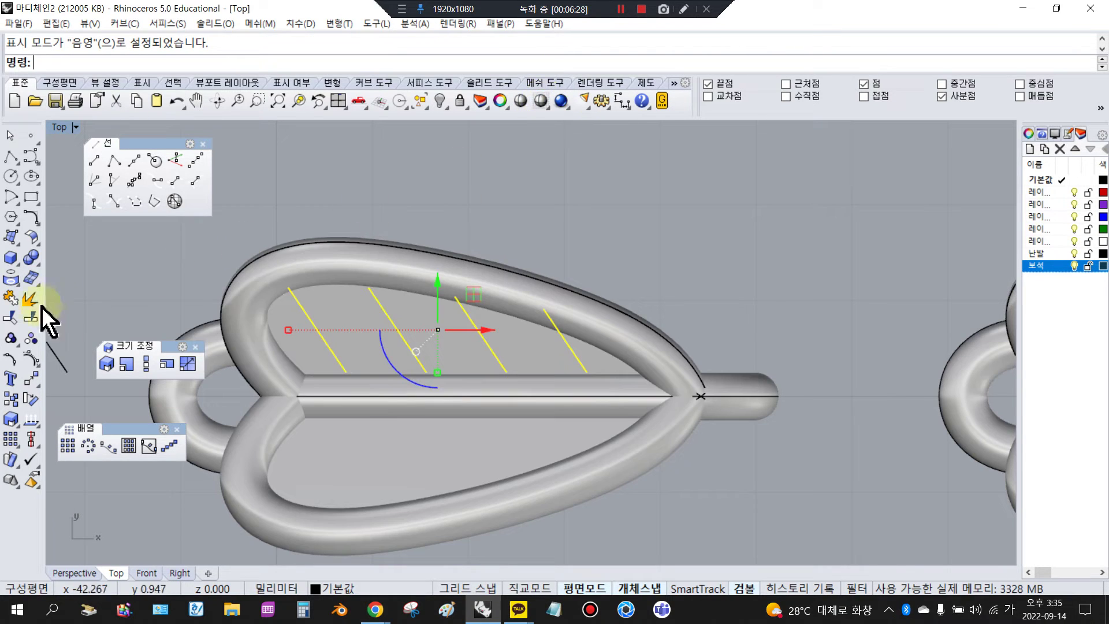
{"action": "left_click", "coordinate": [11, 280]}
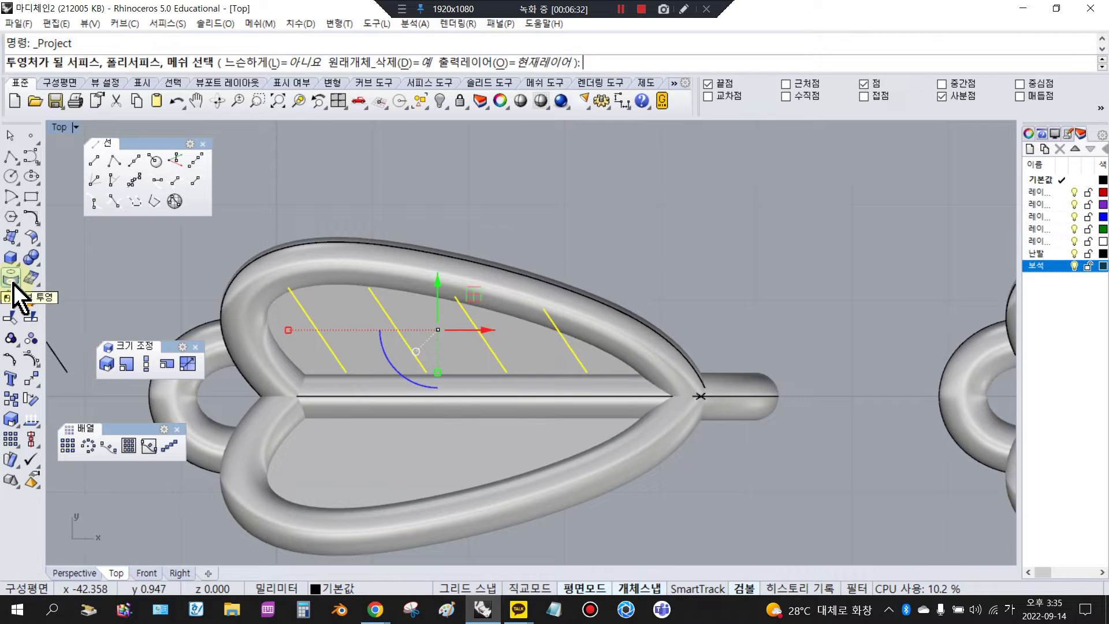
{"action": "left_click", "coordinate": [335, 298]}
{"action": "right_click", "coordinate": [338, 299]}
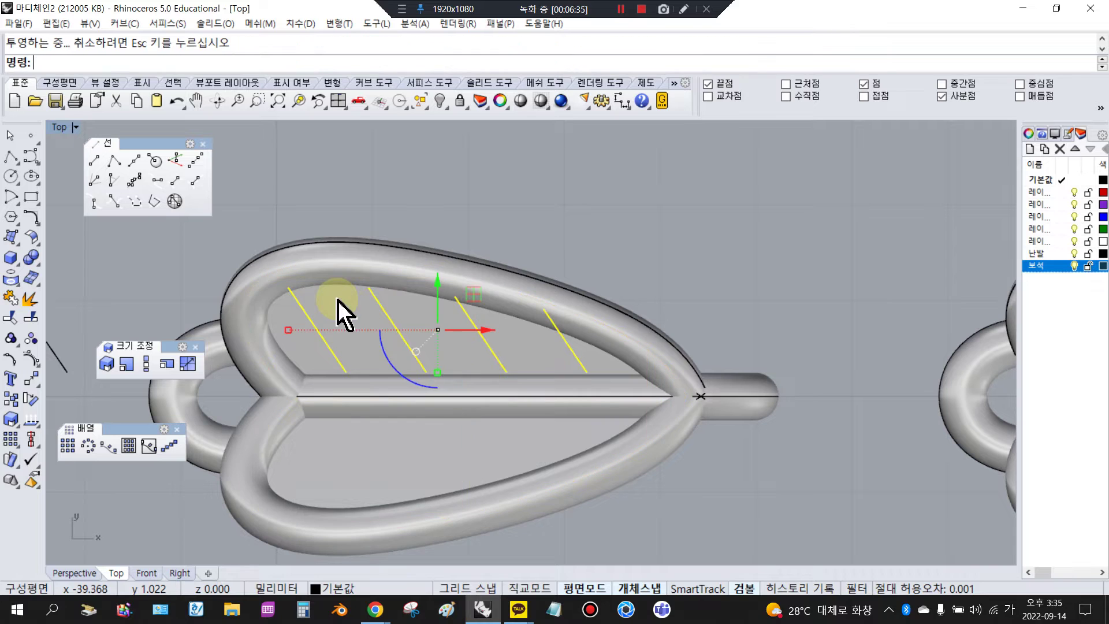
Step: Create round-capped pipes with a diameter of 0.5 mm along the four projected vein lines
{"action": "left_click", "coordinate": [14, 257]}
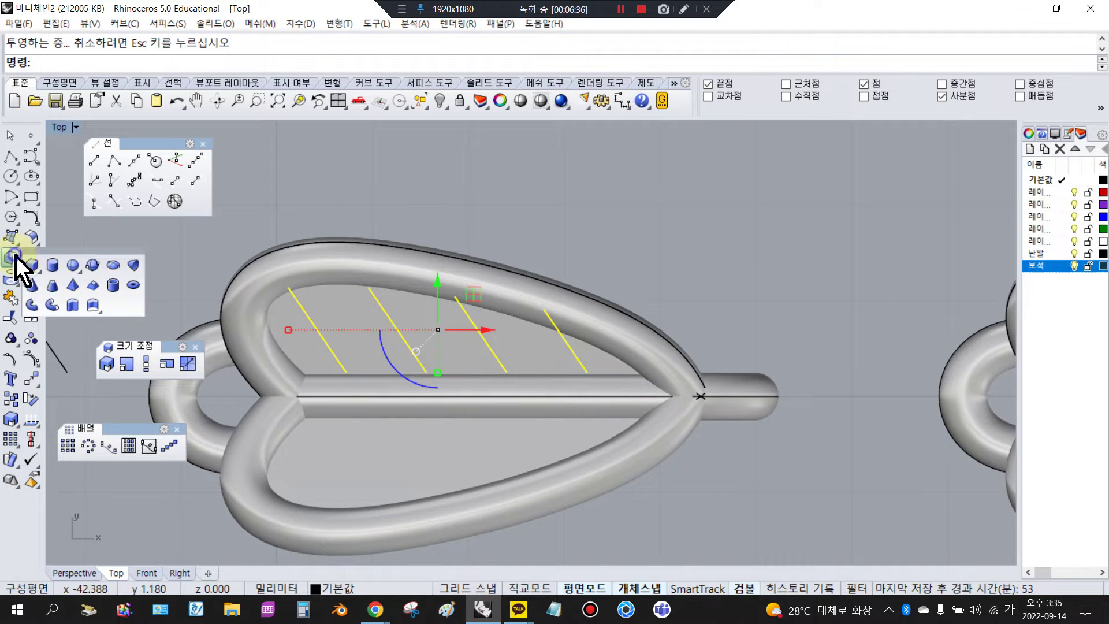
{"action": "left_click", "coordinate": [52, 305]}
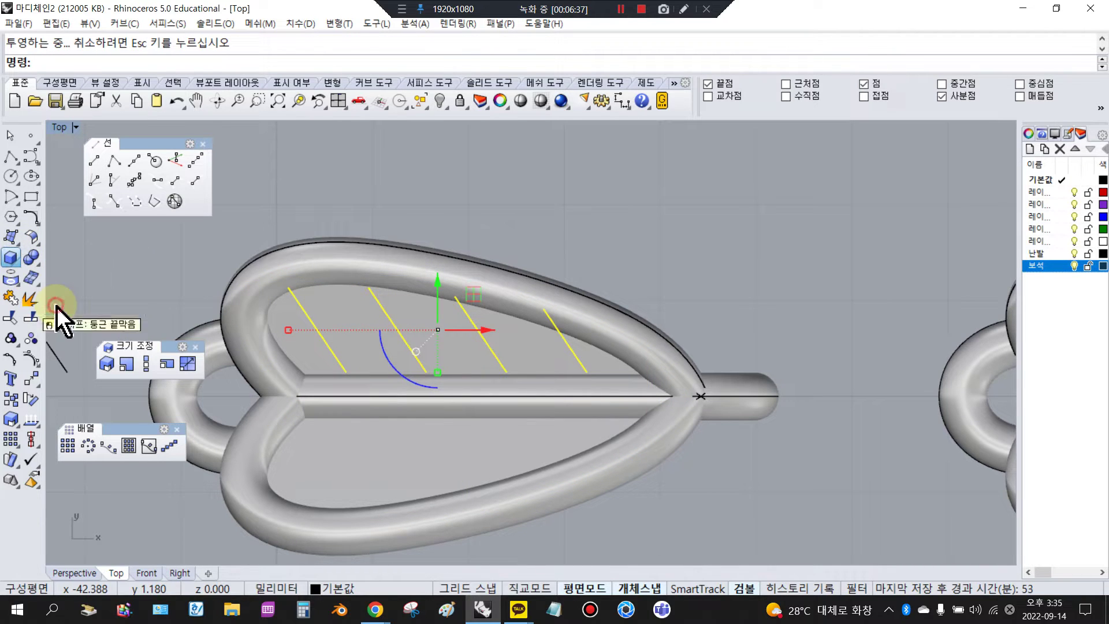
{"action": "type", "text": "0."}
{"action": "key", "text": "Return"}
{"action": "right_click", "coordinate": [104, 280]}
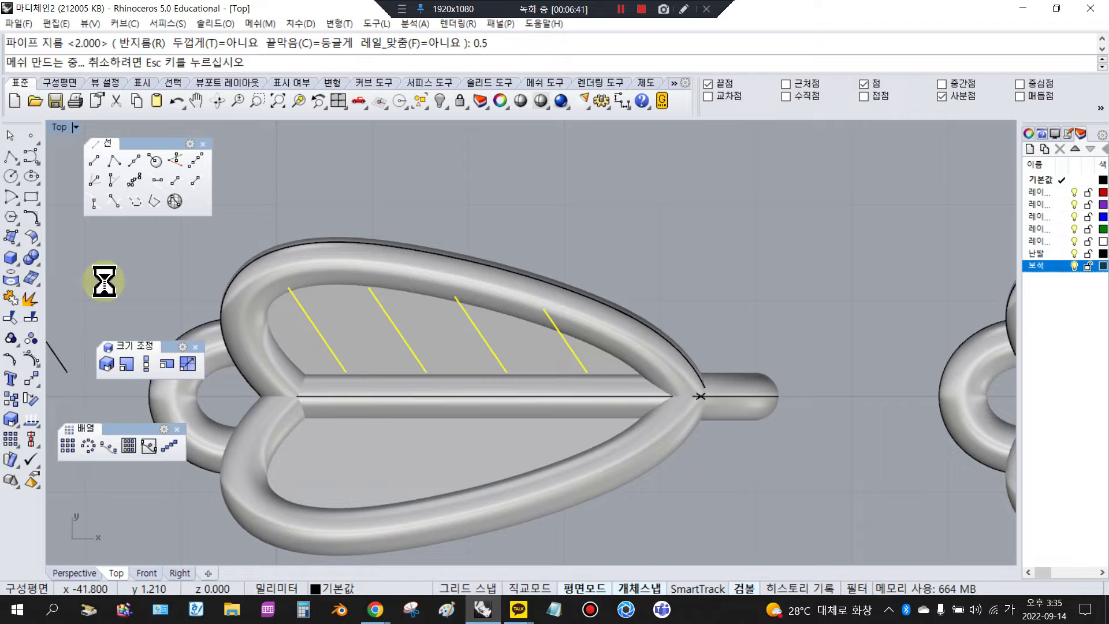
Step: Examine the four piped veins on the link in the perspective view, comparing them with the finished link beside it
{"action": "double_click", "coordinate": [60, 127]}
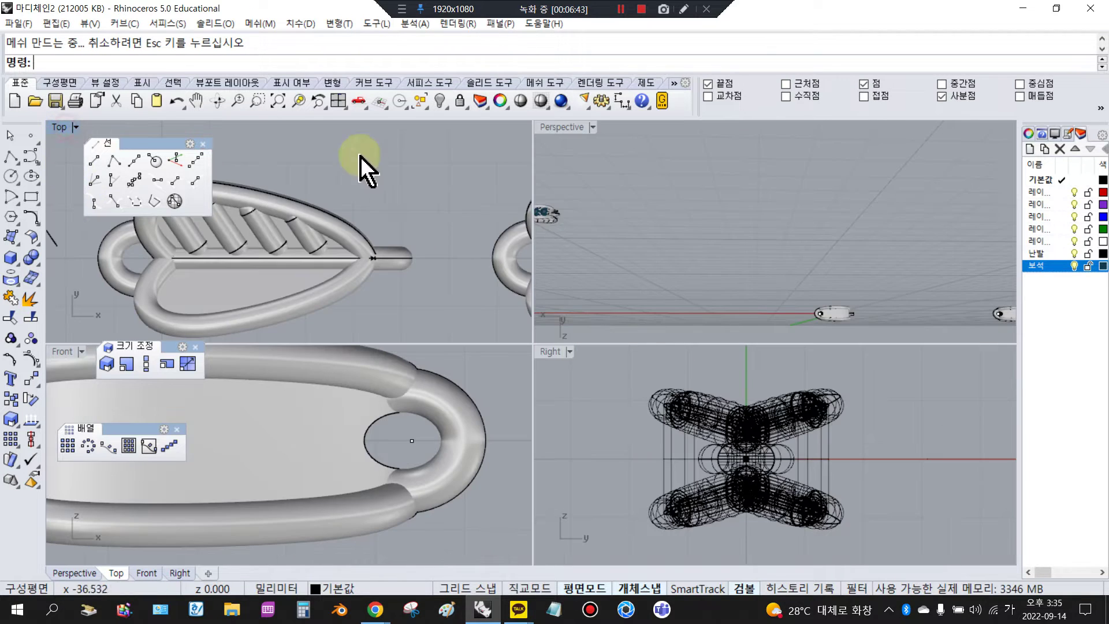
{"action": "left_click", "coordinate": [312, 240]}
{"action": "right_click_drag", "start_coordinate": [665, 243], "coordinate": [823, 229]}
{"action": "double_click", "coordinate": [581, 129]}
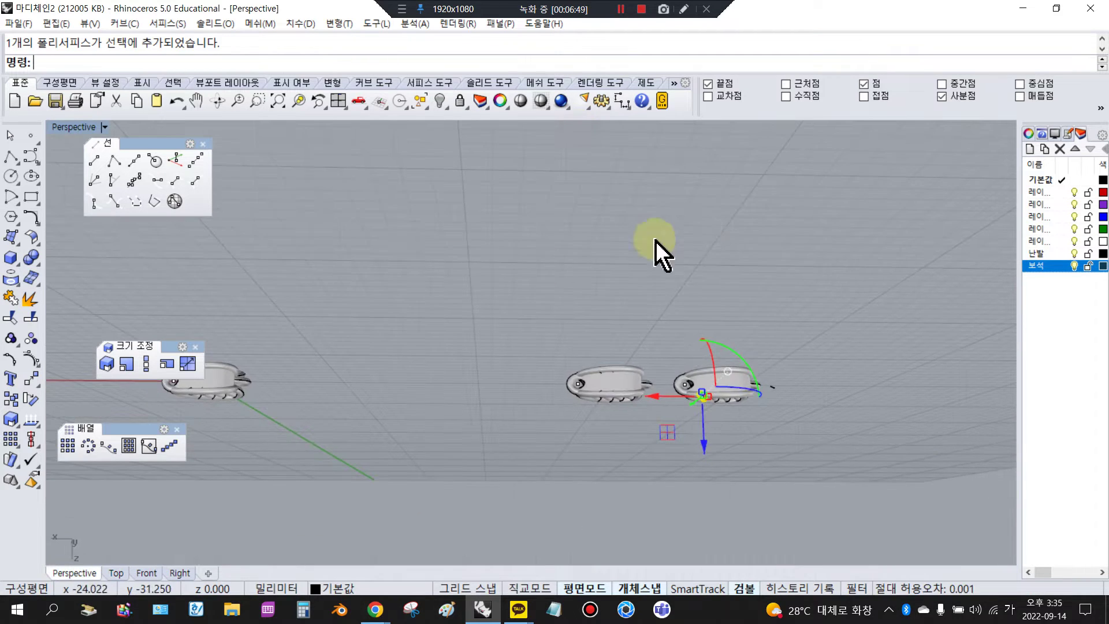
{"action": "right_click_drag", "start_coordinate": [656, 240], "coordinate": [729, 393]}
{"action": "scroll", "coordinate": [637, 369], "scroll_direction": "down", "scroll_amount": 8}
{"action": "scroll", "coordinate": [643, 334], "scroll_direction": "up", "scroll_amount": 20}
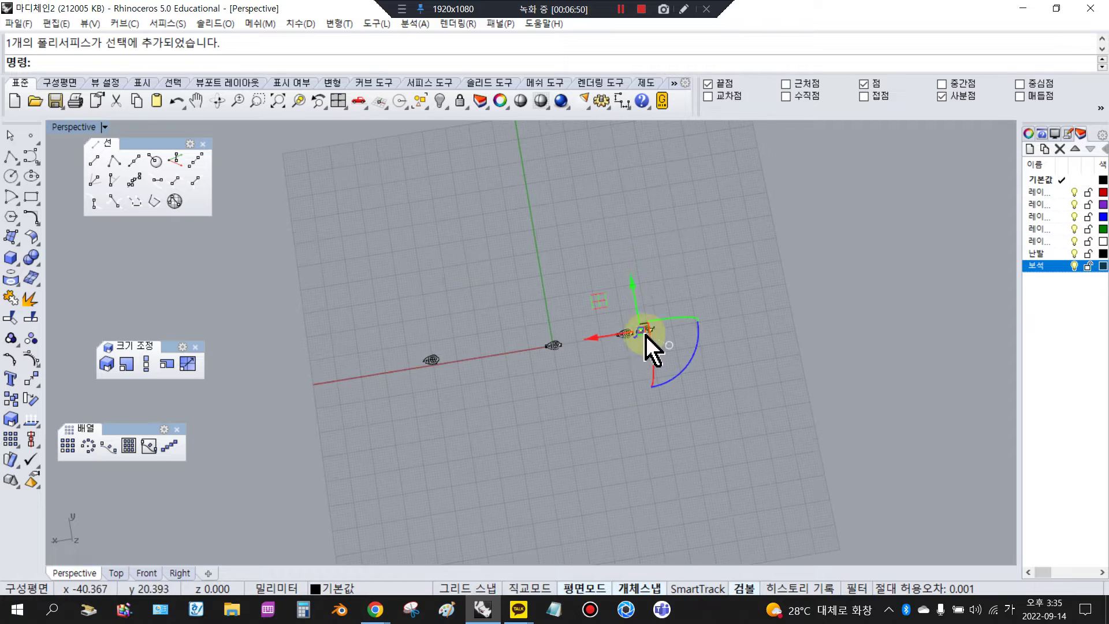
{"action": "right_click_drag", "start_coordinate": [654, 348], "coordinate": [474, 395]}
{"action": "scroll", "coordinate": [642, 376], "scroll_direction": "down", "scroll_amount": 8}
{"action": "scroll", "coordinate": [722, 306], "scroll_direction": "up", "scroll_amount": 5}
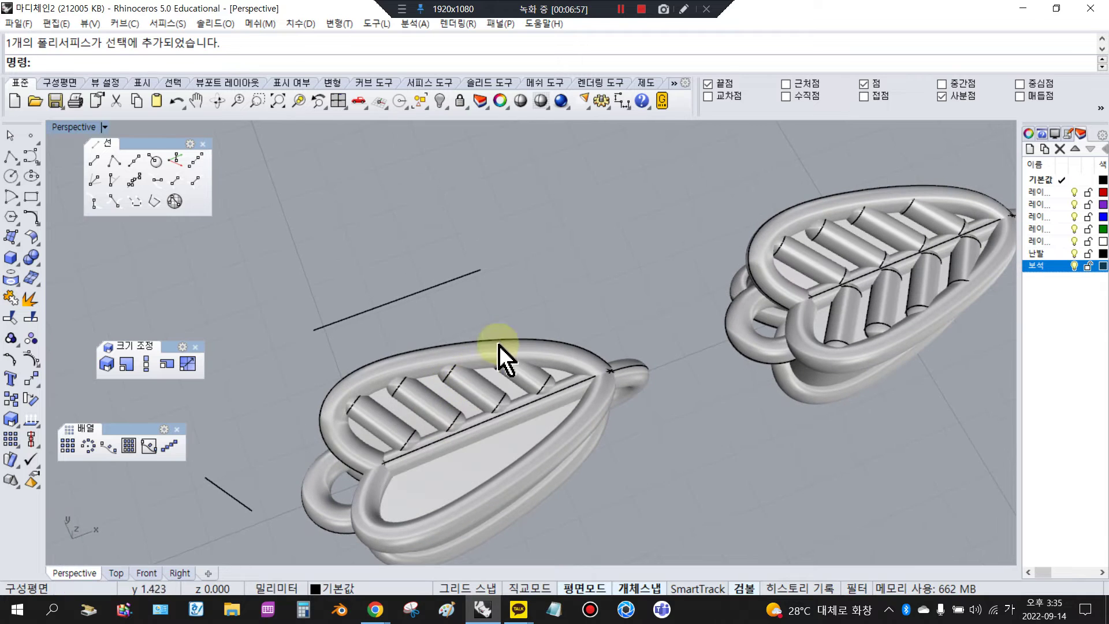
{"action": "right_click_drag", "start_coordinate": [499, 345], "coordinate": [532, 249]}
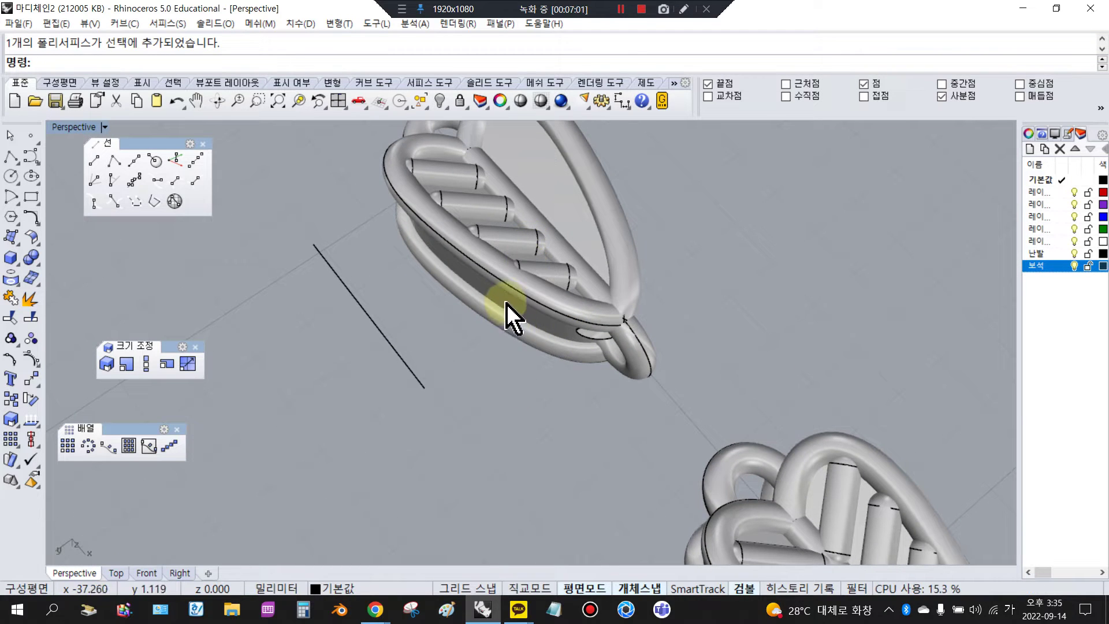
Step: Undo and redo the vein pipes to compare the link with and without them, and inspect it from another side
{"action": "key", "text": "ctrl+z"}
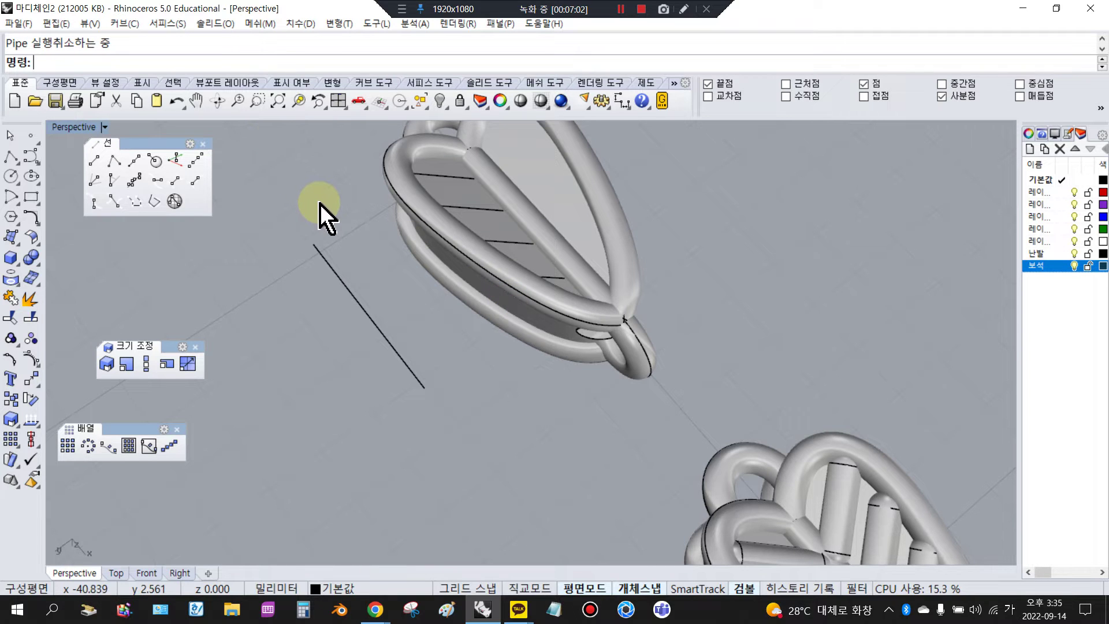
{"action": "key", "text": "ctrl+y"}
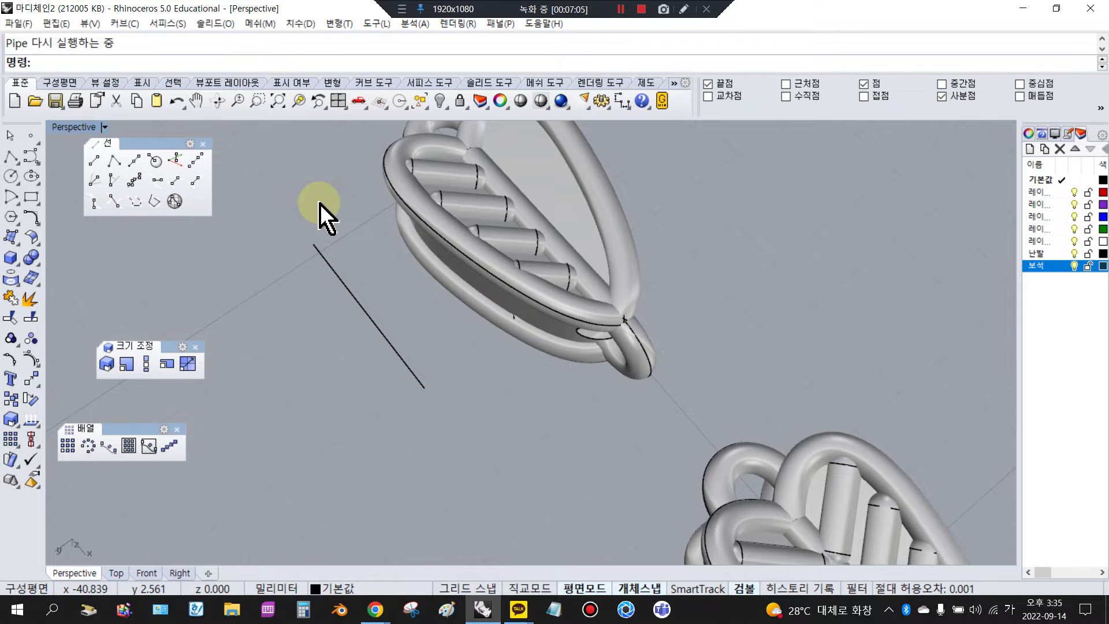
{"action": "right_click_drag", "start_coordinate": [484, 301], "coordinate": [421, 297]}
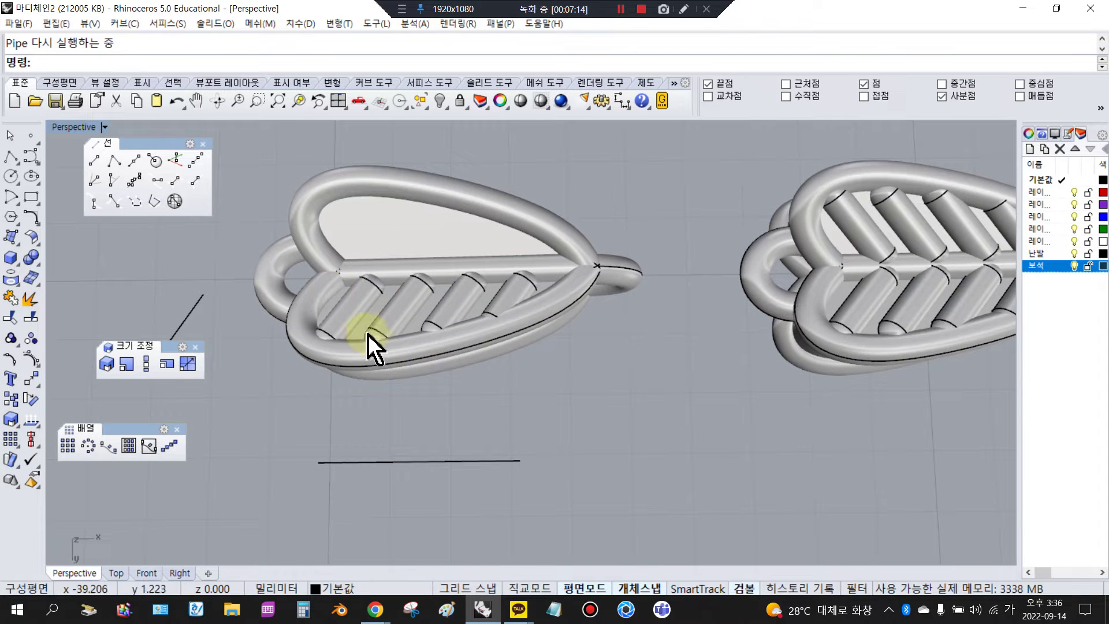
{"action": "double_click", "coordinate": [68, 133]}
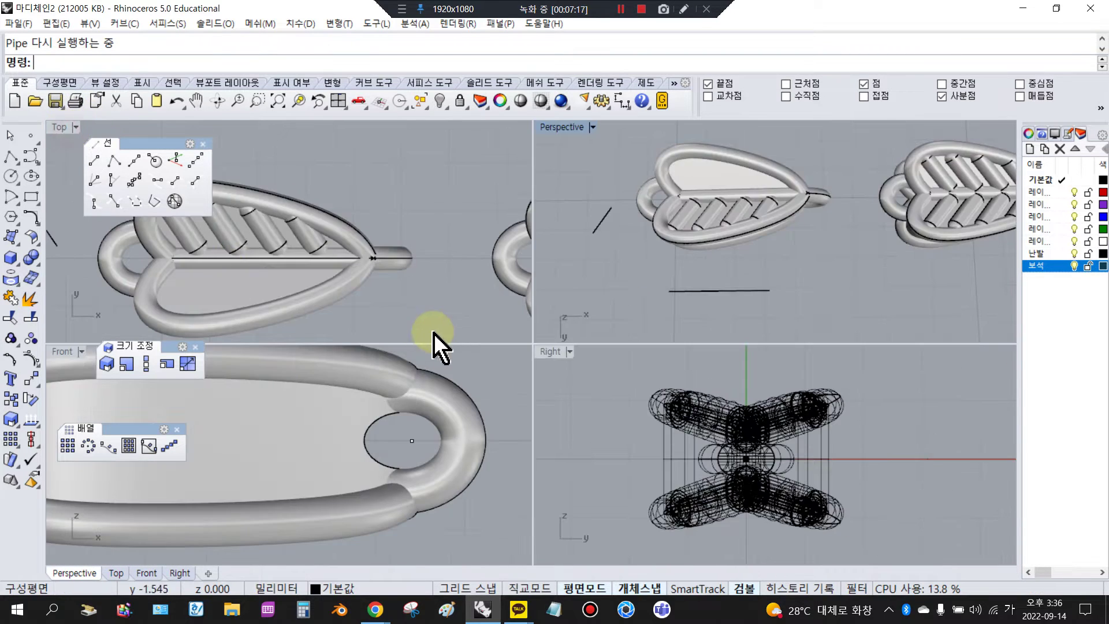
{"action": "scroll", "coordinate": [359, 247], "scroll_direction": "down", "scroll_amount": 5}
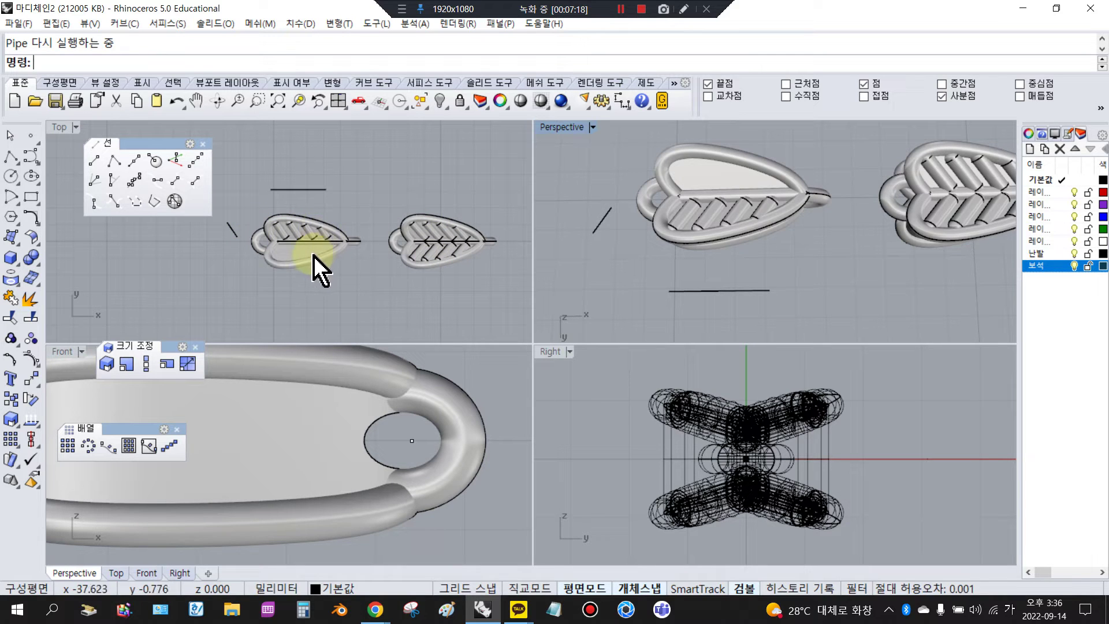
{"action": "scroll", "coordinate": [318, 248], "scroll_direction": "up", "scroll_amount": 4}
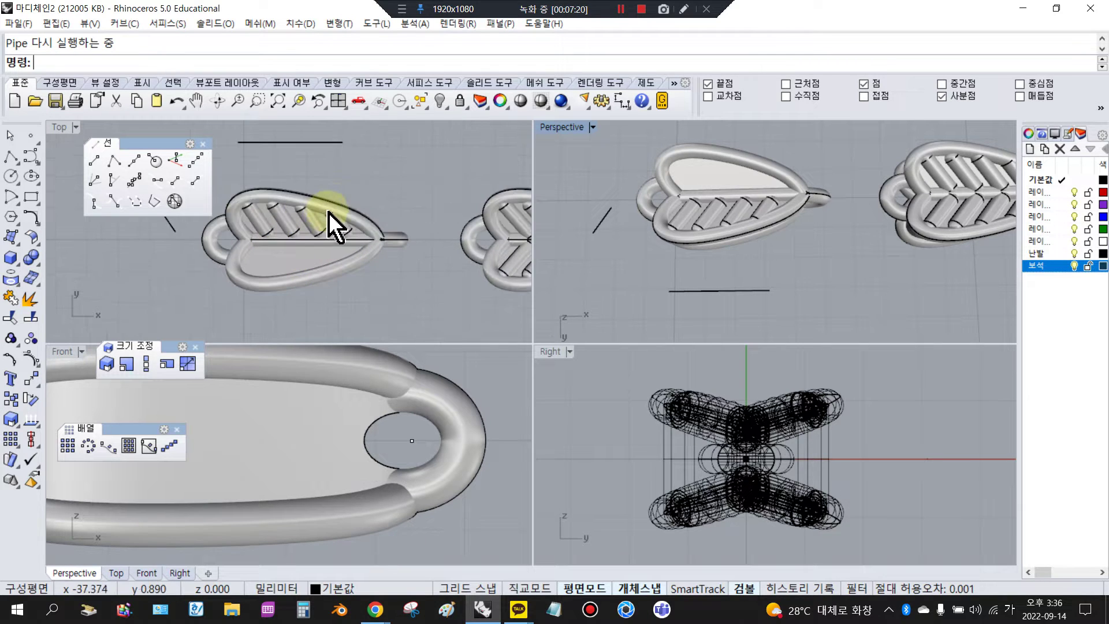
Step: Select the finished link with all its veins at the origin and ungroup it
{"action": "left_click", "coordinate": [338, 206]}
{"action": "left_click", "coordinate": [386, 199]}
{"action": "left_click", "coordinate": [325, 267]}
{"action": "left_click", "coordinate": [444, 196]}
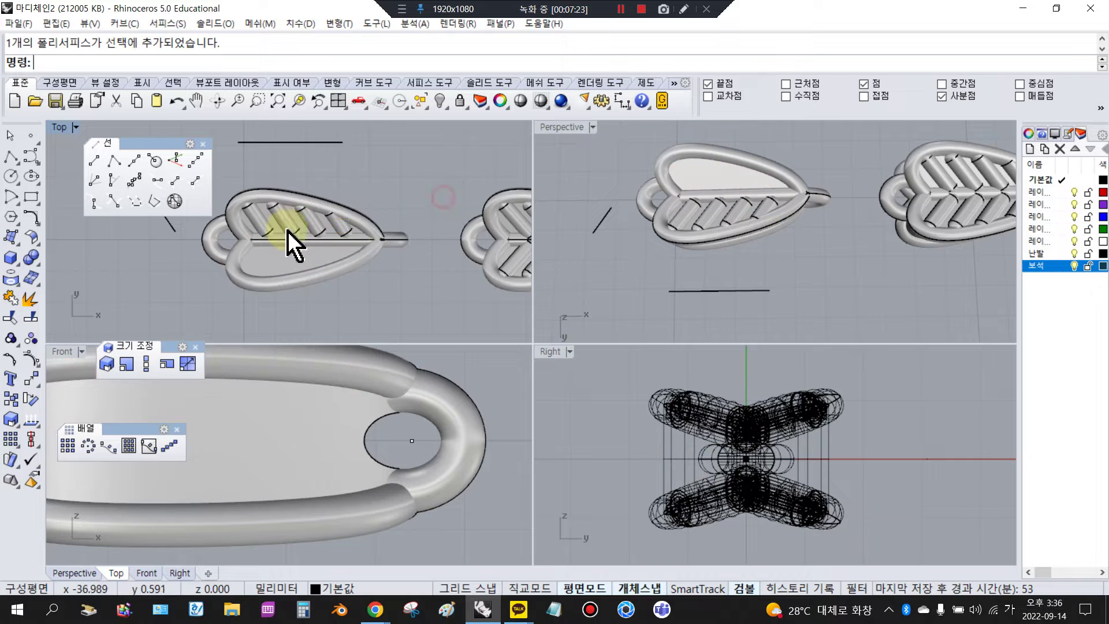
{"action": "scroll", "coordinate": [290, 233], "scroll_direction": "down", "scroll_amount": 8}
{"action": "scroll", "coordinate": [445, 248], "scroll_direction": "up", "scroll_amount": 5}
{"action": "left_click", "coordinate": [484, 232]}
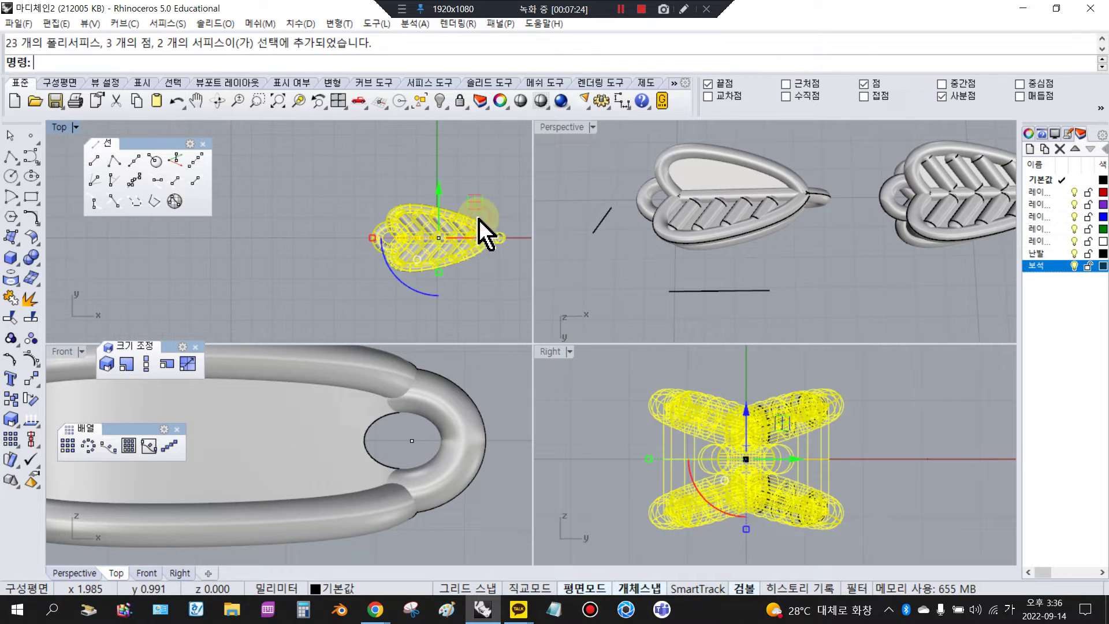
{"action": "scroll", "coordinate": [496, 216], "scroll_direction": "down", "scroll_amount": 3}
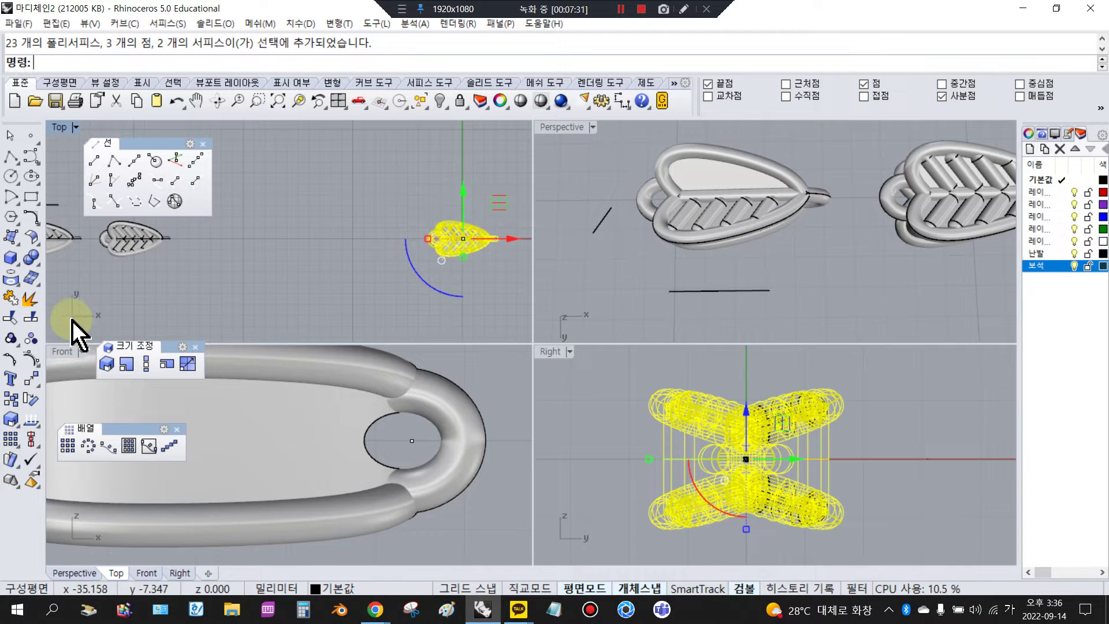
{"action": "left_click", "coordinate": [25, 347]}
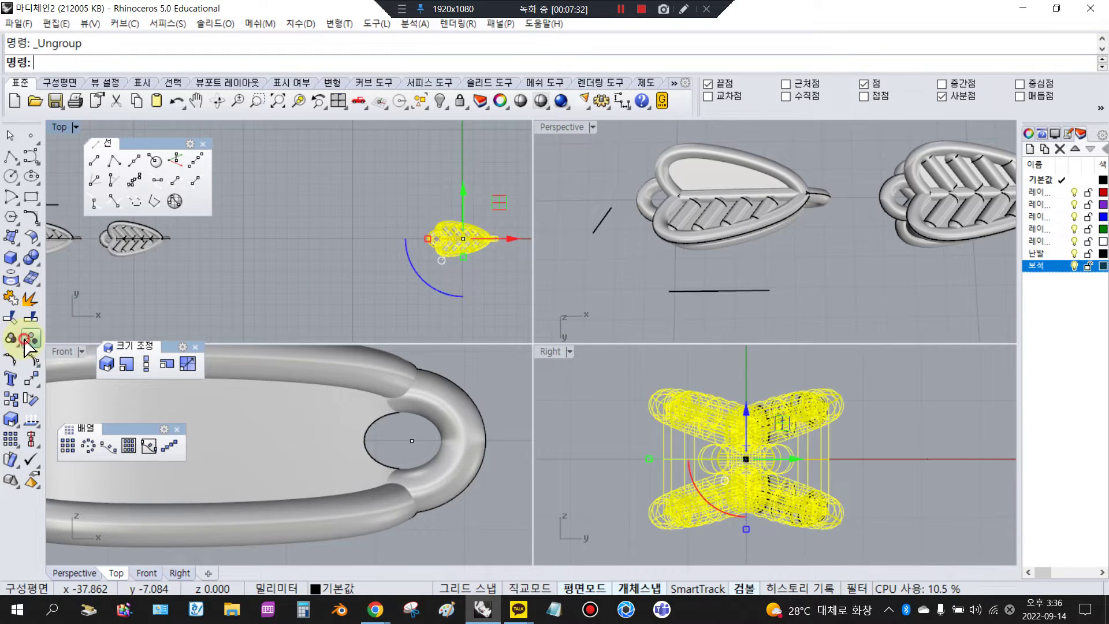
{"action": "left_click", "coordinate": [335, 289]}
Step: Isolate the ungrouped link's inner heart-shaped plate, hiding all other objects
{"action": "scroll", "coordinate": [421, 237], "scroll_direction": "up", "scroll_amount": 5}
{"action": "left_click", "coordinate": [463, 214]}
{"action": "left_click", "coordinate": [322, 186]}
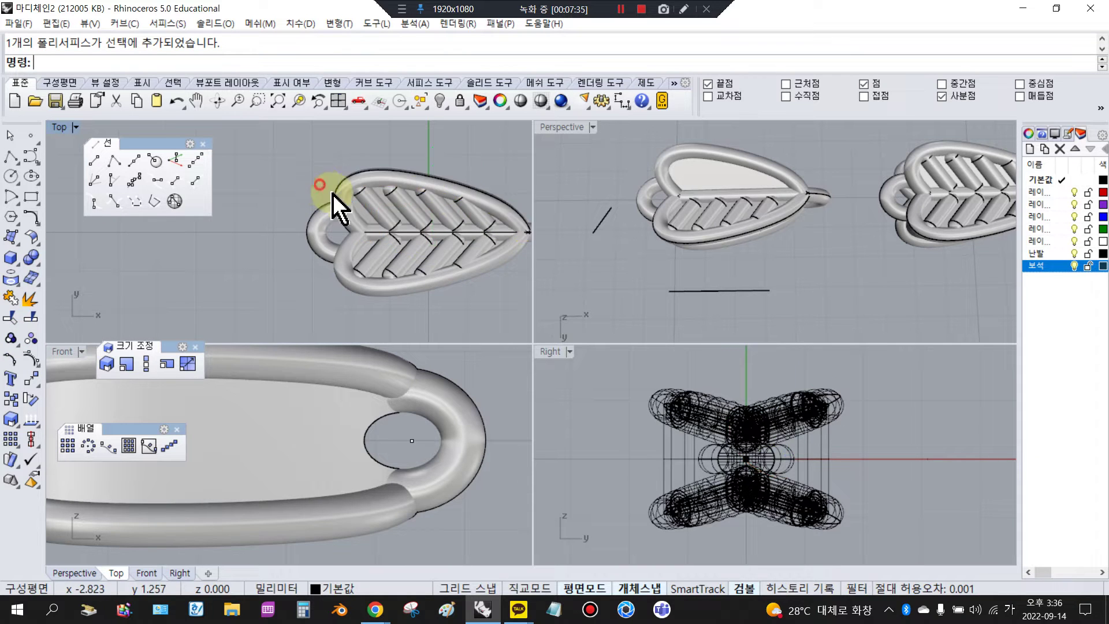
{"action": "scroll", "coordinate": [345, 200], "scroll_direction": "up", "scroll_amount": 6}
{"action": "left_click", "coordinate": [367, 217]}
{"action": "scroll", "coordinate": [330, 204], "scroll_direction": "down", "scroll_amount": 8}
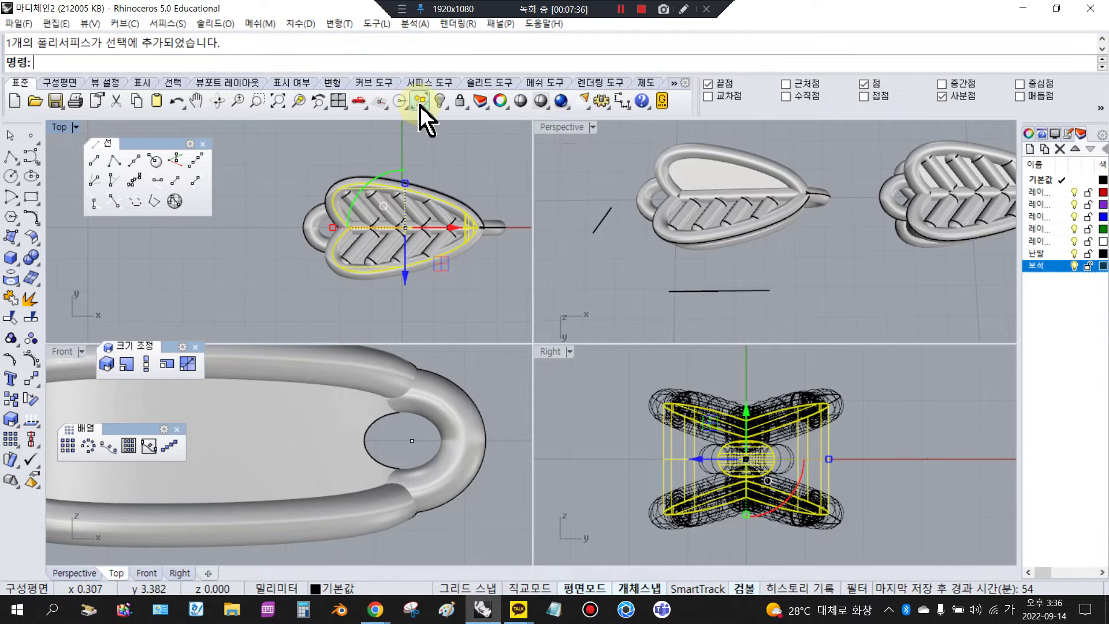
{"action": "left_click", "coordinate": [440, 101]}
{"action": "left_click", "coordinate": [446, 118]}
{"action": "scroll", "coordinate": [411, 225], "scroll_direction": "up", "scroll_amount": 1}
{"action": "left_click", "coordinate": [411, 226]}
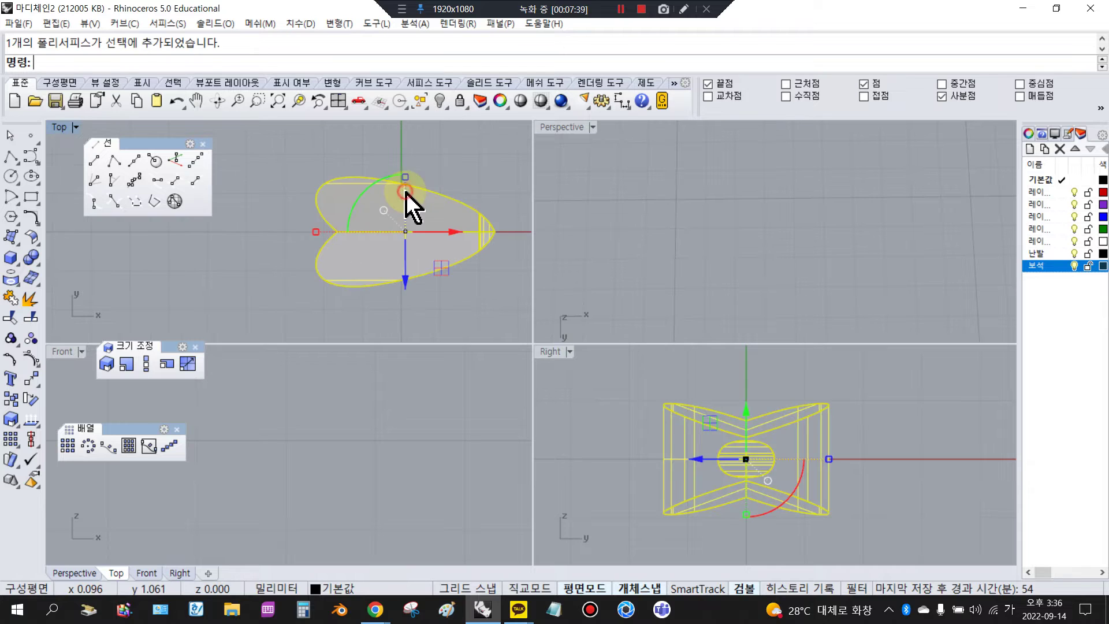
Step: Duplicate the two outer edges of the plate's upper heart face and join them into one closed curve
{"action": "left_click", "coordinate": [52, 184]}
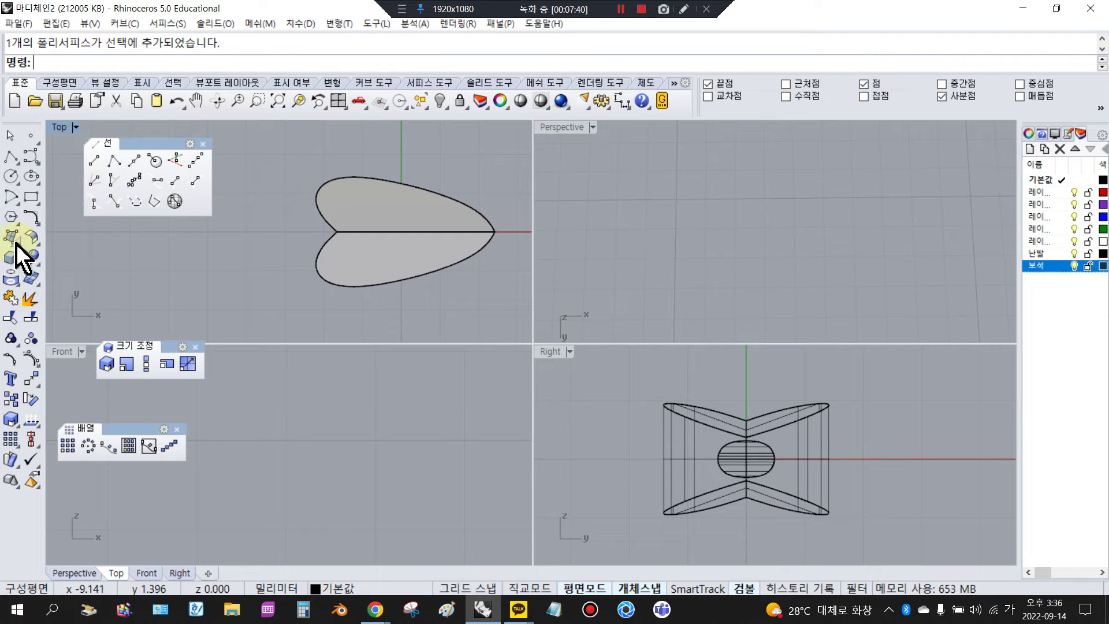
{"action": "left_click", "coordinate": [11, 279]}
{"action": "left_click_drag", "start_coordinate": [23, 273], "coordinate": [79, 258]}
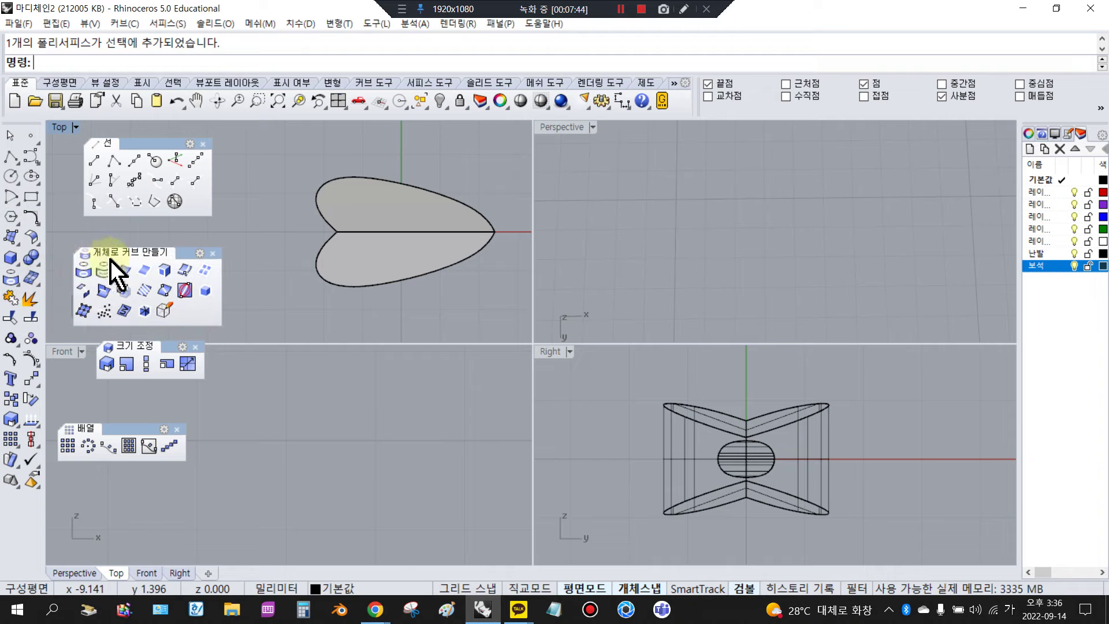
{"action": "left_click", "coordinate": [123, 269]}
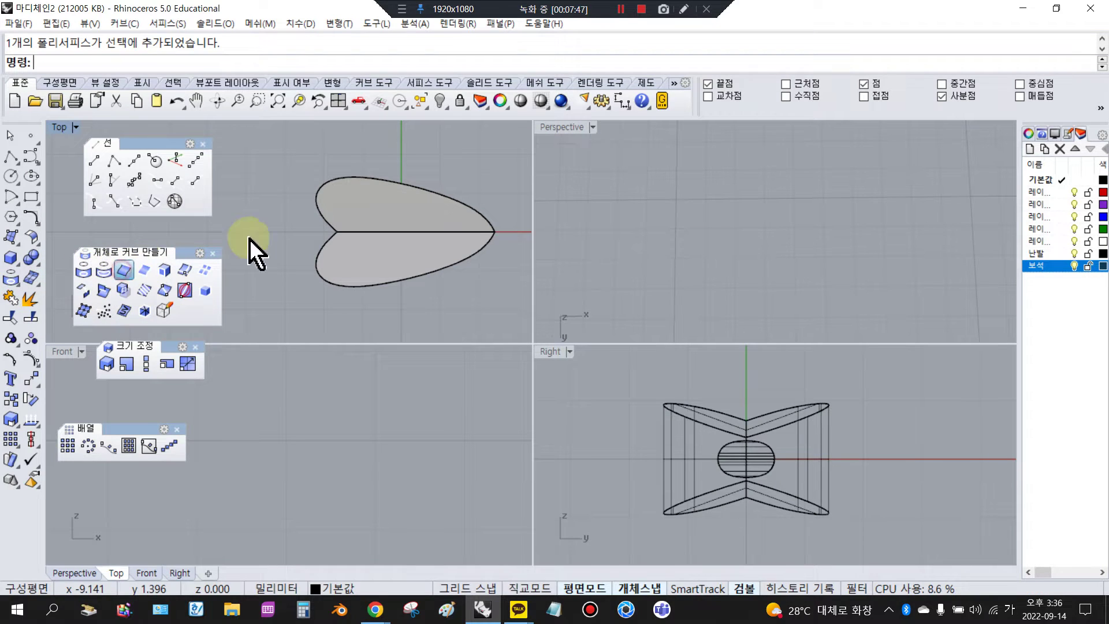
{"action": "left_click", "coordinate": [312, 202]}
{"action": "left_click", "coordinate": [314, 261]}
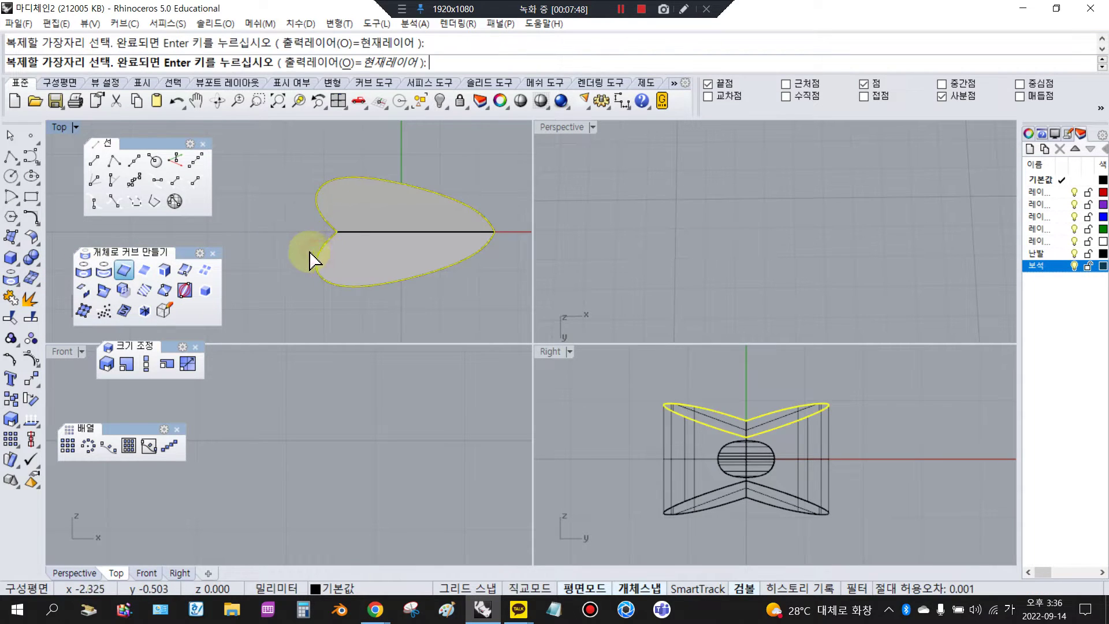
{"action": "right_click", "coordinate": [295, 246]}
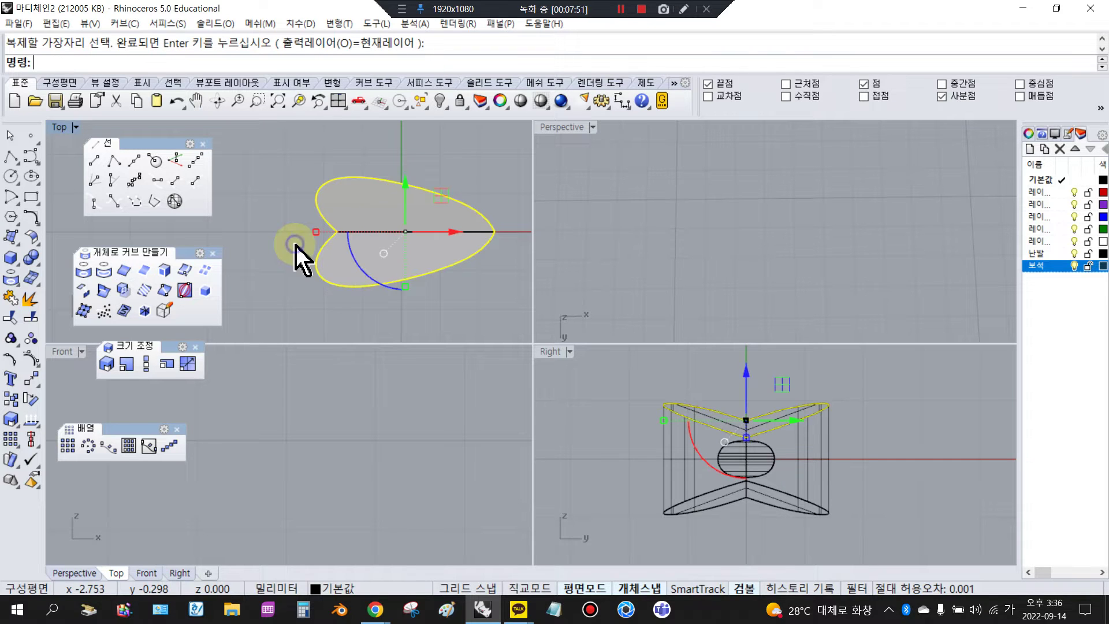
{"action": "left_click", "coordinate": [10, 300]}
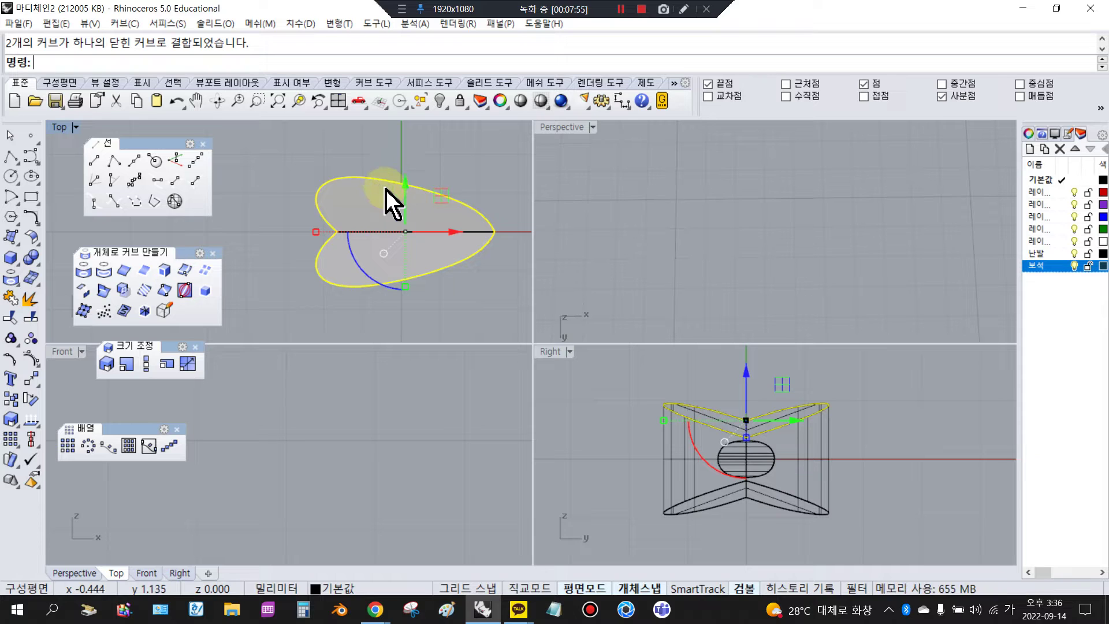
Step: Delete the plate solid and project the joined heart outline onto the top construction plane, deleting the input curve
{"action": "left_click", "coordinate": [383, 197]}
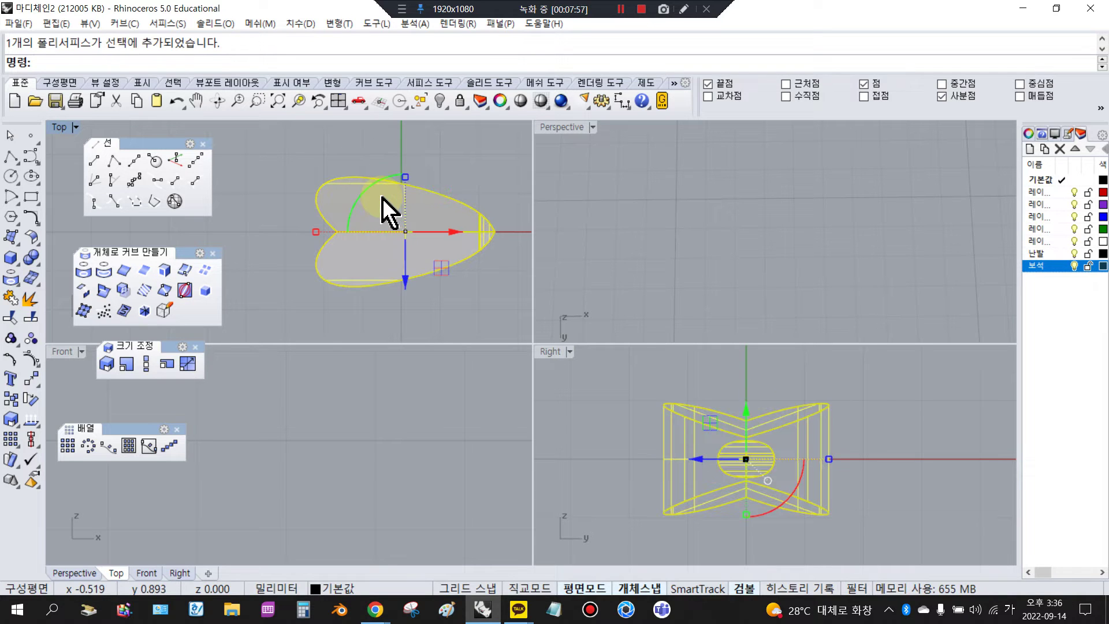
{"action": "key", "text": "Delete"}
{"action": "left_click", "coordinate": [380, 181]}
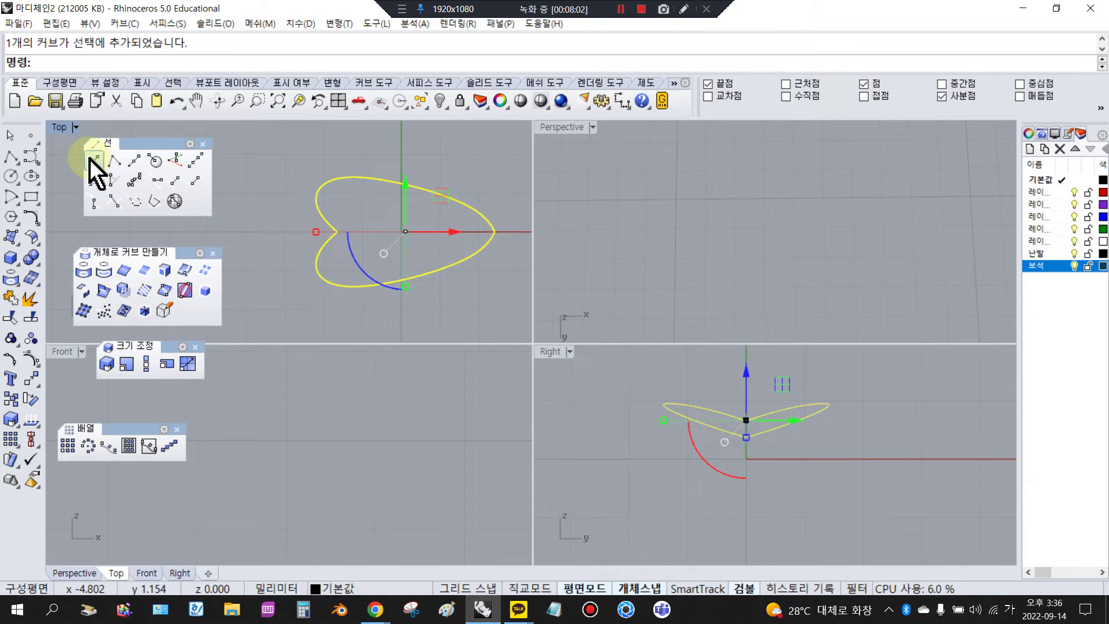
{"action": "left_click", "coordinate": [32, 381]}
{"action": "left_click_drag", "start_coordinate": [68, 376], "coordinate": [105, 175]}
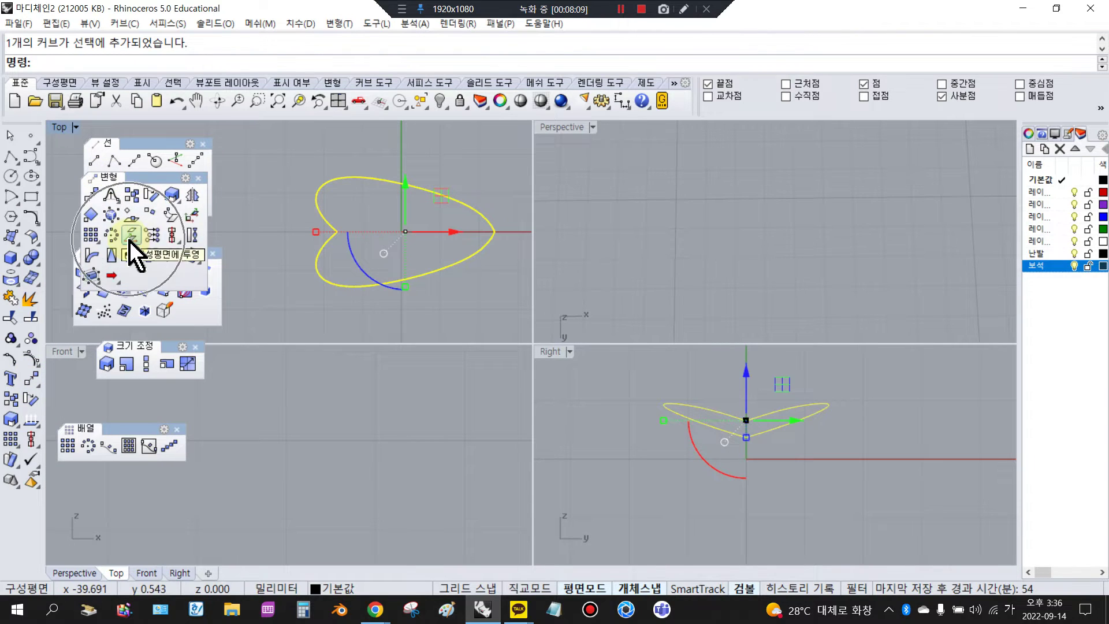
{"action": "left_click", "coordinate": [130, 238]}
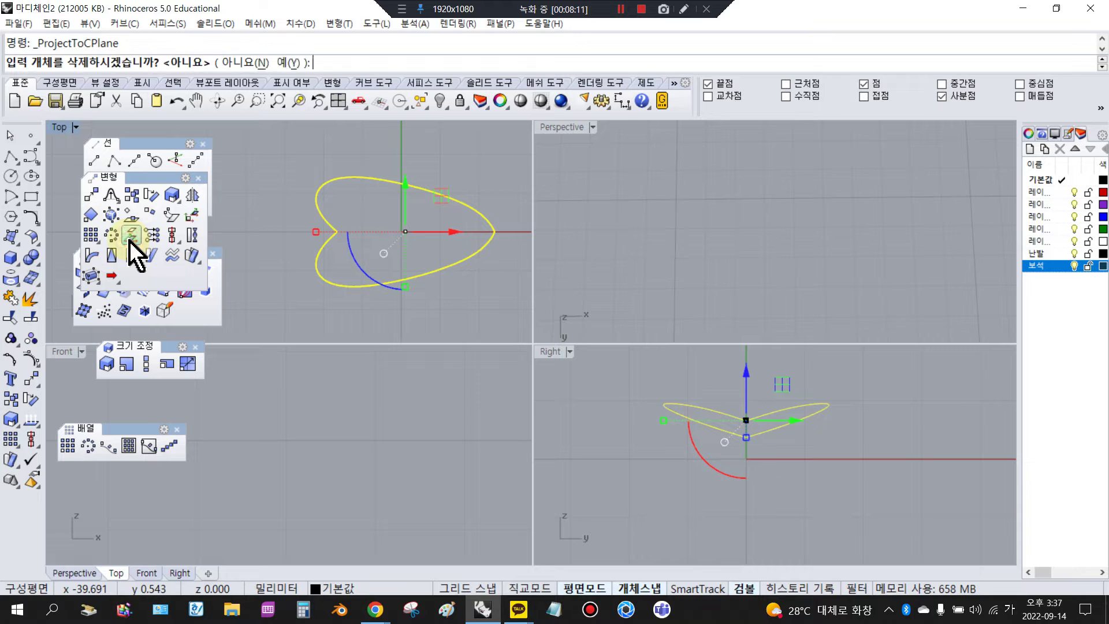
{"action": "left_click", "coordinate": [287, 63]}
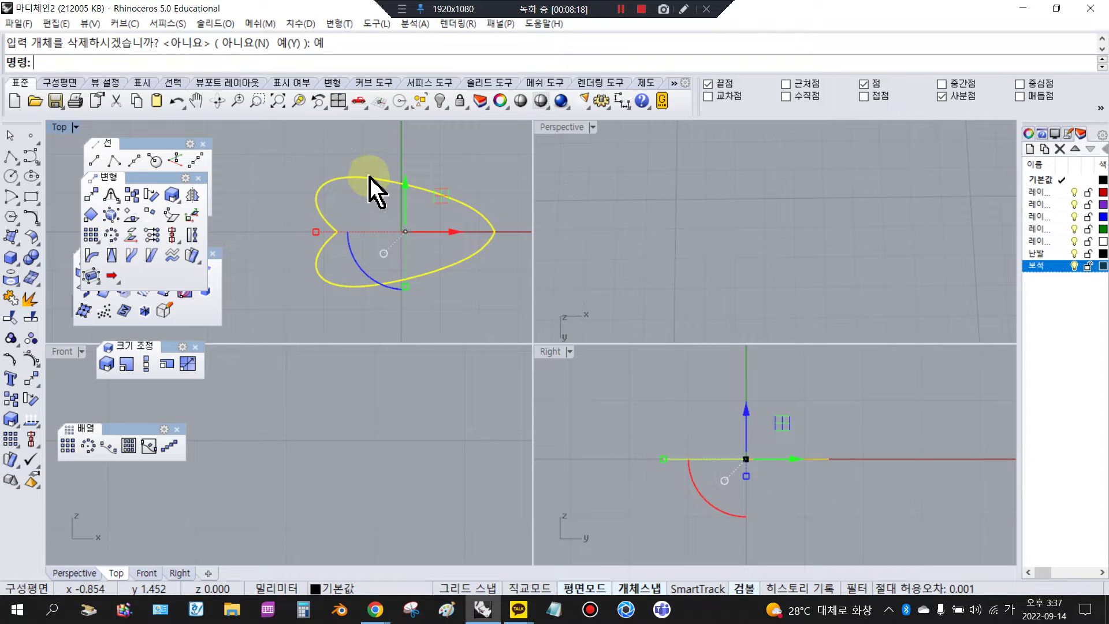
Step: Extrude the flattened heart outline as a solid to both sides, about 1.4 mm each way
{"action": "left_click", "coordinate": [14, 259]}
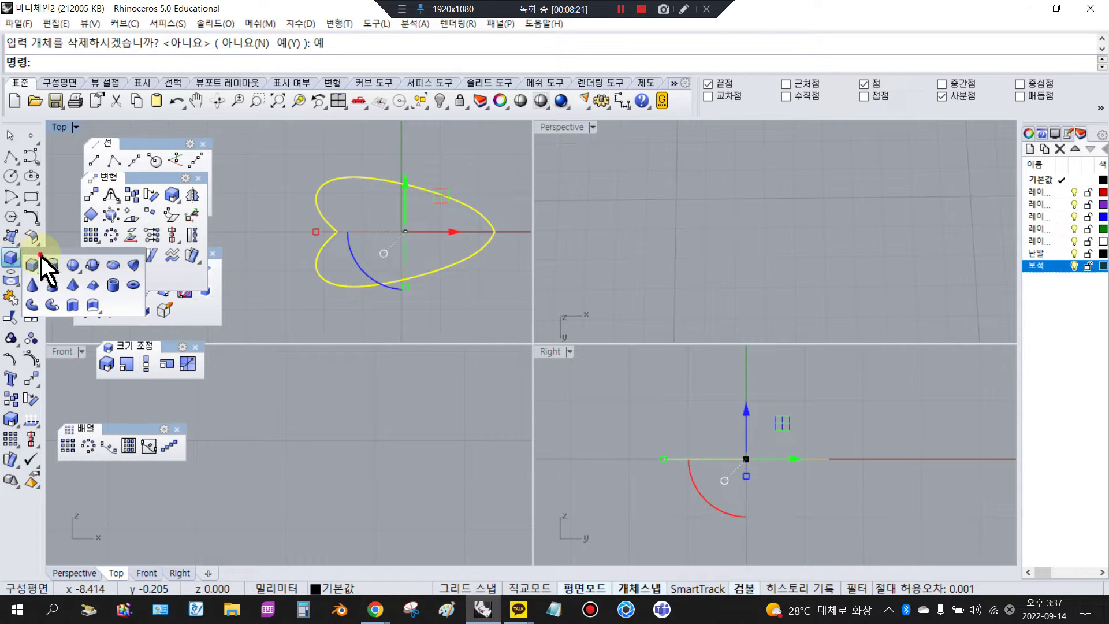
{"action": "left_click_drag", "start_coordinate": [74, 260], "coordinate": [133, 215]}
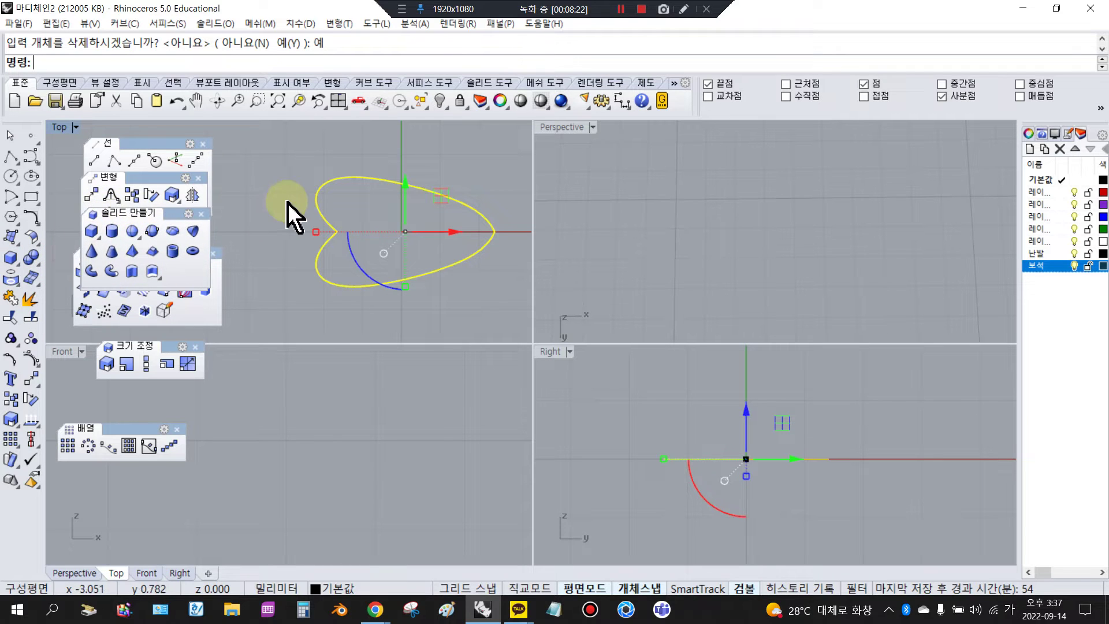
{"action": "left_click", "coordinate": [134, 272]}
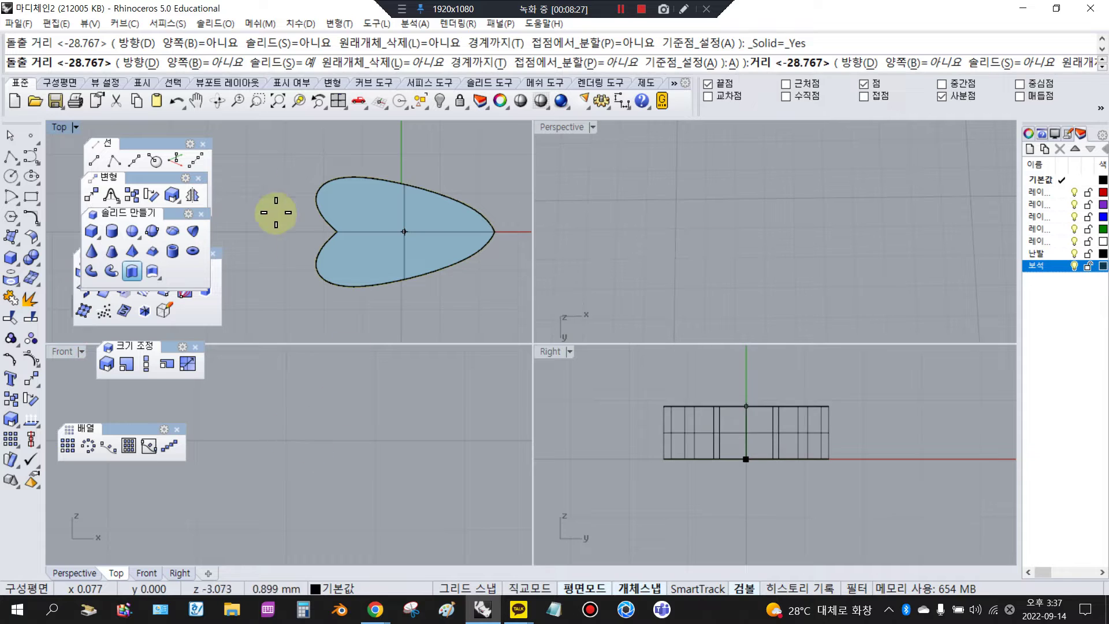
{"action": "left_click", "coordinate": [192, 63]}
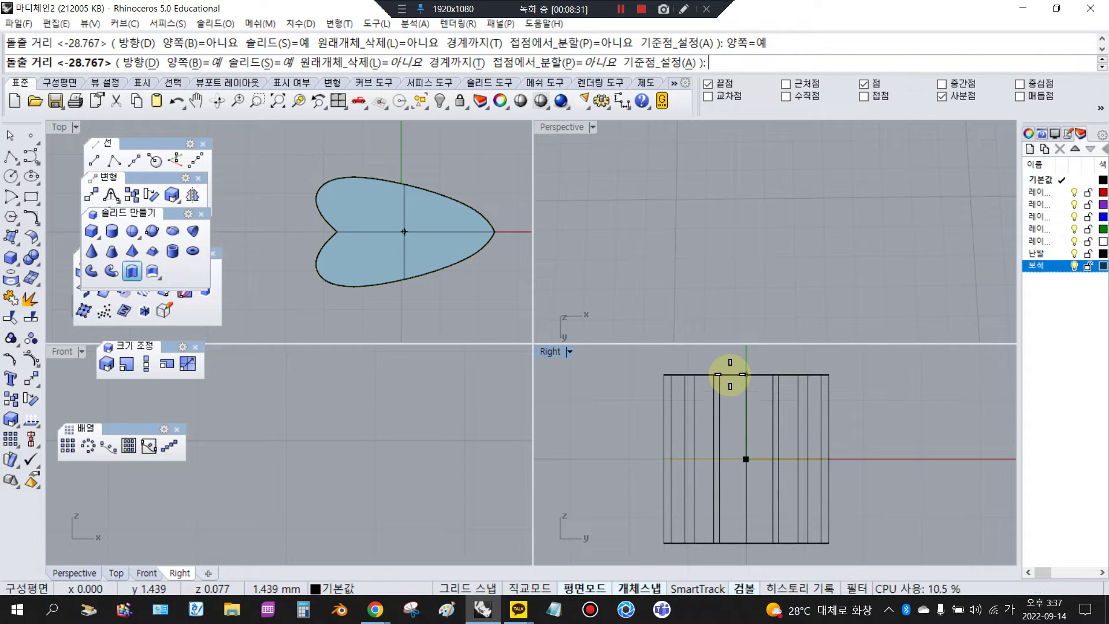
{"action": "left_click", "coordinate": [638, 386]}
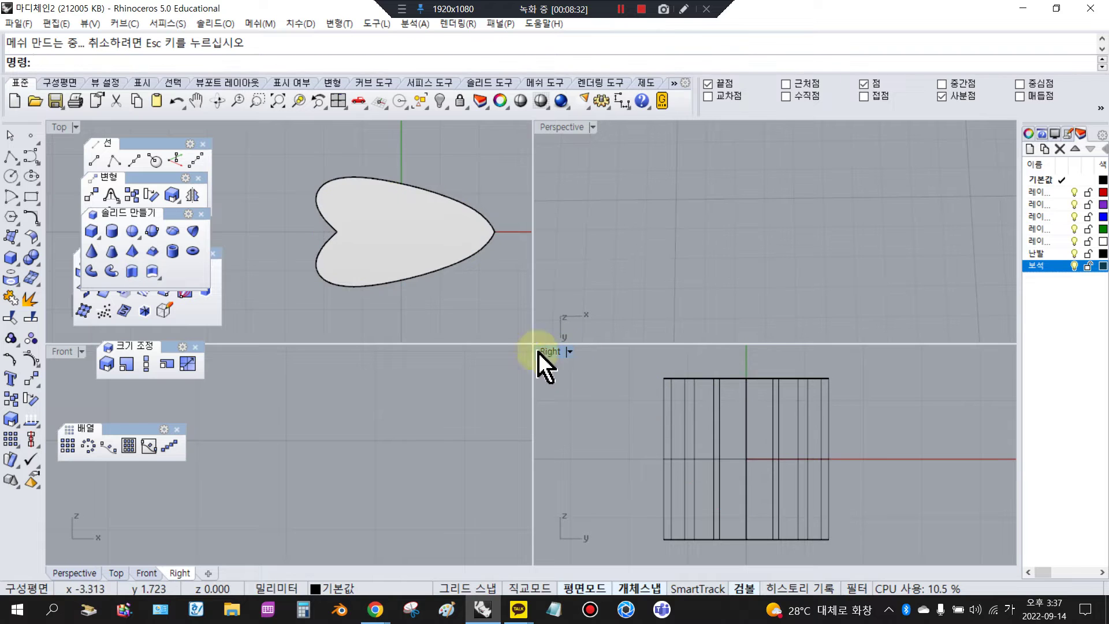
Step: In the Right view, draw a line about 3.1 mm long from the origin, slanting upward past the heart solid's side
{"action": "left_click", "coordinate": [93, 160]}
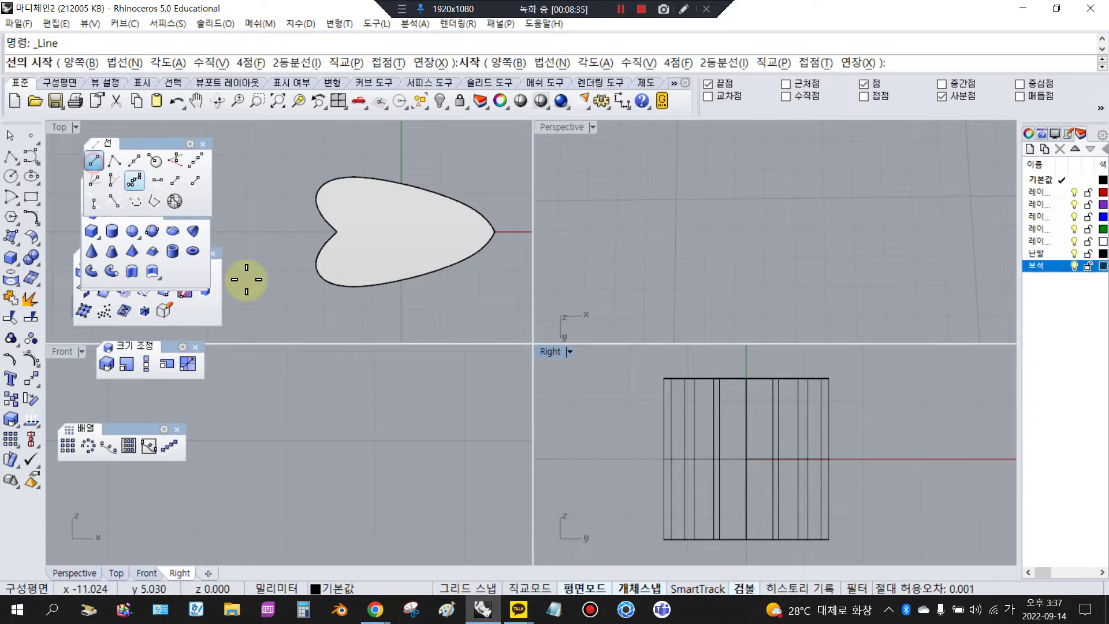
{"action": "type", "text": "0"}
{"action": "key", "text": "Return"}
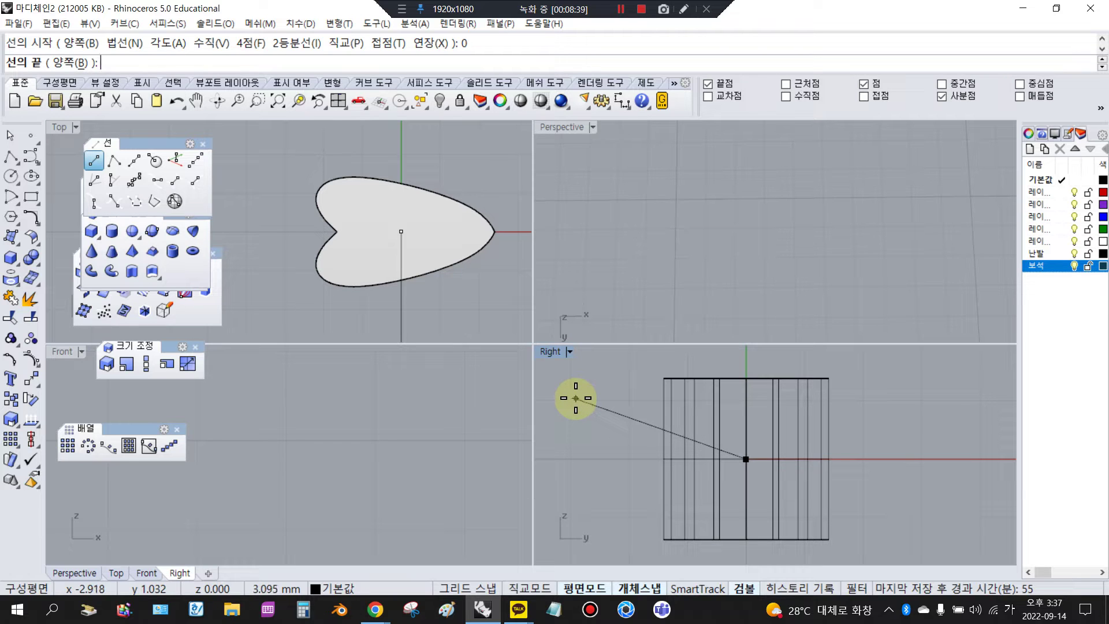
{"action": "left_click", "coordinate": [573, 395]}
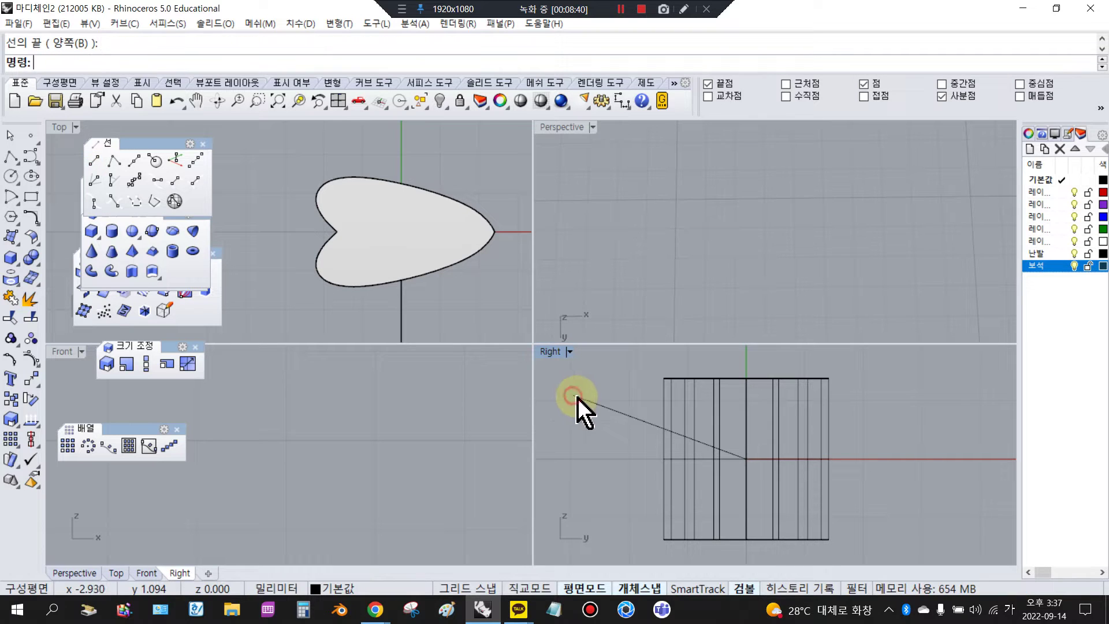
Step: Mirror the slanted line across the vertical axis through the origin, keeping the original to form a V
{"action": "left_click", "coordinate": [626, 416]}
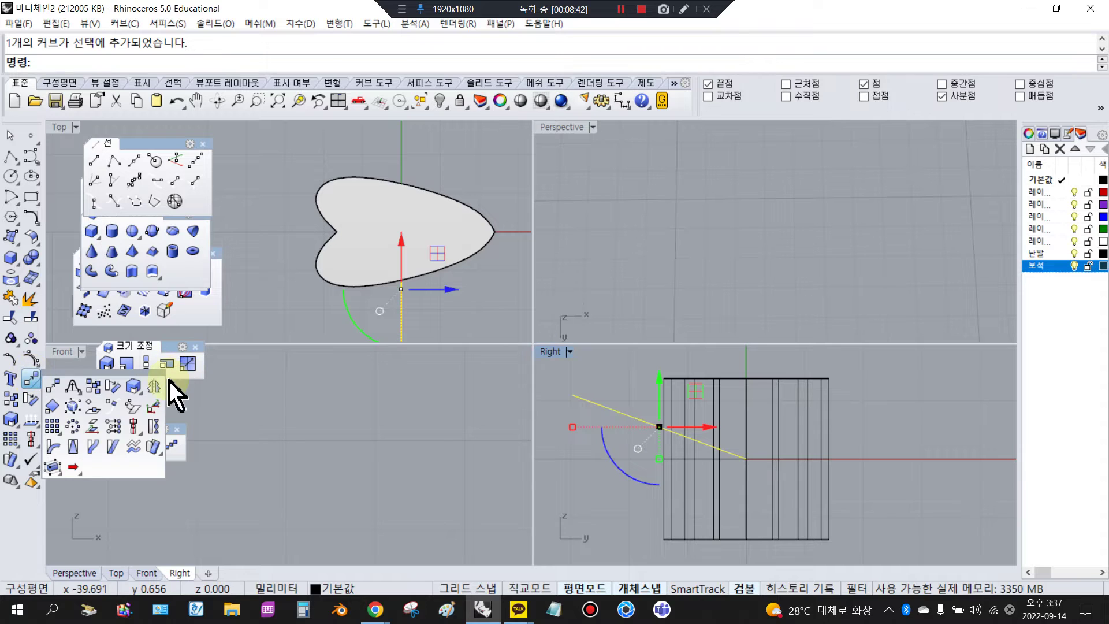
{"action": "left_click", "coordinate": [31, 378]}
{"action": "left_click", "coordinate": [739, 463]}
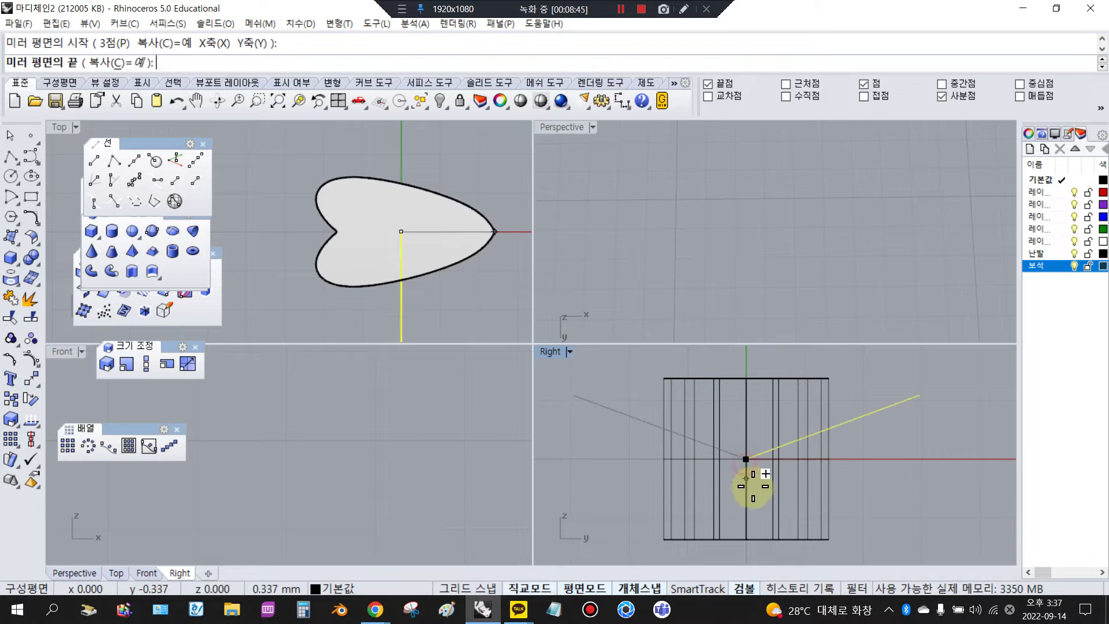
{"action": "left_click", "coordinate": [746, 520]}
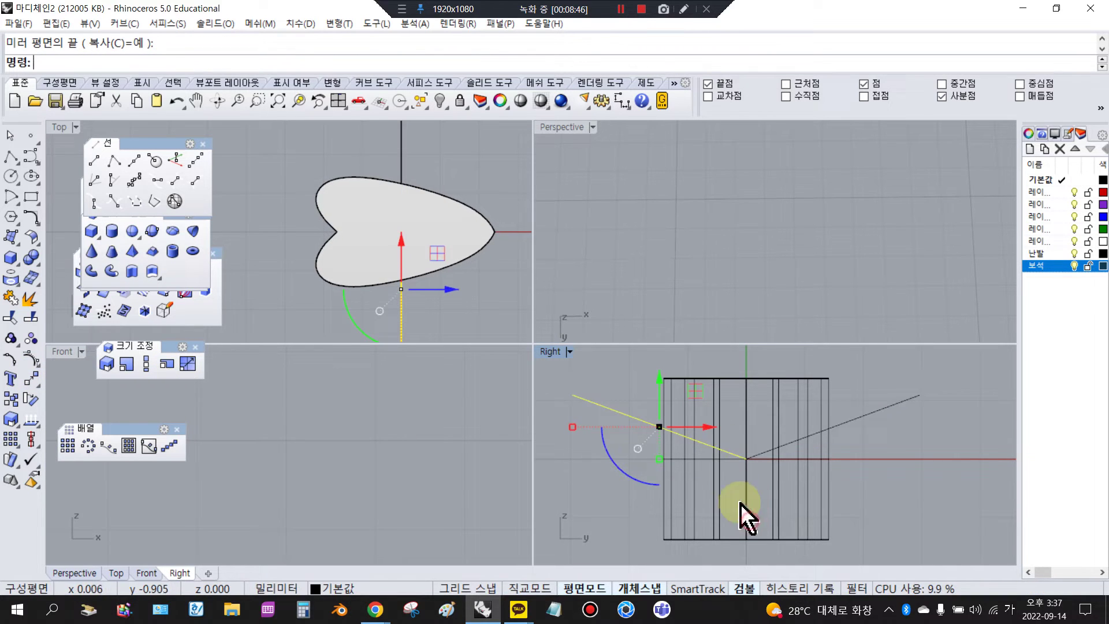
Step: Join the two slanted lines into one V-shaped curve and move it straight up about 0.67 mm
{"action": "left_click", "coordinate": [884, 428]}
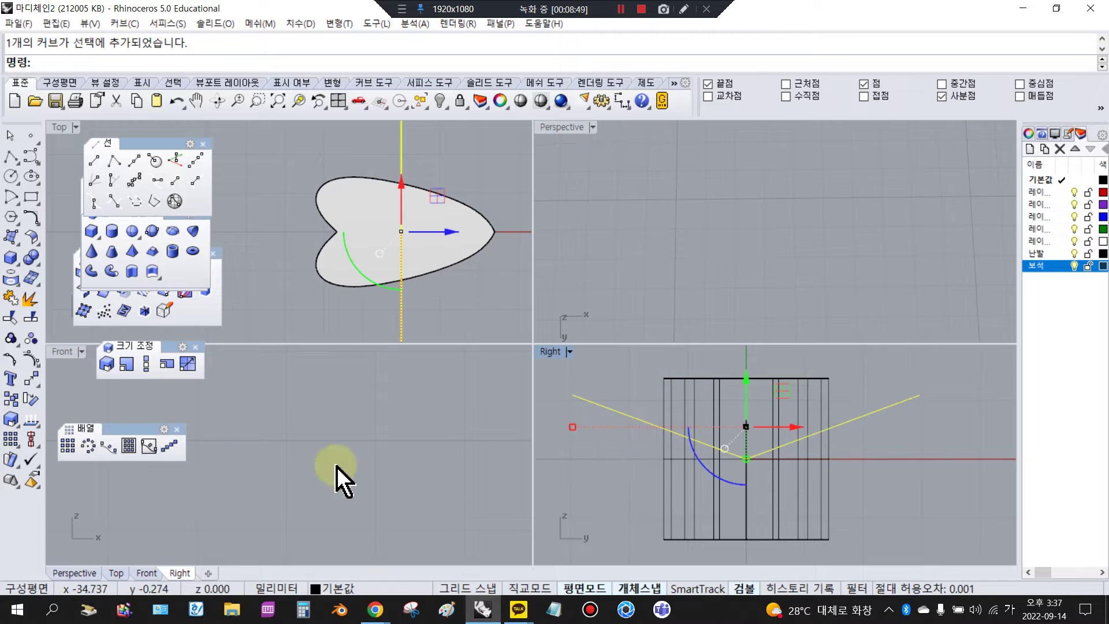
{"action": "left_click", "coordinate": [11, 298]}
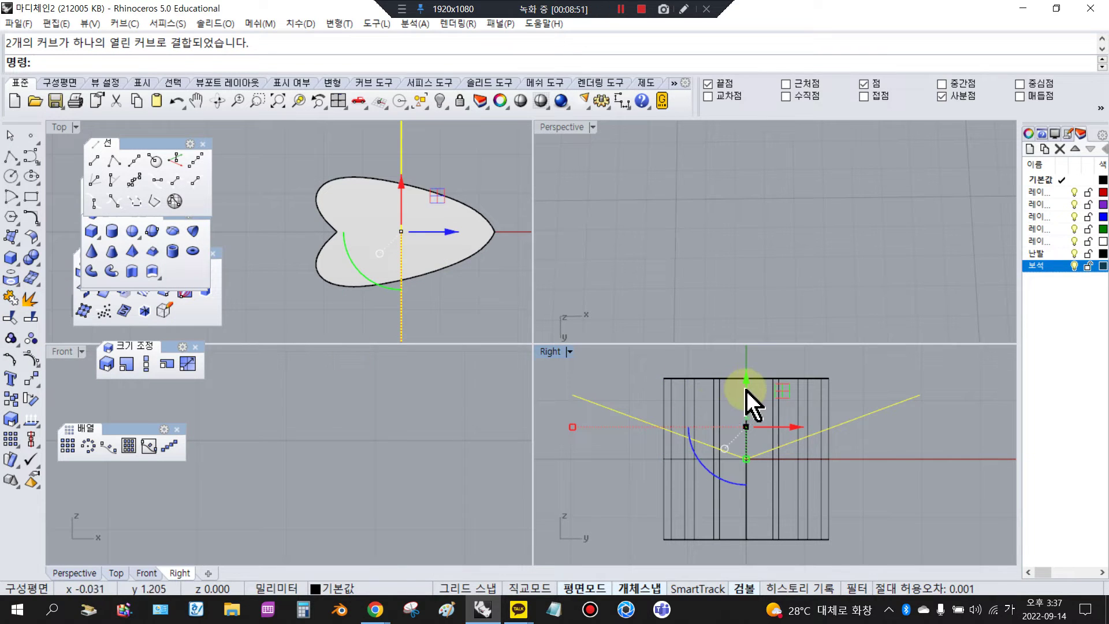
{"action": "left_click_drag", "start_coordinate": [749, 392], "coordinate": [745, 351]}
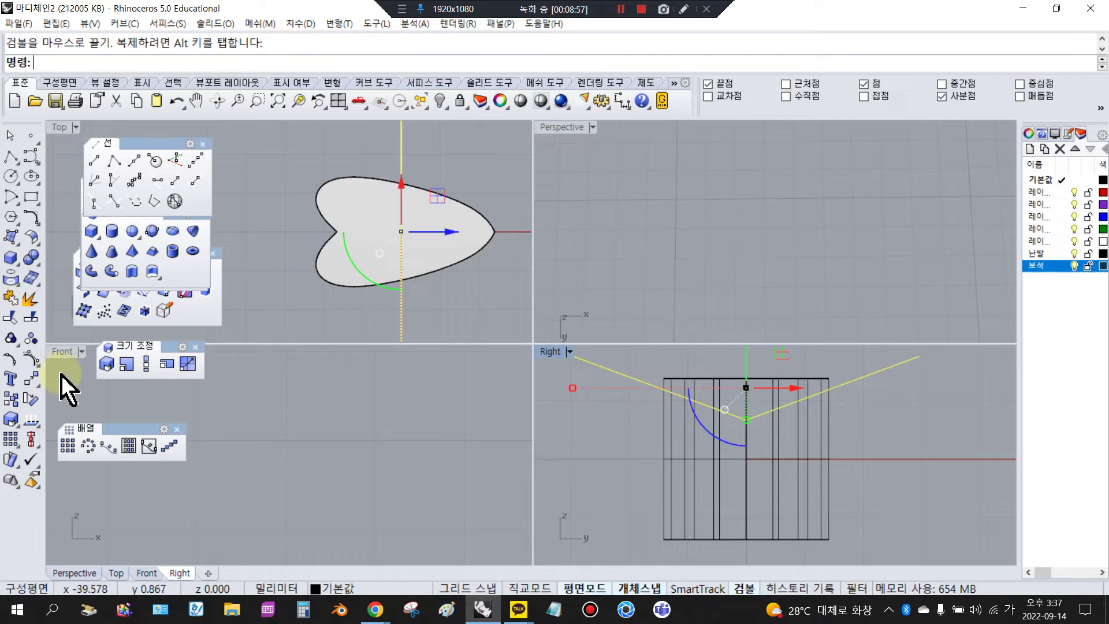
Step: Mirror a copy of the V-shaped curve across the horizontal axis, using 0 as the start of the mirror plane
{"action": "right_click", "coordinate": [395, 416]}
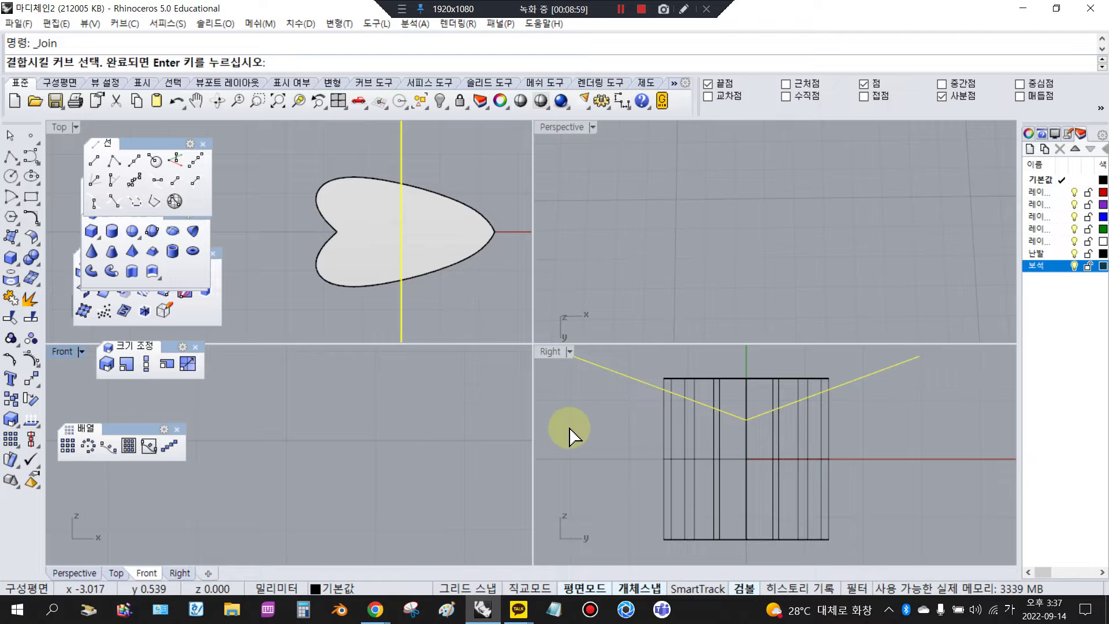
{"action": "left_click", "coordinate": [35, 380]}
{"action": "left_click", "coordinate": [152, 388]}
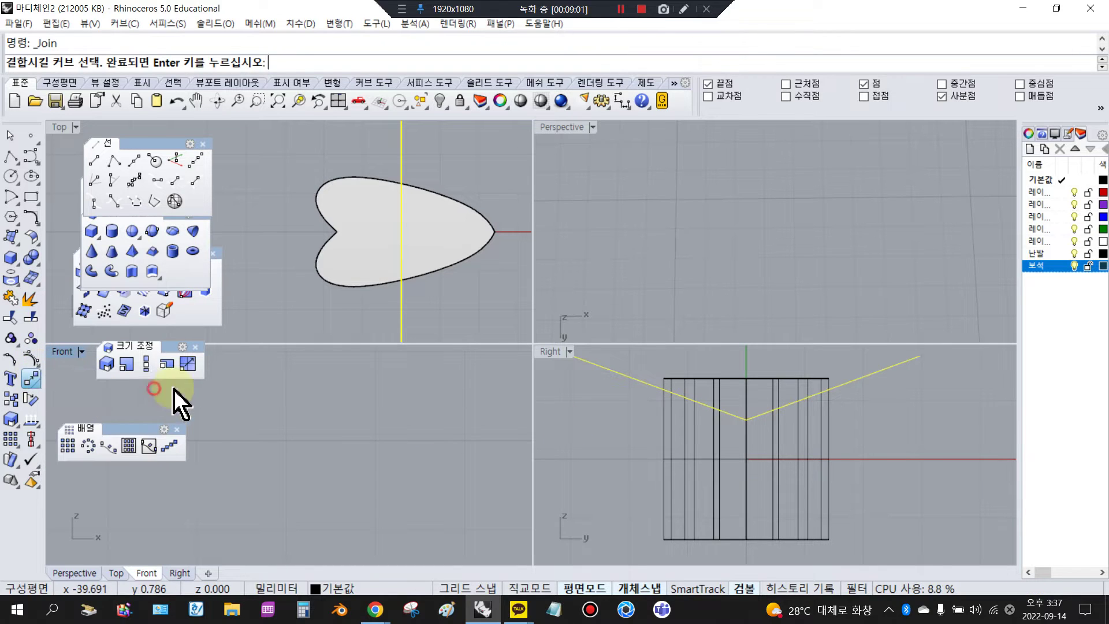
{"action": "type", "text": "0"}
{"action": "key", "text": "Return"}
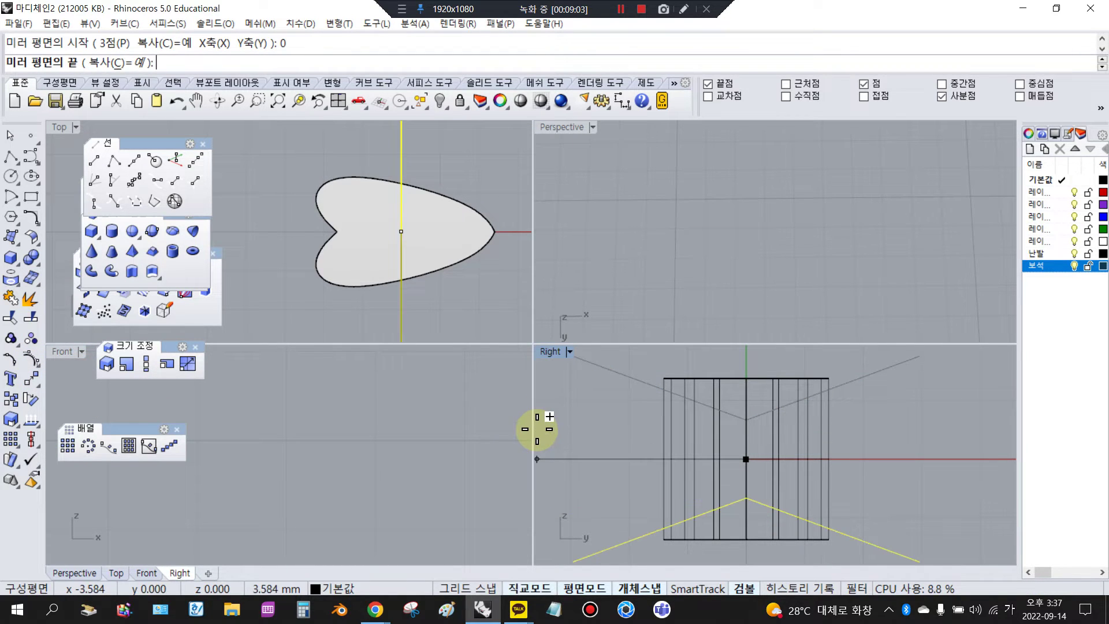
{"action": "key", "text": "Escape"}
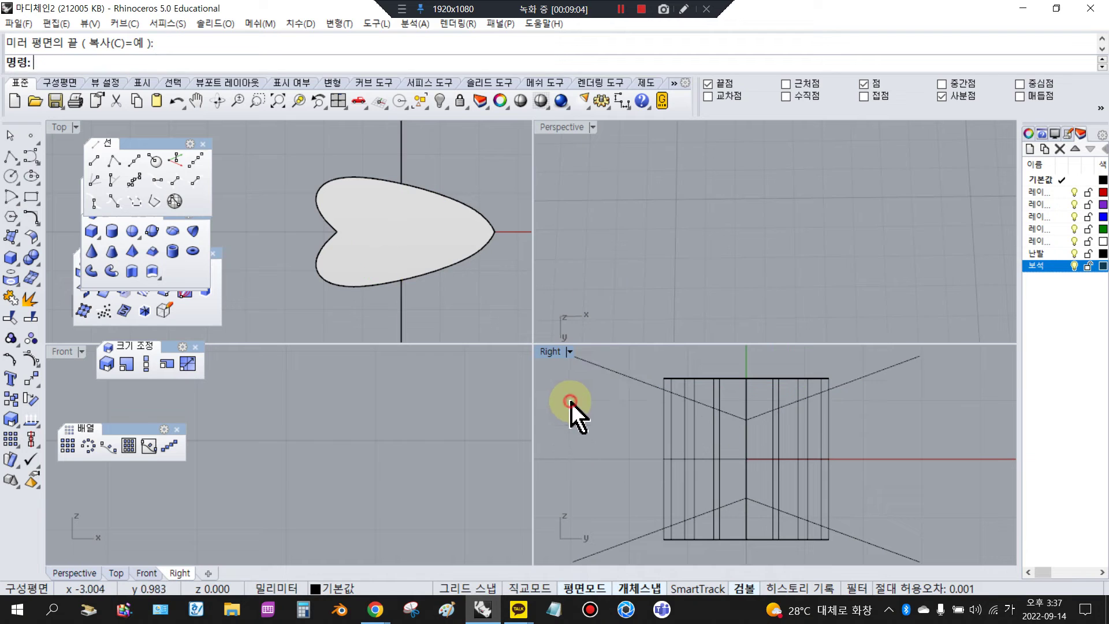
Step: Measure the vertical distance between the vertices of the two V-shaped curves without keeping the dimension
{"action": "left_click", "coordinate": [622, 100]}
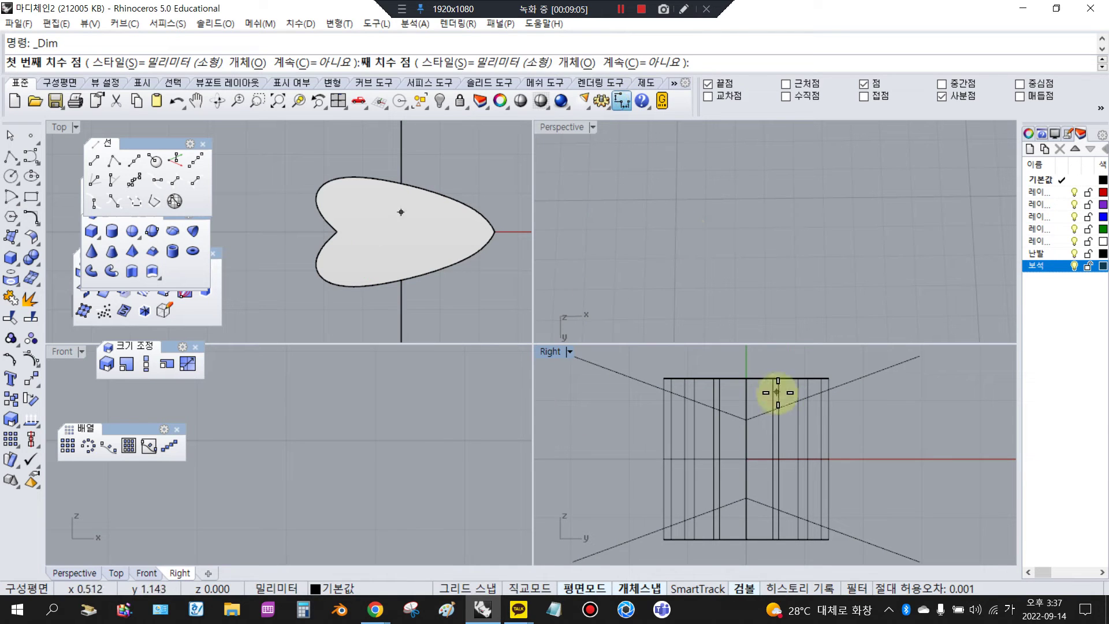
{"action": "left_click", "coordinate": [749, 501]}
{"action": "left_click", "coordinate": [665, 488]}
{"action": "scroll", "coordinate": [720, 490], "scroll_direction": "down", "scroll_amount": 3}
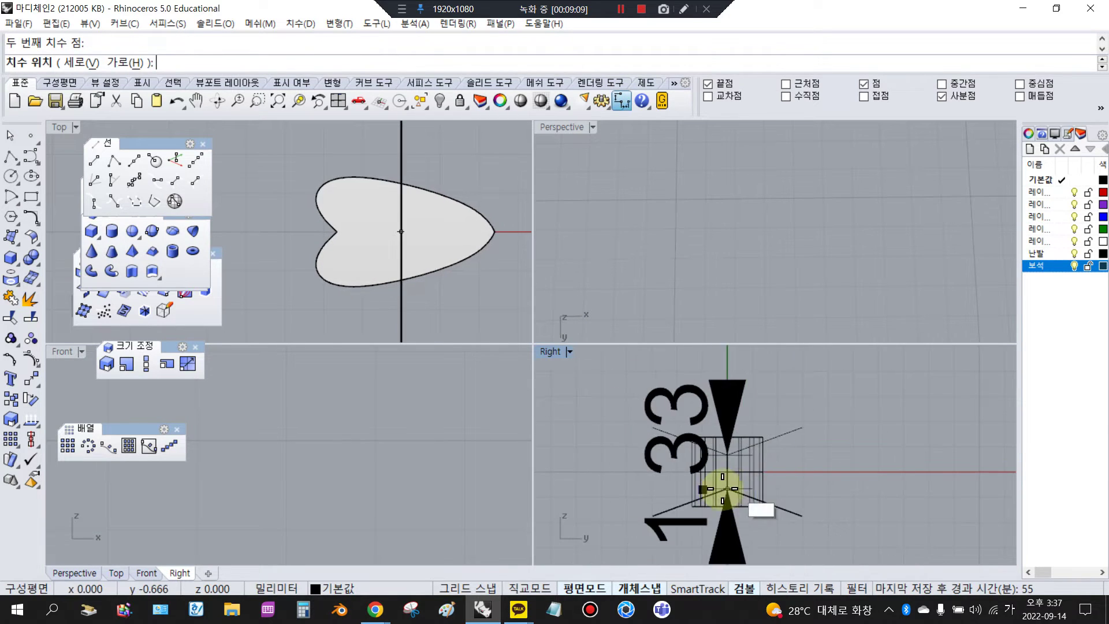
{"action": "key", "text": "Escape"}
{"action": "scroll", "coordinate": [701, 468], "scroll_direction": "up", "scroll_amount": 3}
Step: Enable intersection snapping and measure the height between the V-shaped curves along the heart solid's side
{"action": "key", "text": "Return"}
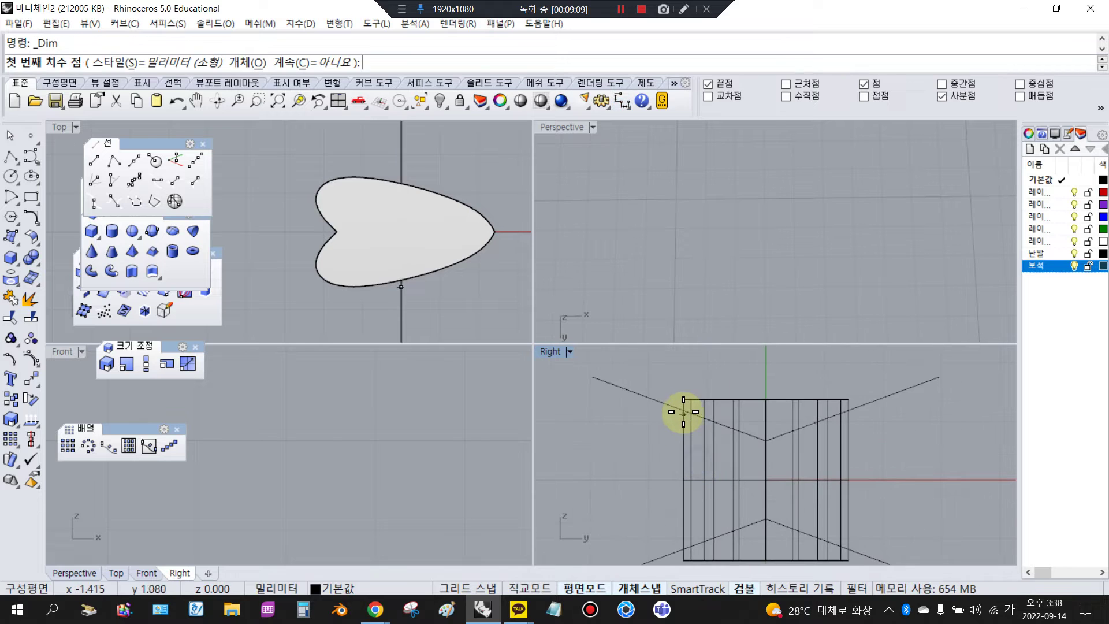
{"action": "left_click", "coordinate": [729, 96]}
{"action": "left_click", "coordinate": [685, 411]}
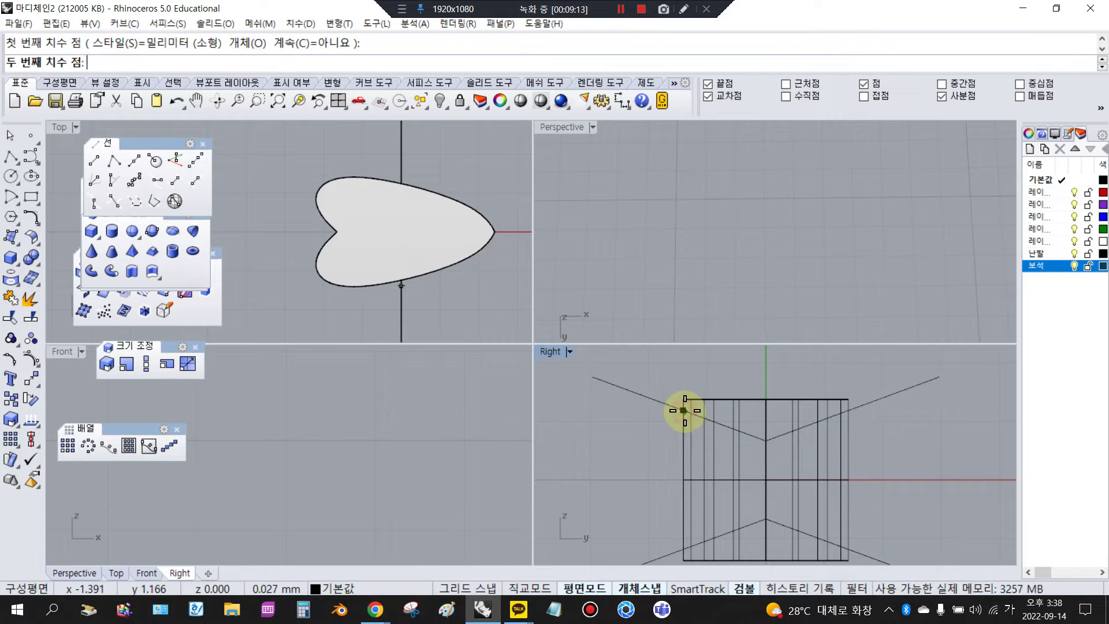
{"action": "scroll", "coordinate": [685, 512], "scroll_direction": "down", "scroll_amount": 3}
{"action": "left_click", "coordinate": [676, 515]}
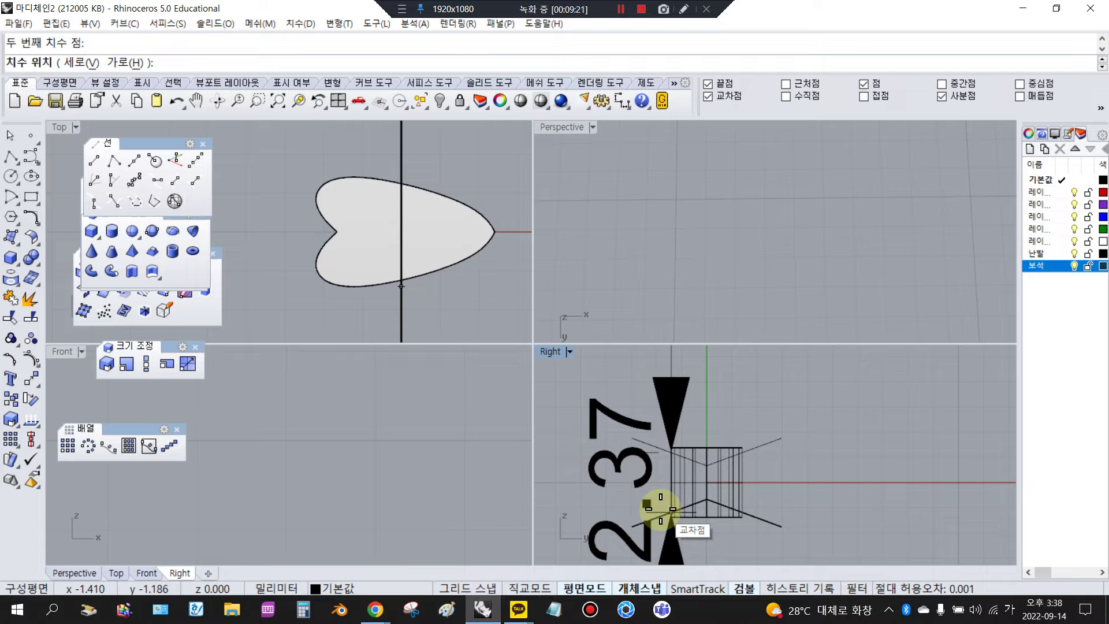
{"action": "key", "text": "Escape"}
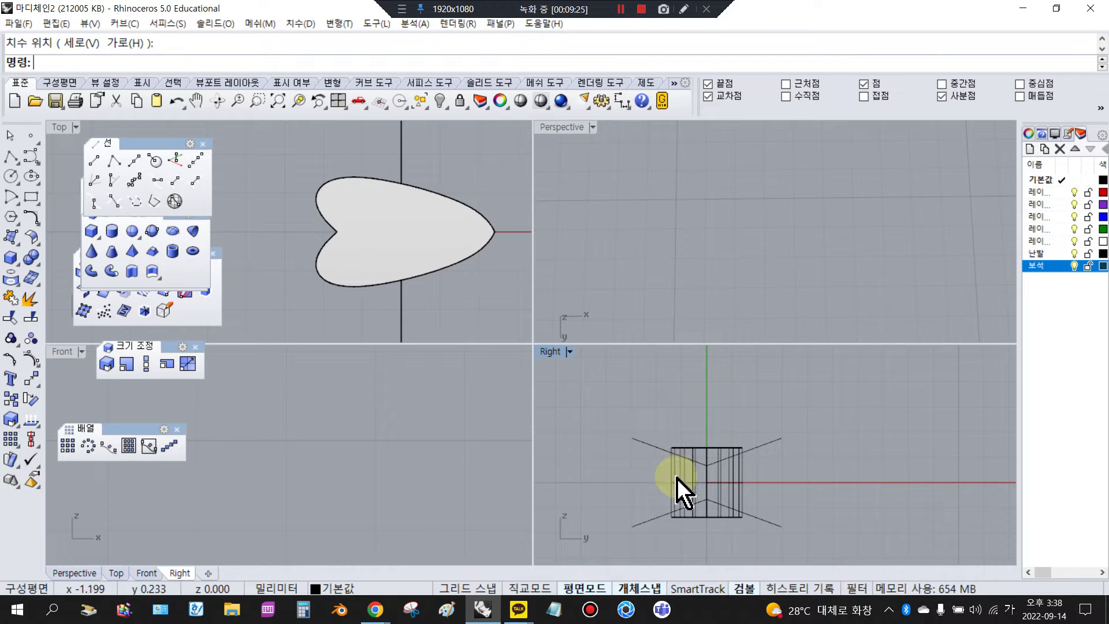
{"action": "right_click", "coordinate": [666, 428]}
{"action": "left_click", "coordinate": [664, 424]}
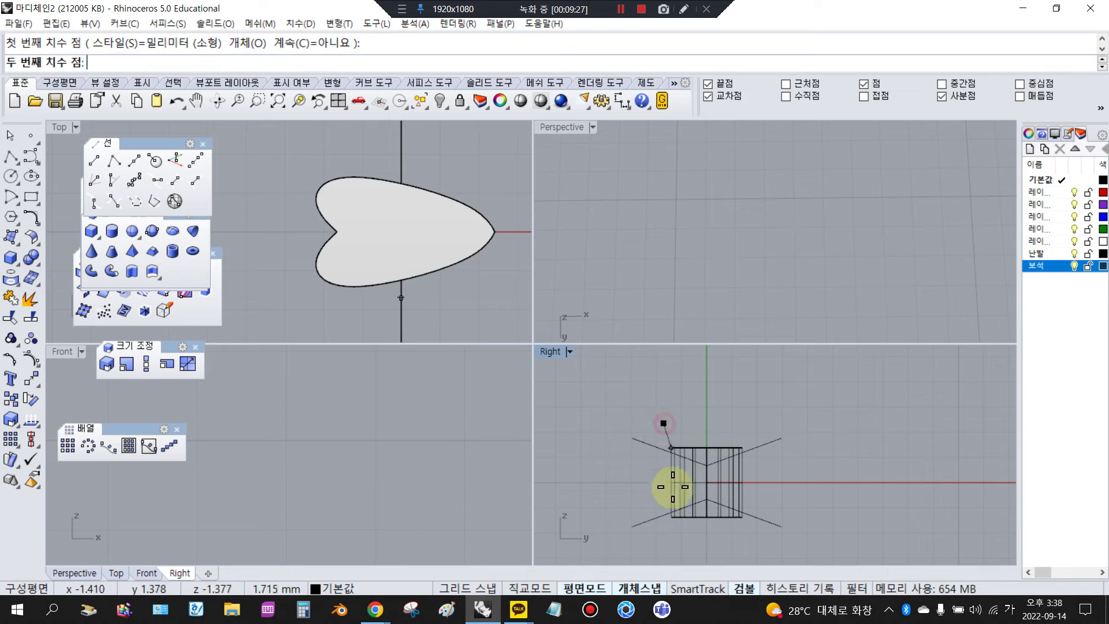
{"action": "left_click", "coordinate": [670, 538]}
{"action": "key", "text": "Escape"}
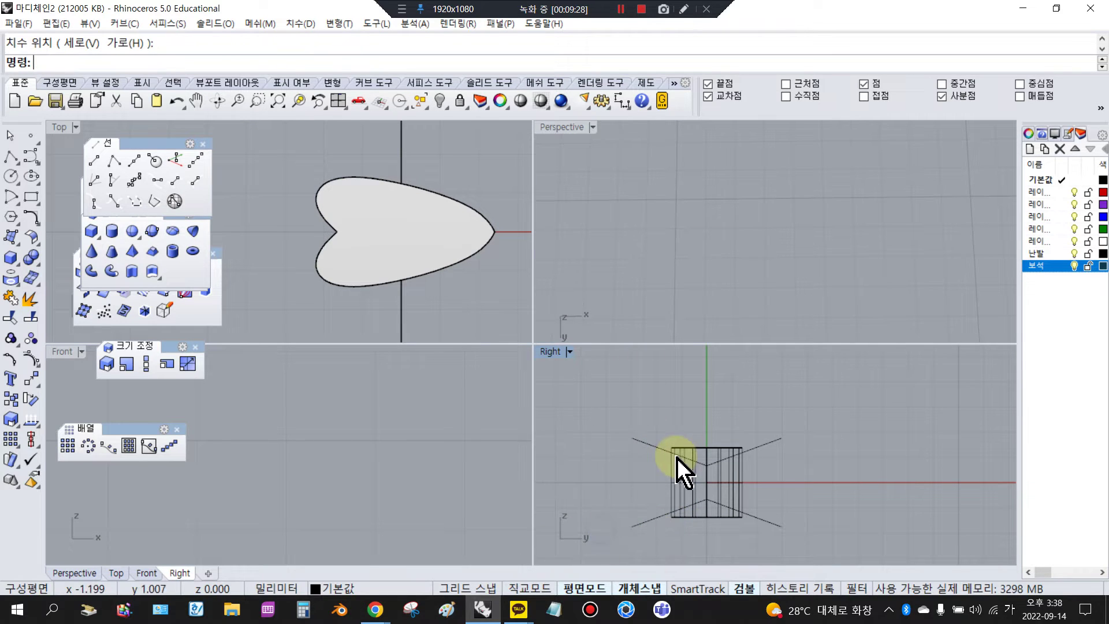
Step: Extrude both V-shaped curves to both sides as open surfaces that reach past the two ends of the heart solid
{"action": "right_click_drag", "start_coordinate": [691, 484], "coordinate": [688, 442]}
{"action": "scroll", "coordinate": [691, 440], "scroll_direction": "up", "scroll_amount": 2}
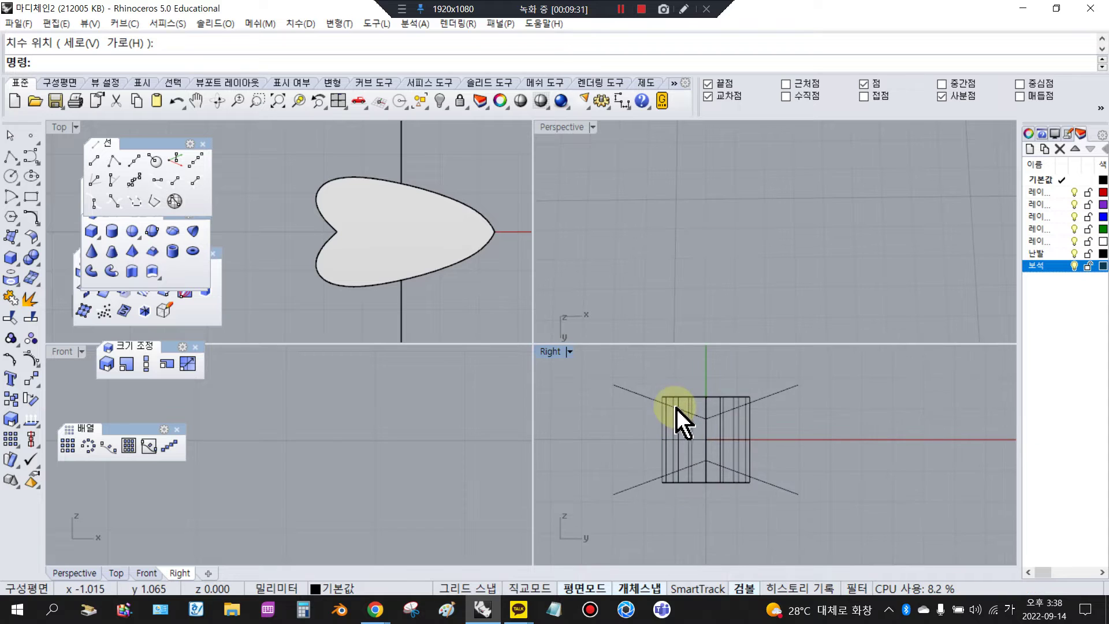
{"action": "left_click", "coordinate": [646, 396]}
{"action": "left_click_drag", "start_coordinate": [647, 428], "coordinate": [645, 488]}
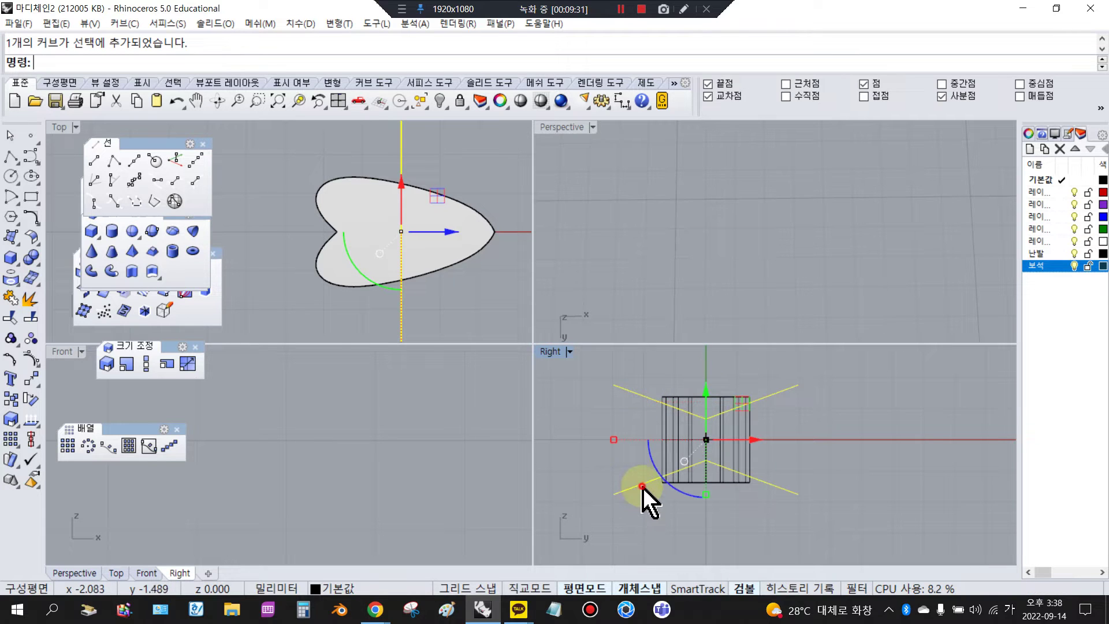
{"action": "left_click", "coordinate": [12, 244]}
{"action": "left_click", "coordinate": [33, 285]}
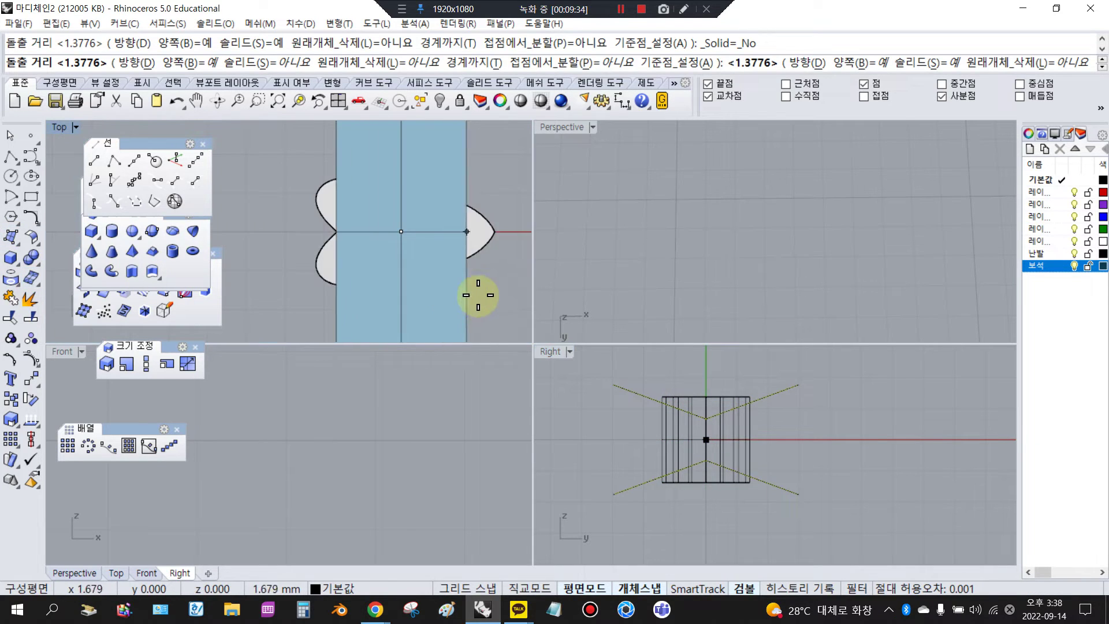
{"action": "left_click", "coordinate": [691, 214]}
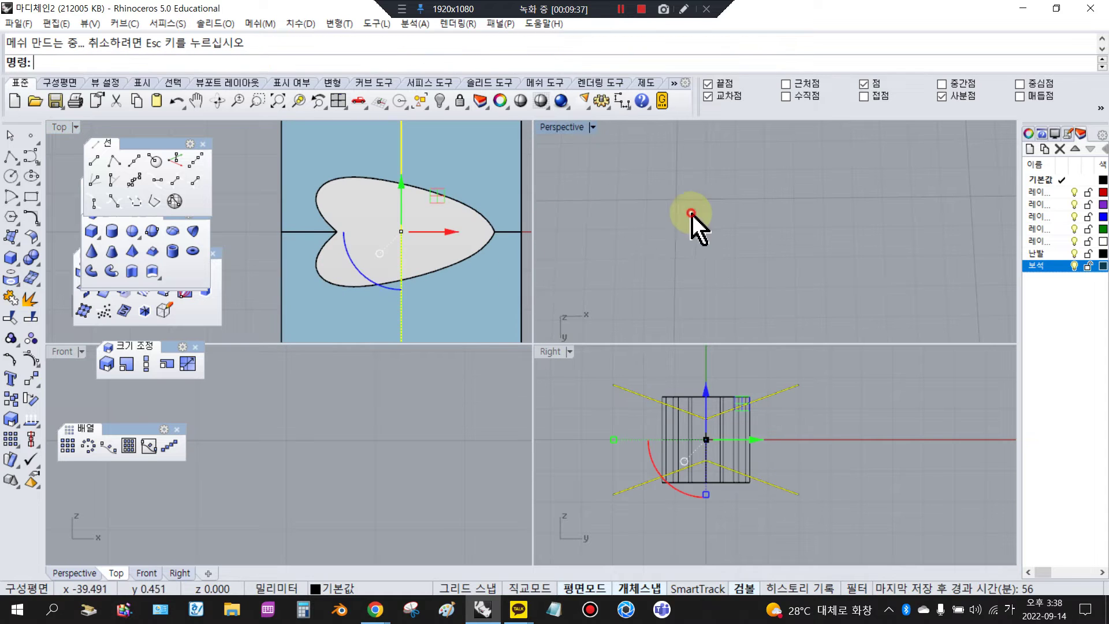
Step: Inspect the two extruded V surfaces in the Perspective view and flip the normal direction of the lower one
{"action": "scroll", "coordinate": [853, 213], "scroll_direction": "down", "scroll_amount": 5}
{"action": "right_click_drag", "start_coordinate": [854, 215], "coordinate": [715, 198]}
{"action": "scroll", "coordinate": [629, 218], "scroll_direction": "up", "scroll_amount": 3}
{"action": "left_click", "coordinate": [626, 213]}
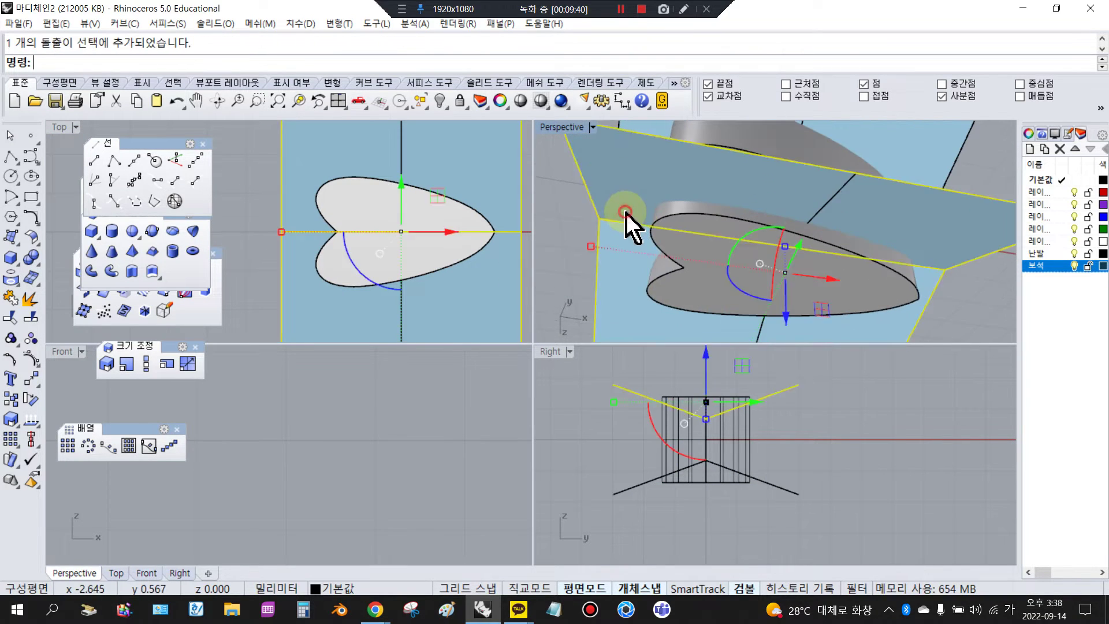
{"action": "right_click_drag", "start_coordinate": [679, 209], "coordinate": [701, 278]}
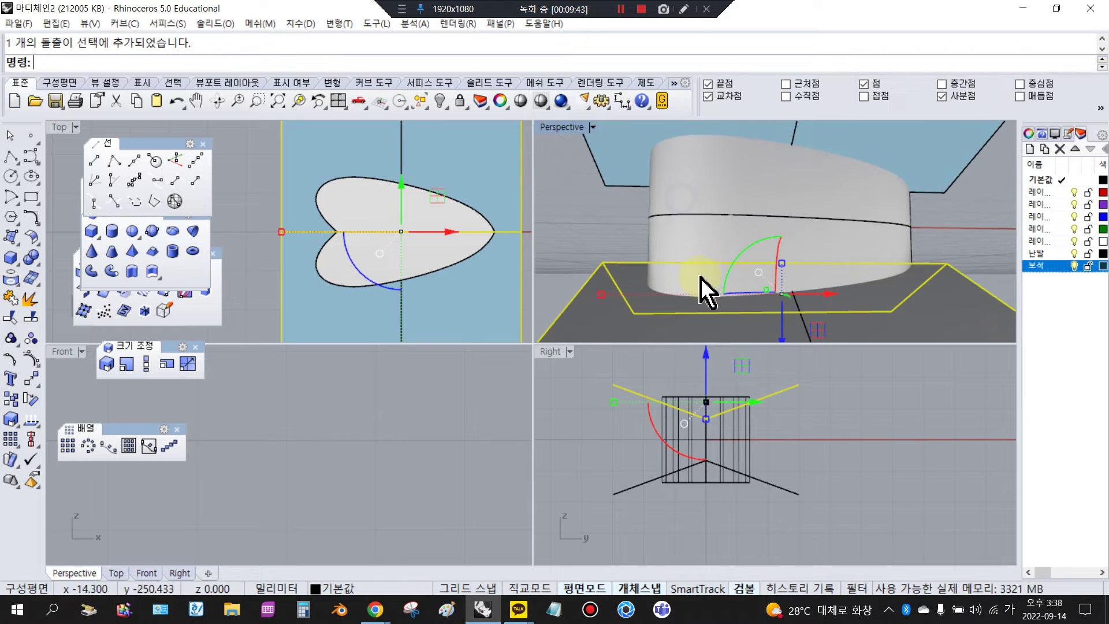
{"action": "left_click", "coordinate": [829, 125]}
{"action": "scroll", "coordinate": [834, 189], "scroll_direction": "down", "scroll_amount": 5}
{"action": "scroll", "coordinate": [818, 127], "scroll_direction": "up", "scroll_amount": 2}
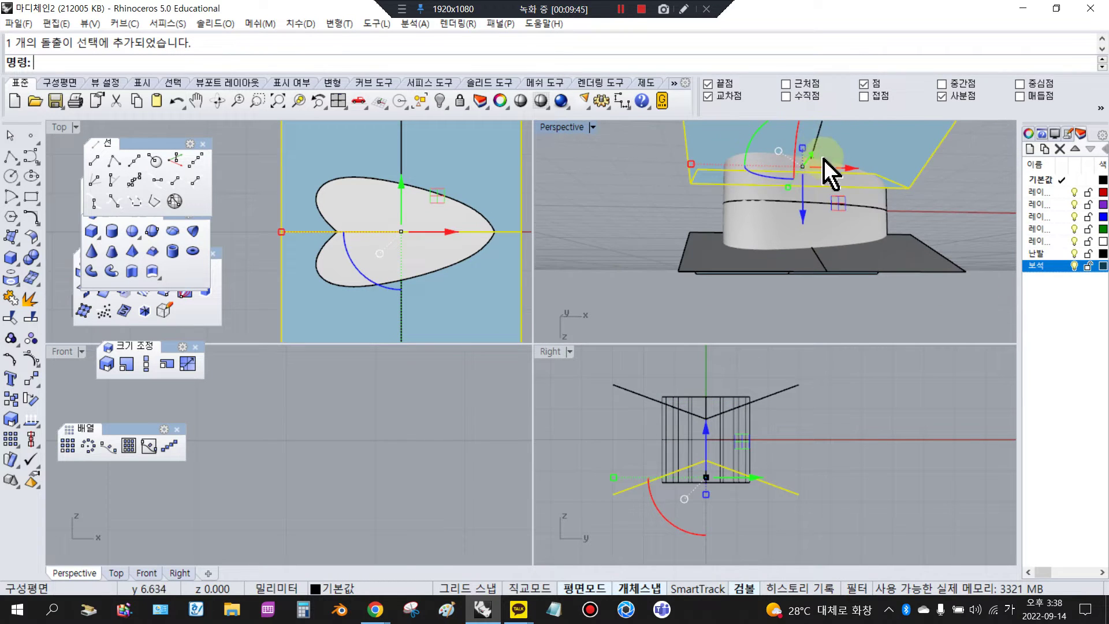
{"action": "right_click_drag", "start_coordinate": [730, 220], "coordinate": [787, 249]}
{"action": "scroll", "coordinate": [751, 196], "scroll_direction": "up", "scroll_amount": 5}
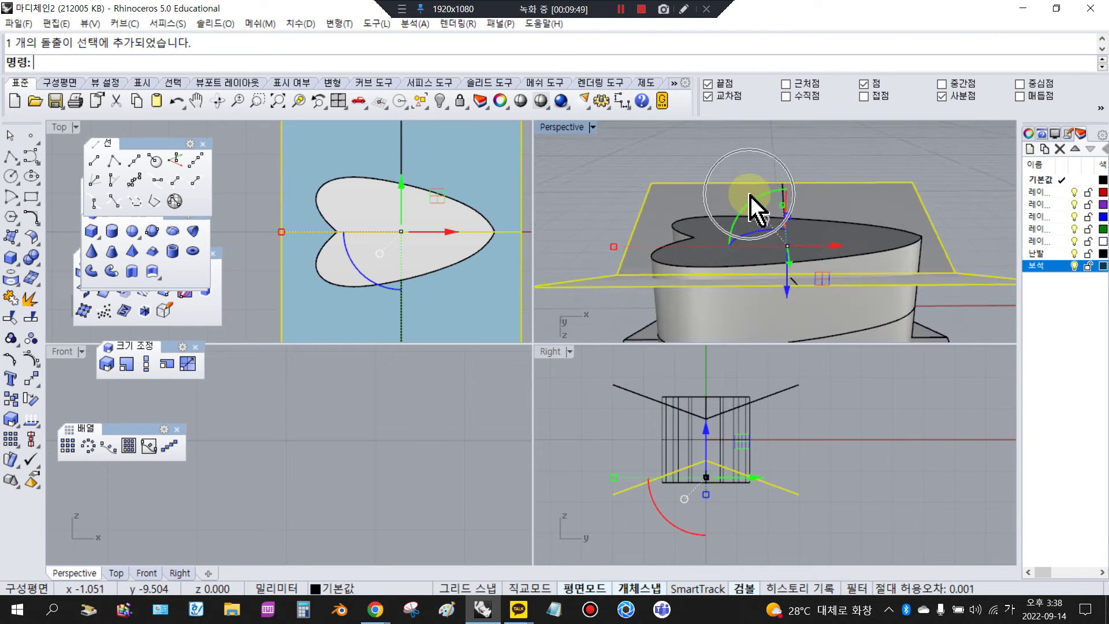
{"action": "left_click", "coordinate": [751, 196]}
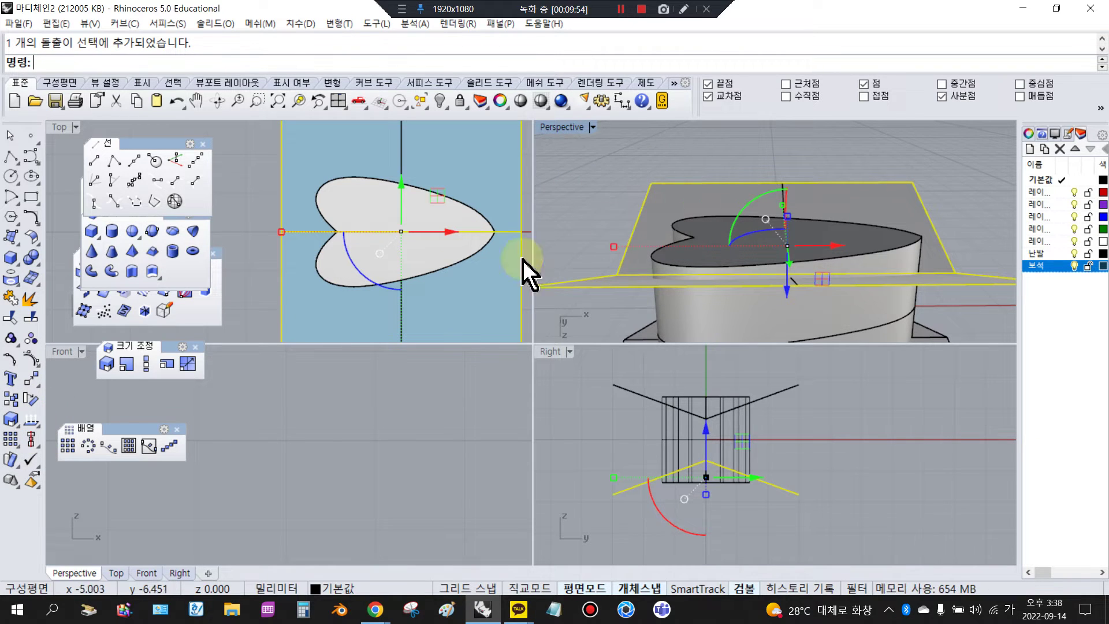
{"action": "left_click", "coordinate": [30, 420]}
{"action": "left_click", "coordinate": [385, 416]}
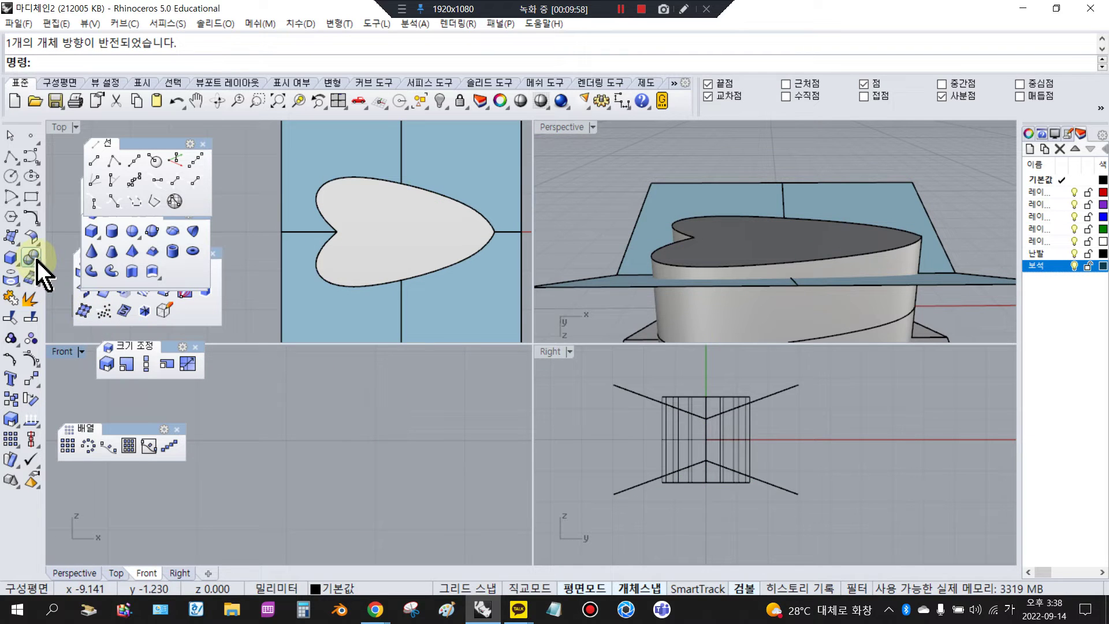
Step: Cut the heart solid with the lower V-shaped surface using Boolean Difference
{"action": "left_click_drag", "start_coordinate": [37, 259], "coordinate": [72, 260]}
{"action": "left_click", "coordinate": [72, 266]}
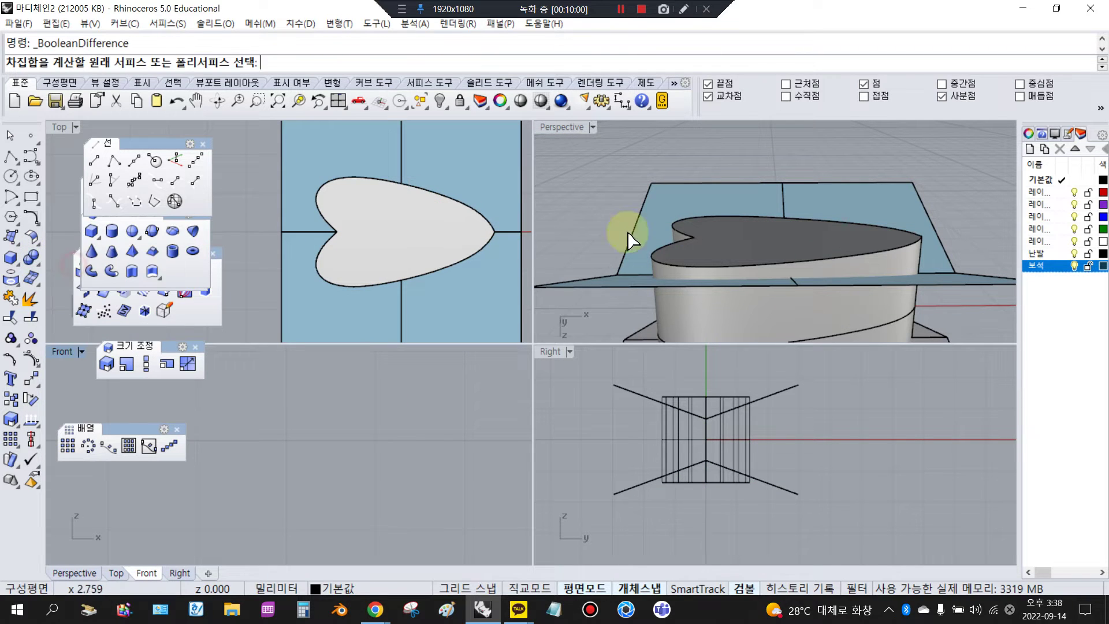
{"action": "left_click", "coordinate": [720, 242]}
{"action": "key", "text": "Escape"}
{"action": "left_click", "coordinate": [725, 245]}
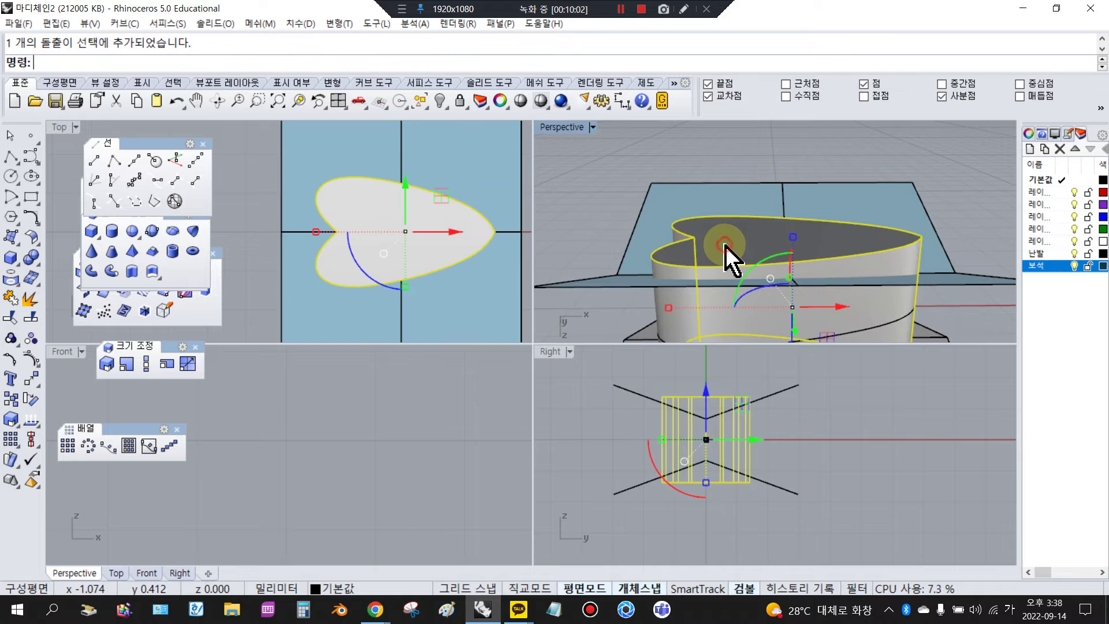
{"action": "right_click", "coordinate": [725, 245]}
{"action": "left_click", "coordinate": [720, 192]}
{"action": "right_click", "coordinate": [719, 192]}
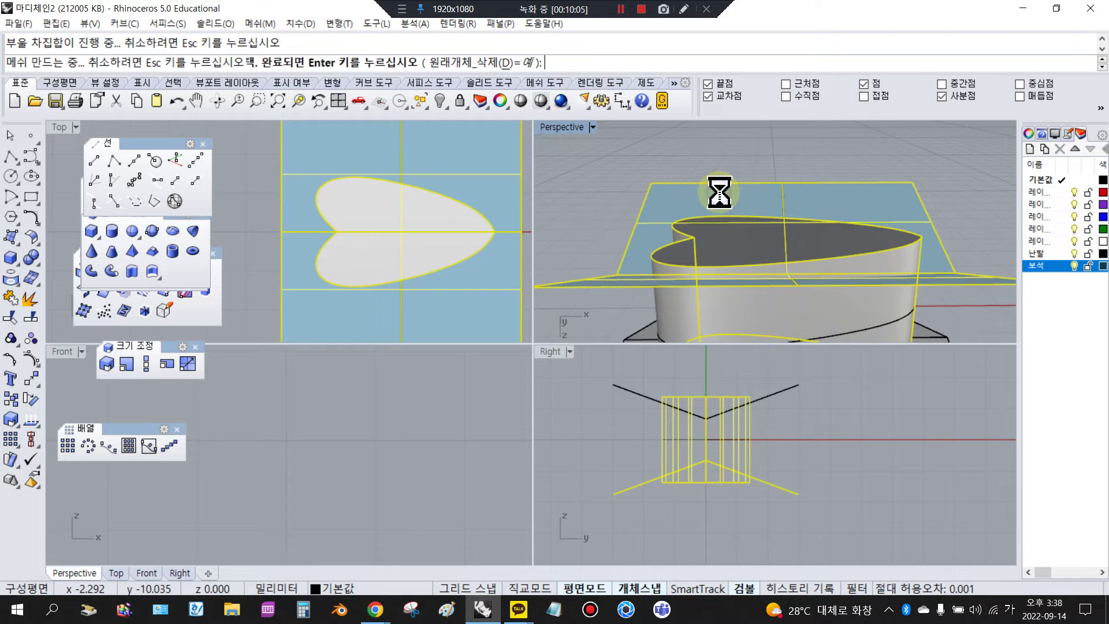
Step: Cut the heart solid with the remaining upper V-shaped surface using Boolean Difference and check the trimmed shape from another angle
{"action": "scroll", "coordinate": [722, 192], "scroll_direction": "down", "scroll_amount": 6}
{"action": "scroll", "coordinate": [730, 246], "scroll_direction": "up", "scroll_amount": 4}
{"action": "right_click", "coordinate": [730, 247]}
{"action": "left_click", "coordinate": [730, 246]}
{"action": "right_click", "coordinate": [729, 247]}
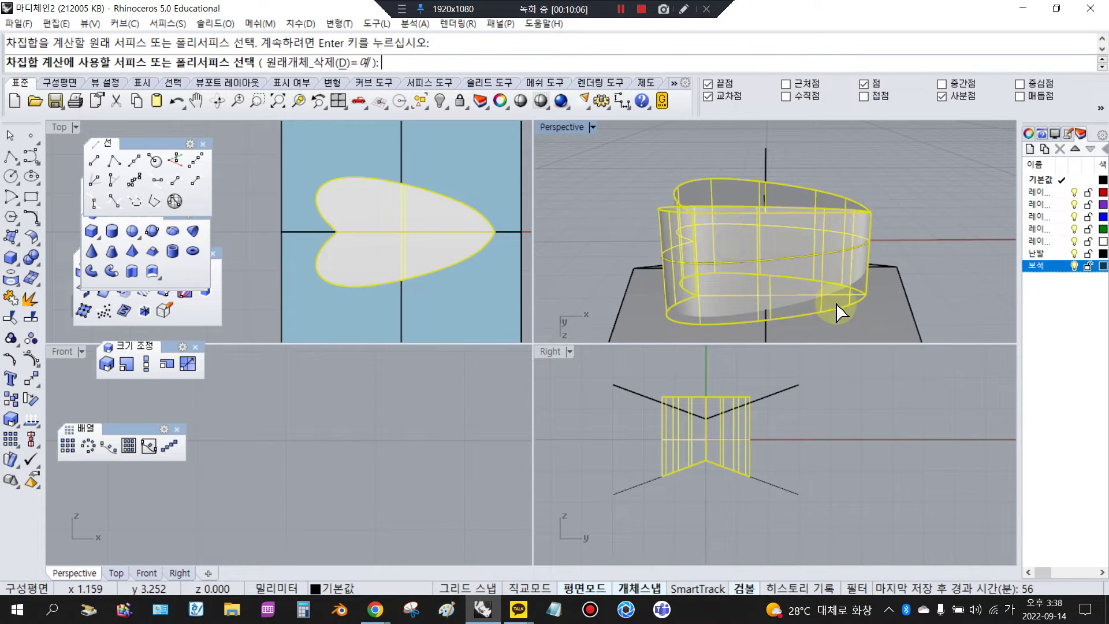
{"action": "left_click", "coordinate": [836, 303]}
{"action": "right_click", "coordinate": [836, 303]}
{"action": "right_click_drag", "start_coordinate": [758, 271], "coordinate": [912, 298]}
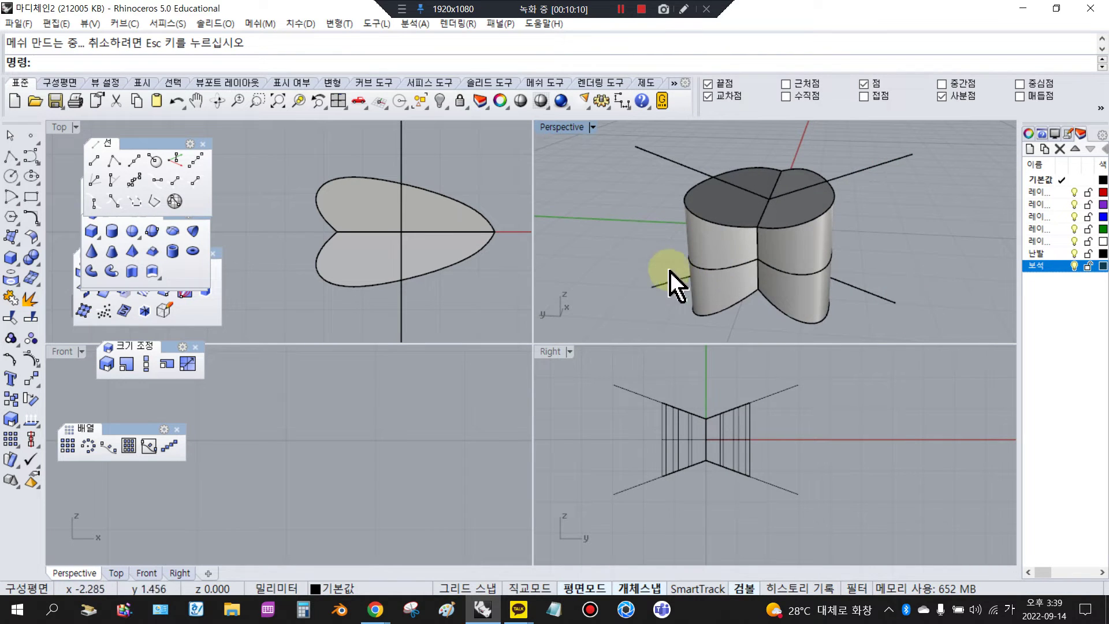
Step: Delete the demonstration heart solid with its V-shaped curves and show all hidden objects again
{"action": "scroll", "coordinate": [421, 232], "scroll_direction": "down", "scroll_amount": 5}
{"action": "left_click", "coordinate": [362, 172]}
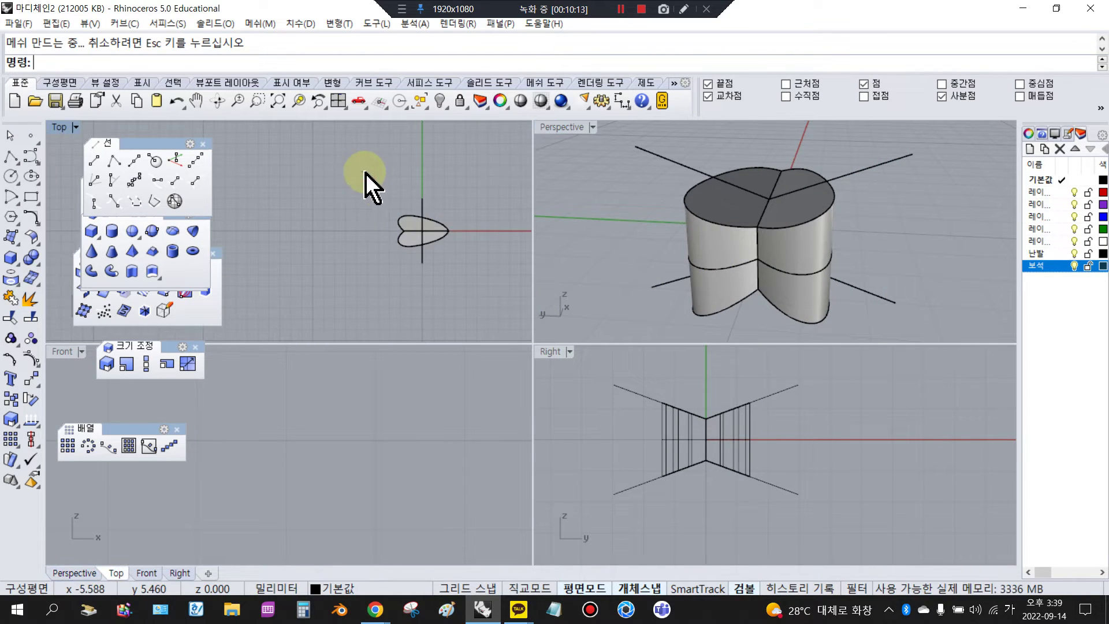
{"action": "left_click_drag", "start_coordinate": [366, 172], "coordinate": [531, 358]}
{"action": "key", "text": "Delete"}
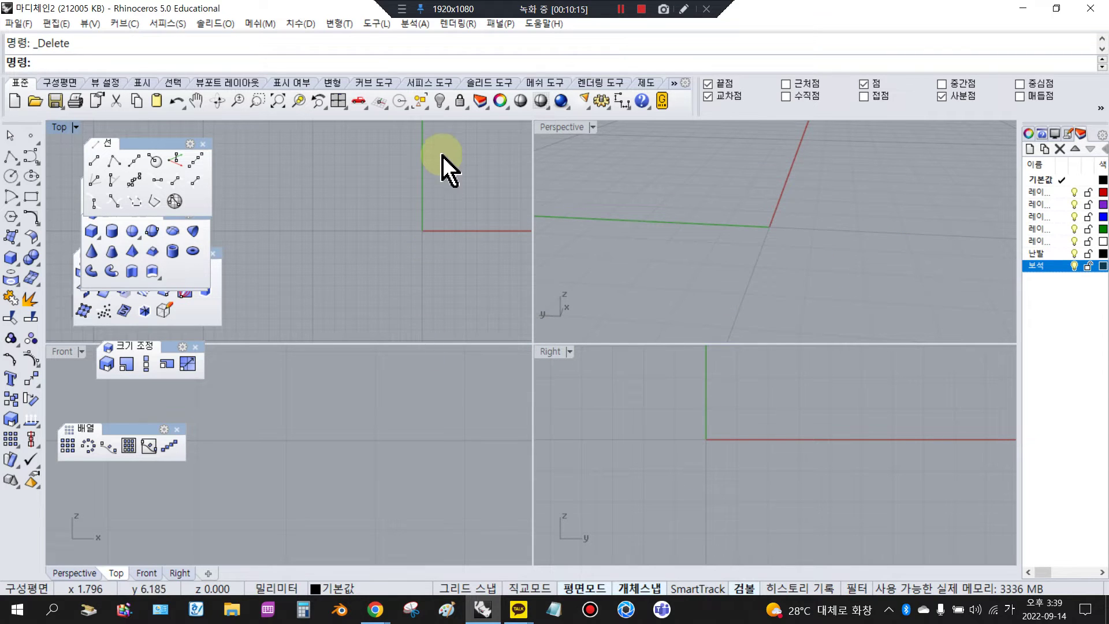
{"action": "left_click", "coordinate": [442, 101]}
{"action": "left_click", "coordinate": [458, 188]}
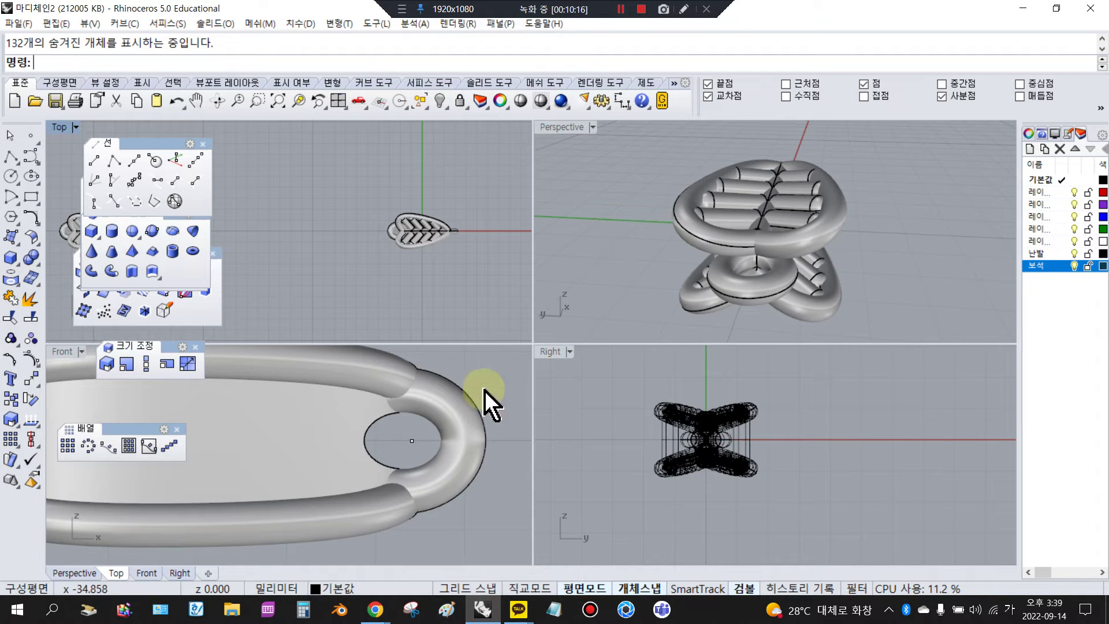
Step: Delete the complete leaf link that sits at the origin, leaving the neighbouring links in place
{"action": "scroll", "coordinate": [486, 399], "scroll_direction": "down", "scroll_amount": 10}
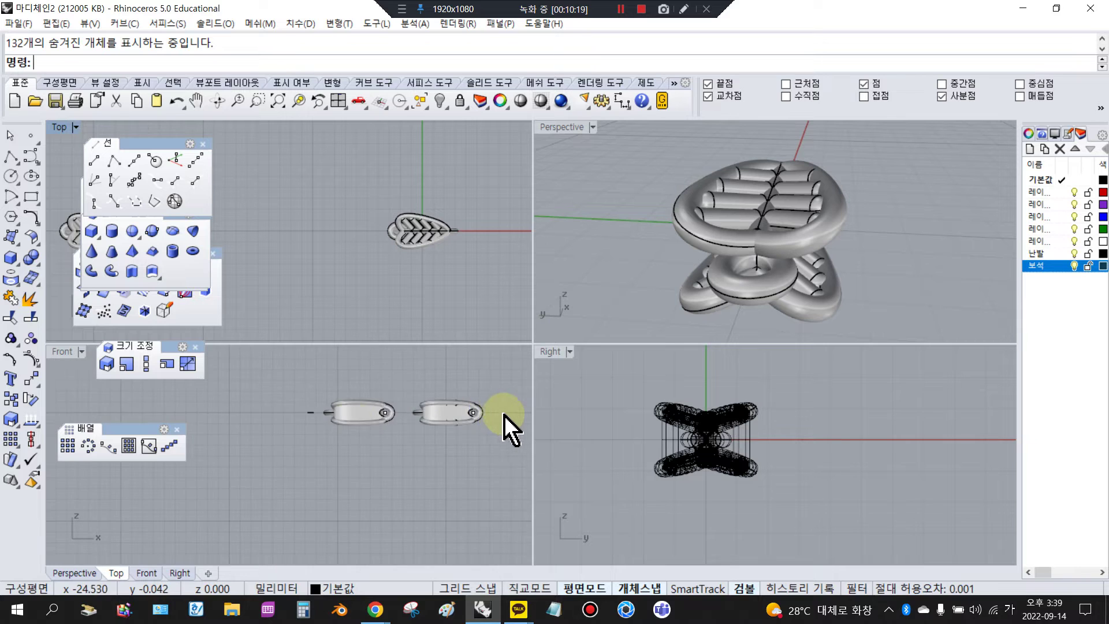
{"action": "scroll", "coordinate": [480, 430], "scroll_direction": "up", "scroll_amount": 8}
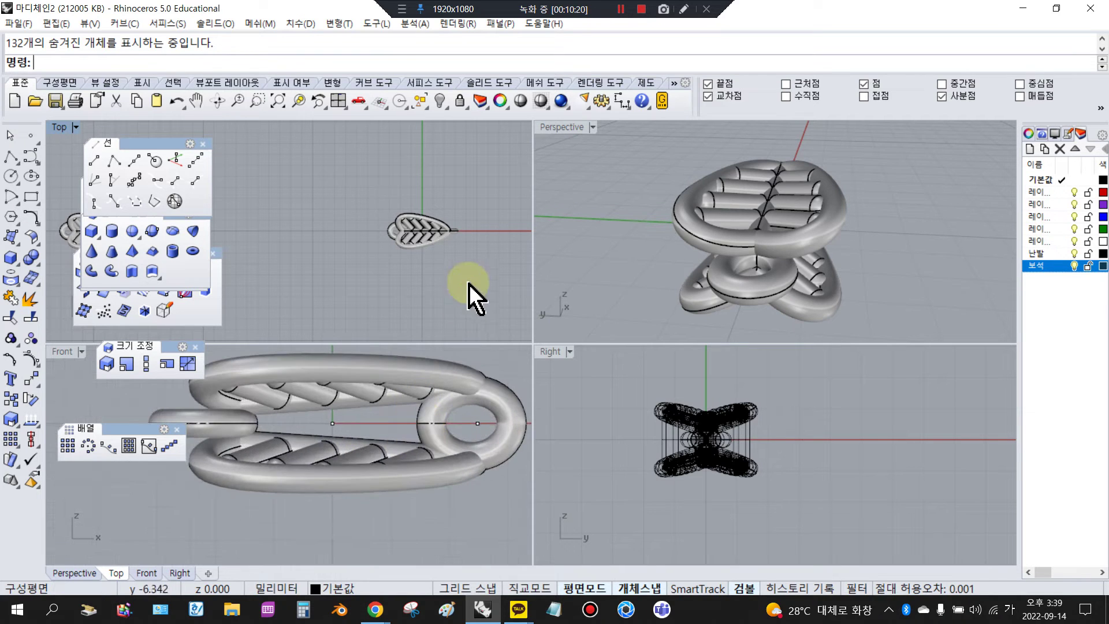
{"action": "left_click_drag", "start_coordinate": [372, 198], "coordinate": [483, 295]}
{"action": "key", "text": "Delete"}
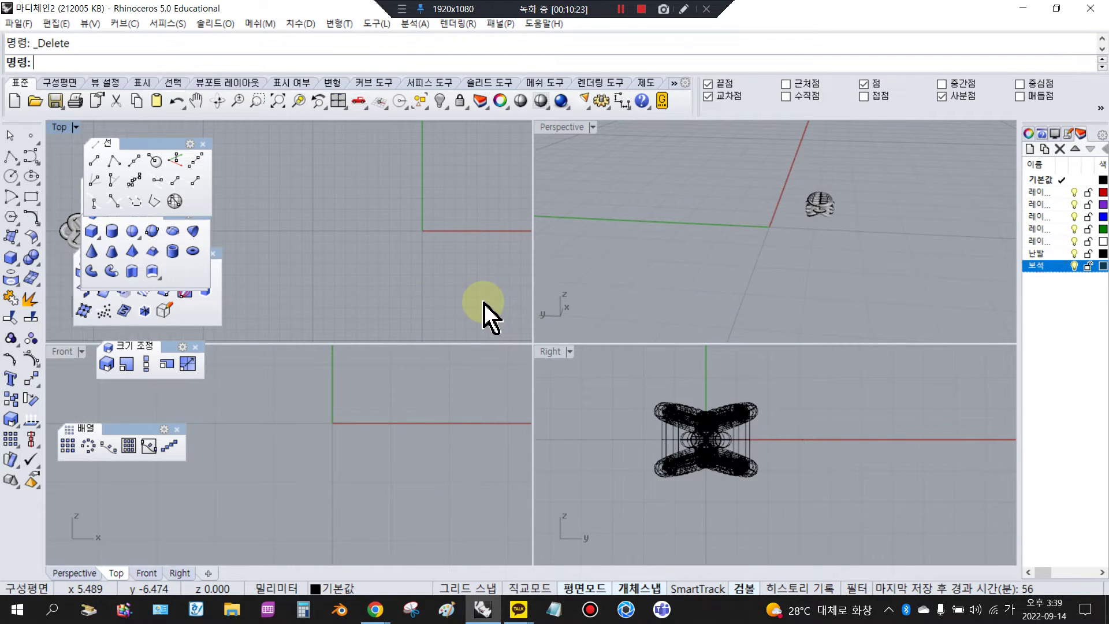
Step: Move the leaf link with the finished inner plate along the X axis to the origin in the Top view
{"action": "scroll", "coordinate": [390, 296], "scroll_direction": "down", "scroll_amount": 5}
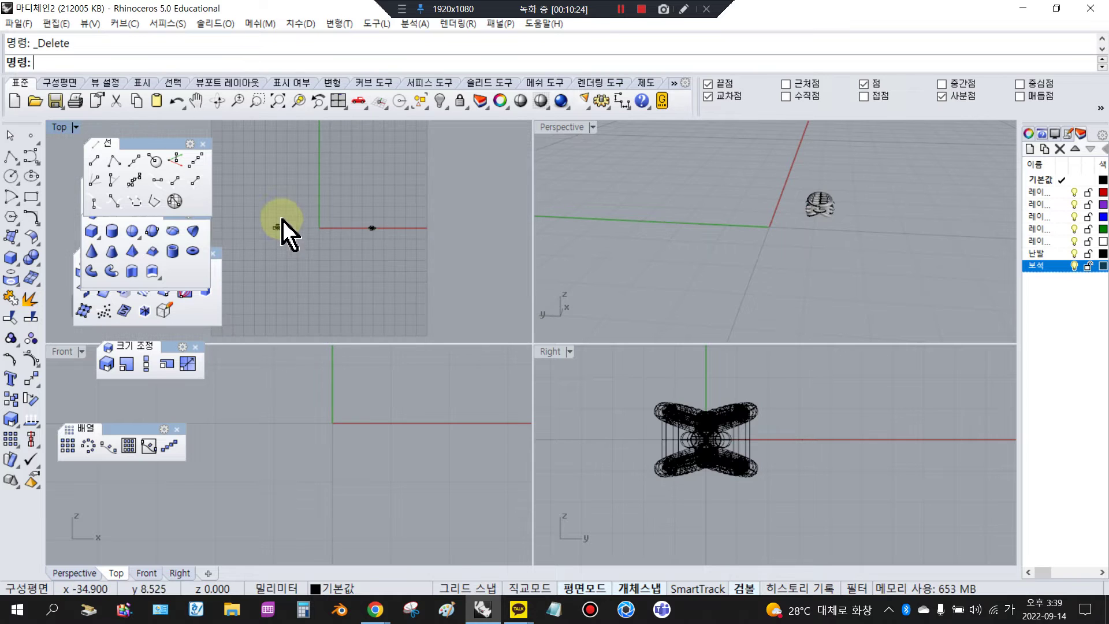
{"action": "scroll", "coordinate": [288, 234], "scroll_direction": "up", "scroll_amount": 4}
{"action": "left_click_drag", "start_coordinate": [269, 183], "coordinate": [345, 271]}
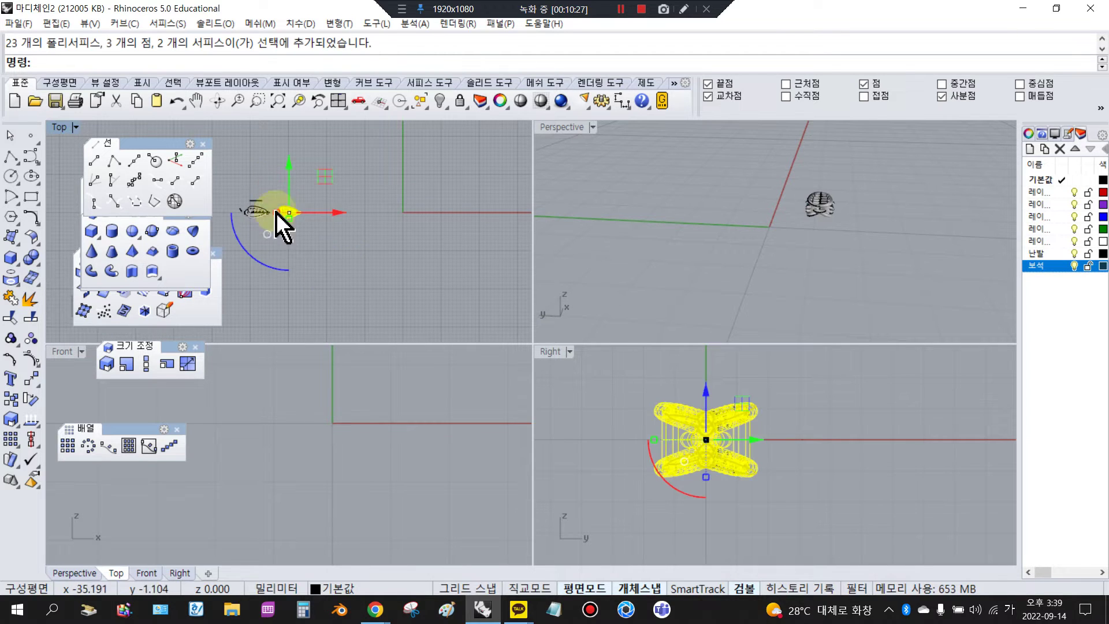
{"action": "scroll", "coordinate": [373, 205], "scroll_direction": "up", "scroll_amount": 4}
{"action": "left_click_drag", "start_coordinate": [304, 226], "coordinate": [480, 261]}
{"action": "left_click", "coordinate": [386, 179]}
{"action": "scroll", "coordinate": [408, 188], "scroll_direction": "up", "scroll_amount": 8}
{"action": "left_click_drag", "start_coordinate": [361, 225], "coordinate": [488, 303]}
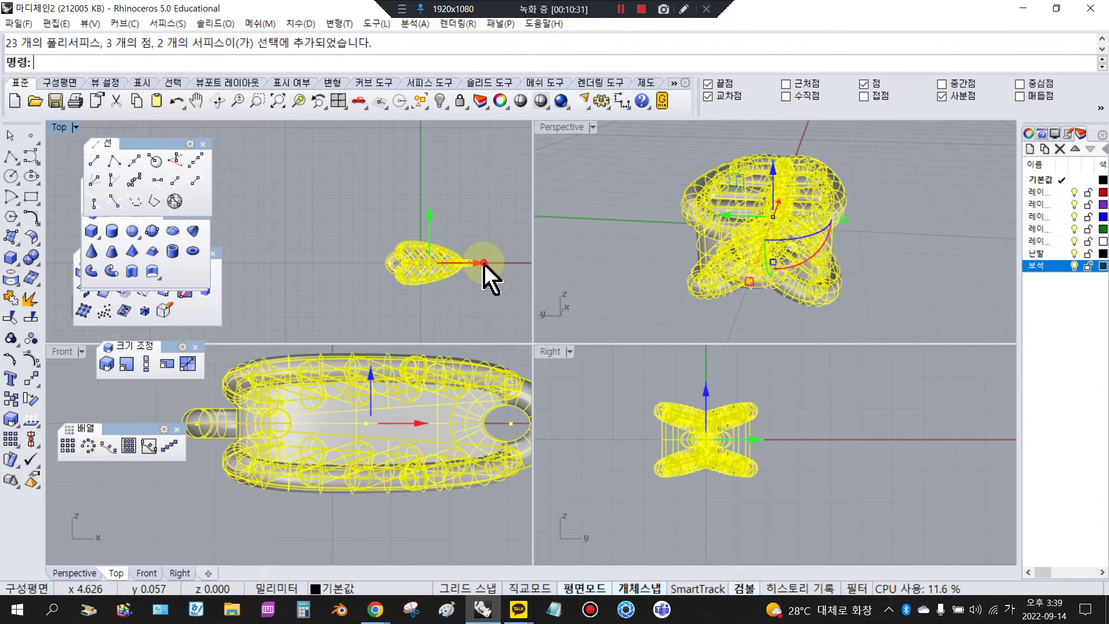
{"action": "left_click_drag", "start_coordinate": [483, 263], "coordinate": [475, 263]}
{"action": "left_click", "coordinate": [477, 304]}
Step: Import the gemstone file 파베셋팅용-공유 from the folder D:\★반지만드는법\보석
{"action": "right_click", "coordinate": [33, 102]}
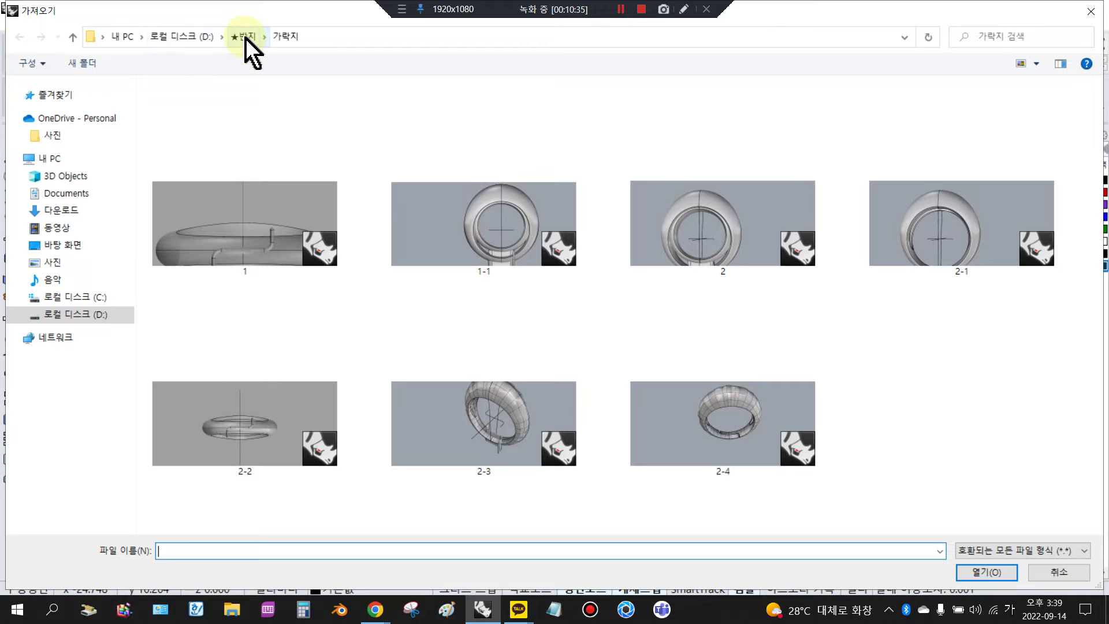
{"action": "left_click", "coordinate": [245, 37]}
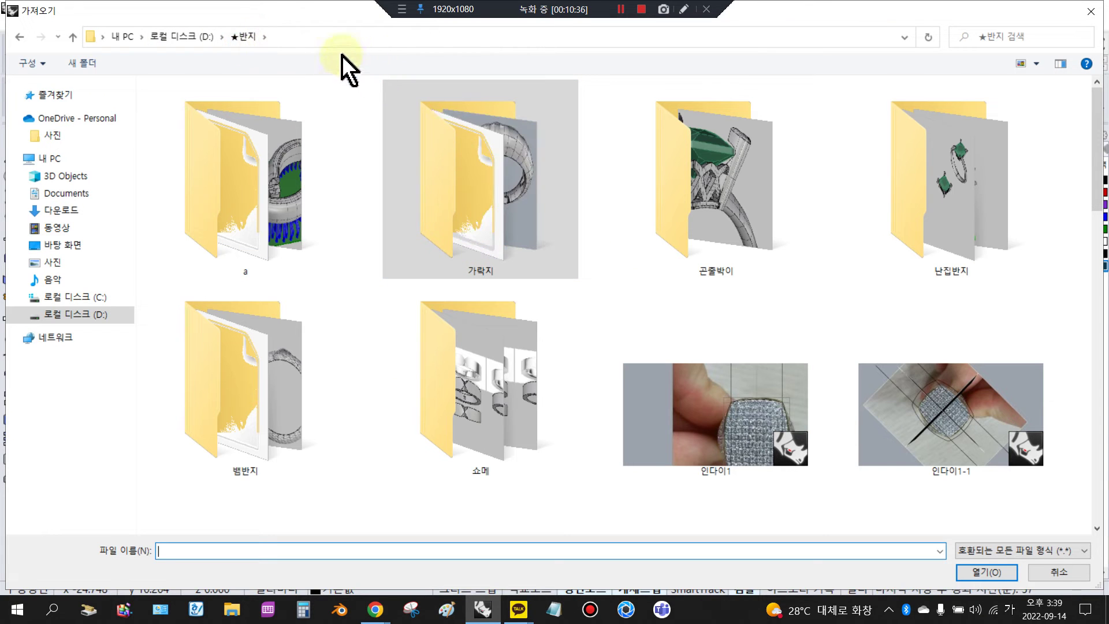
{"action": "left_click", "coordinate": [207, 36]}
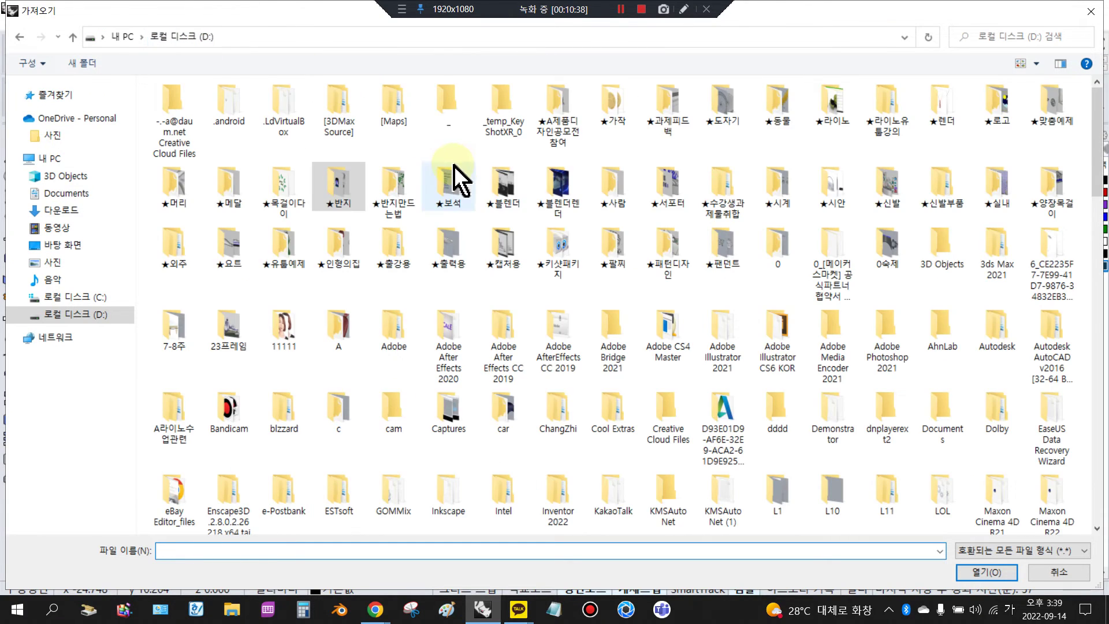
{"action": "double_click", "coordinate": [389, 205]}
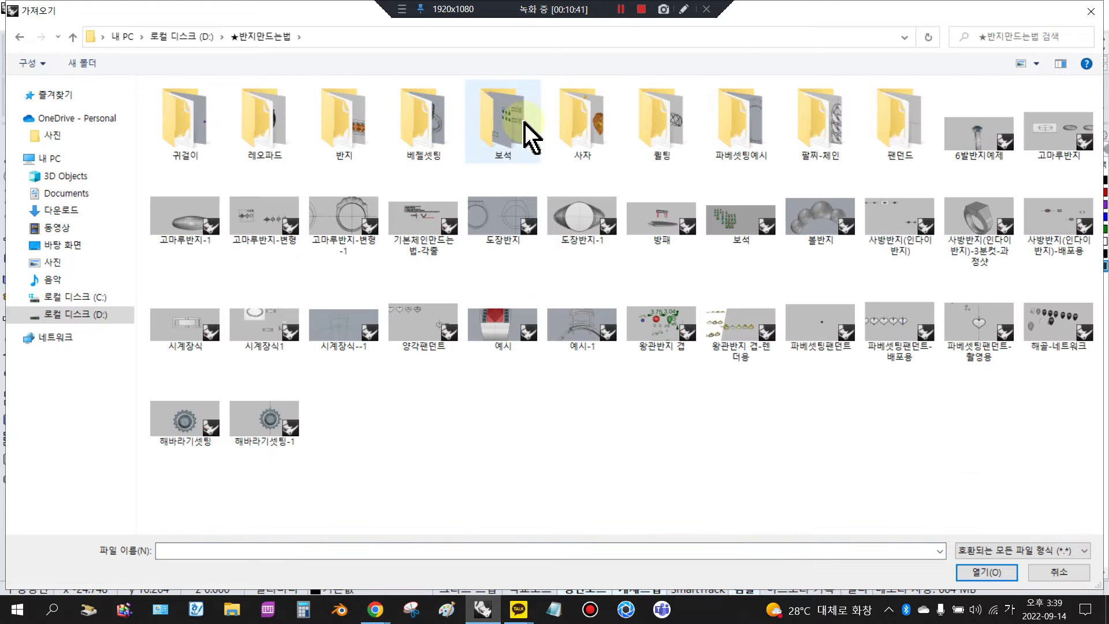
{"action": "double_click", "coordinate": [503, 138]}
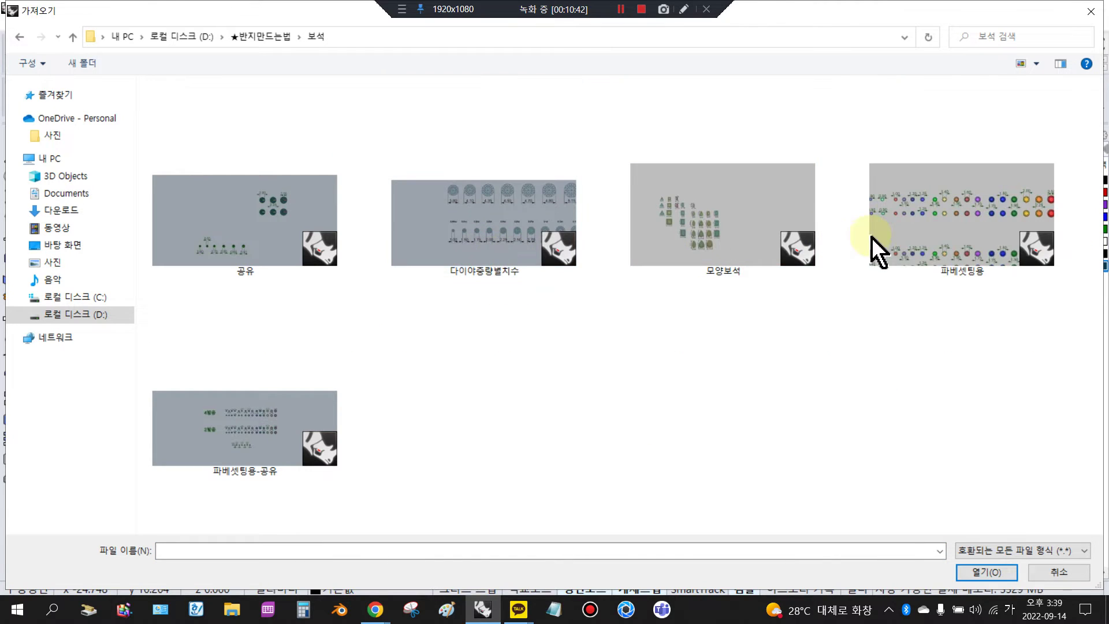
{"action": "double_click", "coordinate": [272, 426]}
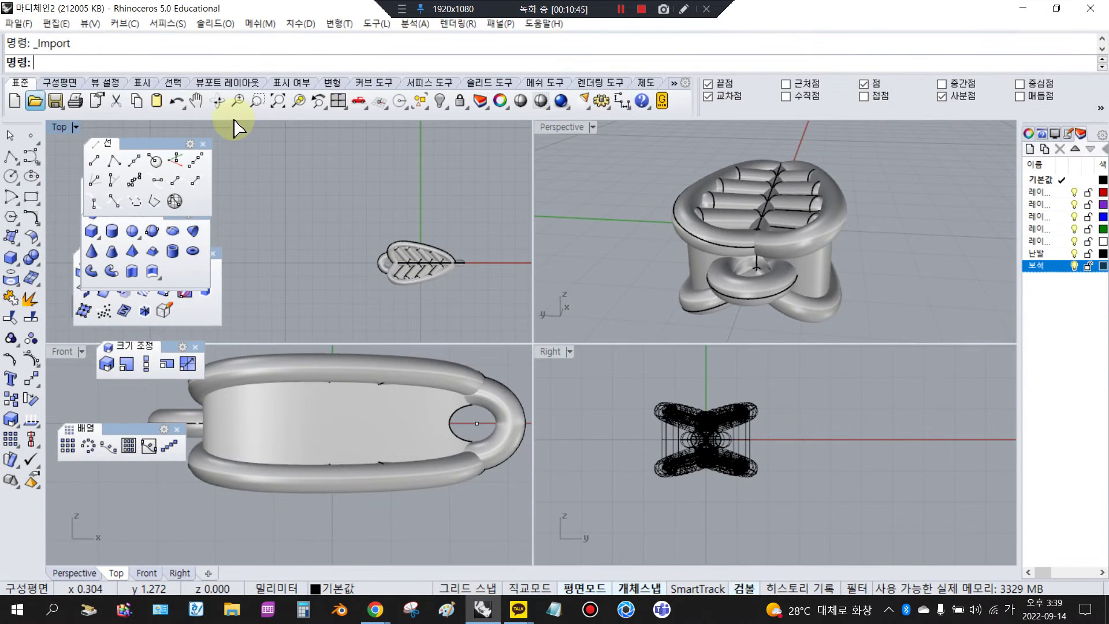
Step: Close the floating line, transform, solid creation and remaining upper toolbars, and deselect the imported gemstones
{"action": "left_click", "coordinate": [203, 143]}
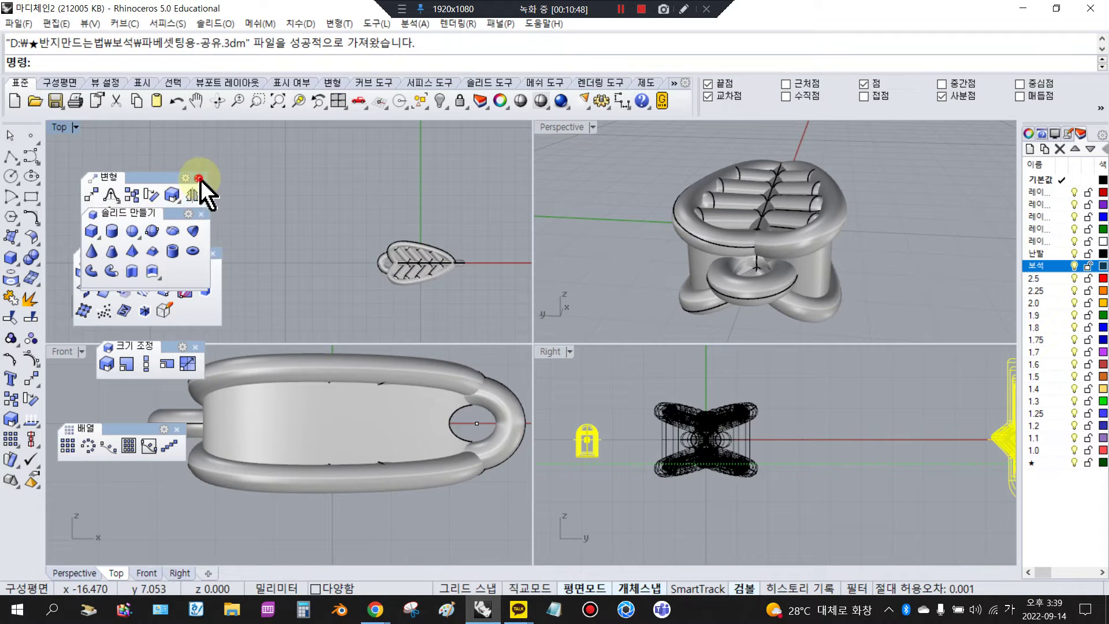
{"action": "left_click", "coordinate": [199, 178]}
{"action": "left_click", "coordinate": [201, 214]}
{"action": "left_click", "coordinate": [213, 254]}
{"action": "left_click", "coordinate": [296, 220]}
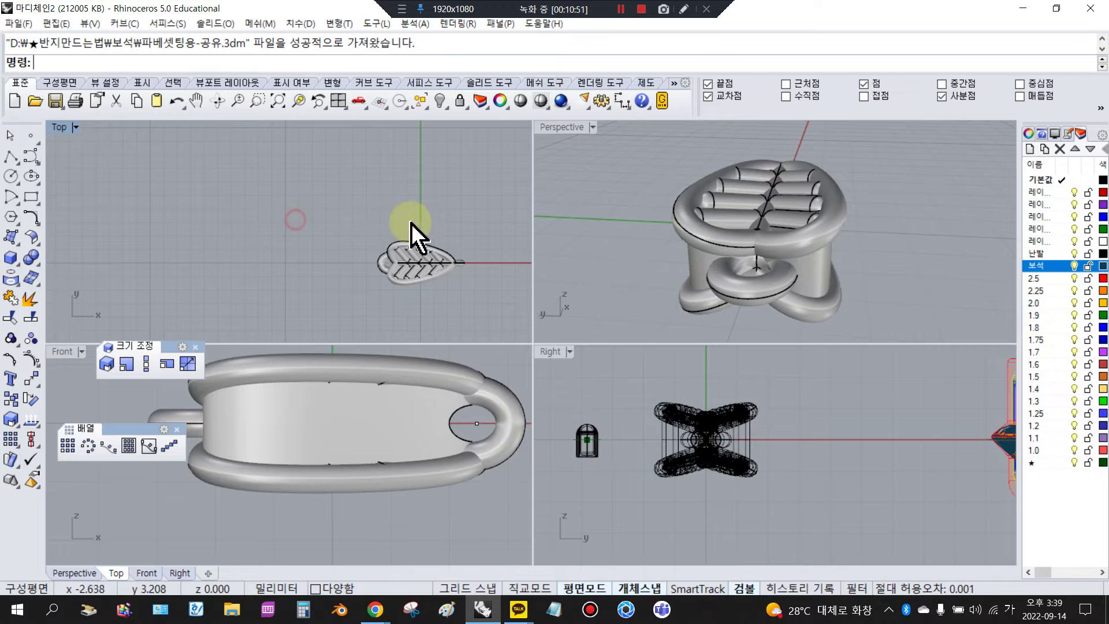
Step: Examine the imported gemstone rows by size and view the profiles of the stones and their cutters in the Right view
{"action": "scroll", "coordinate": [411, 225], "scroll_direction": "down", "scroll_amount": 6}
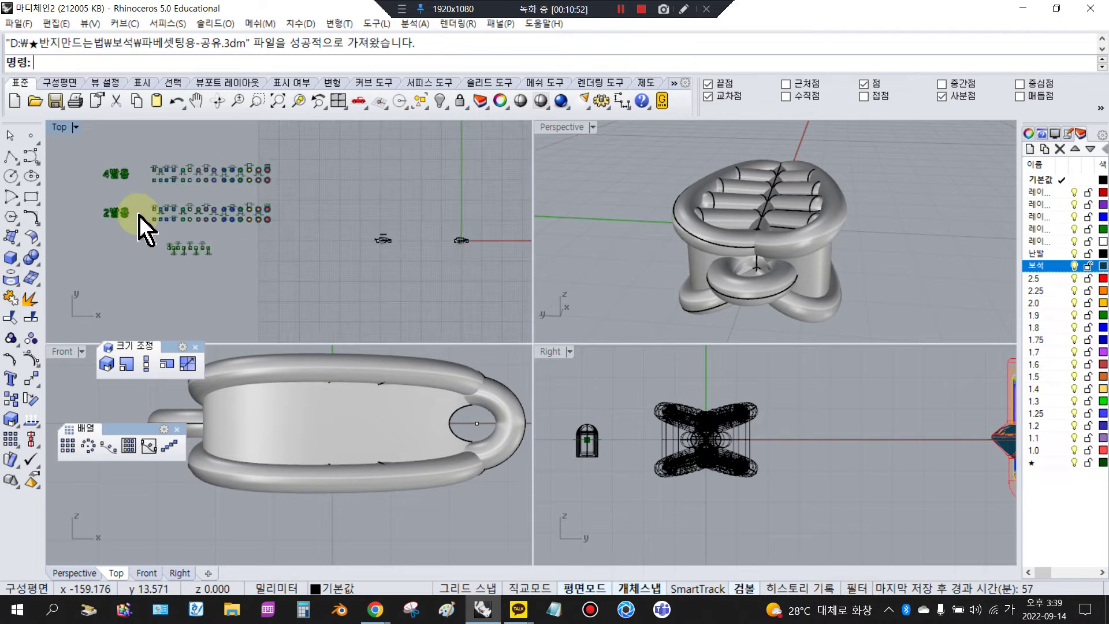
{"action": "scroll", "coordinate": [203, 217], "scroll_direction": "up", "scroll_amount": 8}
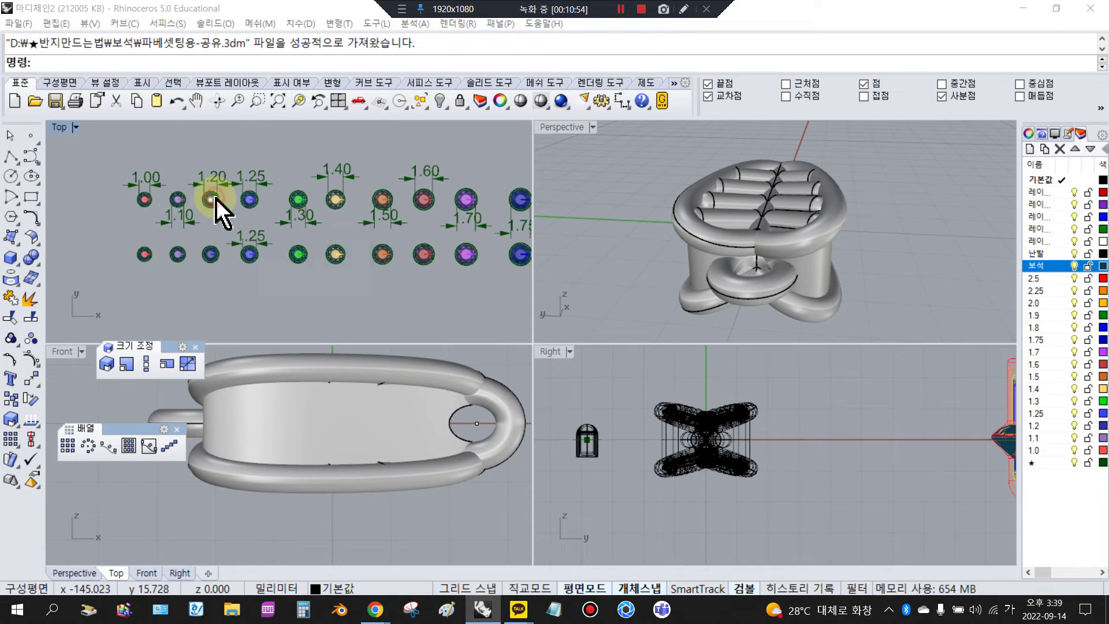
{"action": "left_click", "coordinate": [212, 199]}
{"action": "left_click", "coordinate": [253, 236]}
{"action": "scroll", "coordinate": [735, 285], "scroll_direction": "down", "scroll_amount": 3}
{"action": "scroll", "coordinate": [841, 414], "scroll_direction": "down", "scroll_amount": 3}
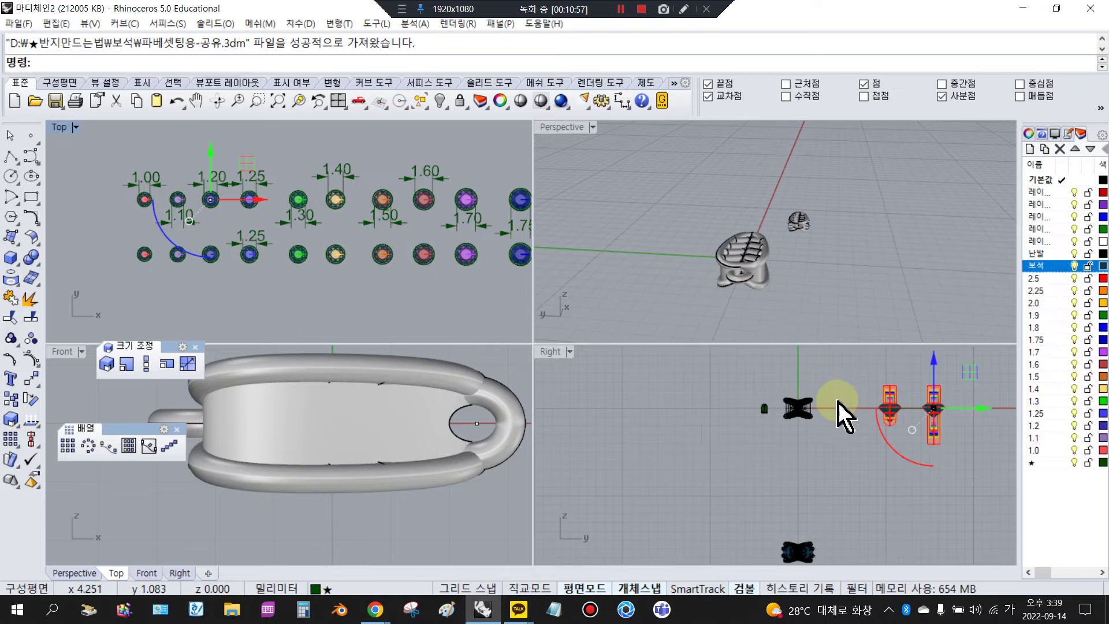
{"action": "scroll", "coordinate": [895, 421], "scroll_direction": "up", "scroll_amount": 5}
{"action": "left_click", "coordinate": [759, 414]}
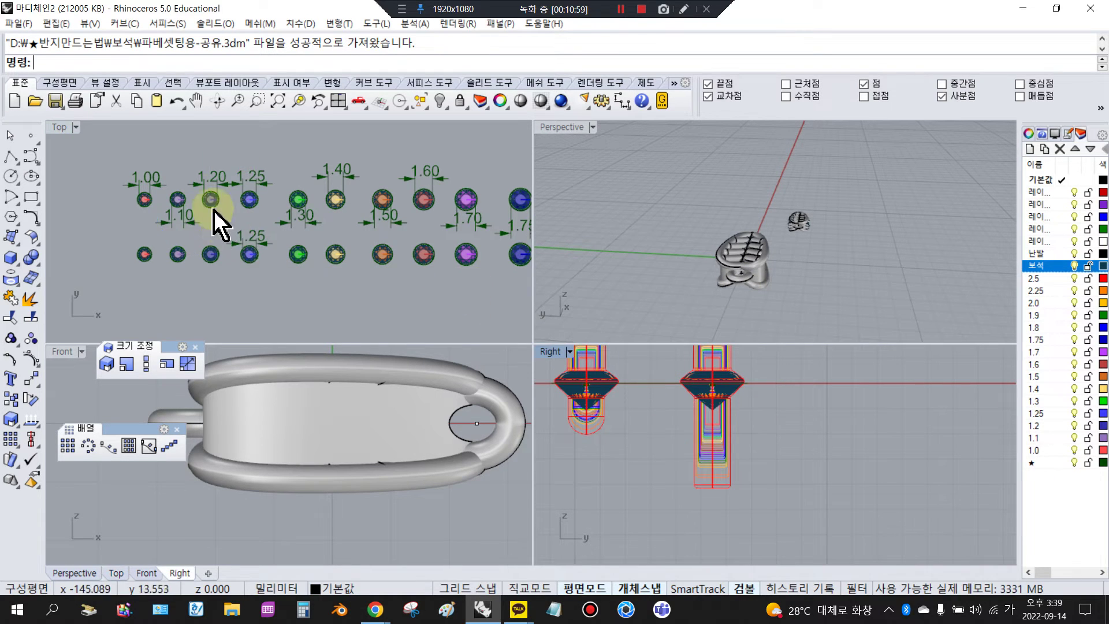
Step: Group the 1.20 stone with its centre point, curves and cutter parts
{"action": "scroll", "coordinate": [183, 187], "scroll_direction": "up", "scroll_amount": 8}
{"action": "left_click_drag", "start_coordinate": [200, 188], "coordinate": [307, 263]}
{"action": "scroll", "coordinate": [255, 220], "scroll_direction": "up", "scroll_amount": 3}
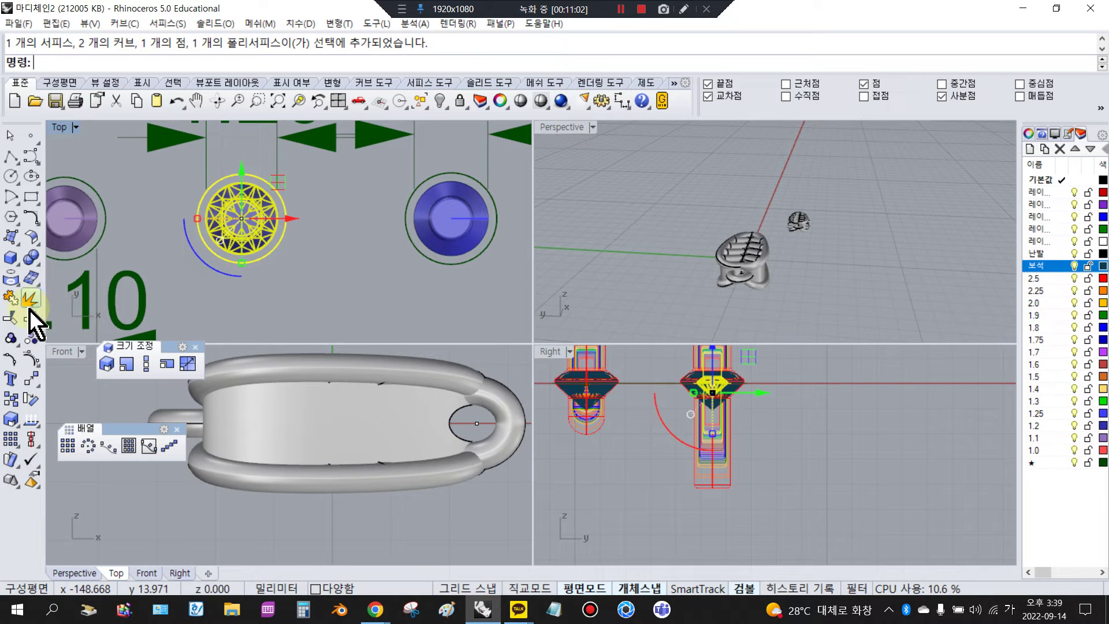
{"action": "left_click", "coordinate": [10, 339]}
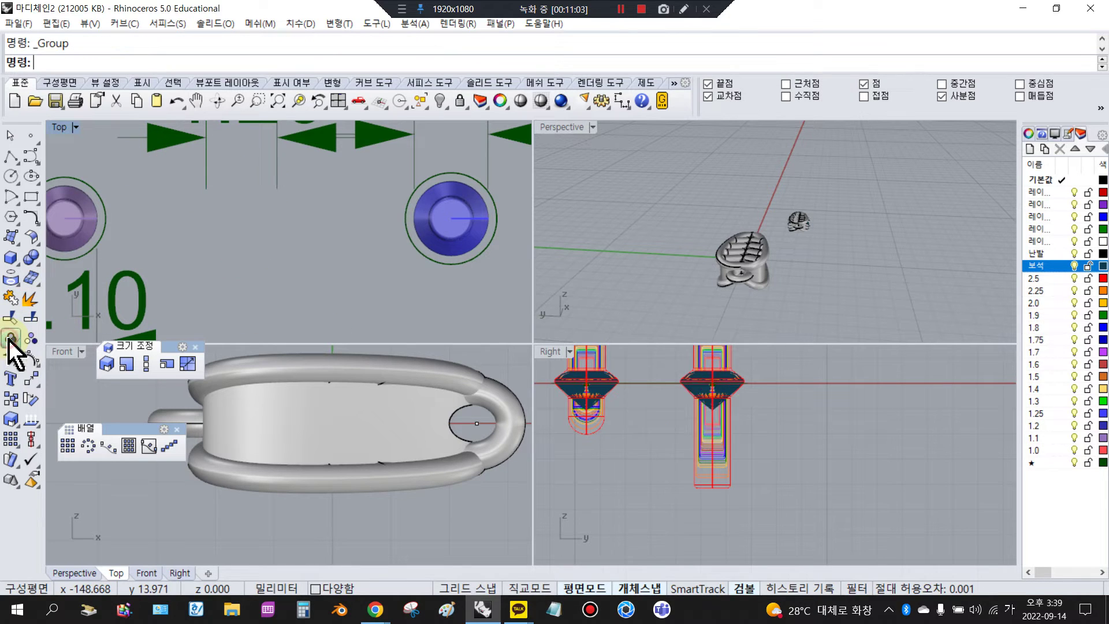
Step: With only Point snapping active, try to orient a copy of the grouped 1.20 stone onto the inner plate's side at scale 1.0 and rotation 0
{"action": "left_click", "coordinate": [34, 379]}
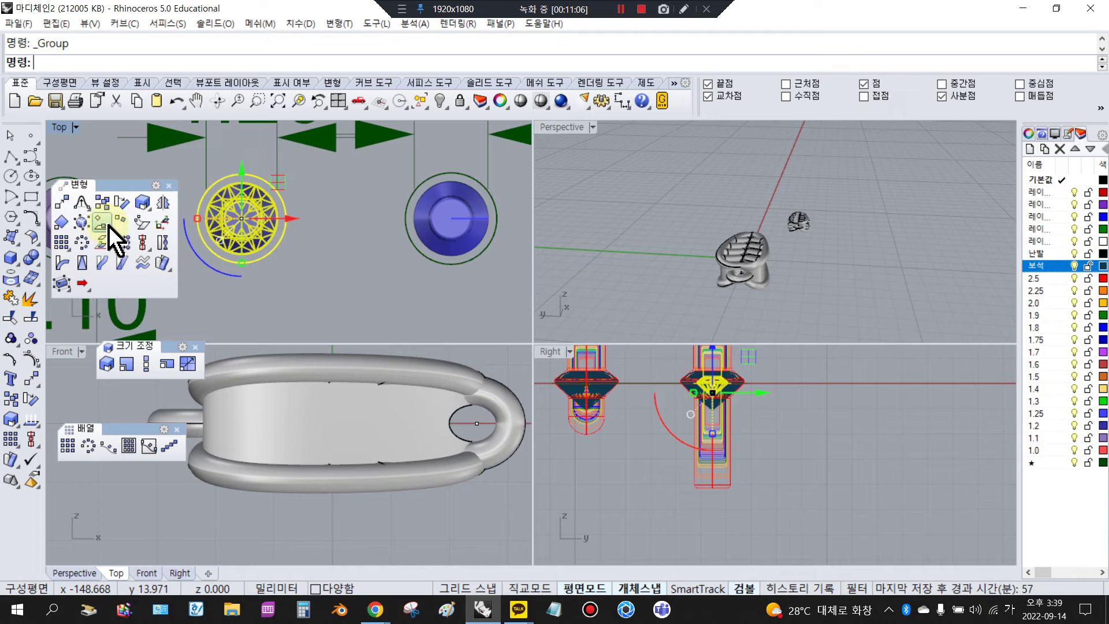
{"action": "left_click", "coordinate": [101, 223]}
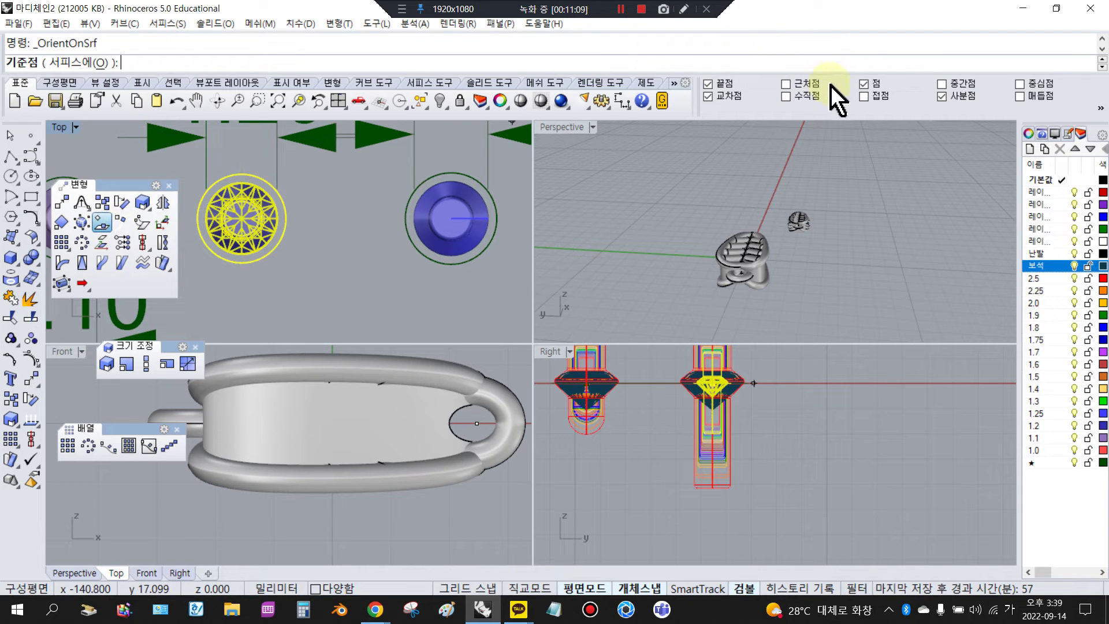
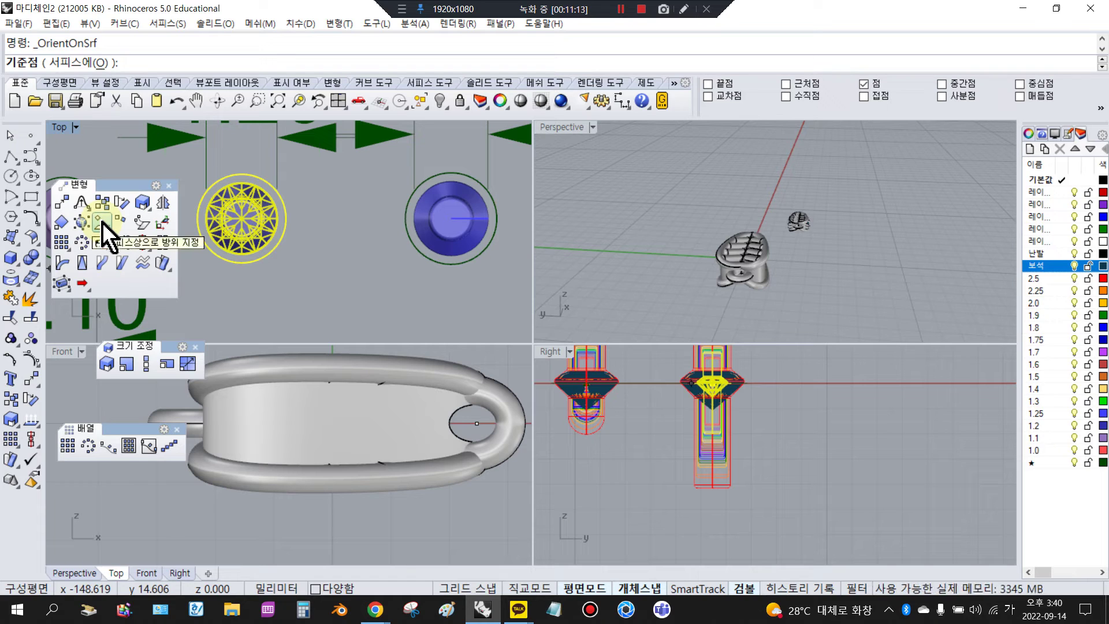
{"action": "left_click", "coordinate": [242, 219]}
{"action": "left_click", "coordinate": [253, 301]}
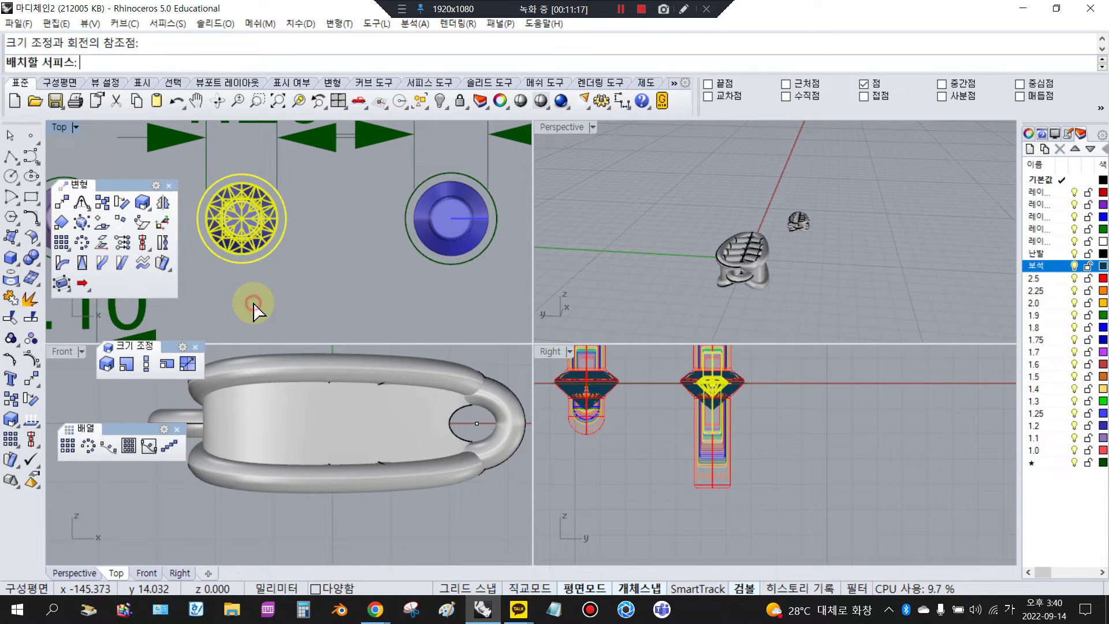
{"action": "left_click", "coordinate": [279, 434]}
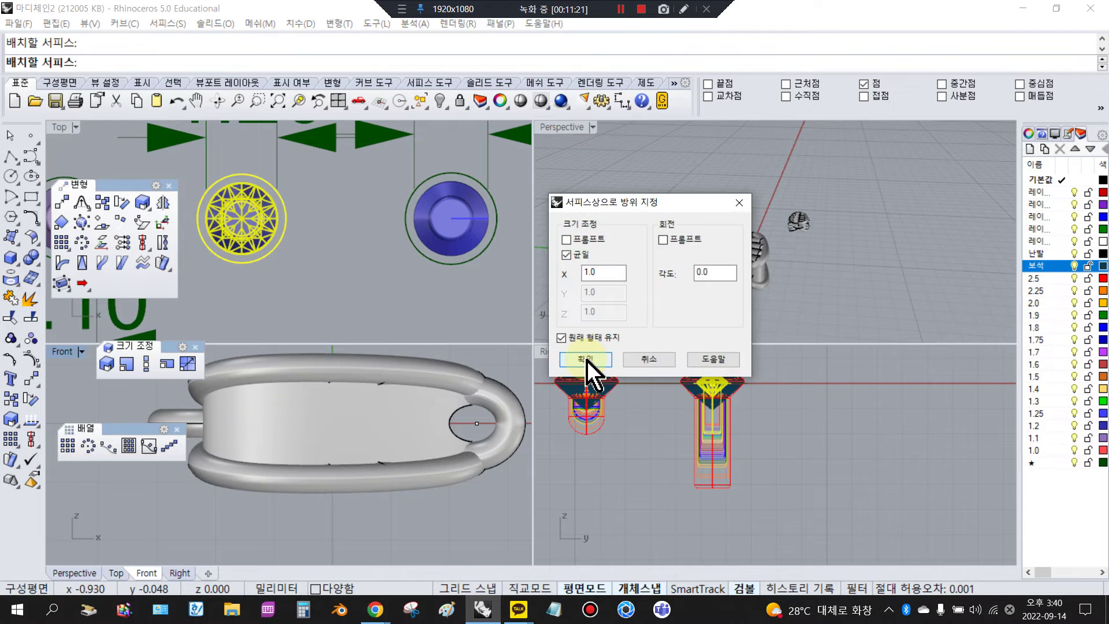
{"action": "left_click", "coordinate": [587, 359]}
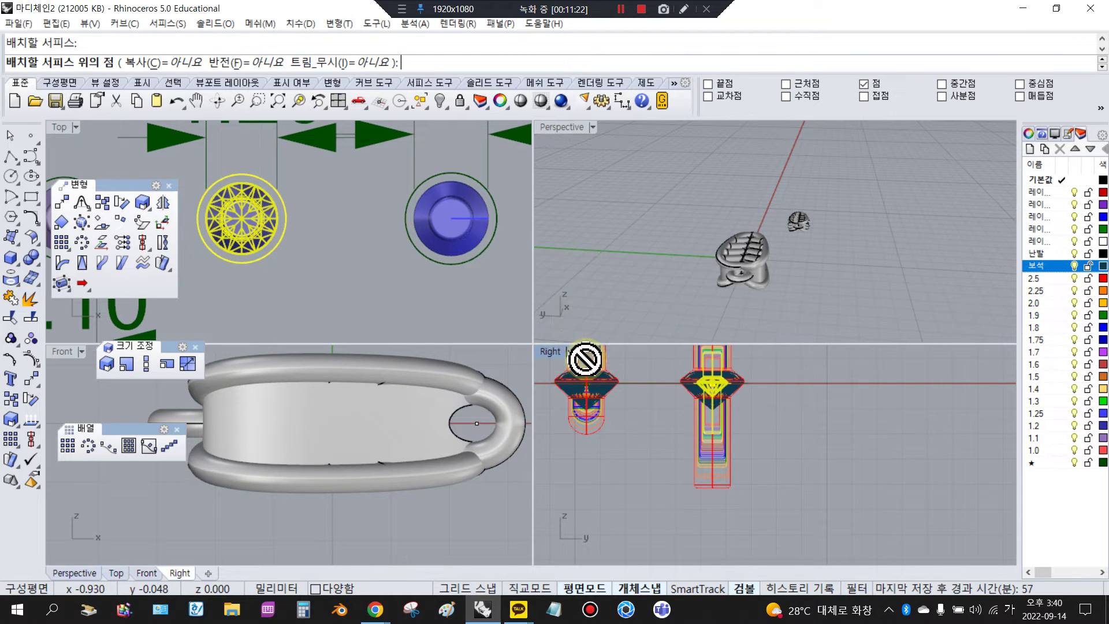
{"action": "left_click", "coordinate": [173, 64]}
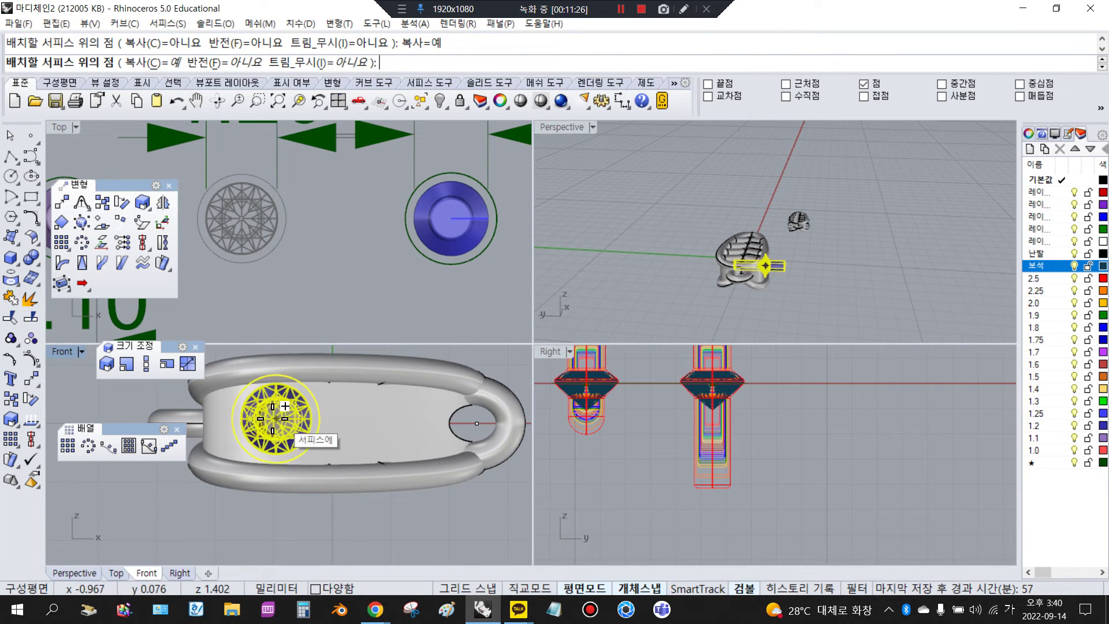
{"action": "scroll", "coordinate": [347, 410], "scroll_direction": "down", "scroll_amount": 2}
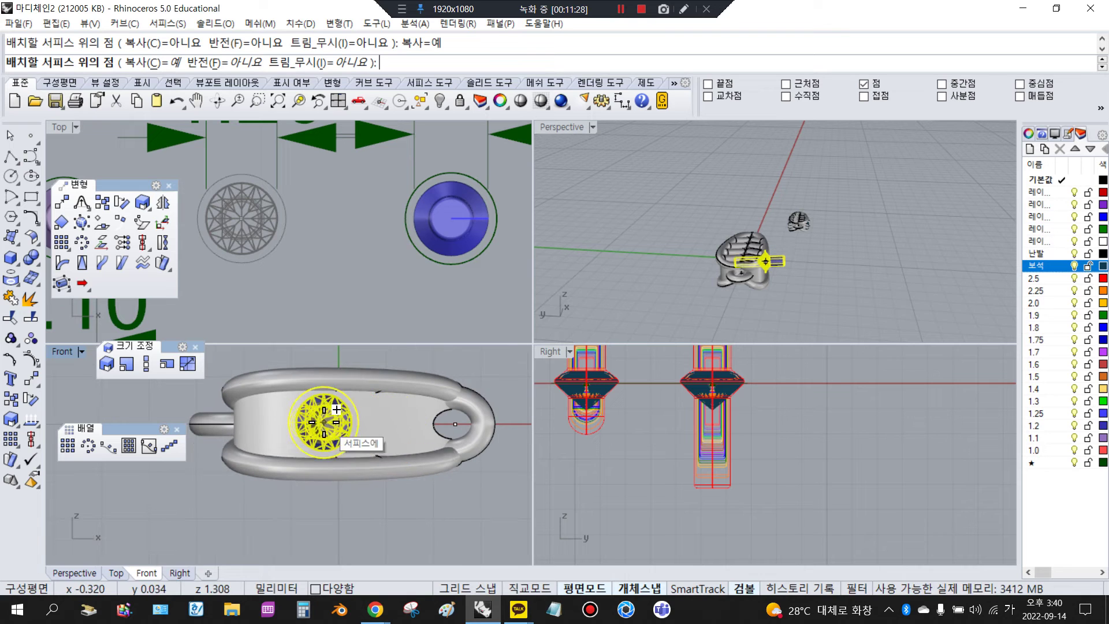
{"action": "scroll", "coordinate": [337, 410], "scroll_direction": "up", "scroll_amount": 1}
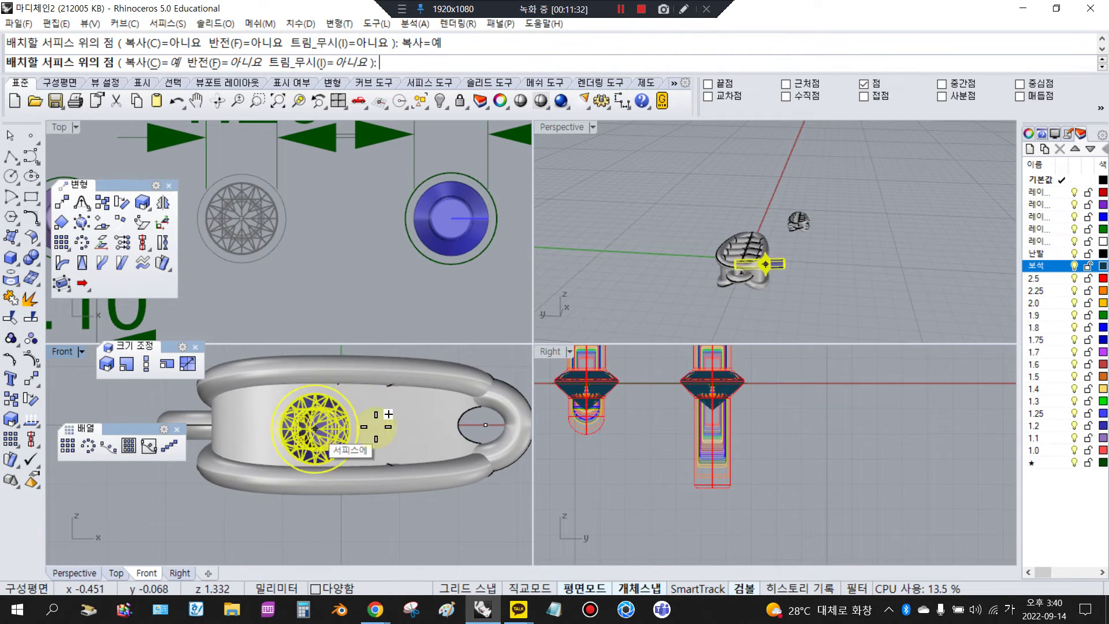
{"action": "left_click", "coordinate": [344, 413]}
{"action": "right_click", "coordinate": [160, 398]}
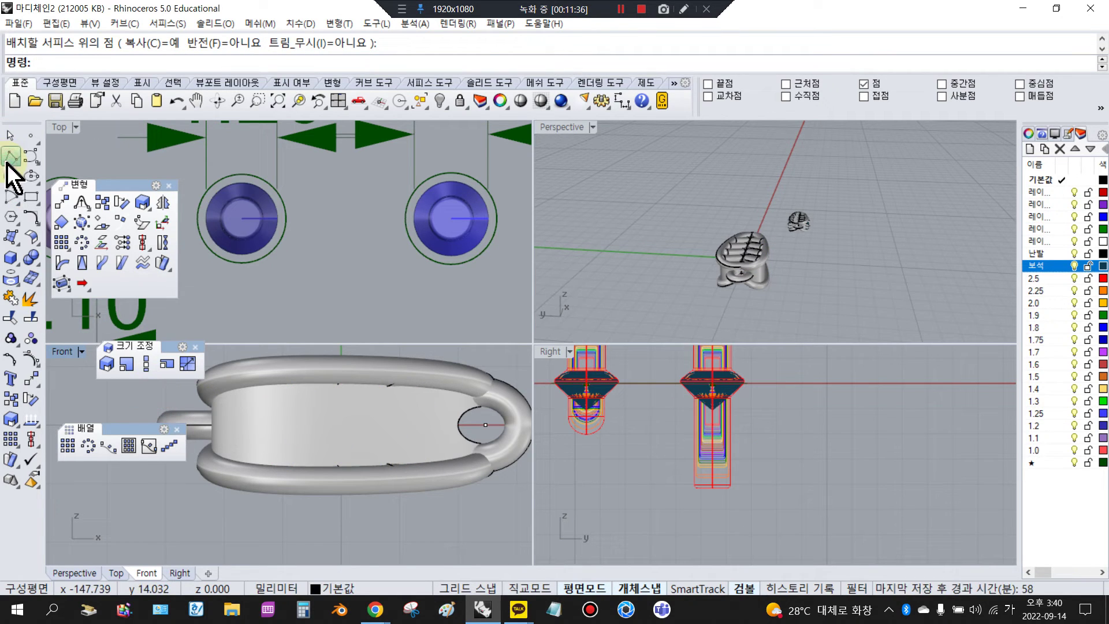
Step: Draw a horizontal line from its midpoint at the origin (0), extending past both ends of the link in the Front view
{"action": "left_click", "coordinate": [12, 163]}
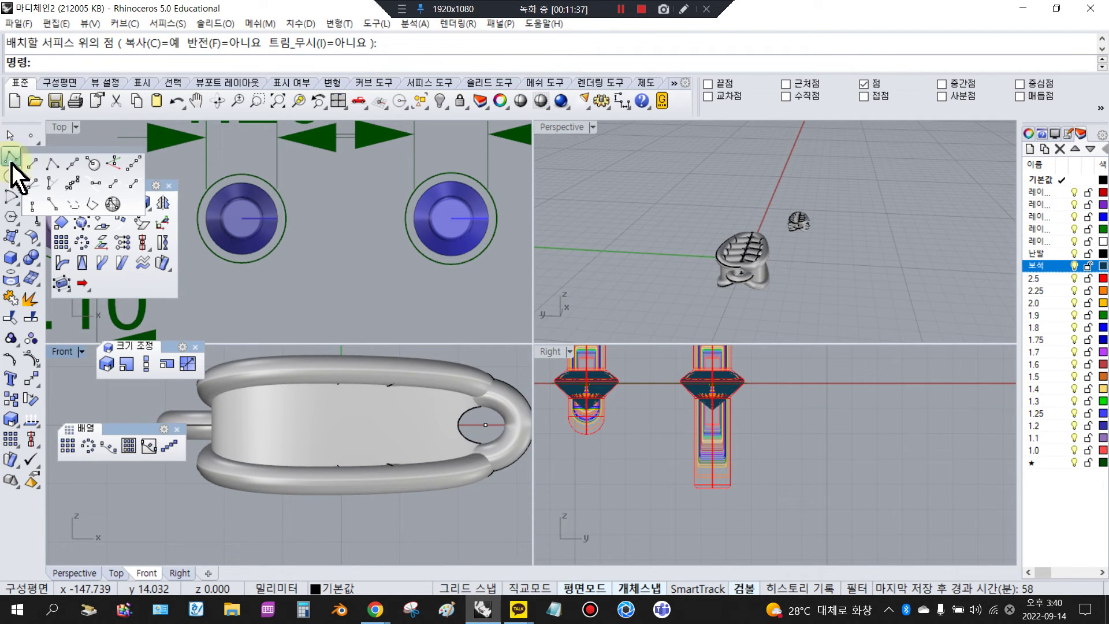
{"action": "left_click", "coordinate": [77, 167]}
{"action": "left_click", "coordinate": [341, 425]}
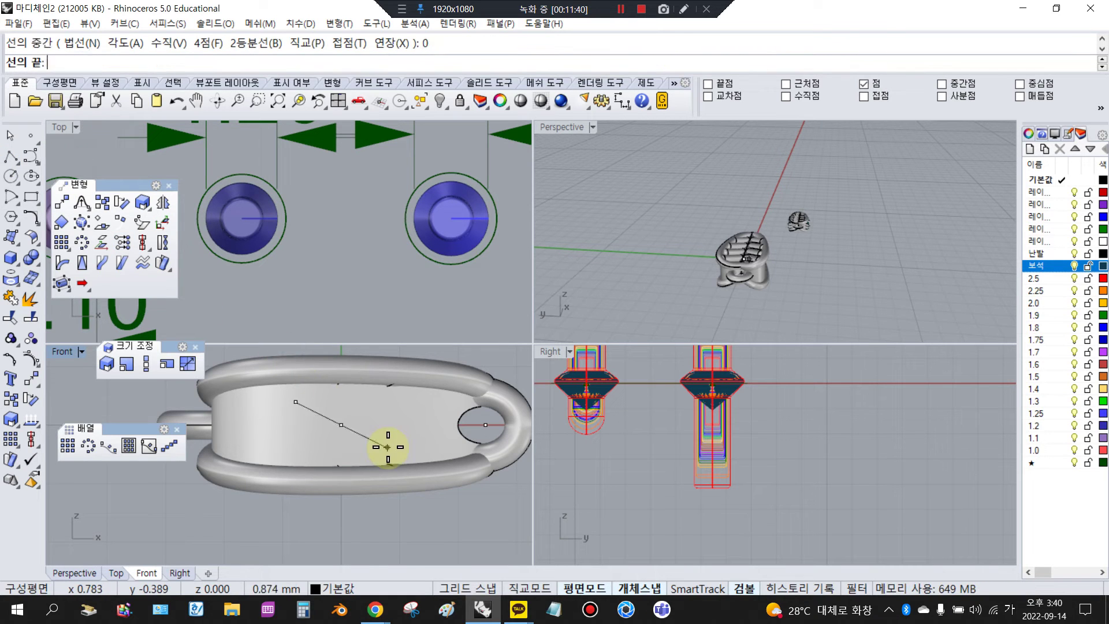
{"action": "left_click", "coordinate": [99, 405]}
{"action": "scroll", "coordinate": [350, 430], "scroll_direction": "down", "scroll_amount": 3}
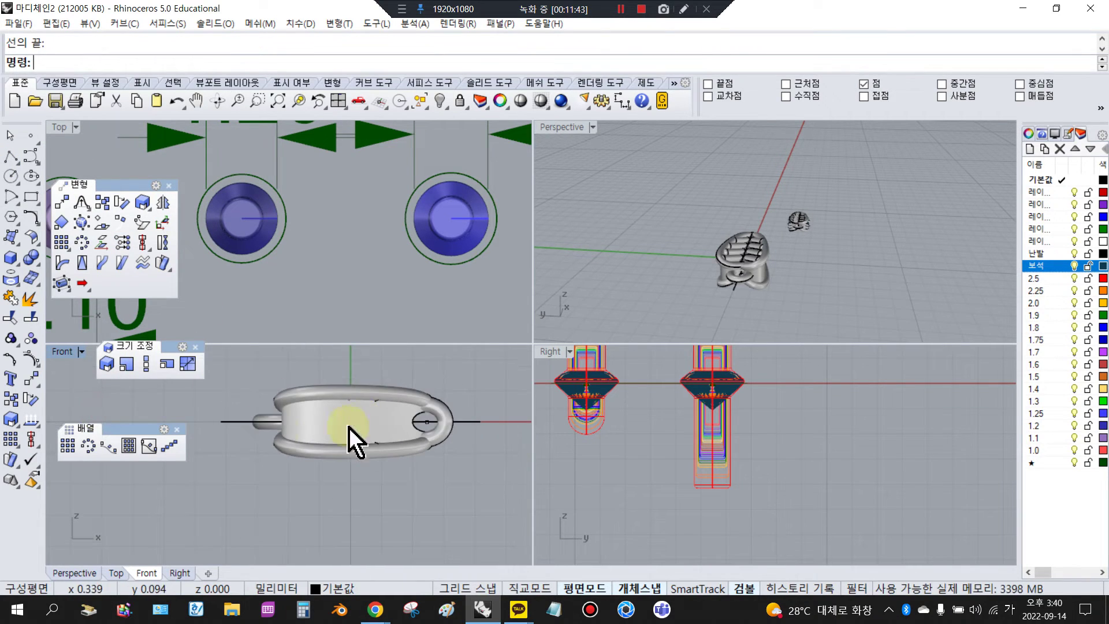
Step: Project the horizontal line onto the inner plate with deletion of the original enabled
{"action": "left_click", "coordinate": [243, 424]}
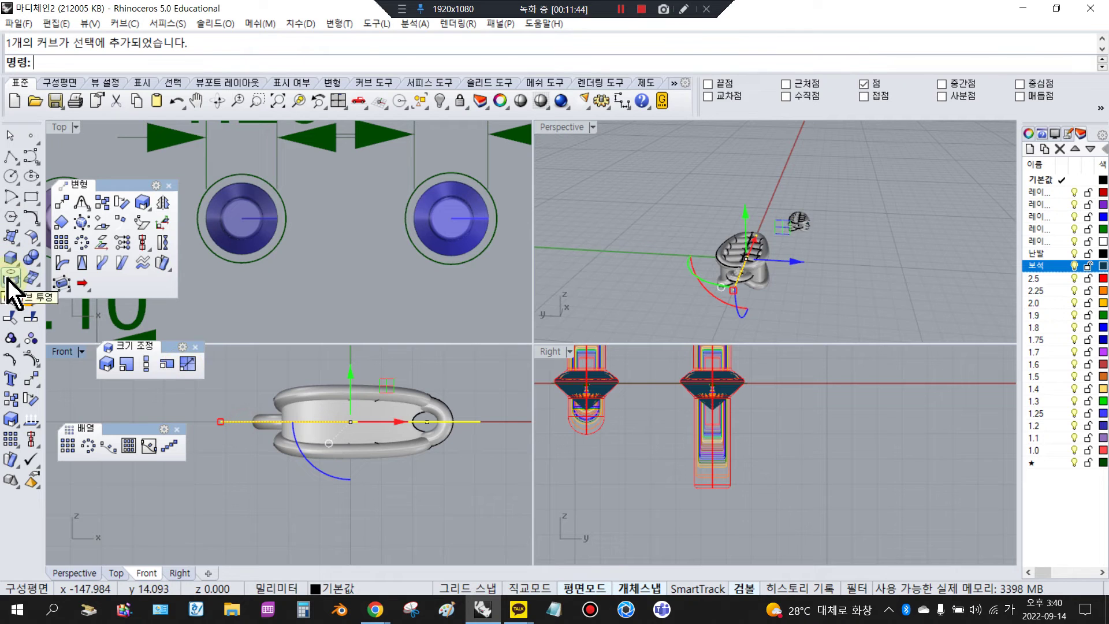
{"action": "left_click", "coordinate": [10, 280]}
{"action": "scroll", "coordinate": [354, 428], "scroll_direction": "up", "scroll_amount": 3}
{"action": "left_click", "coordinate": [356, 431]}
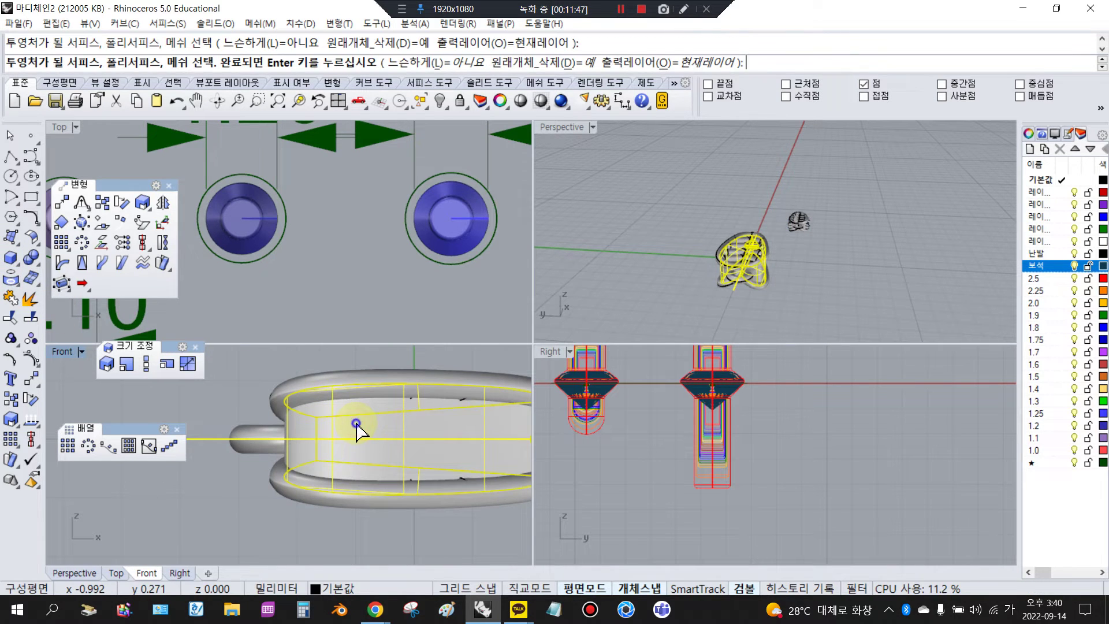
{"action": "right_click", "coordinate": [356, 424]}
{"action": "left_click", "coordinate": [247, 401]}
Step: Set up Orient on Surface for the grouped 1.20 stone from its centre point onto the inner plate, with copying enabled
{"action": "left_click", "coordinate": [243, 215]}
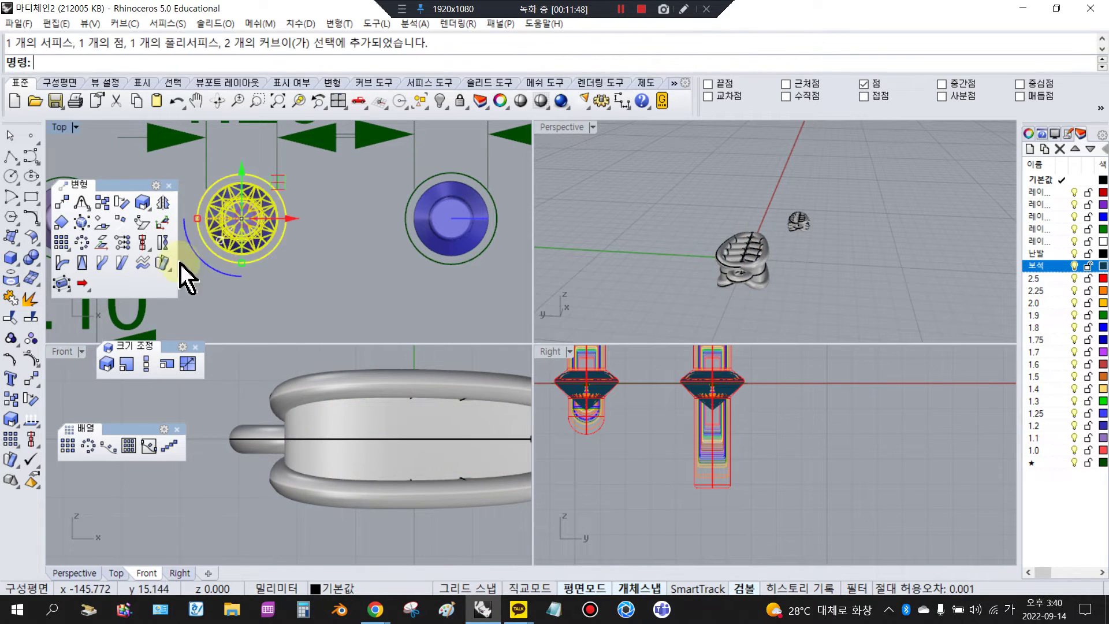
{"action": "left_click", "coordinate": [102, 225]}
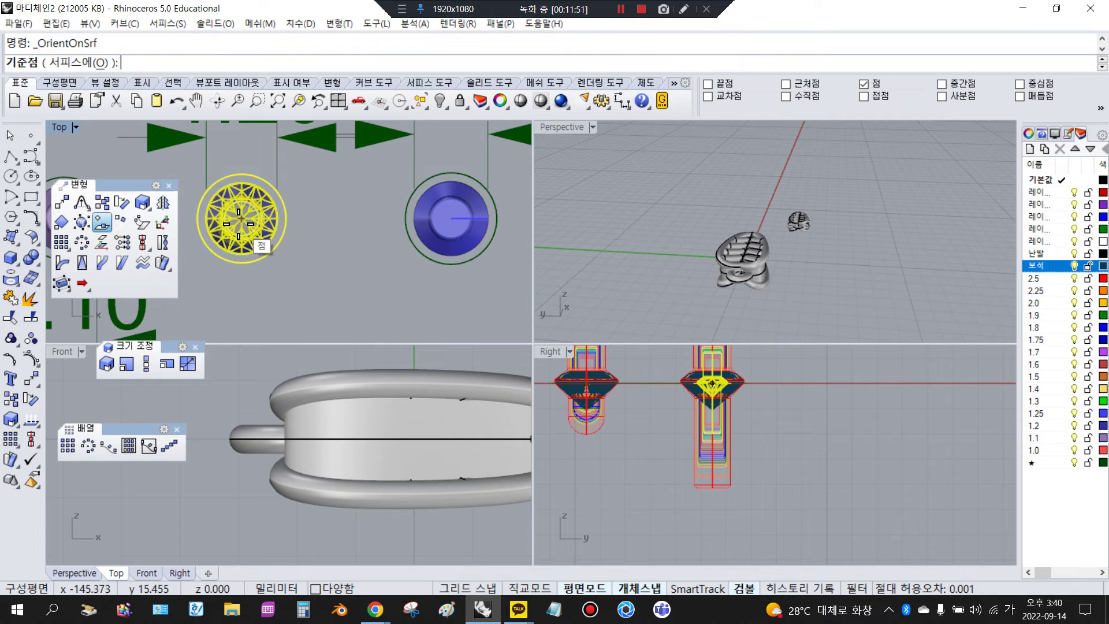
{"action": "left_click", "coordinate": [241, 219]}
{"action": "left_click", "coordinate": [245, 306]}
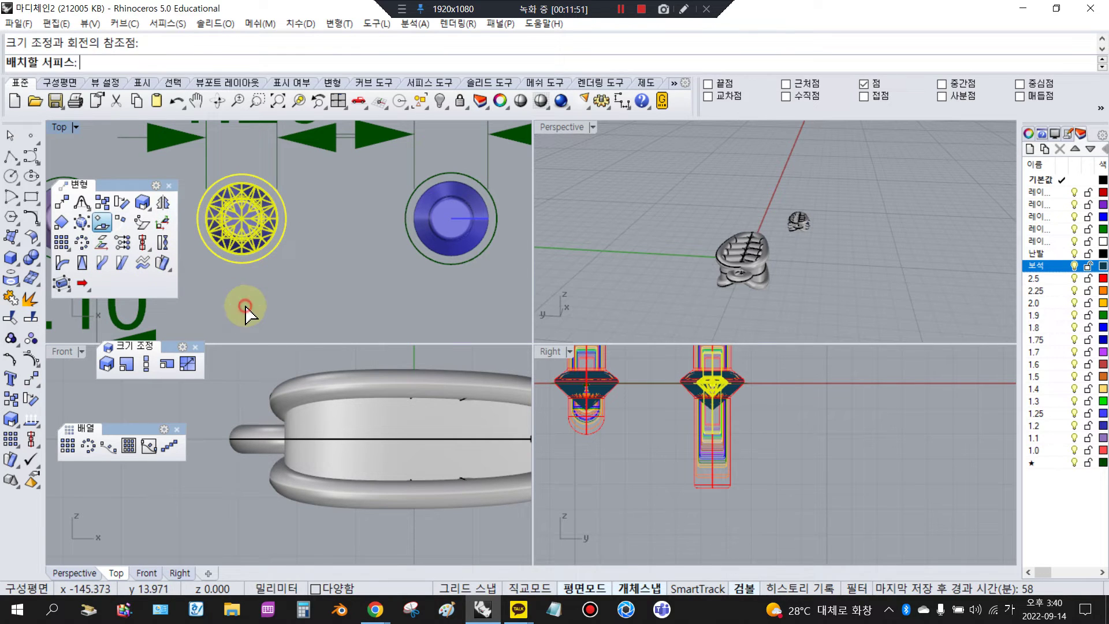
{"action": "left_click", "coordinate": [586, 361]}
{"action": "left_click", "coordinate": [586, 359]}
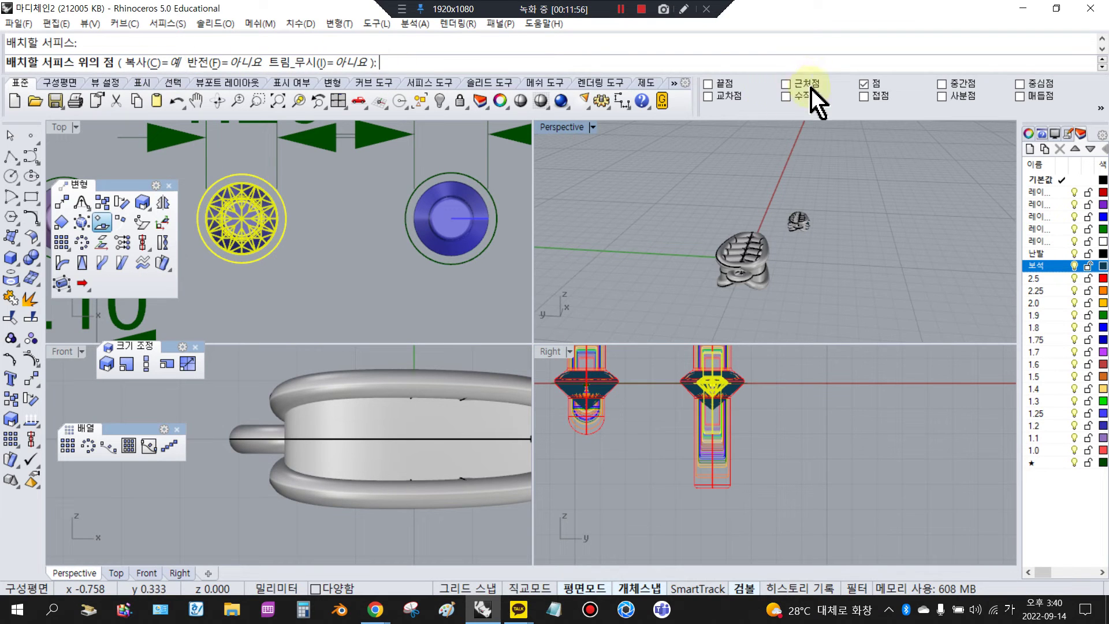
Step: With Near snapping added, place three copies of the 1.20 stone side by side along the projected centre line
{"action": "scroll", "coordinate": [358, 435], "scroll_direction": "down", "scroll_amount": 5}
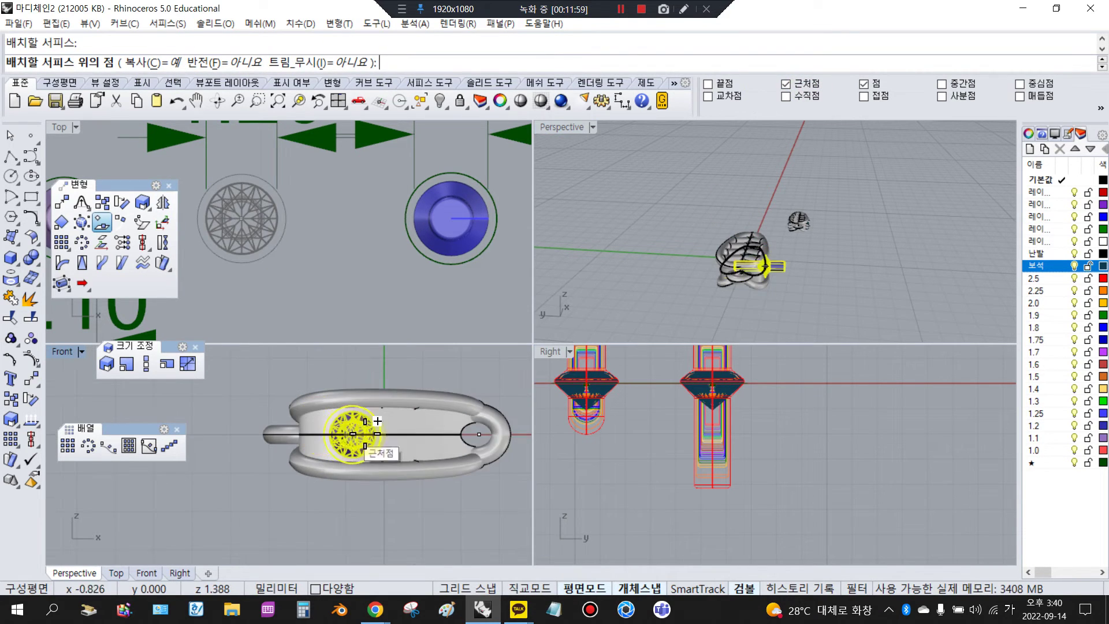
{"action": "scroll", "coordinate": [370, 434], "scroll_direction": "up", "scroll_amount": 5}
{"action": "right_click_drag", "start_coordinate": [425, 437], "coordinate": [399, 432]}
{"action": "scroll", "coordinate": [383, 423], "scroll_direction": "up", "scroll_amount": 3}
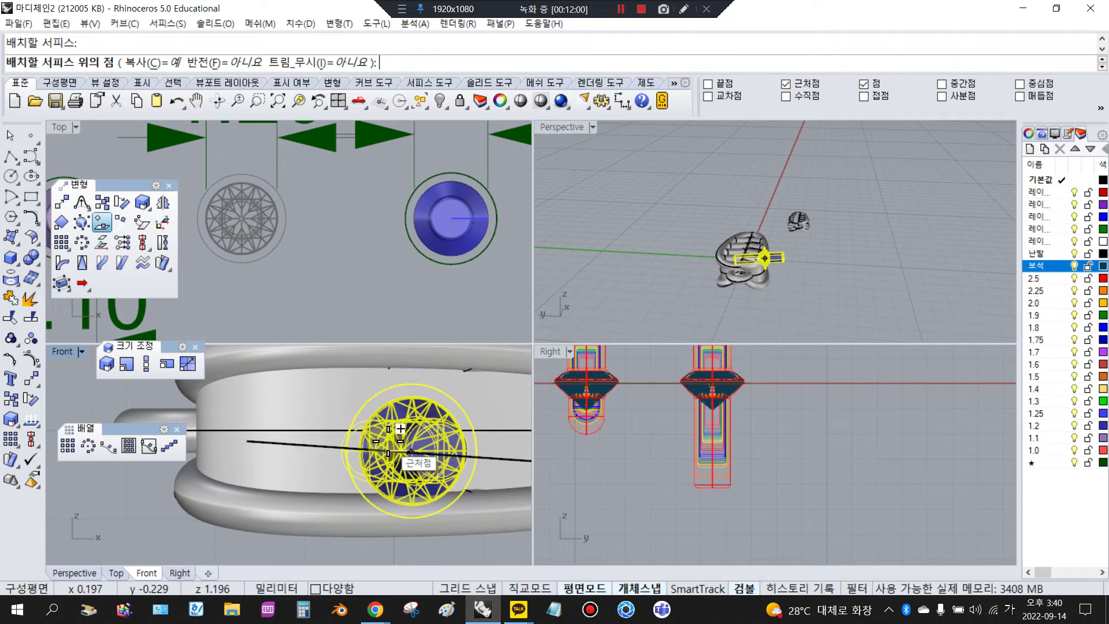
{"action": "scroll", "coordinate": [376, 419], "scroll_direction": "down", "scroll_amount": 3}
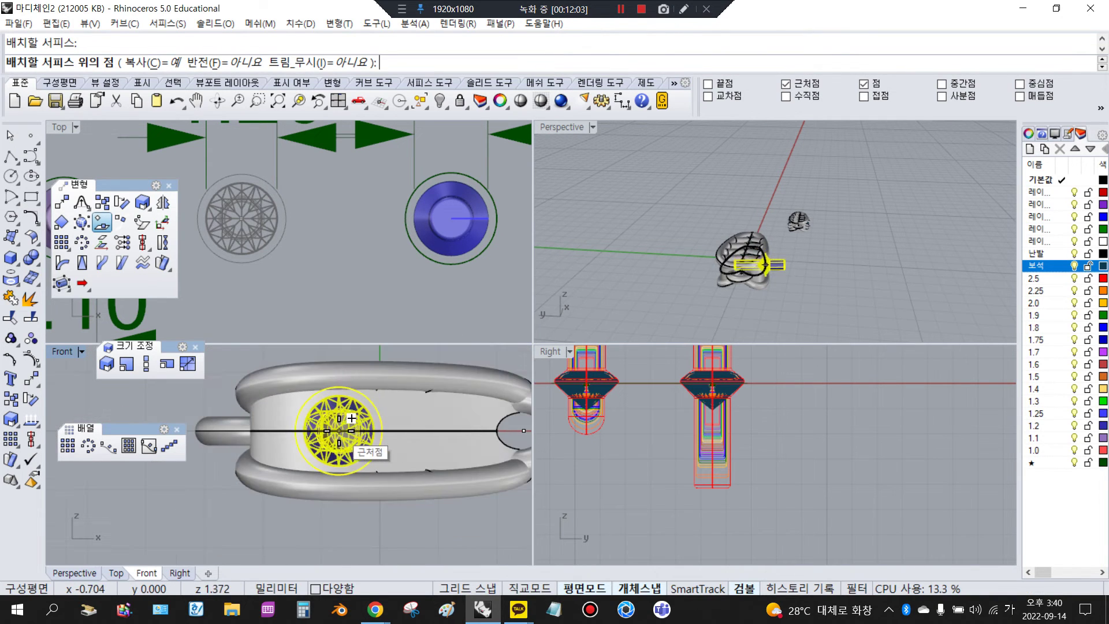
{"action": "scroll", "coordinate": [363, 416], "scroll_direction": "up", "scroll_amount": 3}
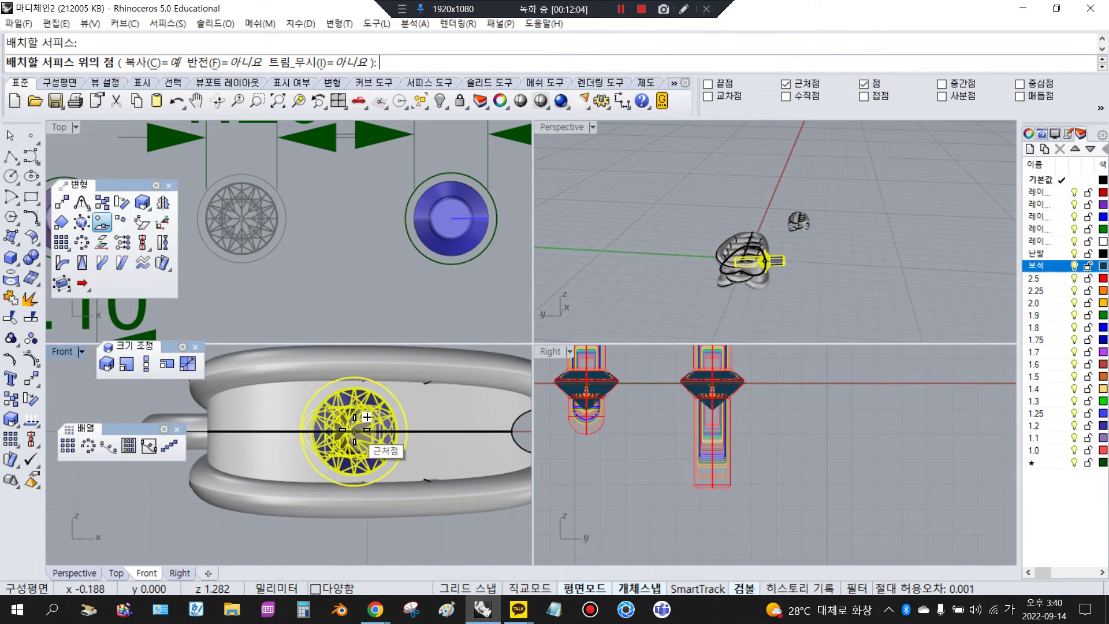
{"action": "scroll", "coordinate": [365, 418], "scroll_direction": "down", "scroll_amount": 2}
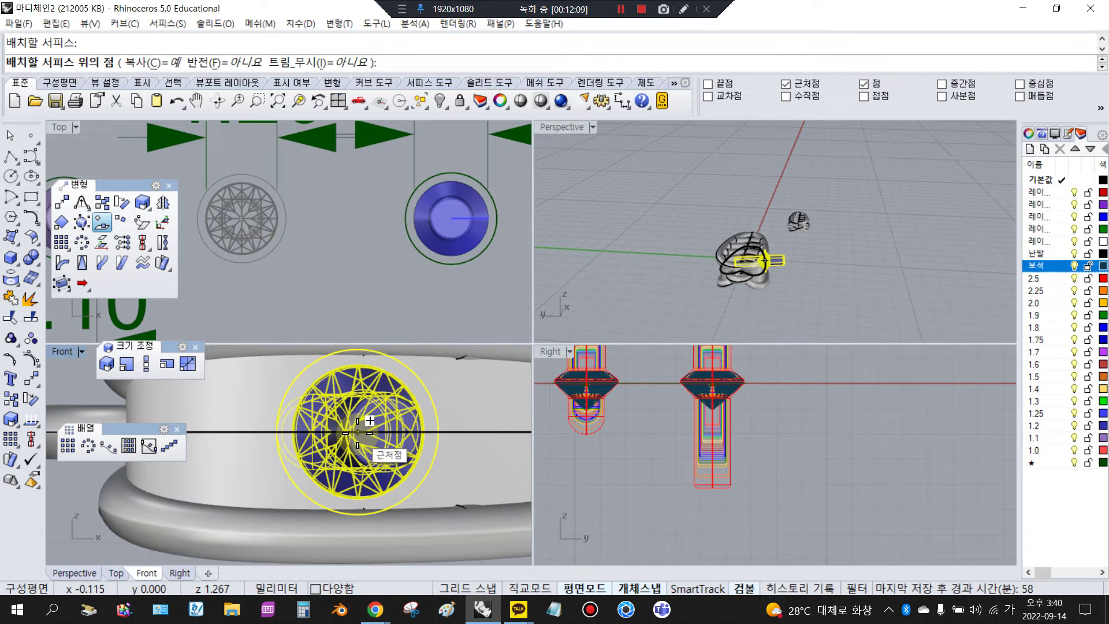
{"action": "left_click", "coordinate": [370, 421]}
{"action": "scroll", "coordinate": [373, 427], "scroll_direction": "down", "scroll_amount": 3}
{"action": "scroll", "coordinate": [416, 430], "scroll_direction": "up", "scroll_amount": 2}
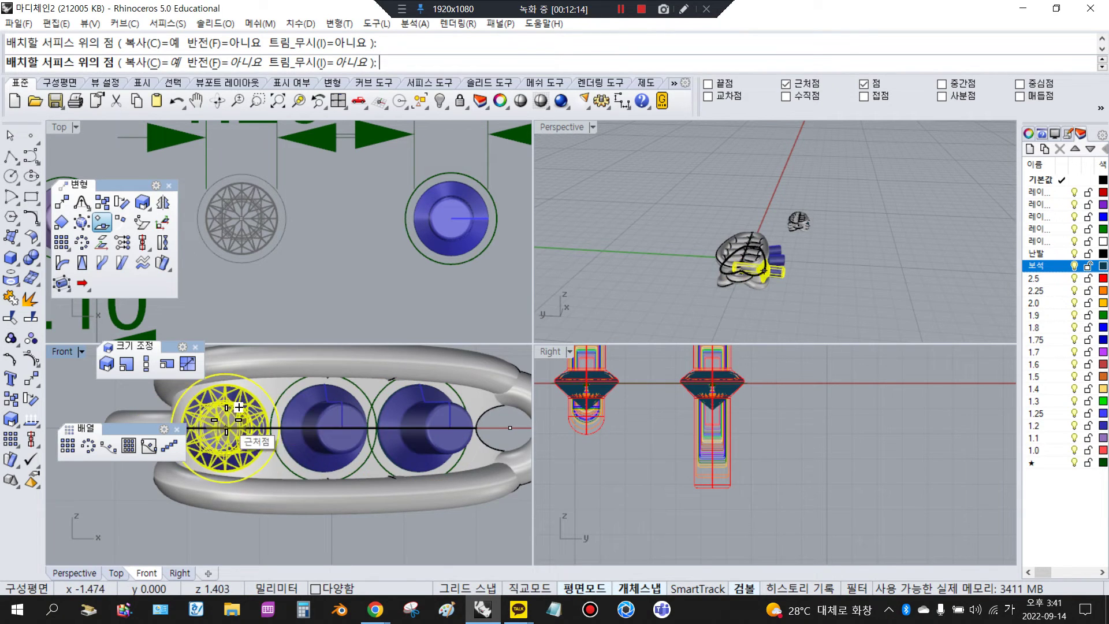
{"action": "scroll", "coordinate": [231, 419], "scroll_direction": "up", "scroll_amount": 2}
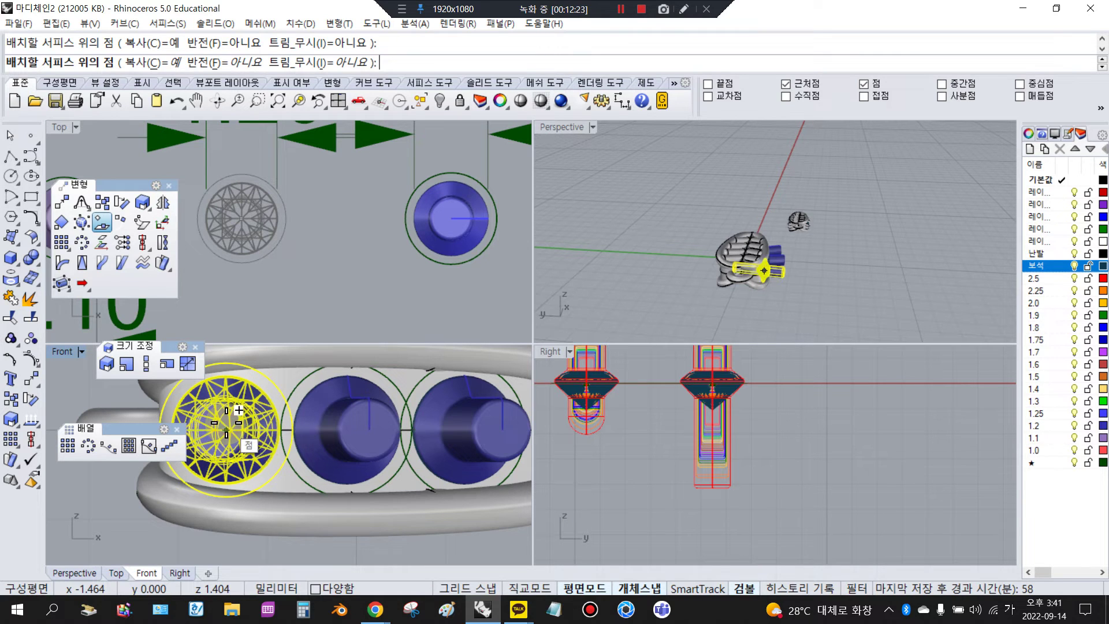
{"action": "left_click", "coordinate": [238, 410]}
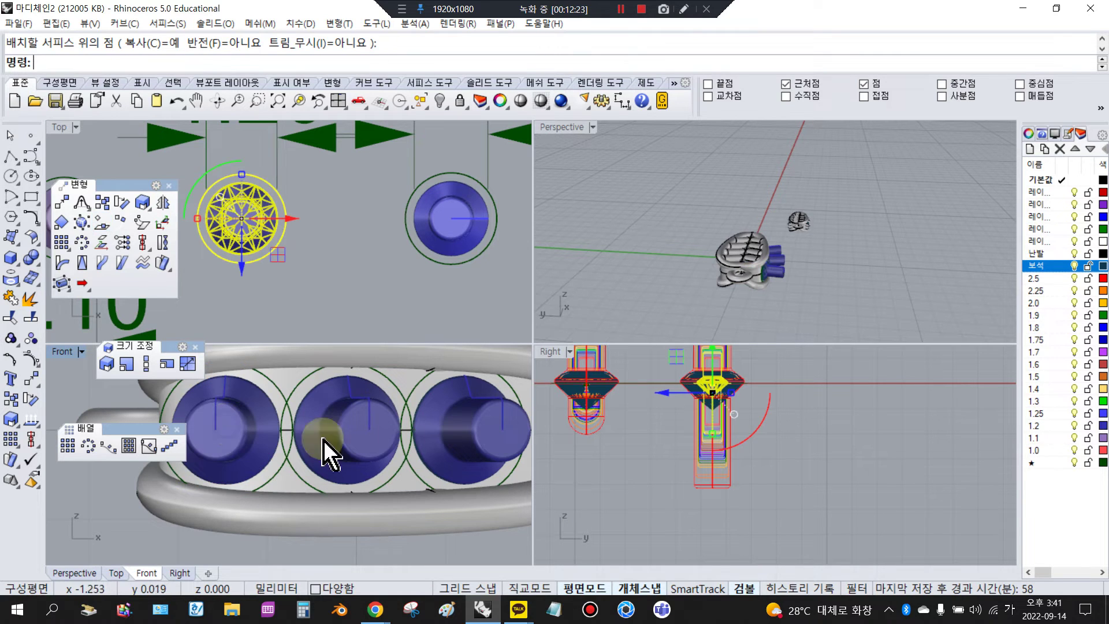
{"action": "left_click", "coordinate": [622, 102]}
{"action": "scroll", "coordinate": [212, 273], "scroll_direction": "up", "scroll_amount": 2}
{"action": "left_click", "coordinate": [250, 249]}
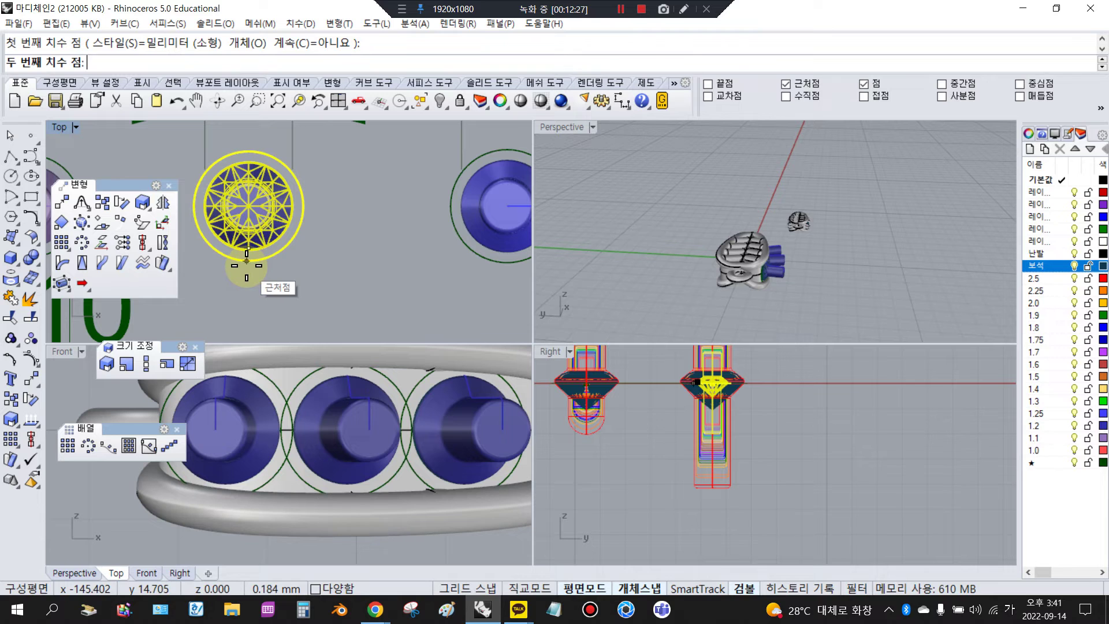
{"action": "left_click", "coordinate": [247, 265]}
{"action": "scroll", "coordinate": [283, 279], "scroll_direction": "down", "scroll_amount": 3}
{"action": "scroll", "coordinate": [258, 280], "scroll_direction": "up", "scroll_amount": 3}
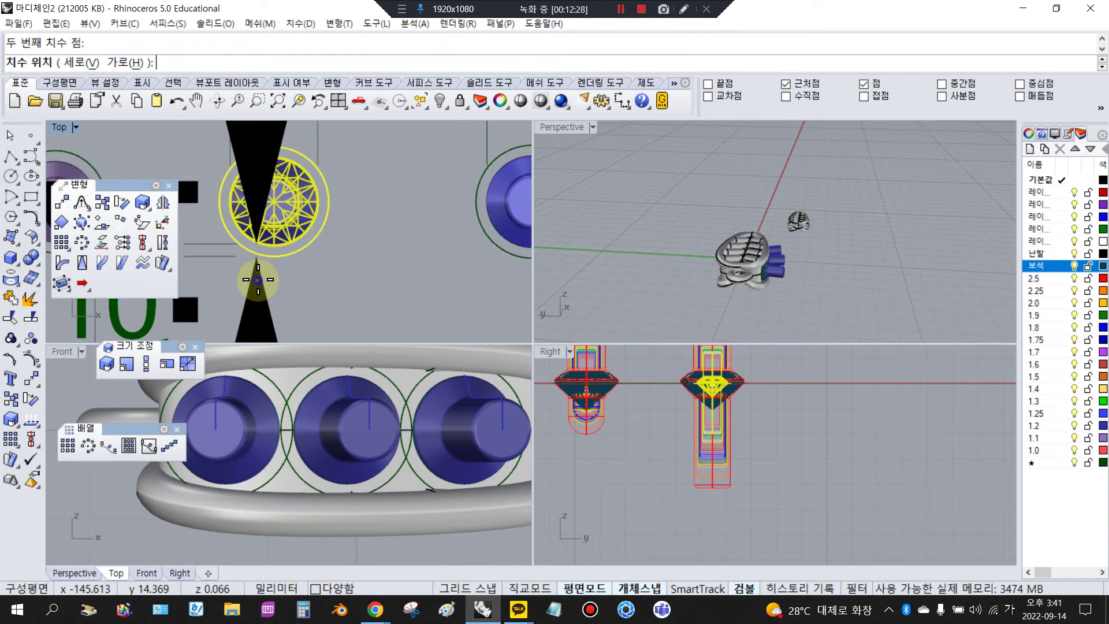
{"action": "right_click", "coordinate": [258, 280]}
{"action": "scroll", "coordinate": [277, 252], "scroll_direction": "up", "scroll_amount": 7}
{"action": "left_click", "coordinate": [332, 235]}
Step: Measure the gap between the original 1.20 stone's edge and its surrounding circle in the Top view with a dimension
{"action": "right_click", "coordinate": [282, 233]}
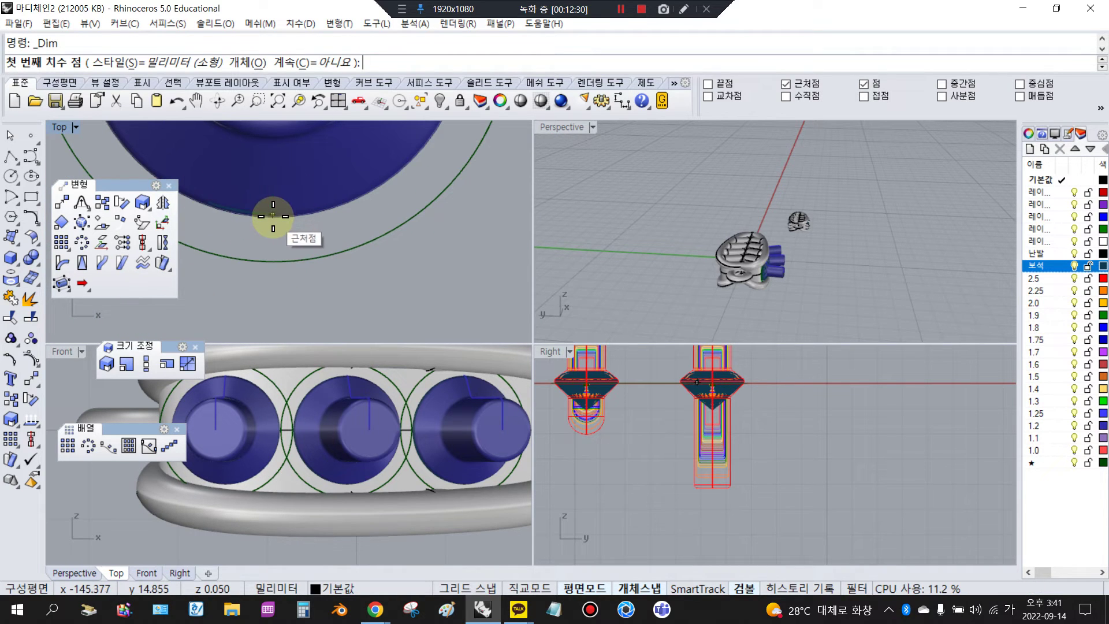
{"action": "left_click", "coordinate": [271, 219]}
{"action": "left_click", "coordinate": [270, 260]}
{"action": "scroll", "coordinate": [271, 260], "scroll_direction": "down", "scroll_amount": 10}
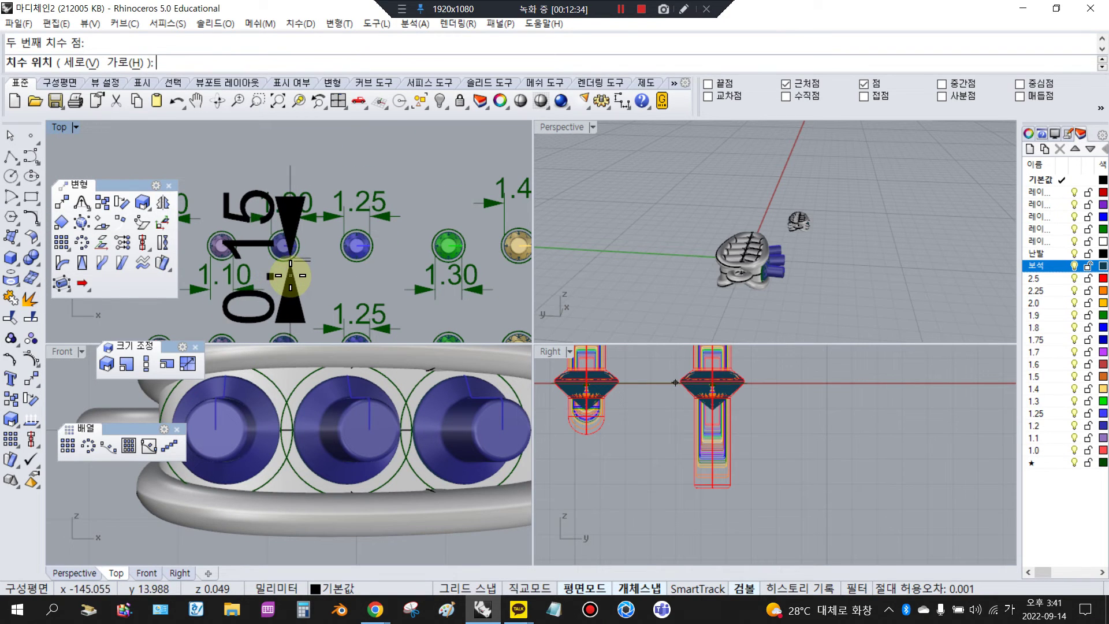
{"action": "left_click", "coordinate": [291, 283]}
Step: Measure the overlap between the guide circles of two neighbouring stones on the plate in the Front view, then cancel the dimension
{"action": "key", "text": "Return"}
{"action": "scroll", "coordinate": [289, 425], "scroll_direction": "up", "scroll_amount": 4}
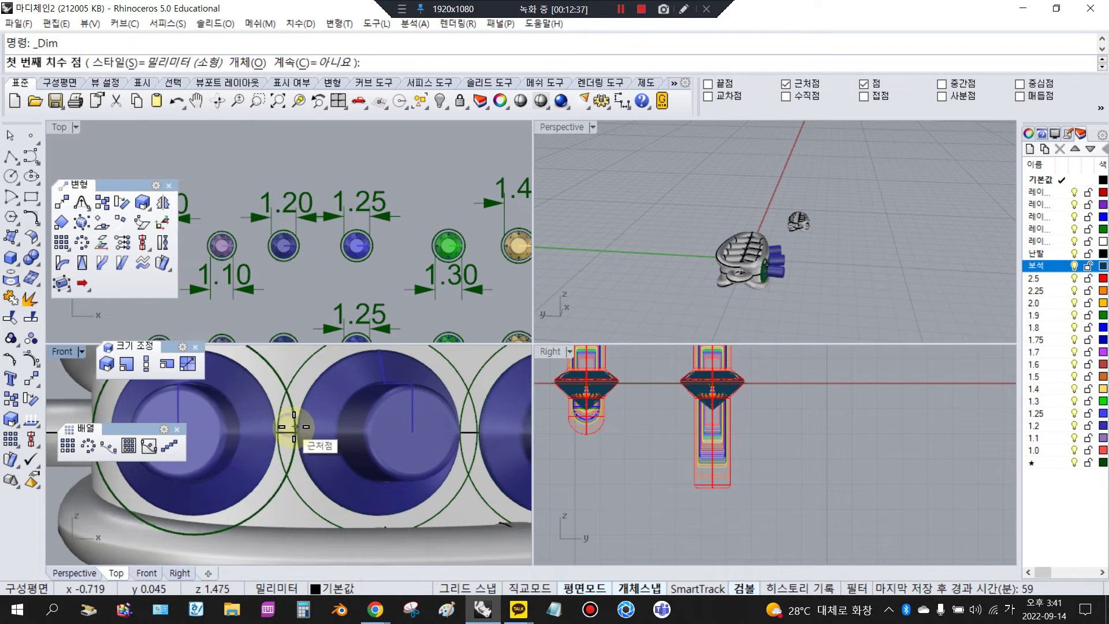
{"action": "left_click", "coordinate": [301, 435]}
{"action": "scroll", "coordinate": [301, 434], "scroll_direction": "up", "scroll_amount": 4}
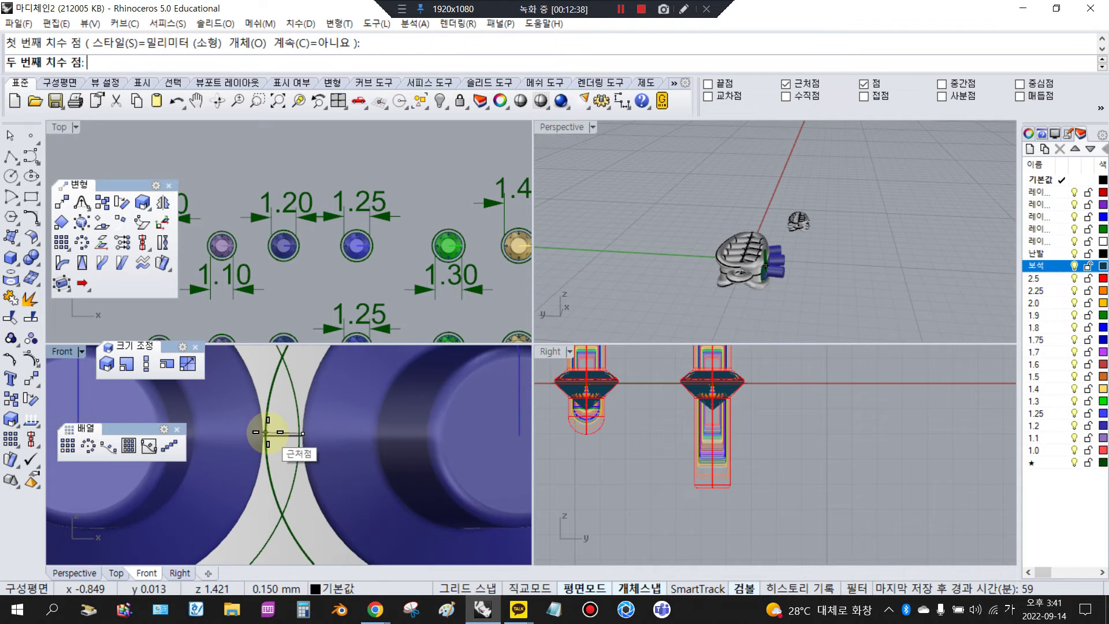
{"action": "left_click", "coordinate": [267, 434]}
{"action": "scroll", "coordinate": [272, 450], "scroll_direction": "down", "scroll_amount": 9}
{"action": "scroll", "coordinate": [270, 456], "scroll_direction": "down", "scroll_amount": 5}
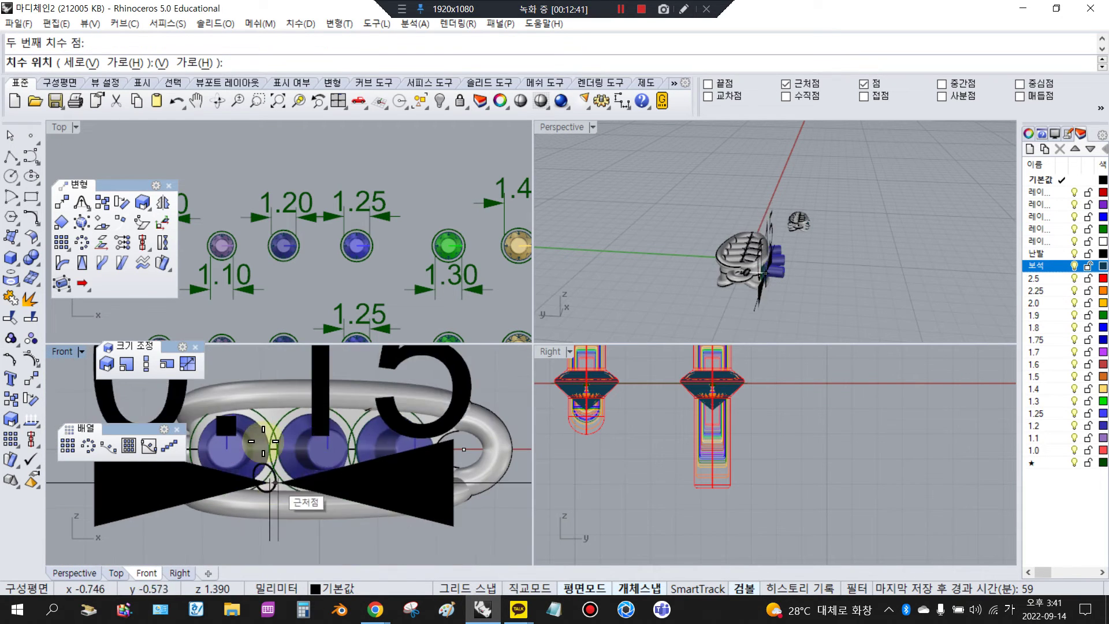
{"action": "key", "text": "Escape"}
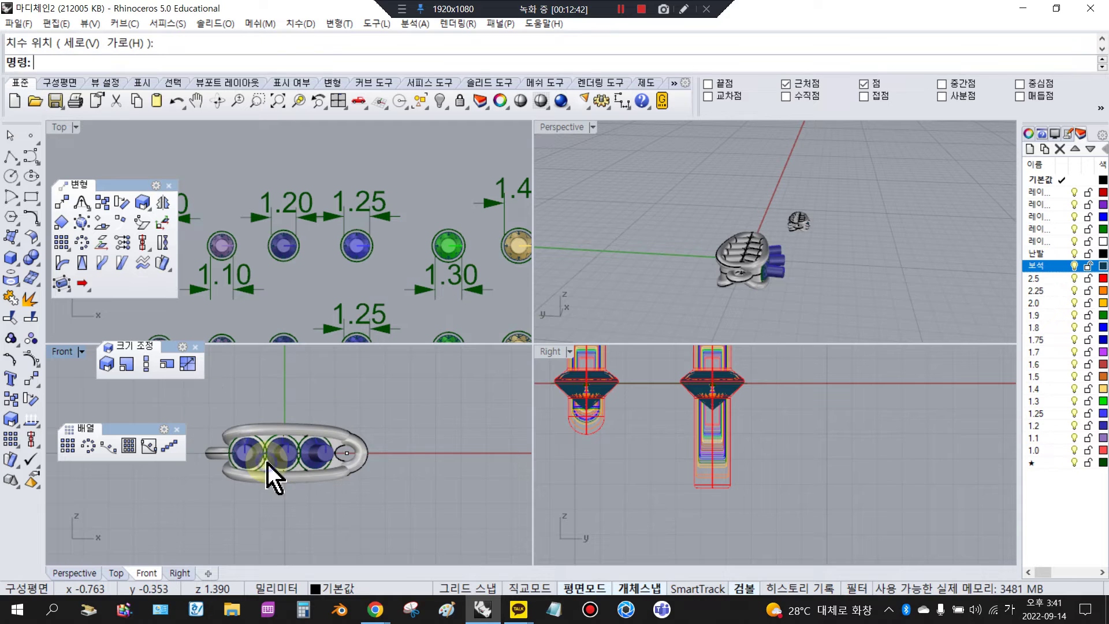
Step: Group the 0.45 prong with its centre point and circles in the prong row below the gemstones
{"action": "scroll", "coordinate": [347, 231], "scroll_direction": "down", "scroll_amount": 4}
{"action": "scroll", "coordinate": [348, 234], "scroll_direction": "down", "scroll_amount": 3}
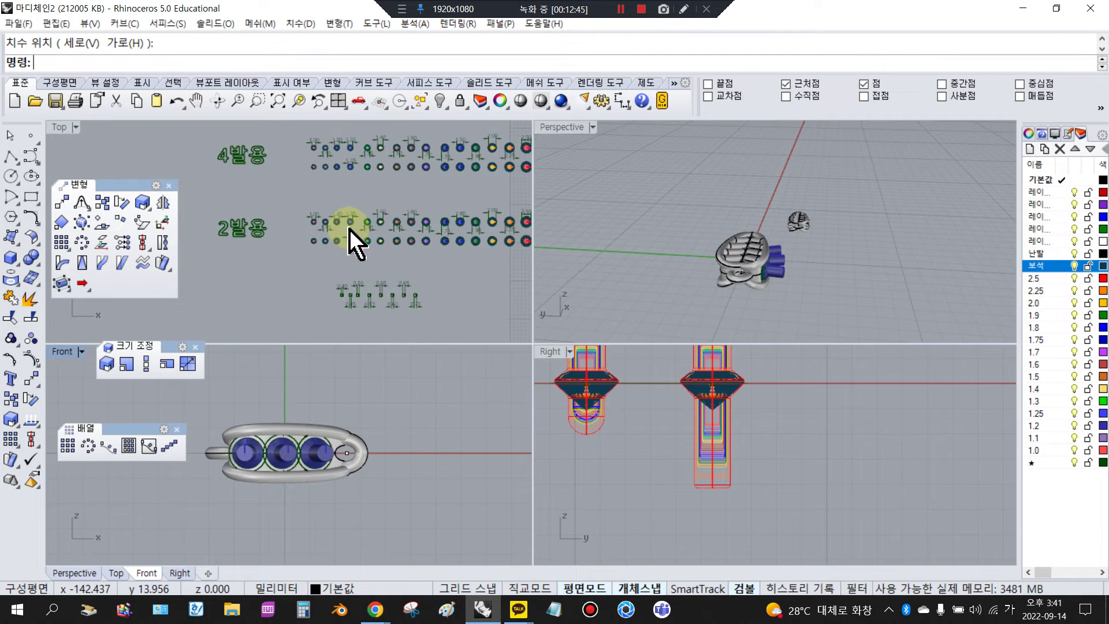
{"action": "scroll", "coordinate": [391, 309], "scroll_direction": "up", "scroll_amount": 6}
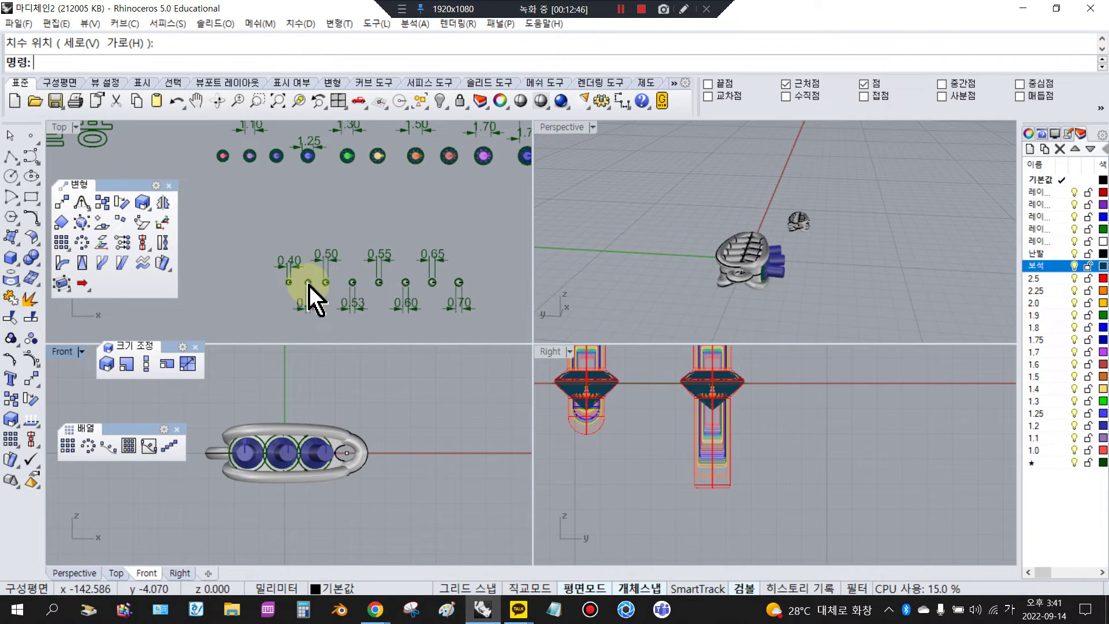
{"action": "scroll", "coordinate": [308, 283], "scroll_direction": "up", "scroll_amount": 6}
{"action": "left_click_drag", "start_coordinate": [293, 267], "coordinate": [333, 304]}
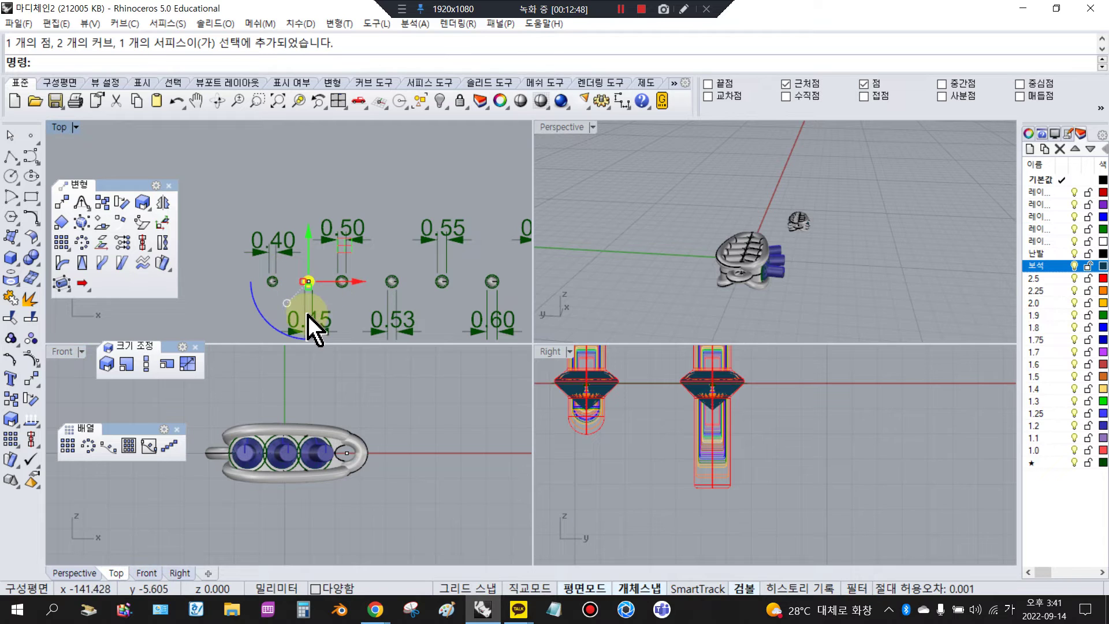
{"action": "scroll", "coordinate": [309, 338], "scroll_direction": "up", "scroll_amount": 3}
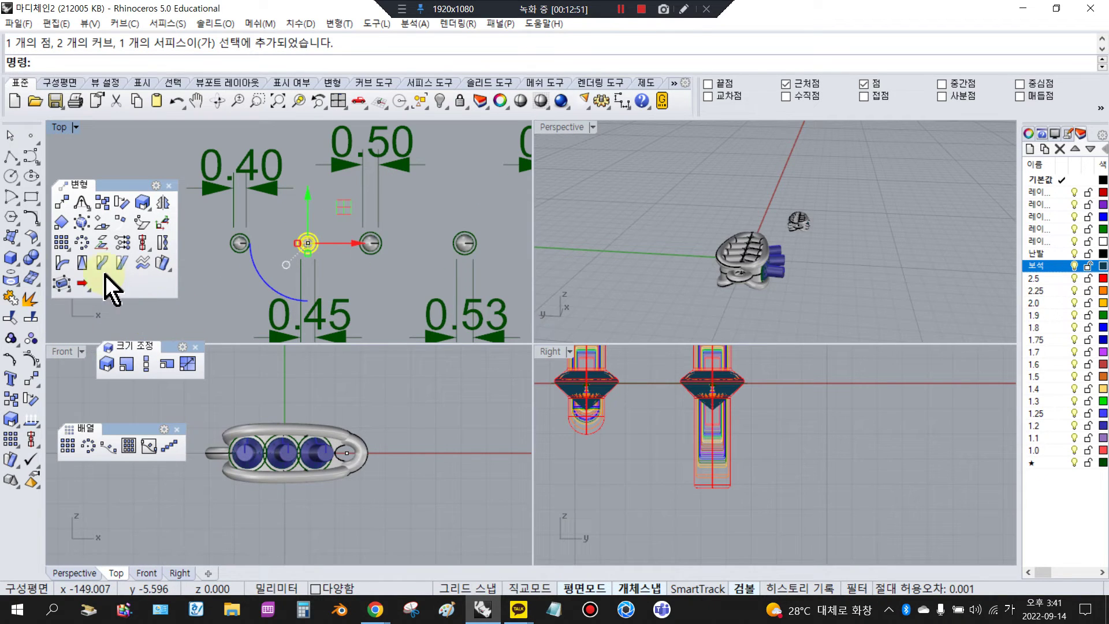
{"action": "left_click", "coordinate": [10, 340]}
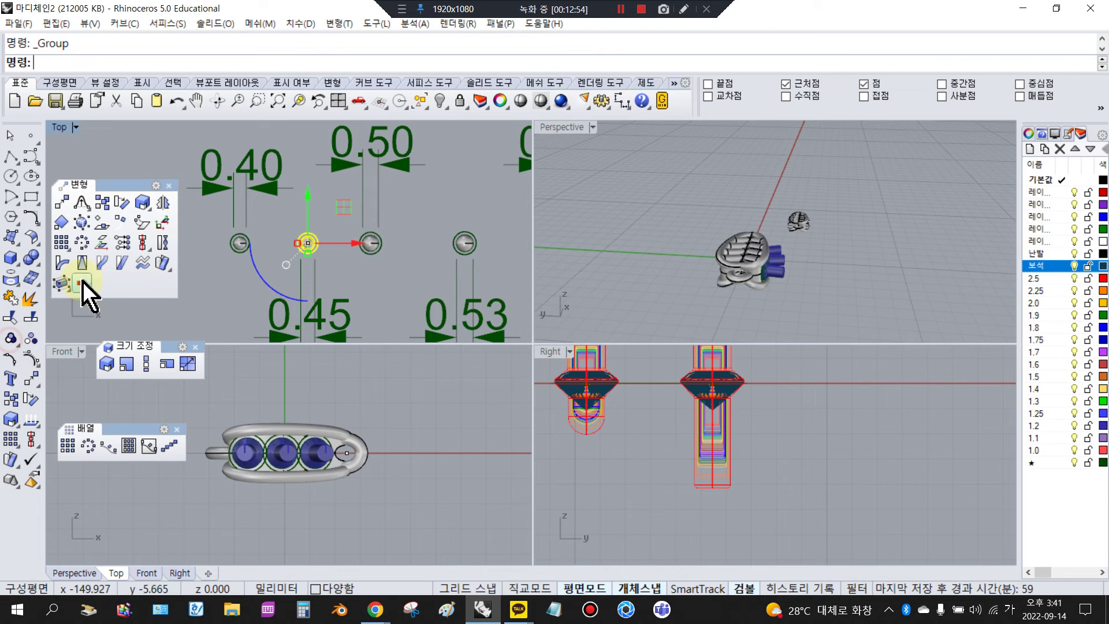
Step: Set up Orient on Surface for the grouped 0.45 prong from its centre point onto the inner plate, with copying enabled
{"action": "left_click", "coordinate": [103, 226]}
{"action": "scroll", "coordinate": [310, 248], "scroll_direction": "up", "scroll_amount": 2}
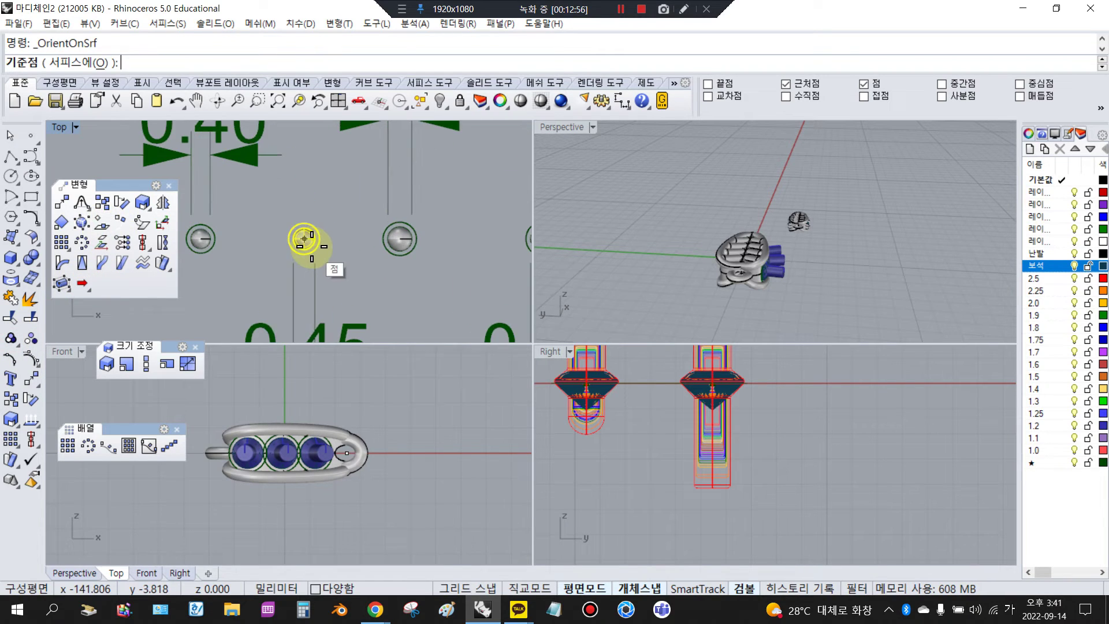
{"action": "left_click", "coordinate": [310, 246]}
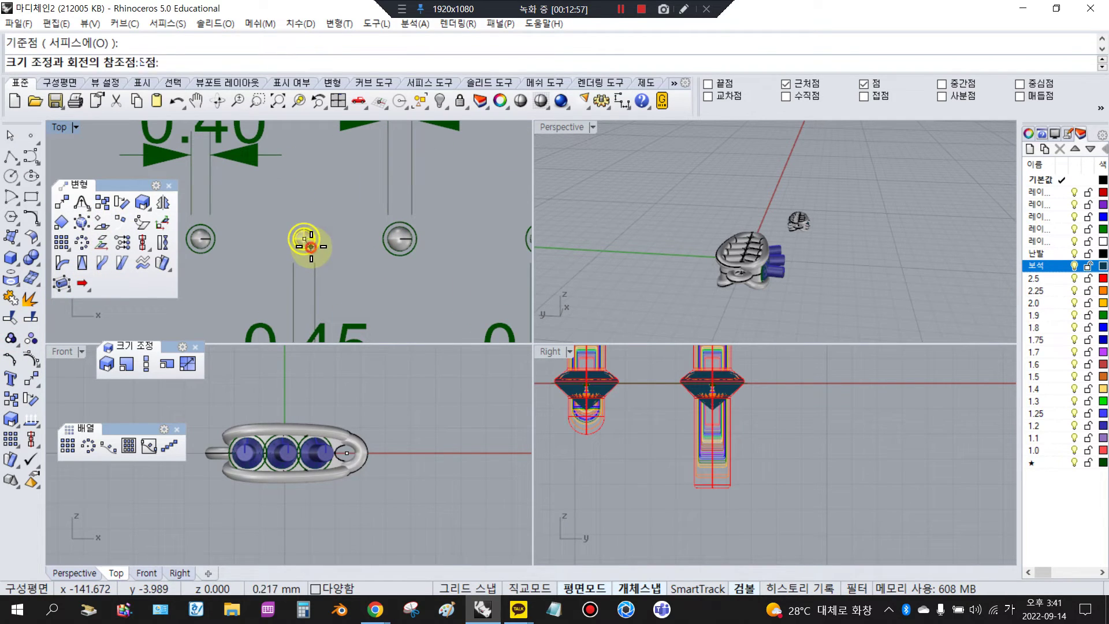
{"action": "left_click", "coordinate": [305, 299]}
{"action": "scroll", "coordinate": [312, 428], "scroll_direction": "up", "scroll_amount": 5}
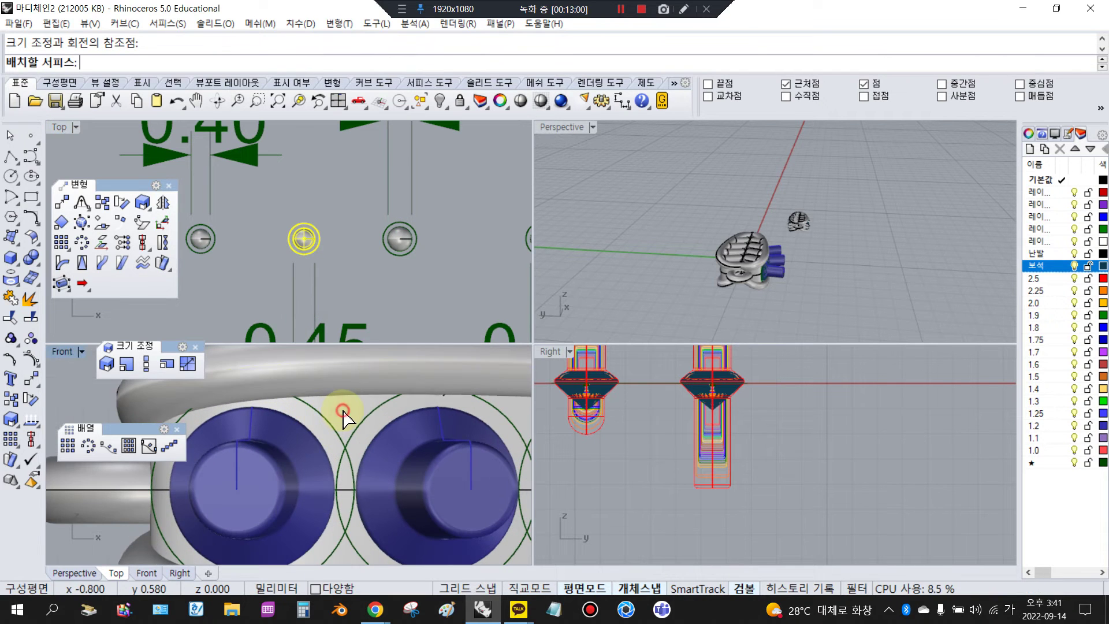
{"action": "left_click", "coordinate": [342, 409]}
{"action": "left_click", "coordinate": [586, 359]}
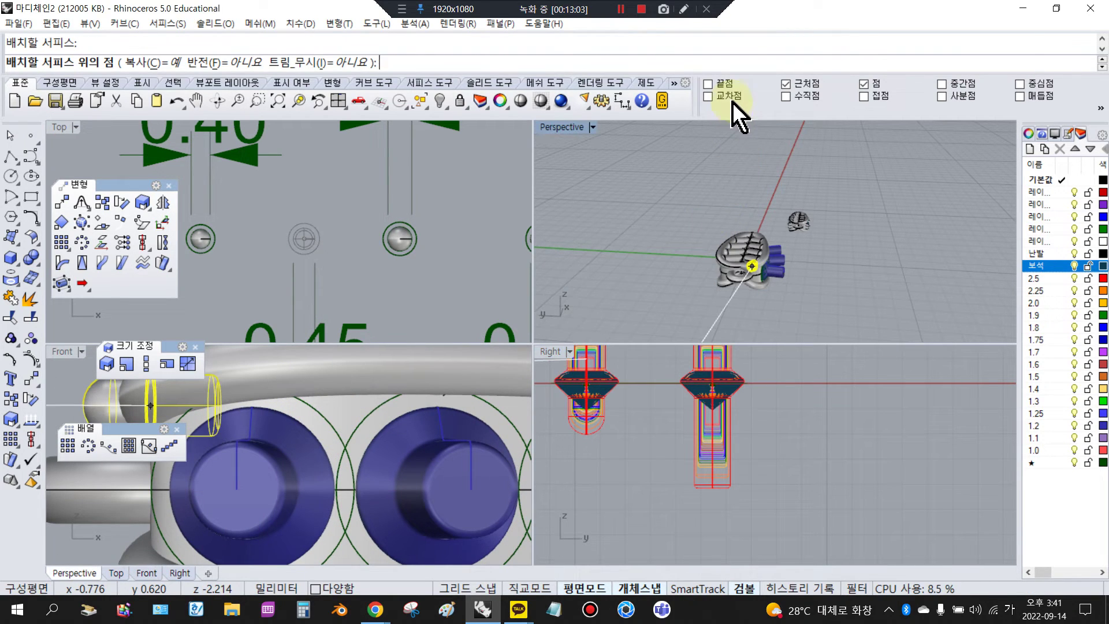
Step: Place two copies of the 0.45 prong on the inner plate at the upper guide-circle intersections between the three stones
{"action": "left_click", "coordinate": [344, 448]}
{"action": "scroll", "coordinate": [322, 444], "scroll_direction": "down", "scroll_amount": 4}
{"action": "left_click", "coordinate": [460, 441]}
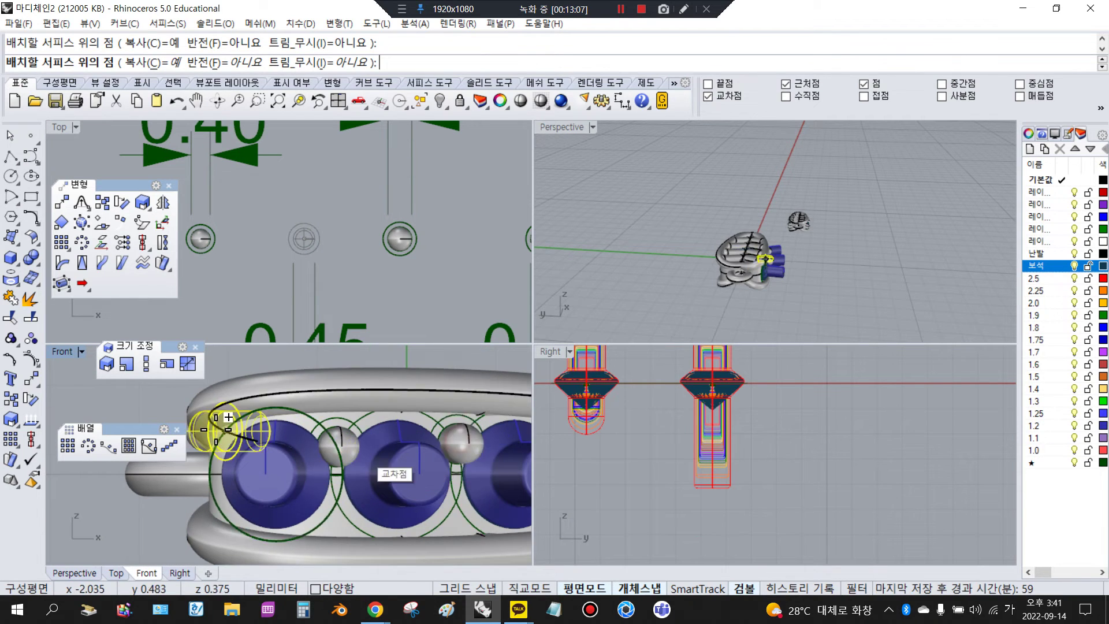
{"action": "scroll", "coordinate": [218, 429], "scroll_direction": "down", "scroll_amount": 6}
{"action": "scroll", "coordinate": [425, 439], "scroll_direction": "up", "scroll_amount": 6}
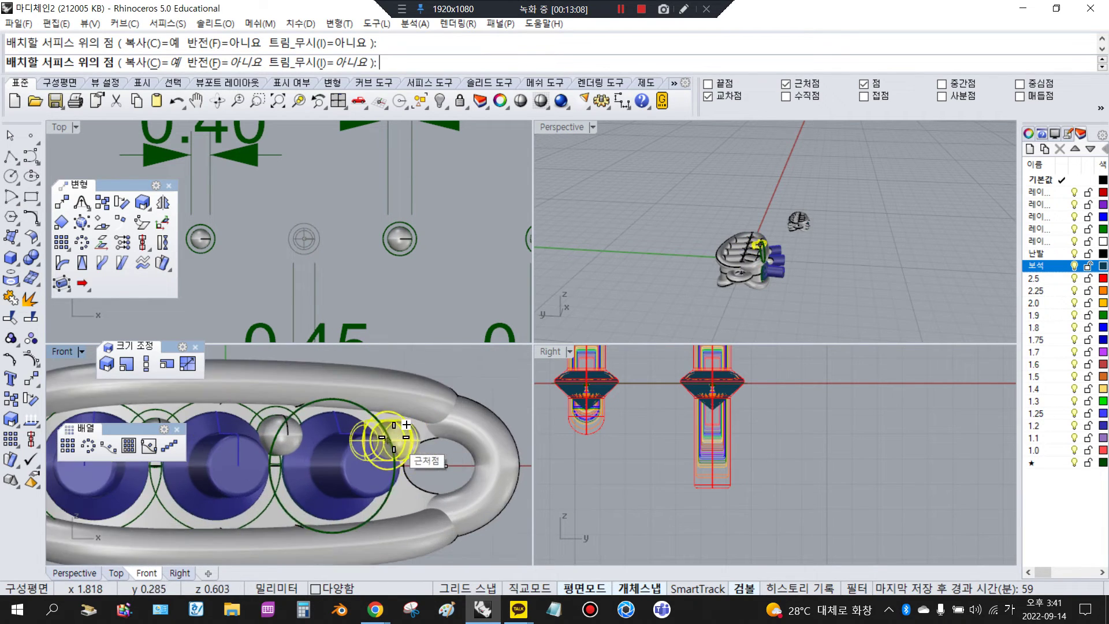
{"action": "scroll", "coordinate": [395, 437], "scroll_direction": "up", "scroll_amount": 2}
{"action": "right_click", "coordinate": [425, 438]}
Step: Select both placed prongs and fine-tune their height in the Front view to fit between the stones and the upper rail
{"action": "scroll", "coordinate": [425, 438], "scroll_direction": "down", "scroll_amount": 7}
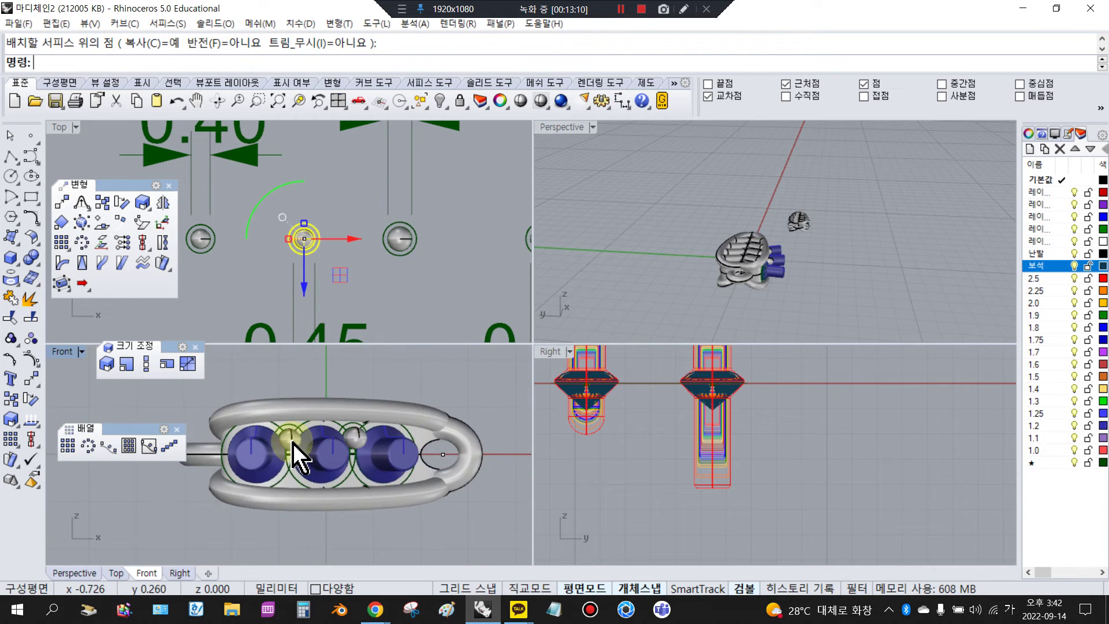
{"action": "scroll", "coordinate": [293, 443], "scroll_direction": "up", "scroll_amount": 2}
{"action": "left_click", "coordinate": [407, 436], "text": "shift"}
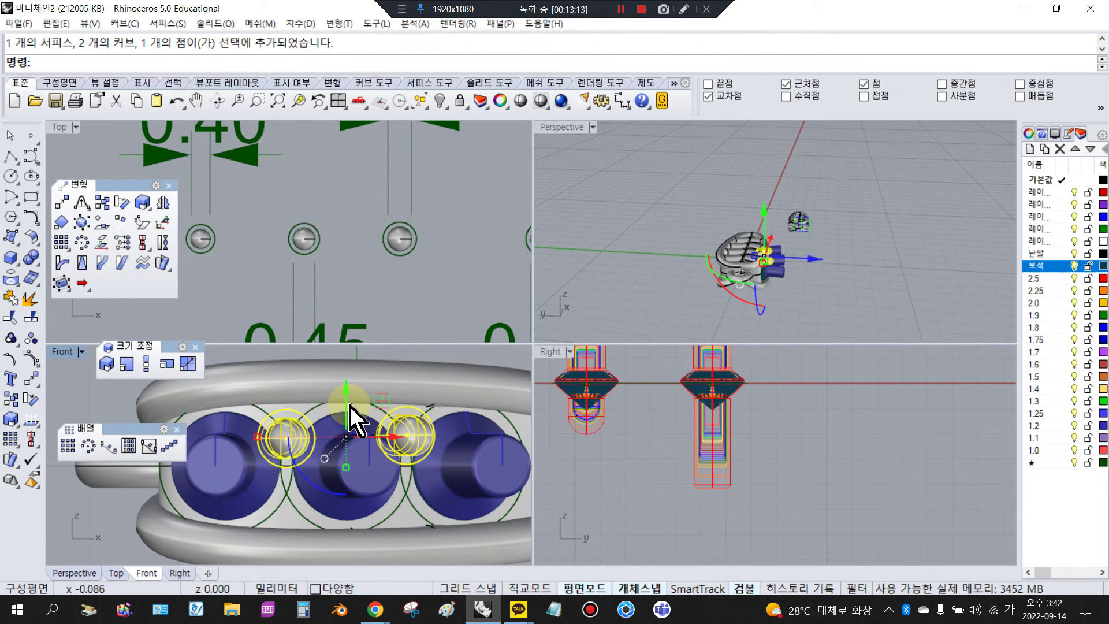
{"action": "left_click", "coordinate": [347, 403]}
{"action": "scroll", "coordinate": [296, 407], "scroll_direction": "up", "scroll_amount": 6}
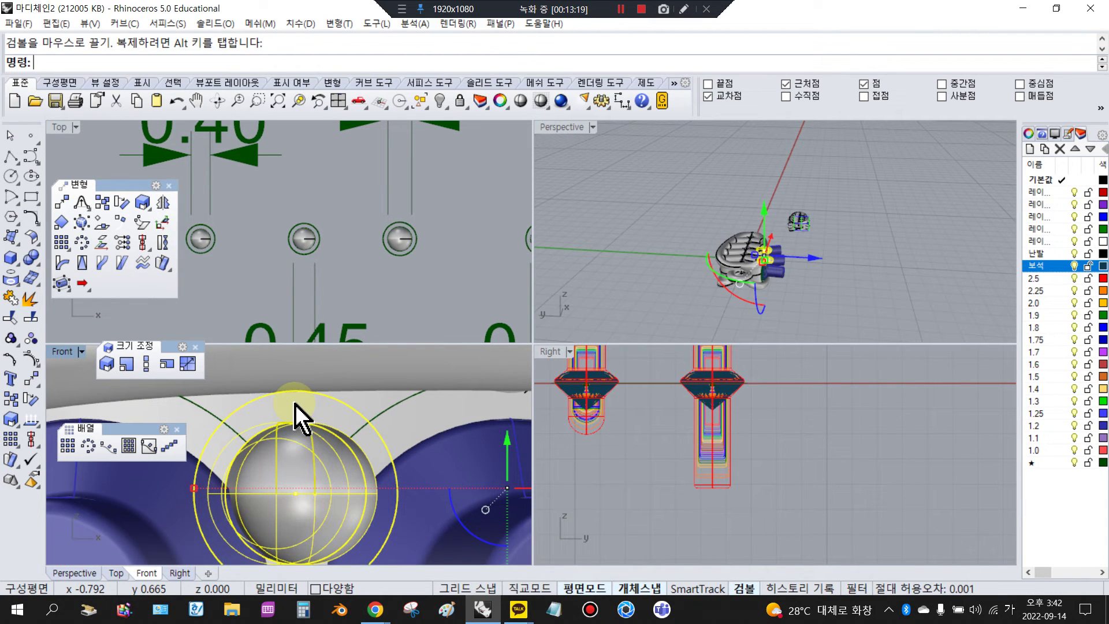
{"action": "scroll", "coordinate": [296, 404], "scroll_direction": "down", "scroll_amount": 3}
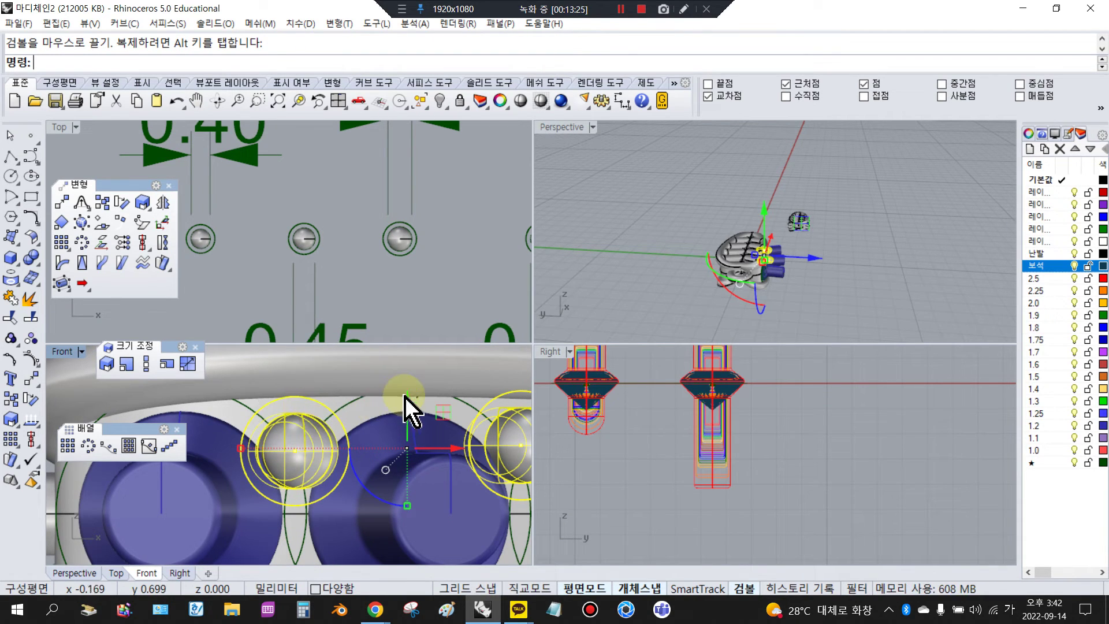
{"action": "left_click_drag", "start_coordinate": [405, 396], "coordinate": [404, 398]}
{"action": "scroll", "coordinate": [403, 400], "scroll_direction": "down", "scroll_amount": 3}
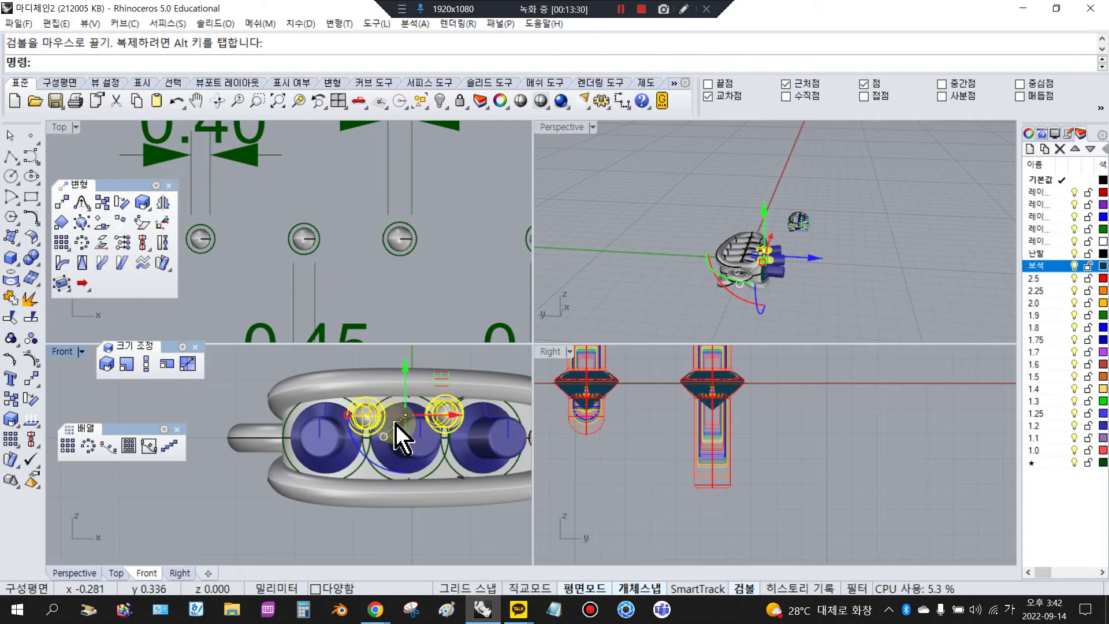
{"action": "scroll", "coordinate": [402, 439], "scroll_direction": "up", "scroll_amount": 5}
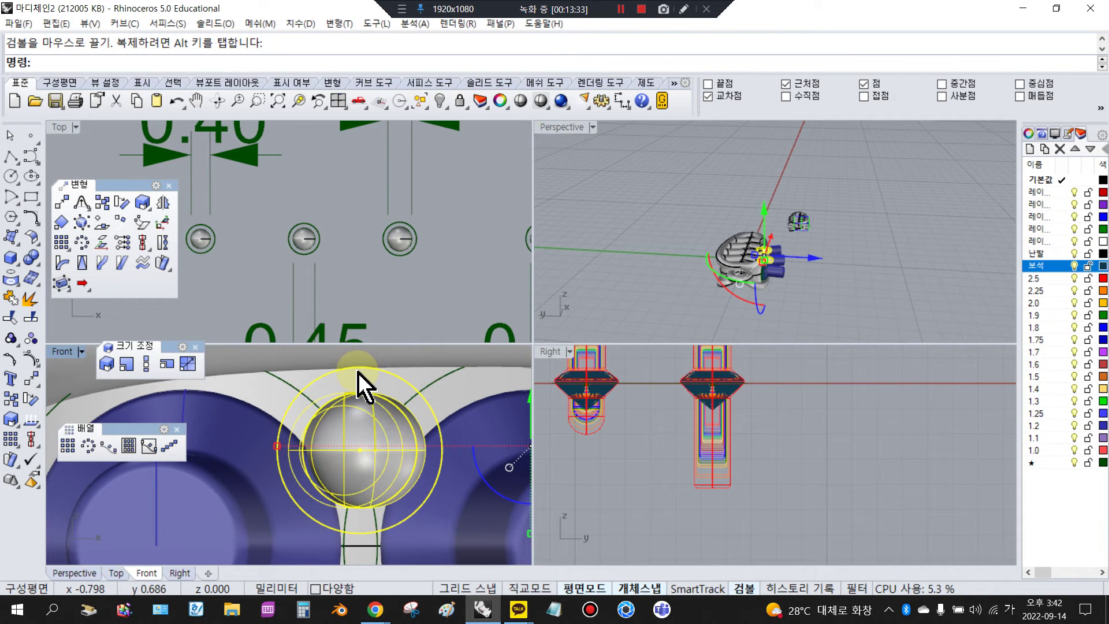
{"action": "scroll", "coordinate": [358, 387], "scroll_direction": "down", "scroll_amount": 5}
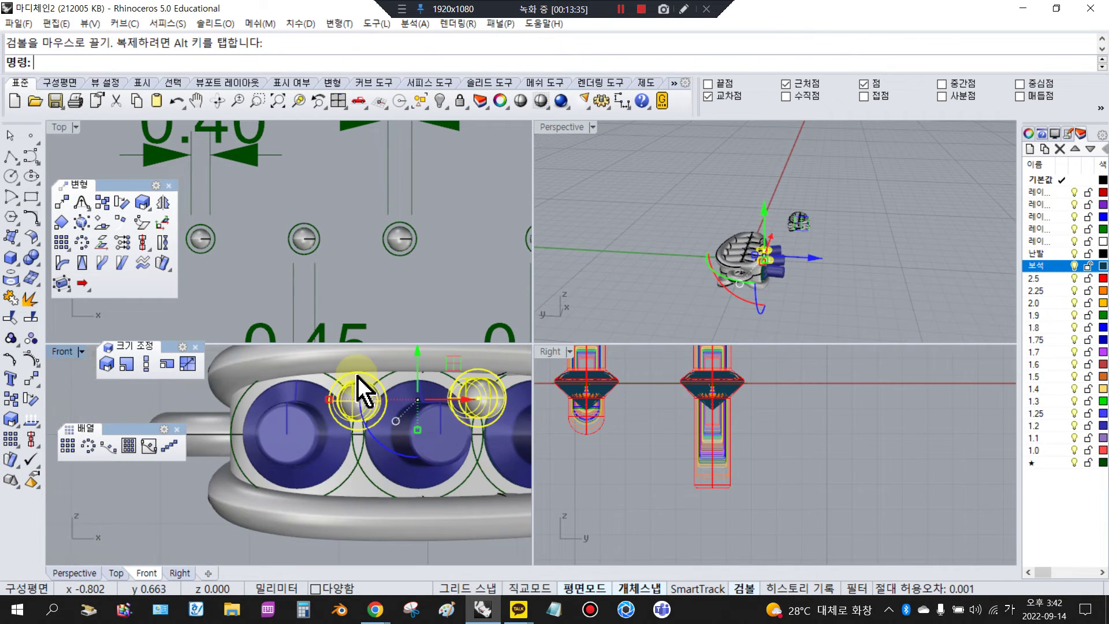
Step: Mirror the two prongs to the lower side of the stone row across the horizontal axis through the origin (0)
{"action": "left_click", "coordinate": [31, 379]}
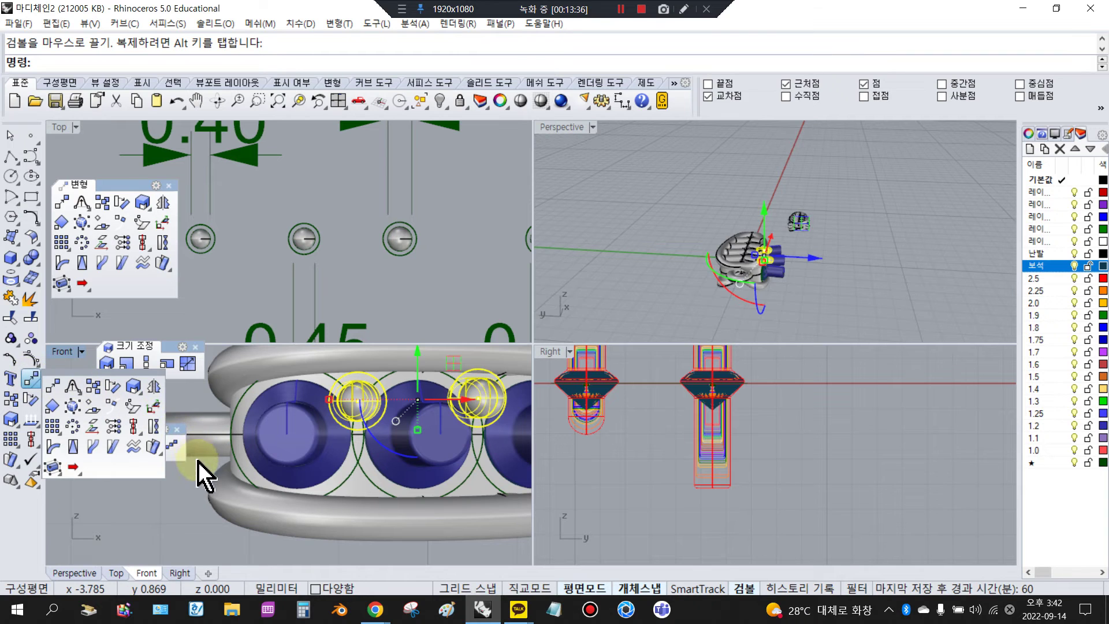
{"action": "left_click", "coordinate": [153, 390]}
{"action": "scroll", "coordinate": [283, 399], "scroll_direction": "down", "scroll_amount": 3}
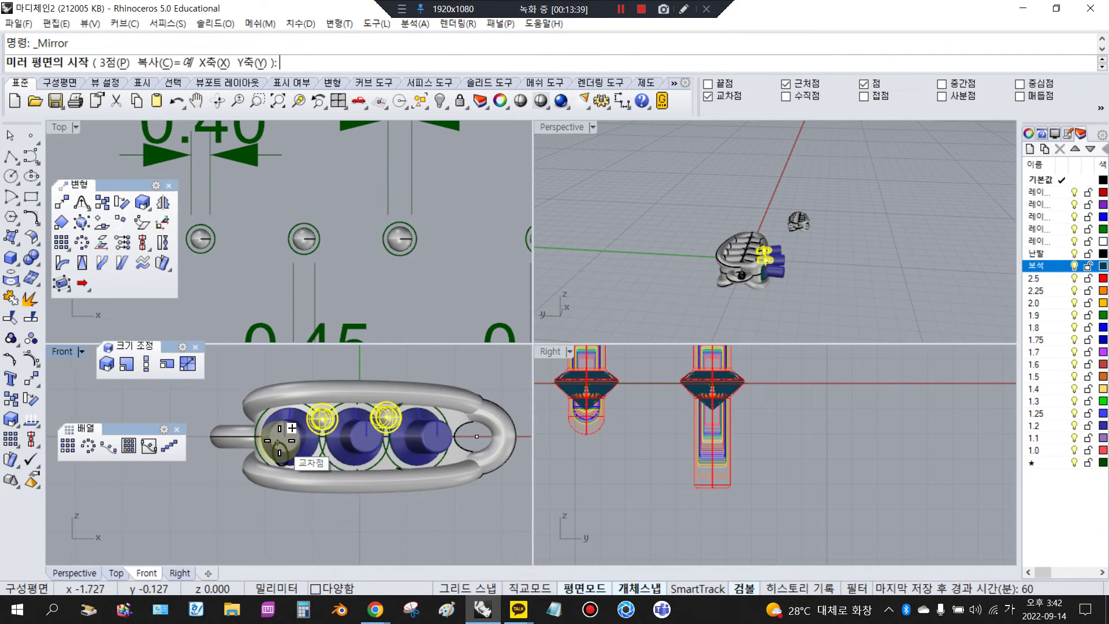
{"action": "scroll", "coordinate": [271, 428], "scroll_direction": "up", "scroll_amount": 2}
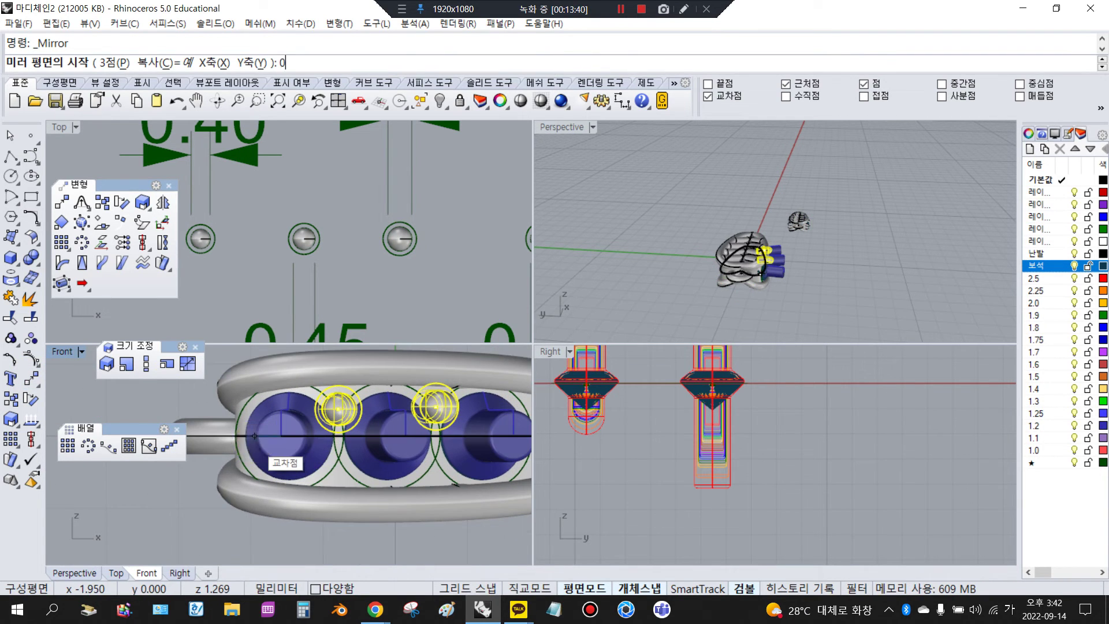
{"action": "type", "text": "0"}
{"action": "key", "text": "Return"}
{"action": "key", "text": "F8"}
{"action": "left_click", "coordinate": [86, 415]}
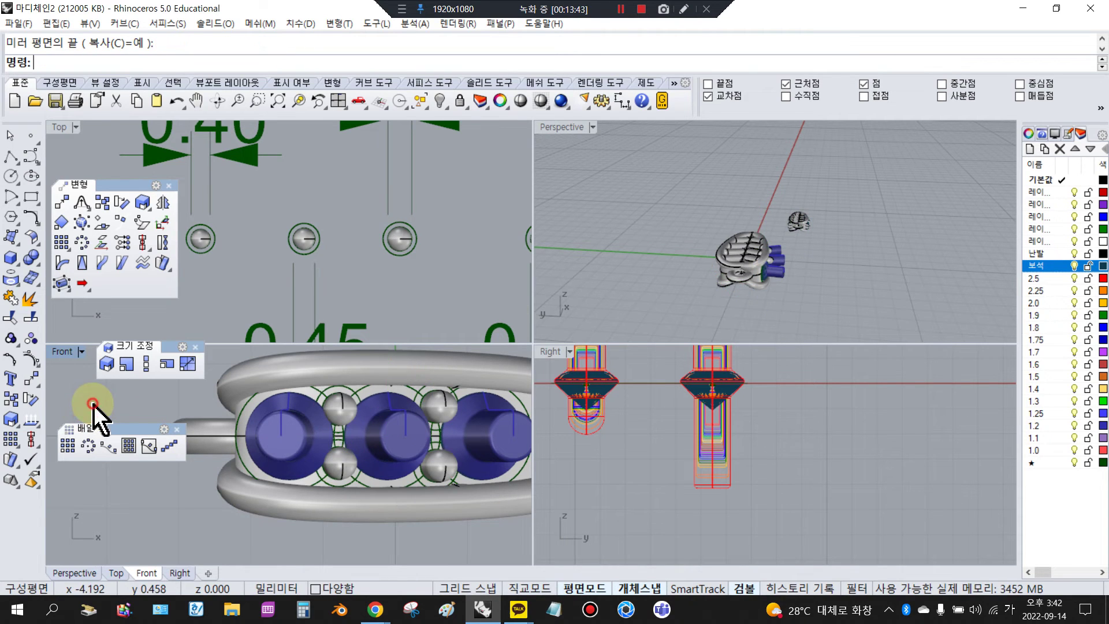
{"action": "left_click", "coordinate": [312, 240]}
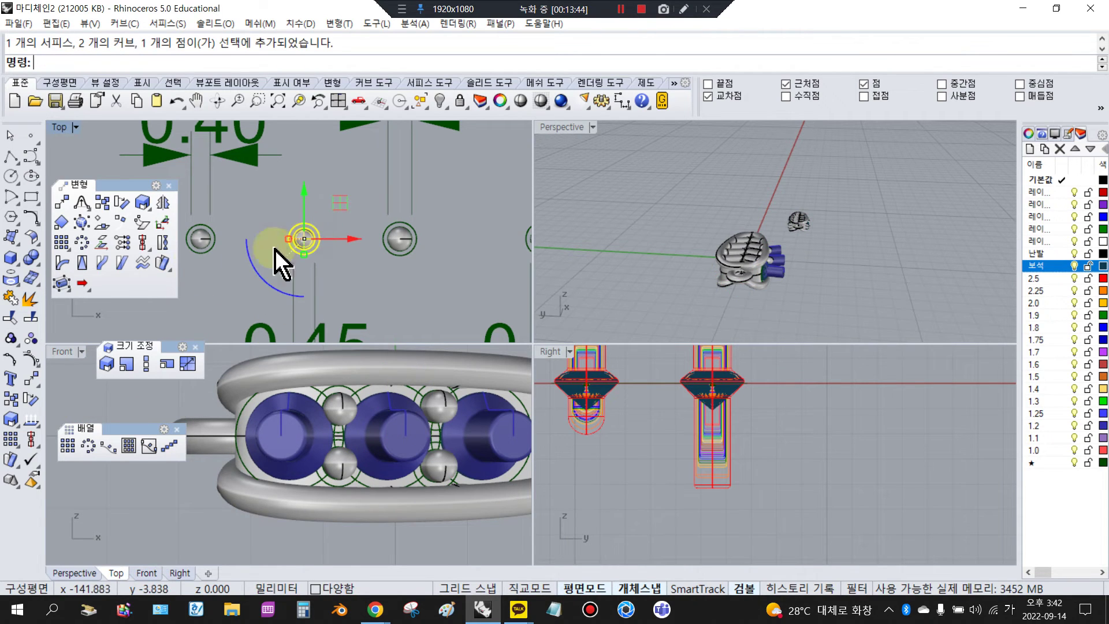
{"action": "left_click", "coordinate": [103, 224]}
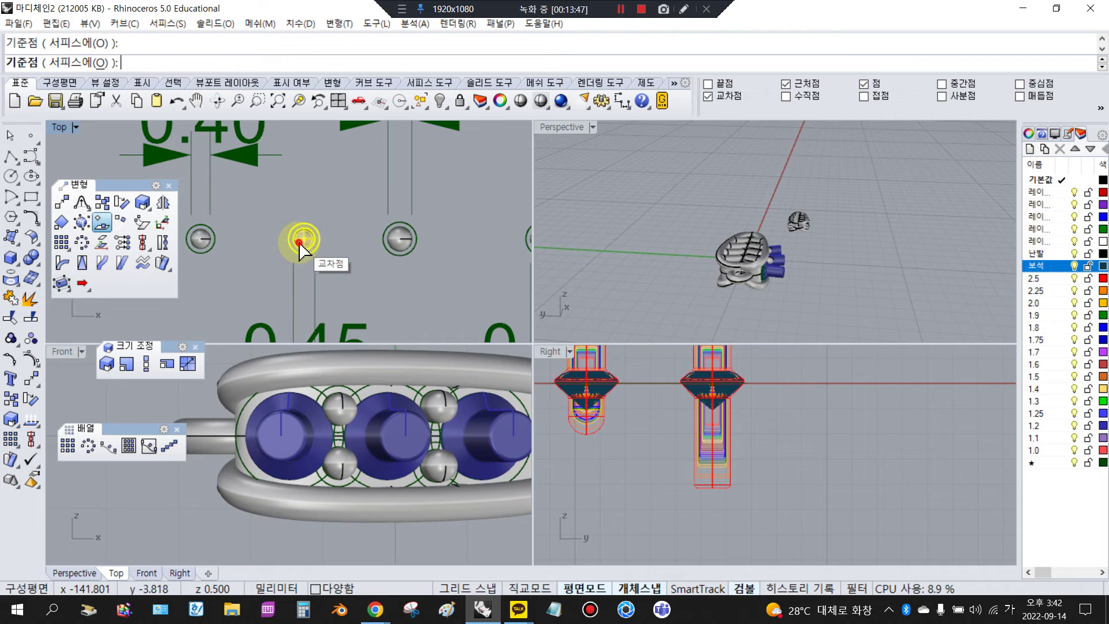
{"action": "left_click", "coordinate": [301, 239]}
{"action": "key", "text": "Escape"}
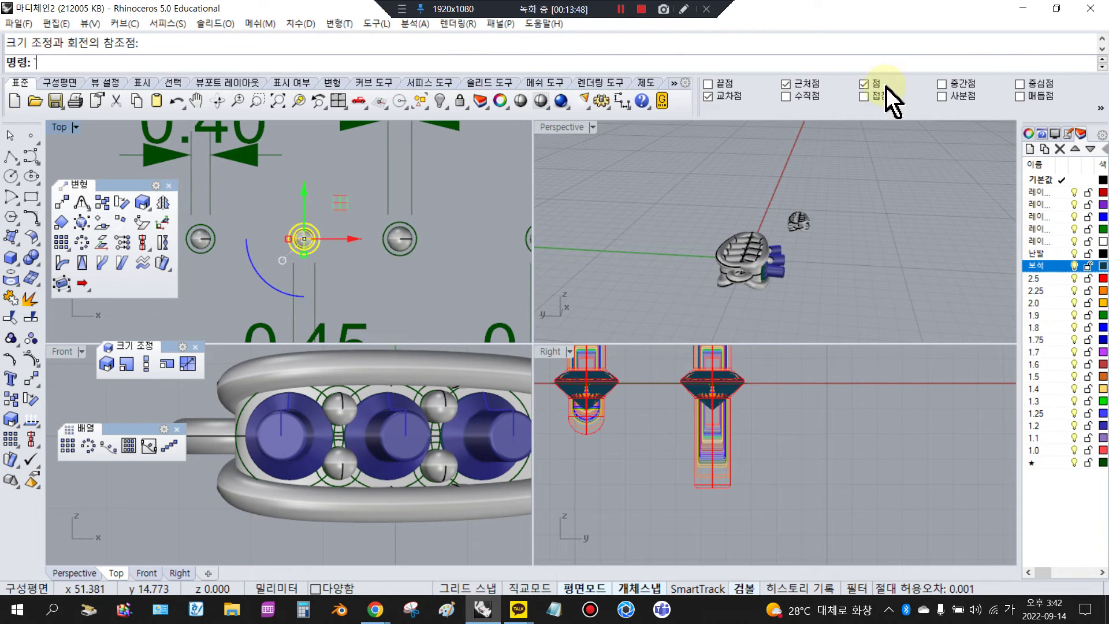
Step: Limit object snaps to Point and set up a rigid Orient on Surface of the 0.45 prong onto the inner plate at scale 1.0
{"action": "key", "text": "Return"}
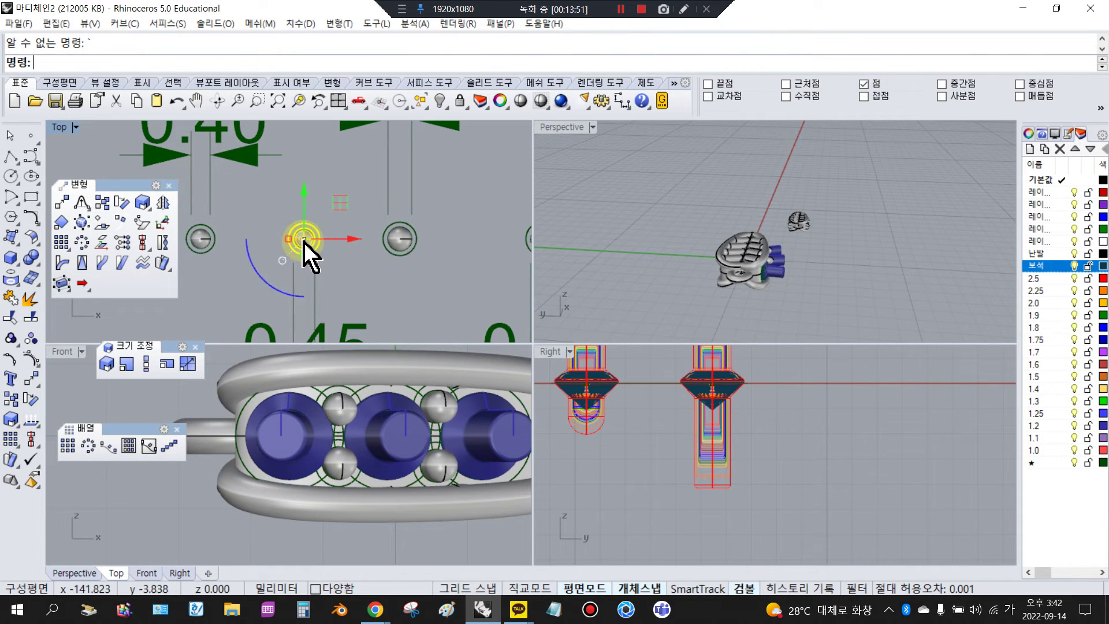
{"action": "key", "text": "ctrl"}
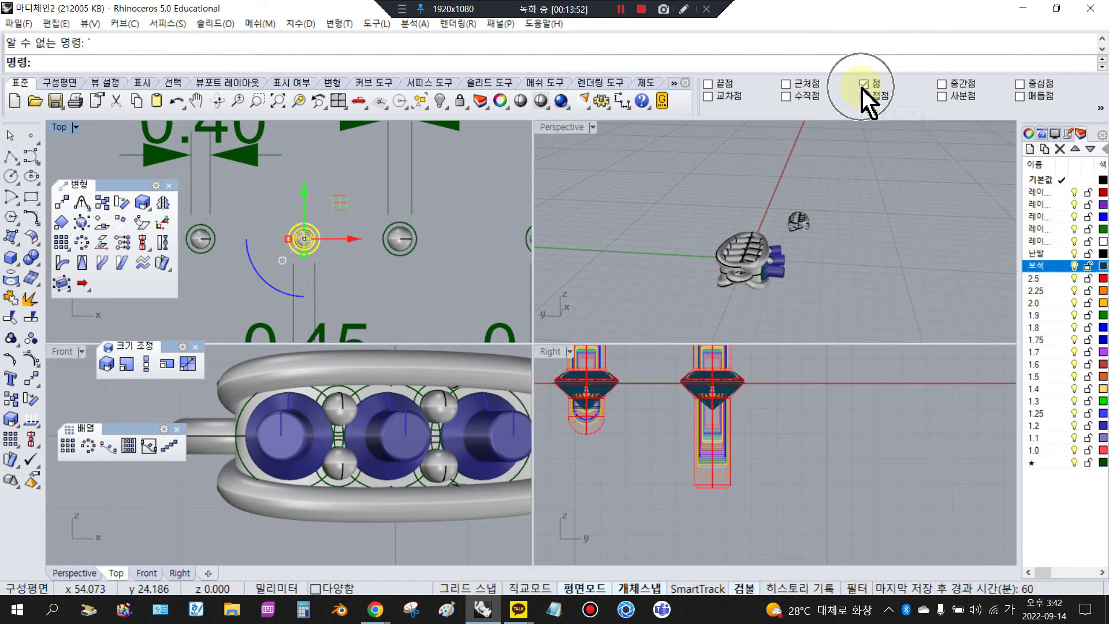
{"action": "left_click", "coordinate": [101, 223]}
{"action": "left_click", "coordinate": [301, 237]}
{"action": "left_click", "coordinate": [304, 289]}
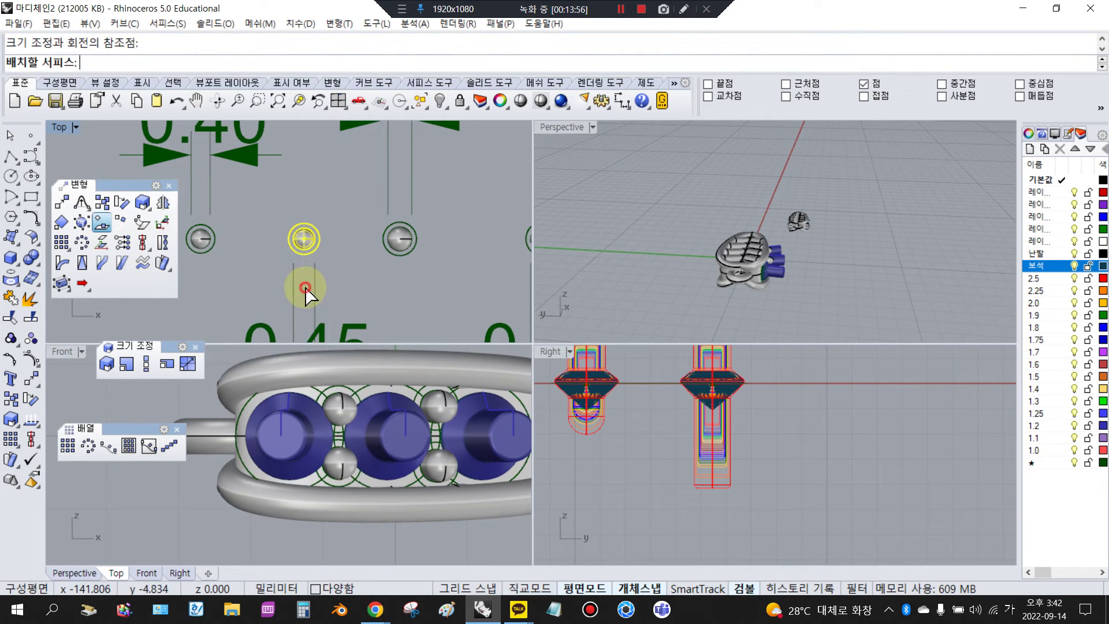
{"action": "scroll", "coordinate": [257, 416], "scroll_direction": "up", "scroll_amount": 3}
{"action": "left_click", "coordinate": [257, 416]}
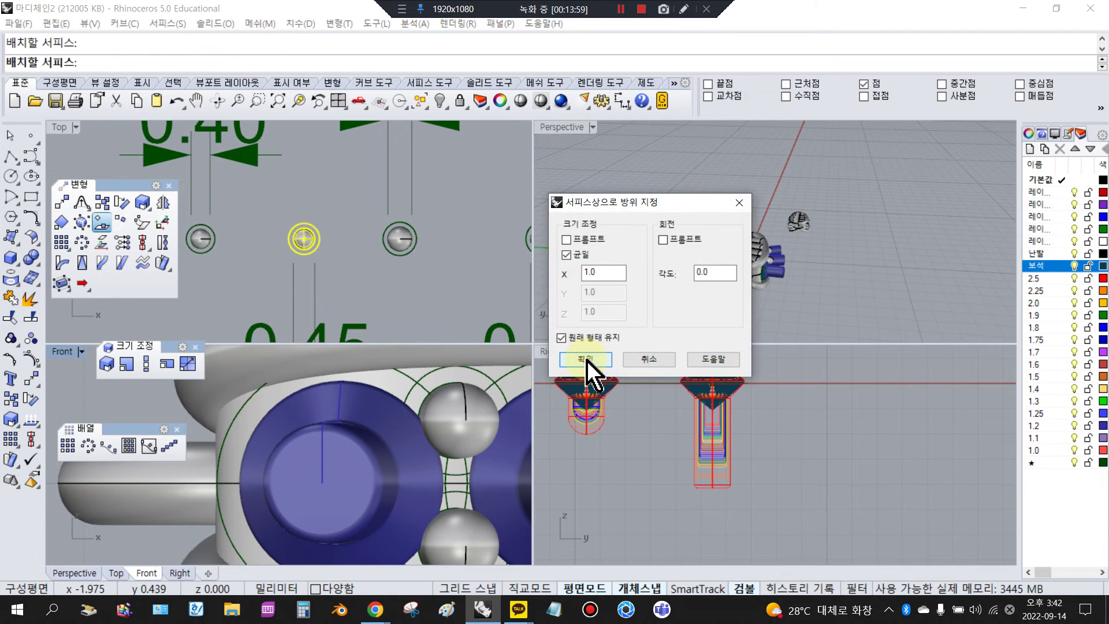
{"action": "left_click", "coordinate": [585, 359]}
Step: Place a prong copy on the plate at the upper outer side of the first stone, near the connecting ring
{"action": "scroll", "coordinate": [252, 428], "scroll_direction": "up", "scroll_amount": 2}
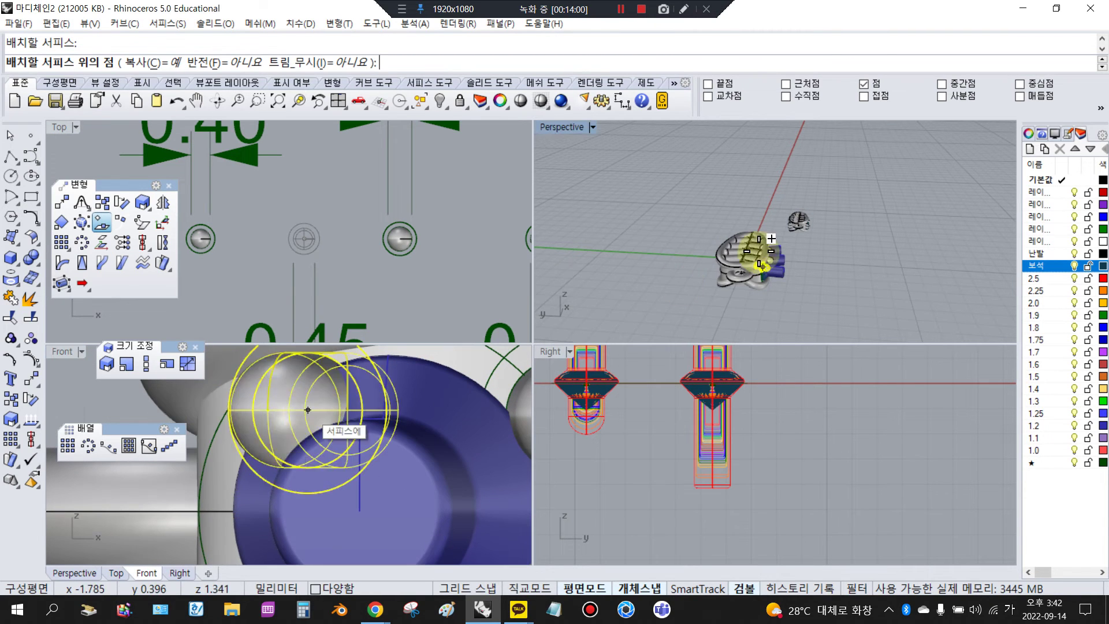
{"action": "scroll", "coordinate": [751, 274], "scroll_direction": "up", "scroll_amount": 6}
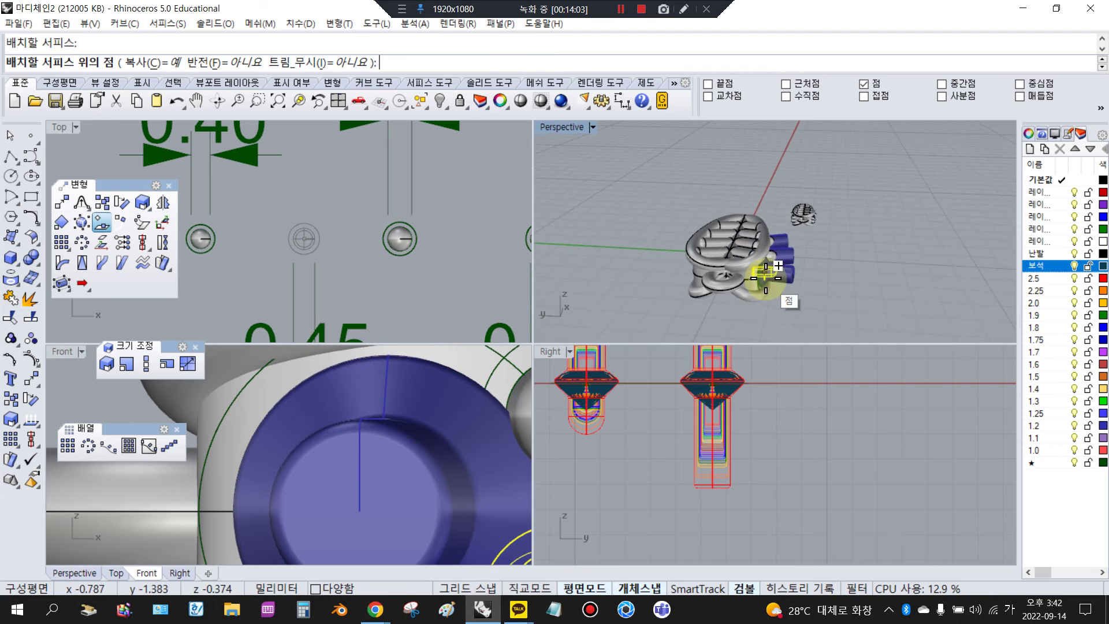
{"action": "right_click_drag", "start_coordinate": [861, 257], "coordinate": [827, 225]}
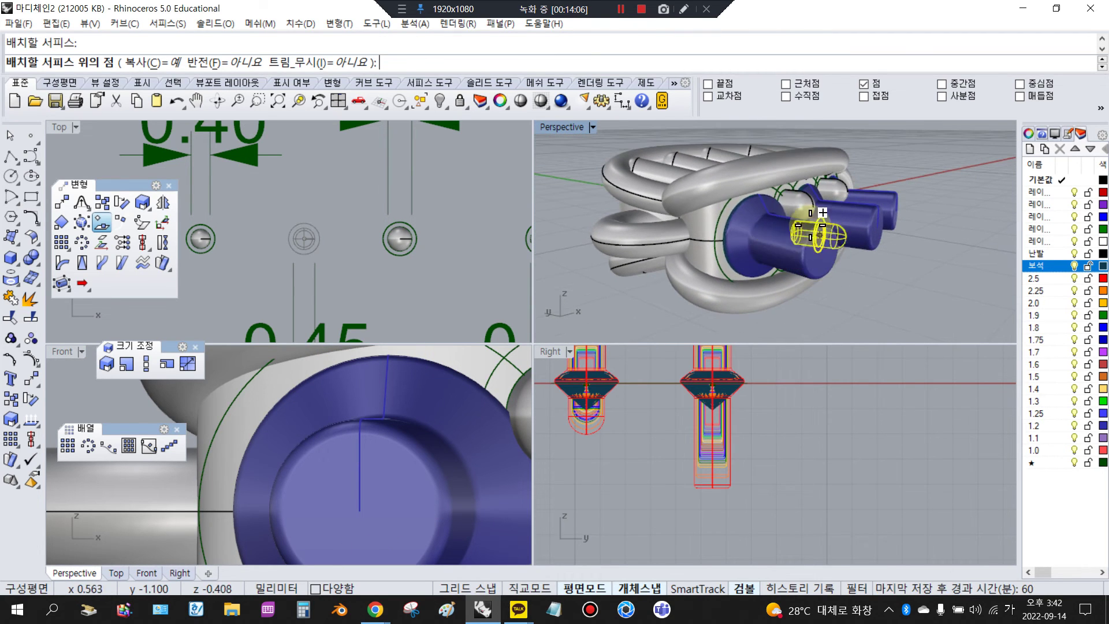
{"action": "scroll", "coordinate": [733, 214], "scroll_direction": "up", "scroll_amount": 2}
{"action": "left_click", "coordinate": [719, 218]}
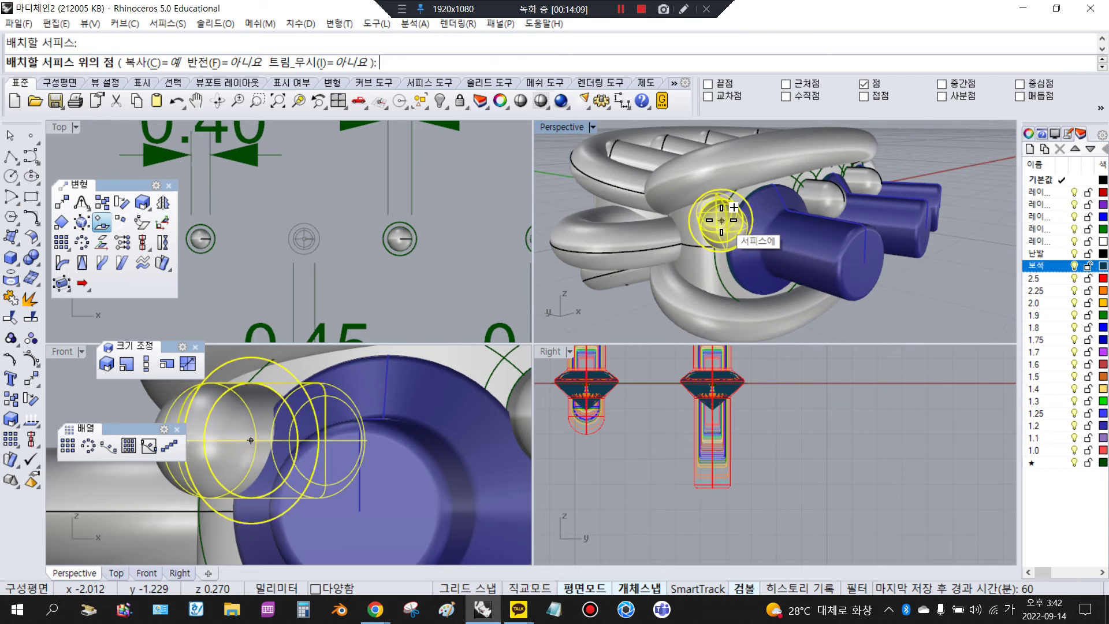
{"action": "scroll", "coordinate": [718, 219], "scroll_direction": "up", "scroll_amount": 3}
{"action": "right_click_drag", "start_coordinate": [717, 221], "coordinate": [707, 210]}
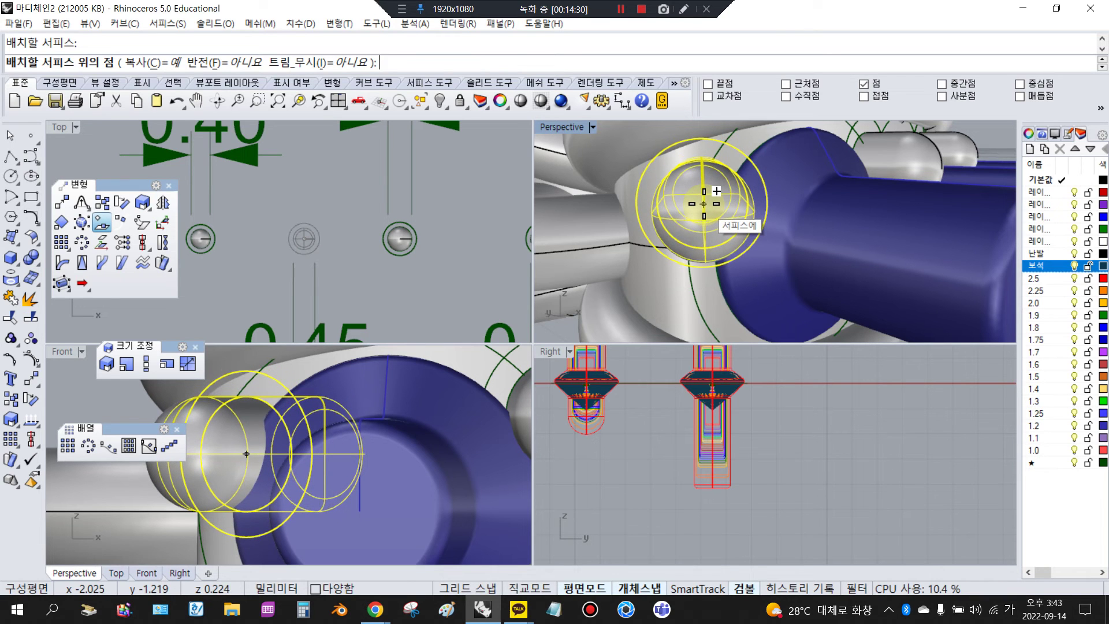
{"action": "left_click", "coordinate": [704, 198]}
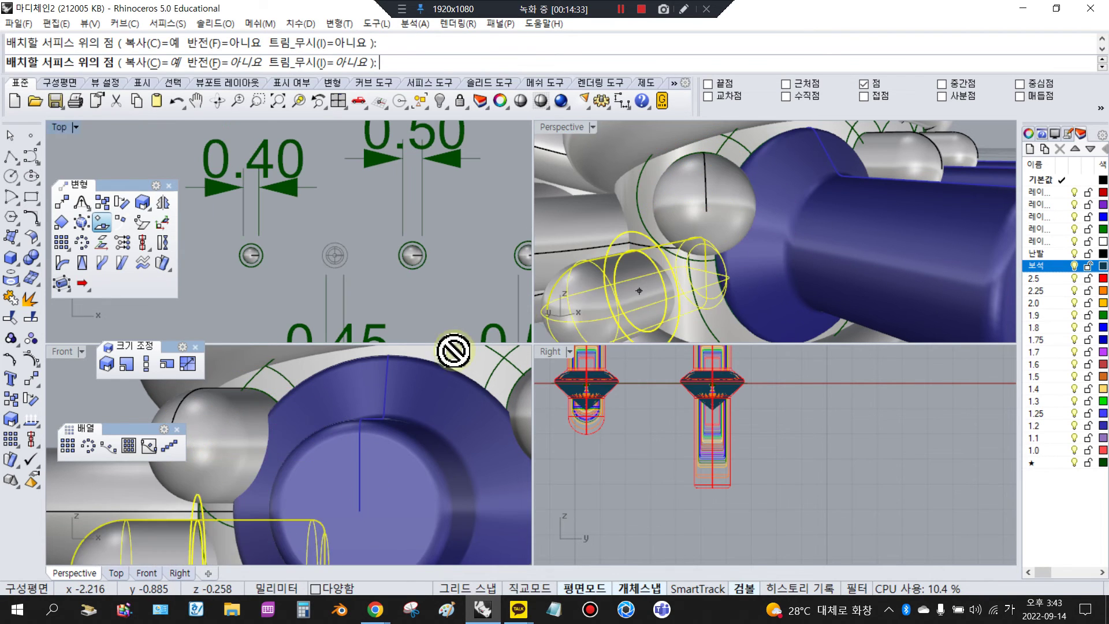
Step: Place another prong copy at the upper outer side of the last stone, beside the plate's opening, and finish orienting
{"action": "right_click_drag", "start_coordinate": [909, 221], "coordinate": [723, 204]}
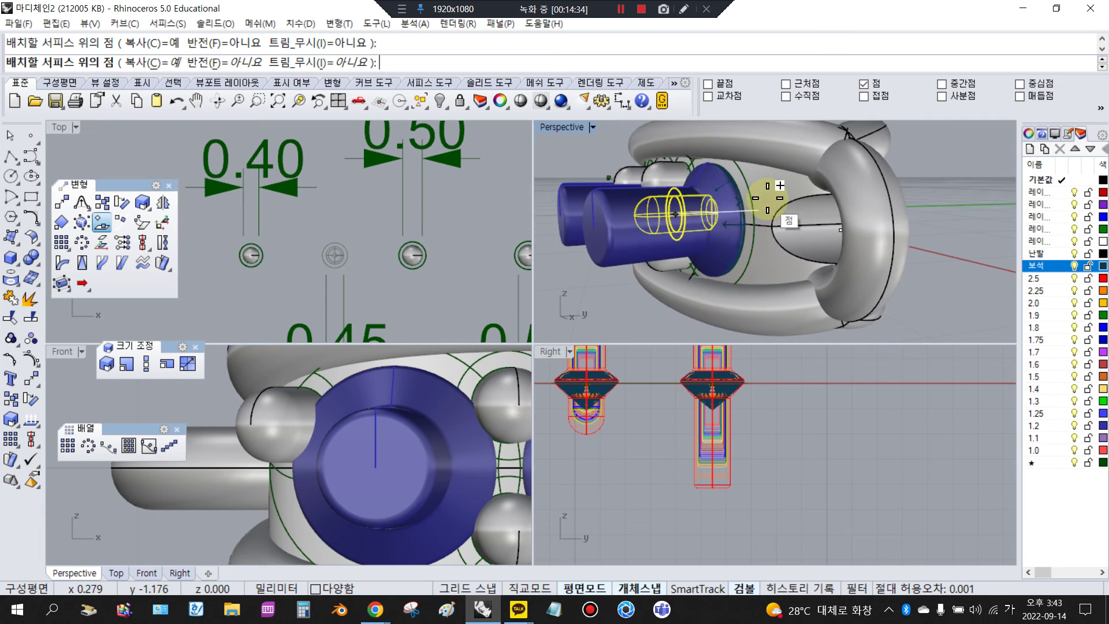
{"action": "scroll", "coordinate": [755, 198], "scroll_direction": "up", "scroll_amount": 3}
{"action": "scroll", "coordinate": [260, 458], "scroll_direction": "down", "scroll_amount": 5}
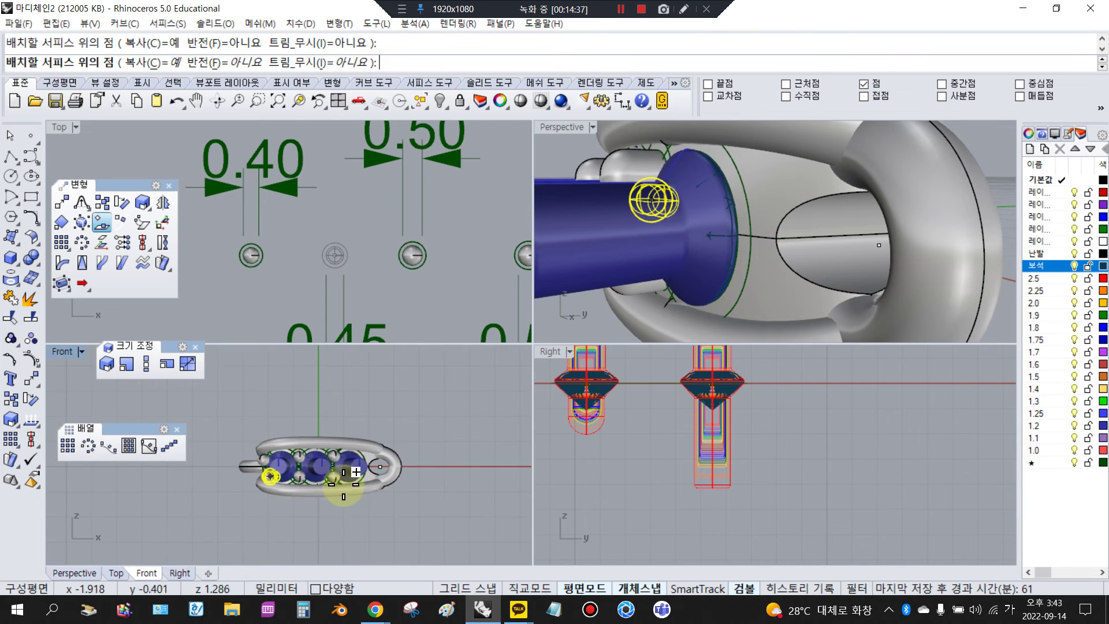
{"action": "scroll", "coordinate": [372, 458], "scroll_direction": "up", "scroll_amount": 5}
{"action": "scroll", "coordinate": [383, 449], "scroll_direction": "up", "scroll_amount": 3}
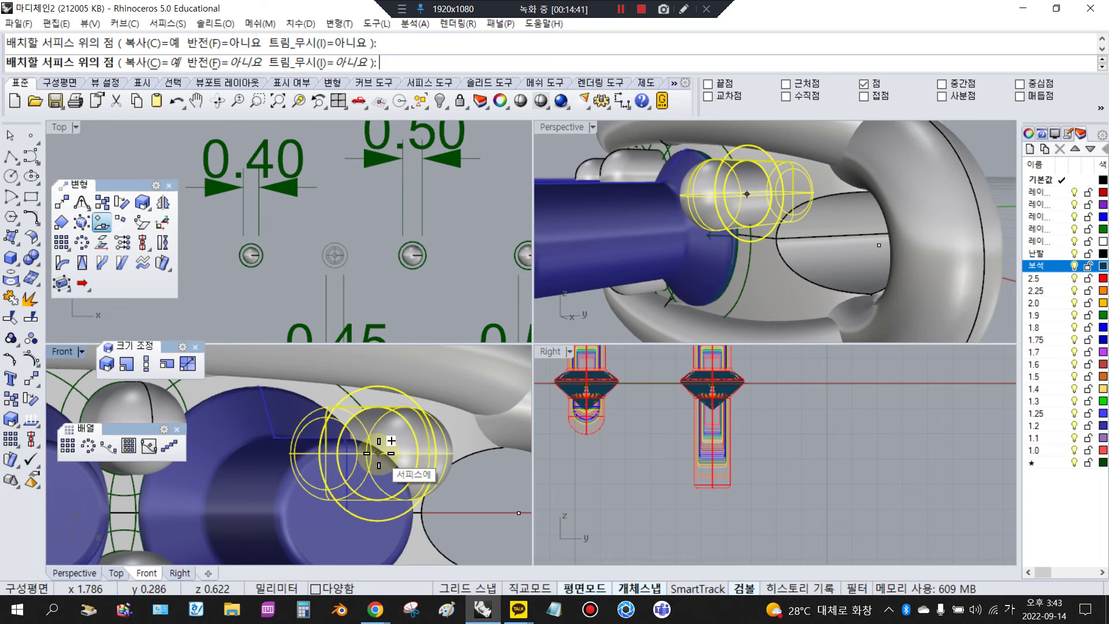
{"action": "right_click_drag", "start_coordinate": [739, 313], "coordinate": [779, 279]}
{"action": "scroll", "coordinate": [820, 243], "scroll_direction": "down", "scroll_amount": 5}
{"action": "scroll", "coordinate": [861, 191], "scroll_direction": "up", "scroll_amount": 6}
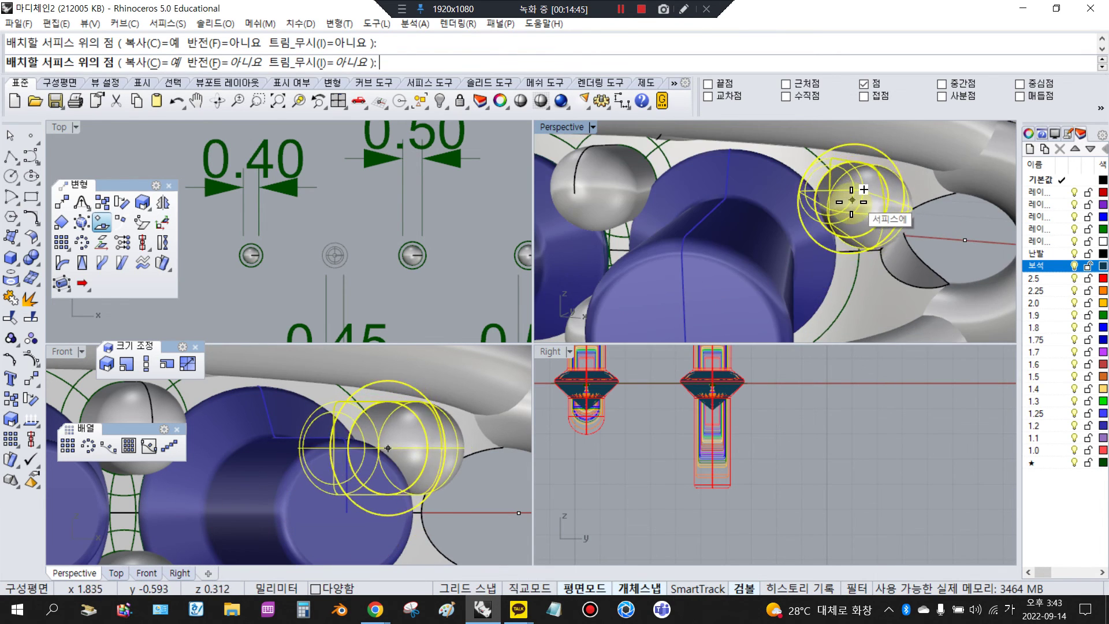
{"action": "right_click_drag", "start_coordinate": [861, 194], "coordinate": [812, 193]}
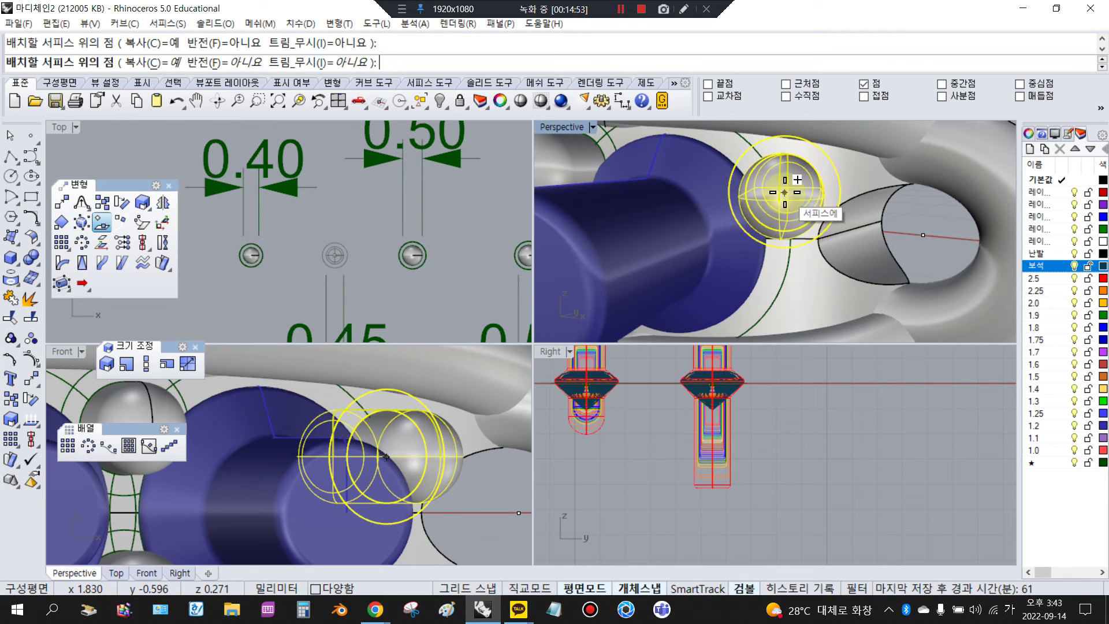
{"action": "right_click", "coordinate": [835, 289]}
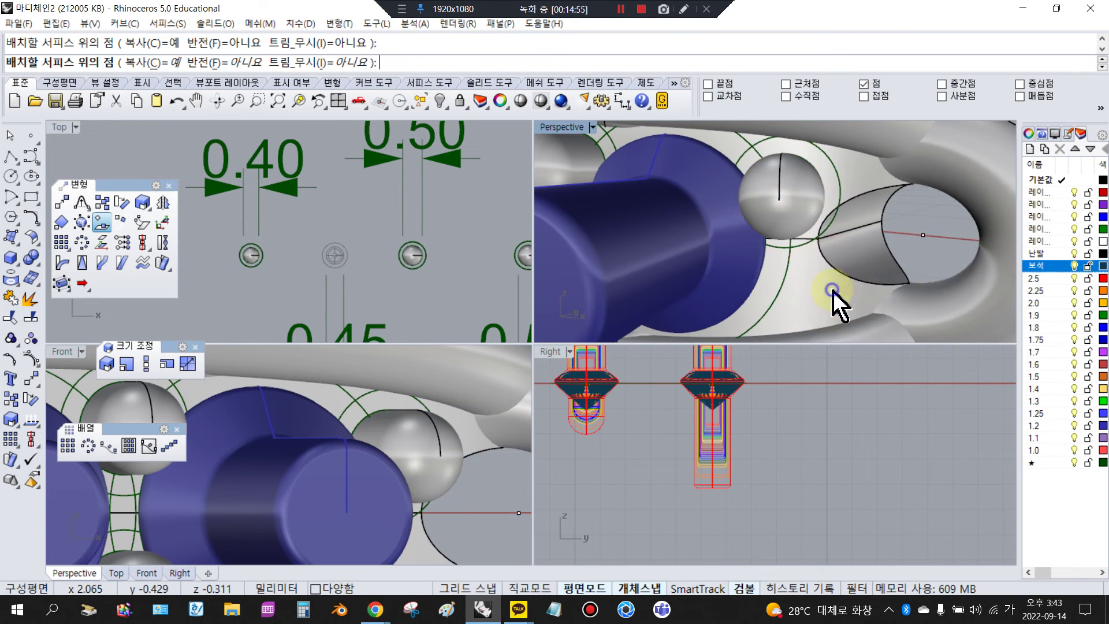
Step: Mirror the two end prongs to the lower side of the stone row in the Front view, across the horizontal axis through the origin (0)
{"action": "scroll", "coordinate": [836, 286], "scroll_direction": "down", "scroll_amount": 6}
{"action": "right_click_drag", "start_coordinate": [835, 286], "coordinate": [869, 226]}
{"action": "scroll", "coordinate": [878, 220], "scroll_direction": "up", "scroll_amount": 3}
{"action": "left_click", "coordinate": [886, 218]}
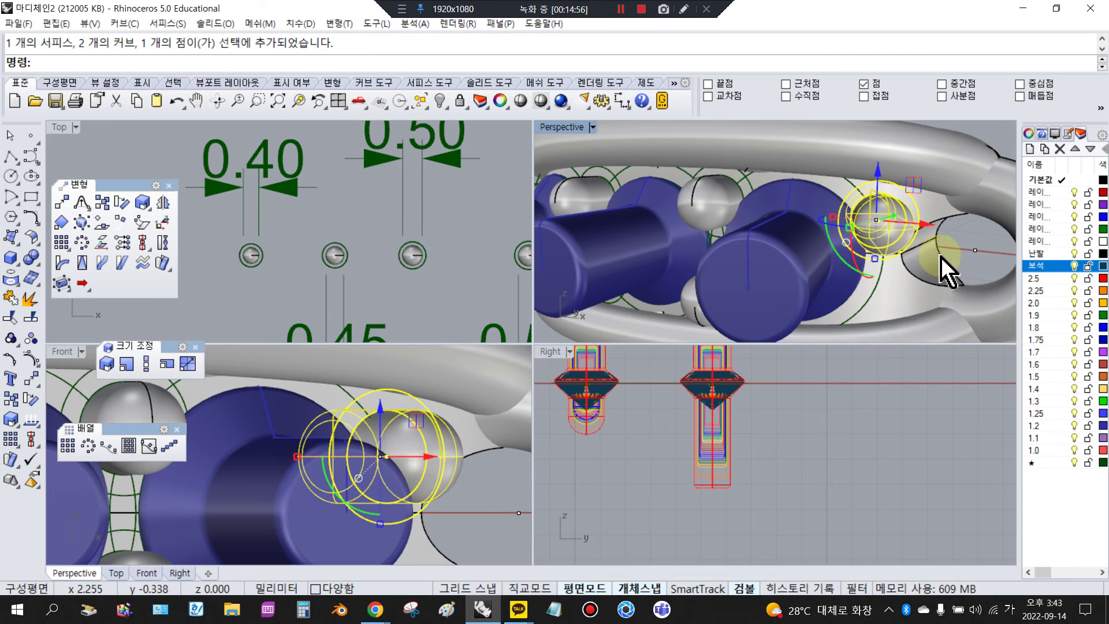
{"action": "scroll", "coordinate": [408, 458], "scroll_direction": "down", "scroll_amount": 5}
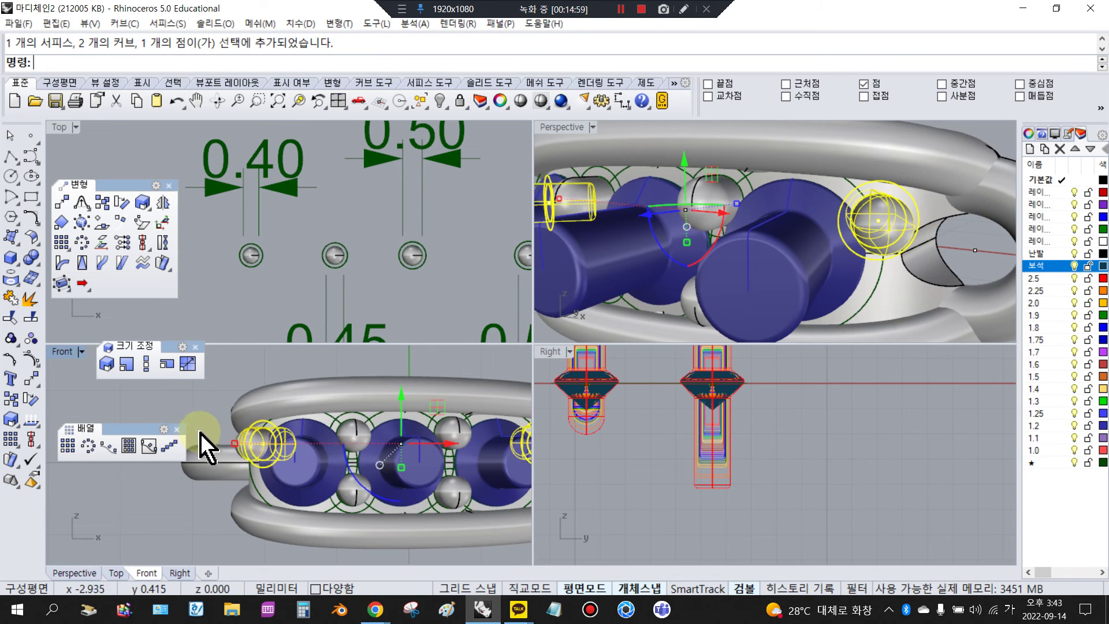
{"action": "left_click", "coordinate": [31, 381]}
{"action": "left_click", "coordinate": [154, 386]}
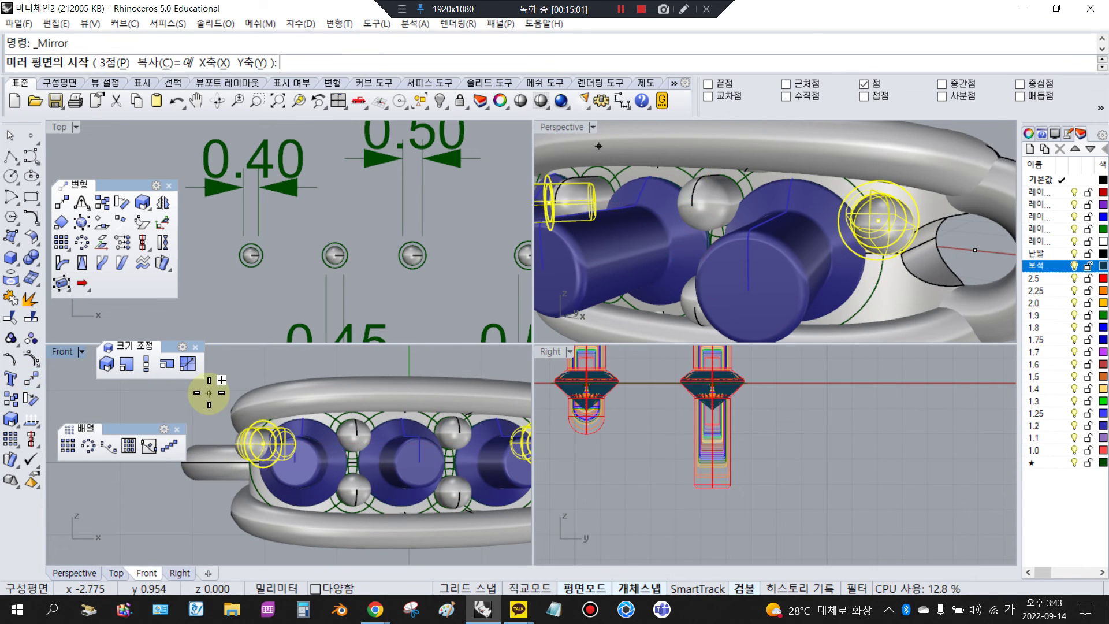
{"action": "type", "text": "0"}
{"action": "key", "text": "Return"}
{"action": "left_click", "coordinate": [210, 395]}
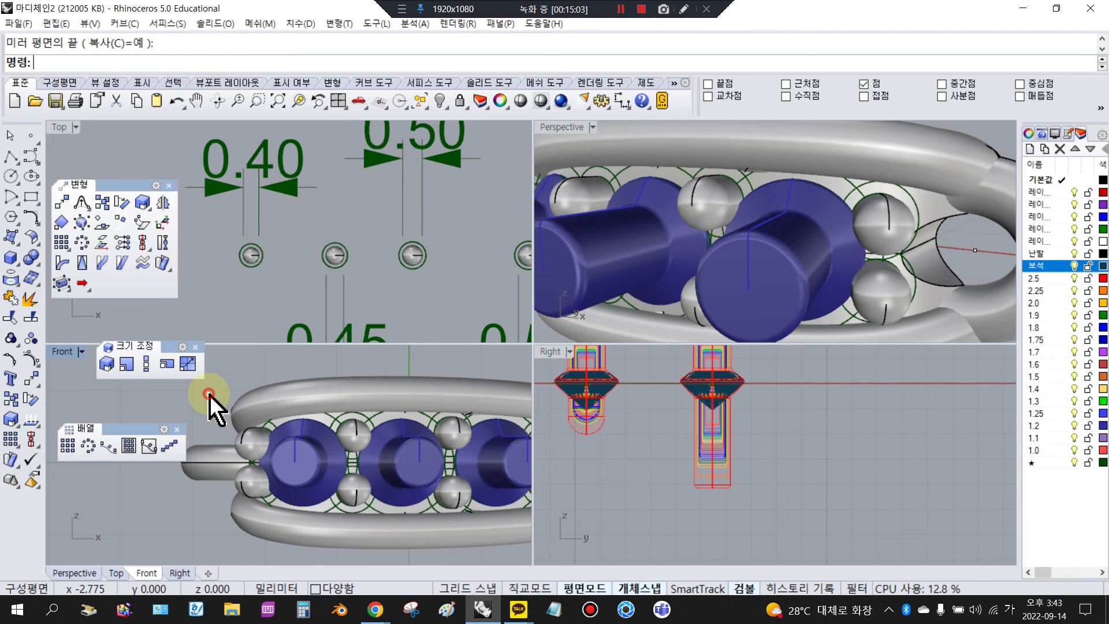
Step: Examine the row of stones and prongs on the link's side from several angles and in the Right view
{"action": "scroll", "coordinate": [797, 220], "scroll_direction": "down", "scroll_amount": 8}
{"action": "right_click_drag", "start_coordinate": [797, 220], "coordinate": [577, 310]}
{"action": "scroll", "coordinate": [840, 227], "scroll_direction": "up", "scroll_amount": 8}
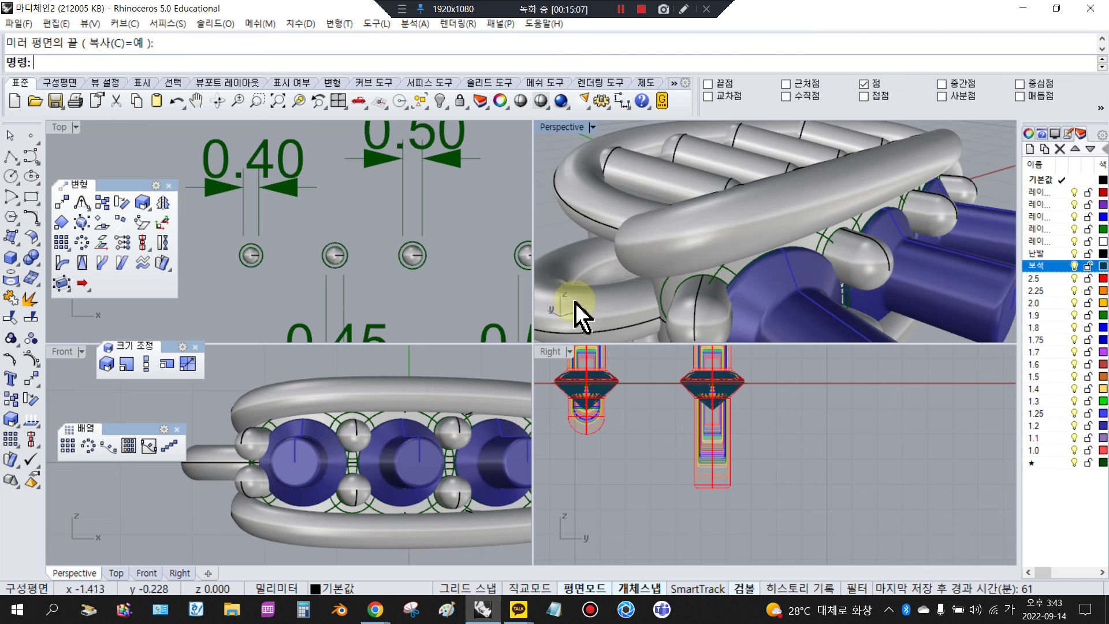
{"action": "scroll", "coordinate": [297, 422], "scroll_direction": "down", "scroll_amount": 5}
{"action": "scroll", "coordinate": [717, 484], "scroll_direction": "down", "scroll_amount": 8}
{"action": "scroll", "coordinate": [645, 453], "scroll_direction": "up", "scroll_amount": 6}
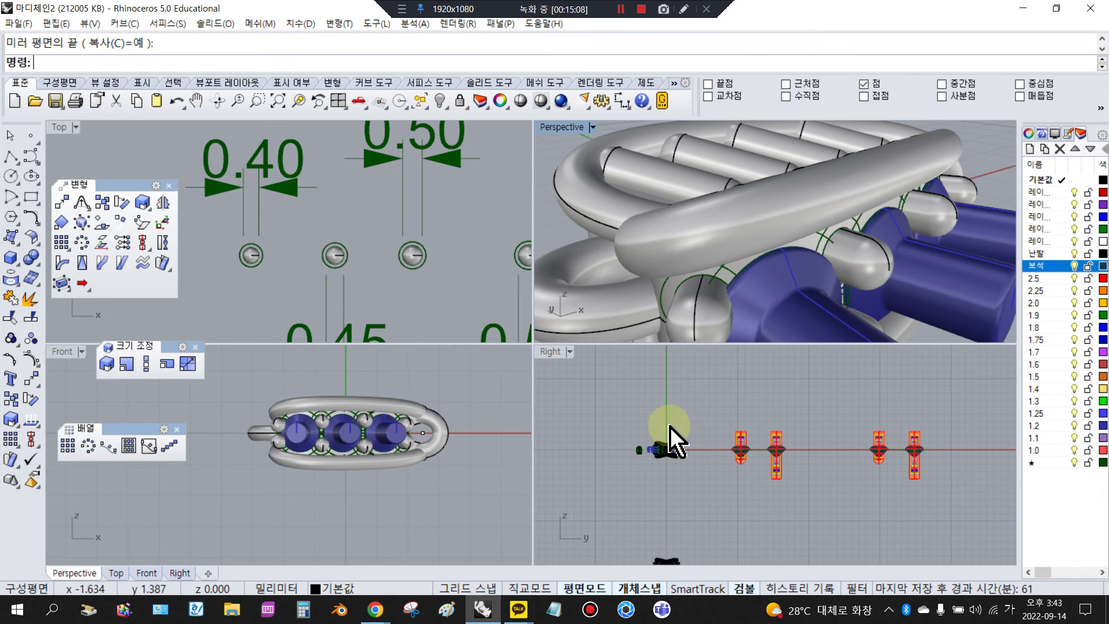
{"action": "scroll", "coordinate": [740, 234], "scroll_direction": "down", "scroll_amount": 7}
{"action": "right_click_drag", "start_coordinate": [744, 236], "coordinate": [723, 293]}
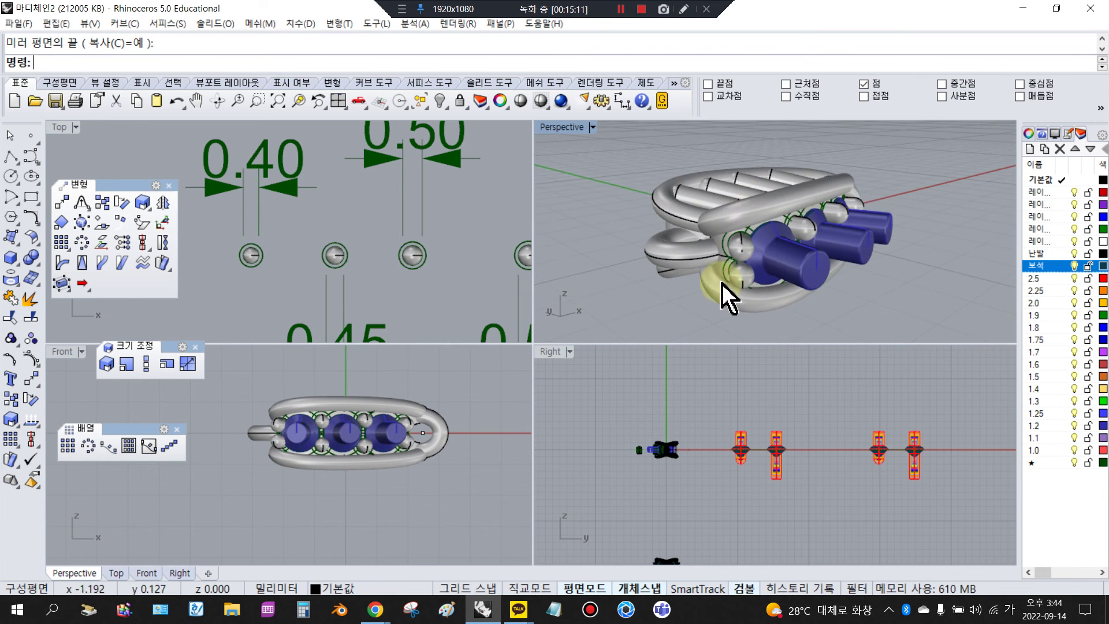
{"action": "scroll", "coordinate": [669, 458], "scroll_direction": "up", "scroll_amount": 3}
{"action": "scroll", "coordinate": [667, 486], "scroll_direction": "up", "scroll_amount": 3}
{"action": "right_click_drag", "start_coordinate": [662, 480], "coordinate": [621, 426]}
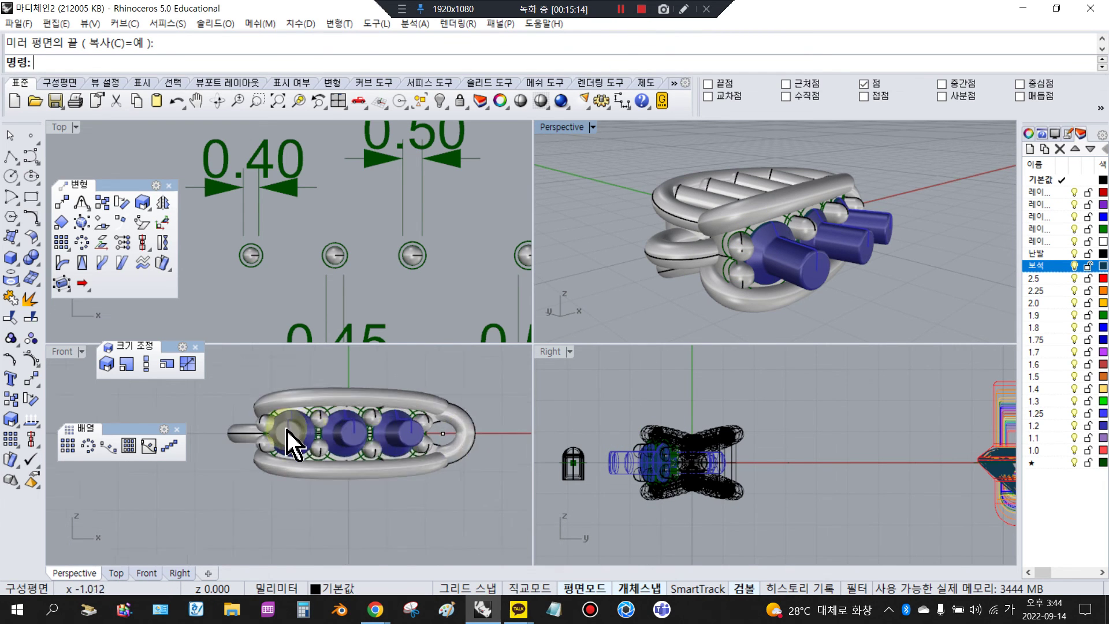
Step: Mirror the three stones with their cutters and all eight prongs to the opposite side of the link, across the vertical axis through the origin (0)
{"action": "scroll", "coordinate": [292, 443], "scroll_direction": "up", "scroll_amount": 4}
{"action": "left_click_drag", "start_coordinate": [292, 445], "coordinate": [272, 441]}
{"action": "left_click", "coordinate": [255, 446], "text": "shift"}
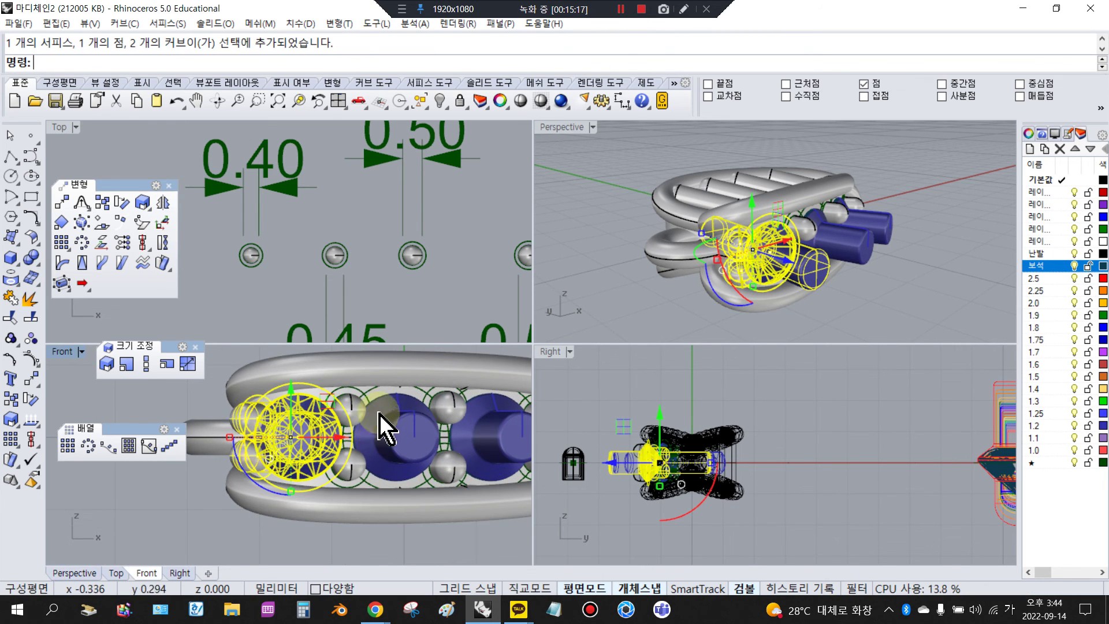
{"action": "left_click", "coordinate": [359, 406], "text": "shift"}
{"action": "left_click", "coordinate": [352, 470], "text": "shift"}
{"action": "left_click", "coordinate": [404, 436], "text": "shift"}
{"action": "left_click", "coordinate": [463, 402], "text": "shift"}
{"action": "left_click", "coordinate": [456, 460], "text": "shift"}
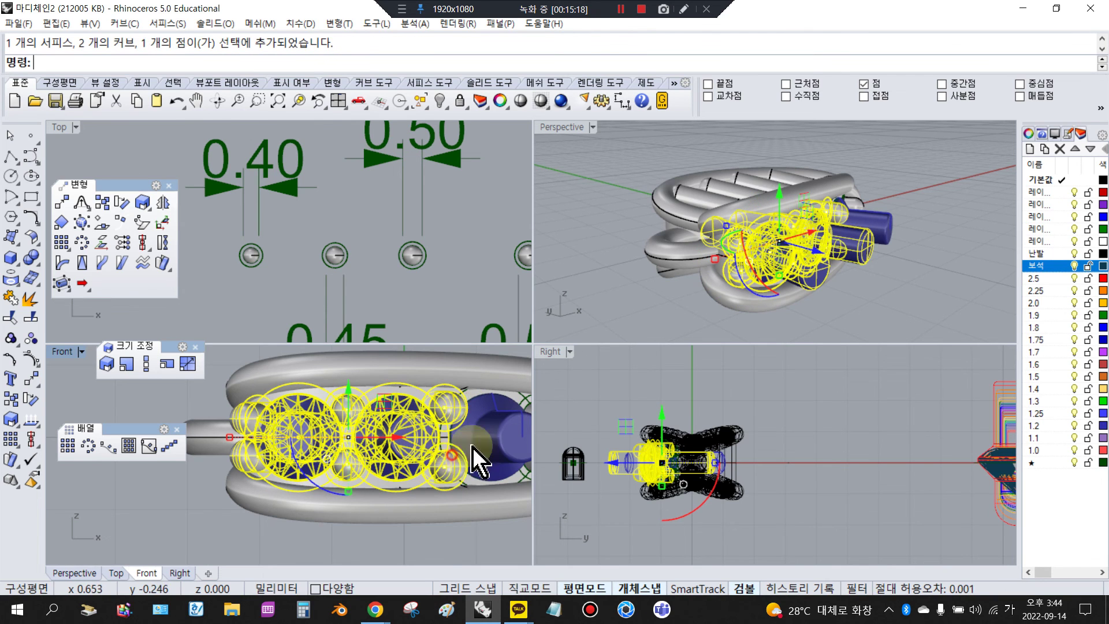
{"action": "left_click", "coordinate": [483, 439], "text": "shift"}
{"action": "scroll", "coordinate": [364, 434], "scroll_direction": "down", "scroll_amount": 6}
{"action": "scroll", "coordinate": [413, 434], "scroll_direction": "up", "scroll_amount": 8}
{"action": "left_click", "coordinate": [416, 409], "text": "shift"}
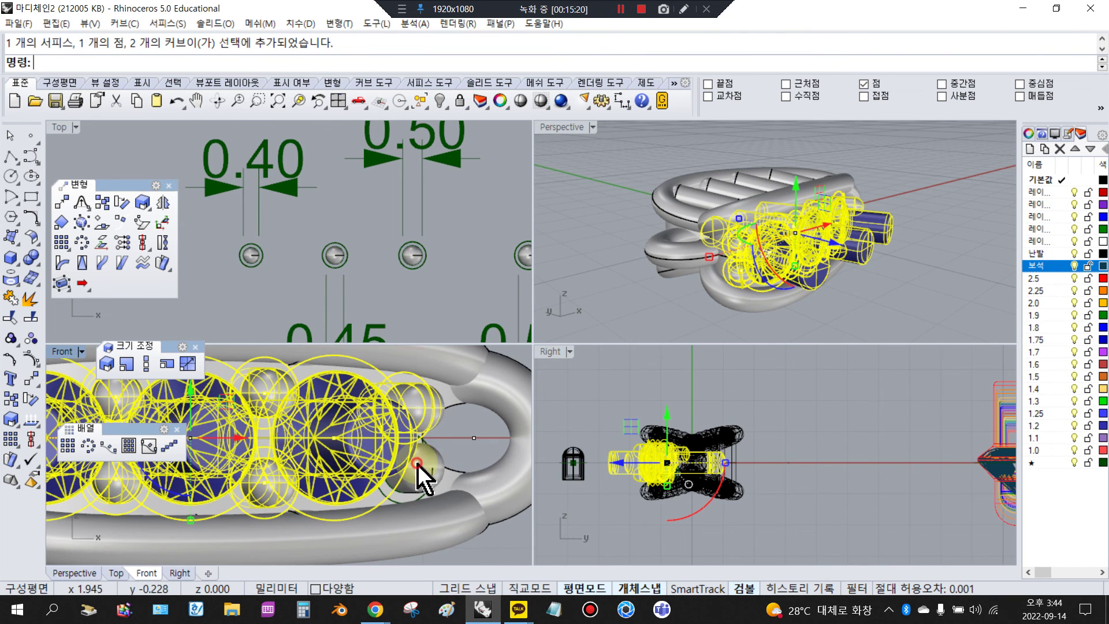
{"action": "right_click", "coordinate": [615, 396]}
{"action": "type", "text": "0"}
{"action": "key", "text": "Return"}
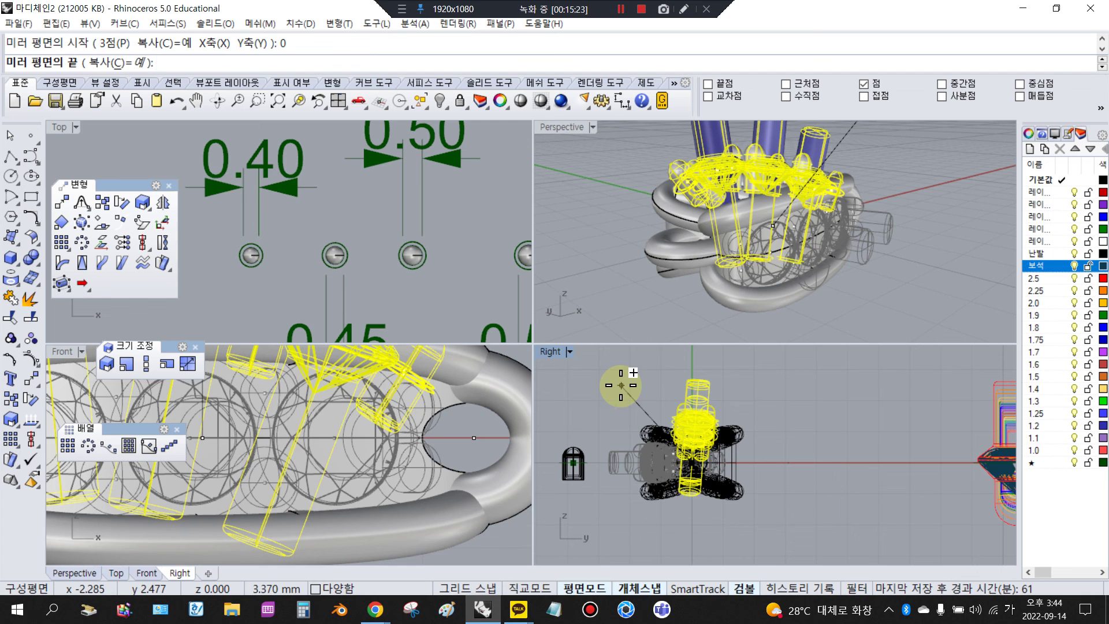
{"action": "left_click", "coordinate": [621, 386]}
{"action": "key", "text": "Escape"}
Step: Boolean-subtract all objects on the 1.2 layer from the inner plate and all prongs on the 난발 layer
{"action": "right_click_drag", "start_coordinate": [701, 235], "coordinate": [557, 258]}
{"action": "scroll", "coordinate": [717, 200], "scroll_direction": "up", "scroll_amount": 2}
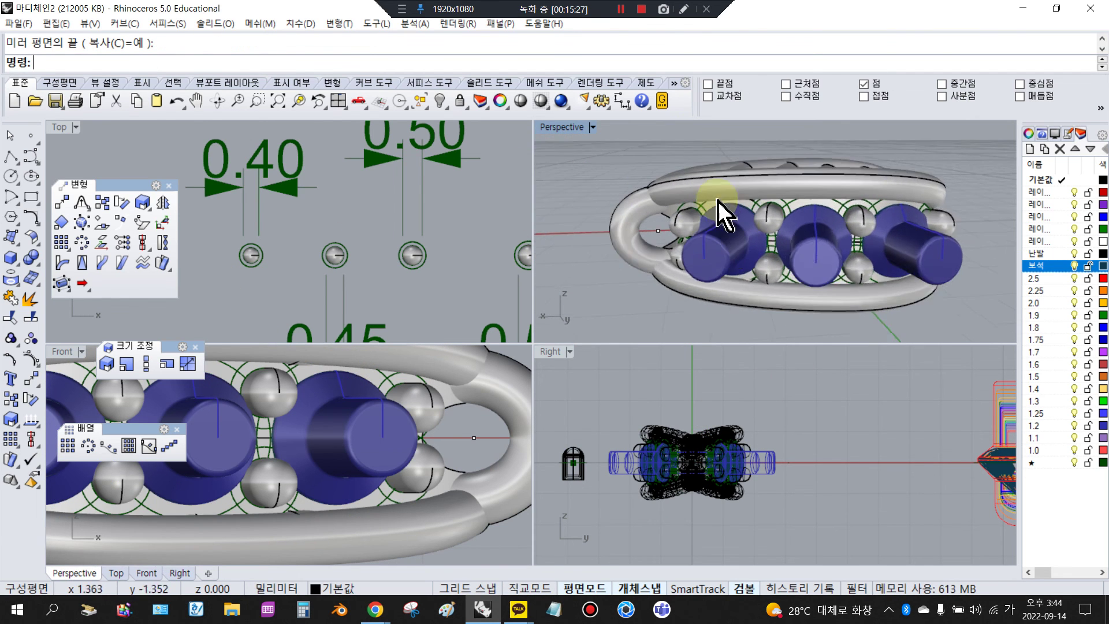
{"action": "scroll", "coordinate": [718, 214], "scroll_direction": "up", "scroll_amount": 1}
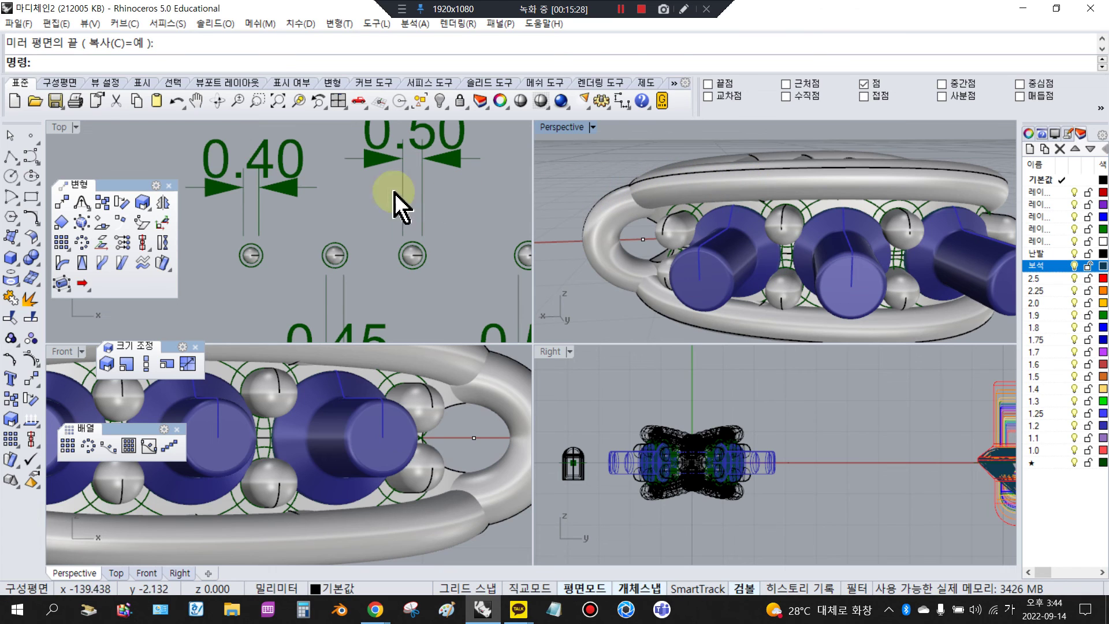
{"action": "left_click", "coordinate": [31, 257]}
{"action": "left_click", "coordinate": [73, 265]}
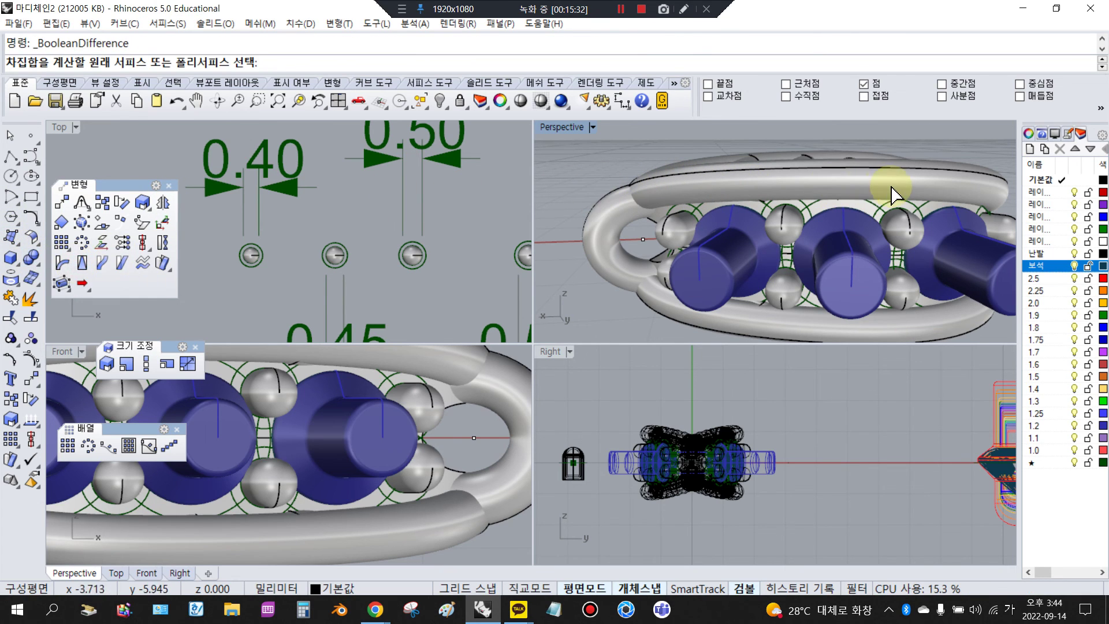
{"action": "left_click", "coordinate": [873, 187]}
{"action": "key", "text": "Escape"}
{"action": "right_click", "coordinate": [871, 199]}
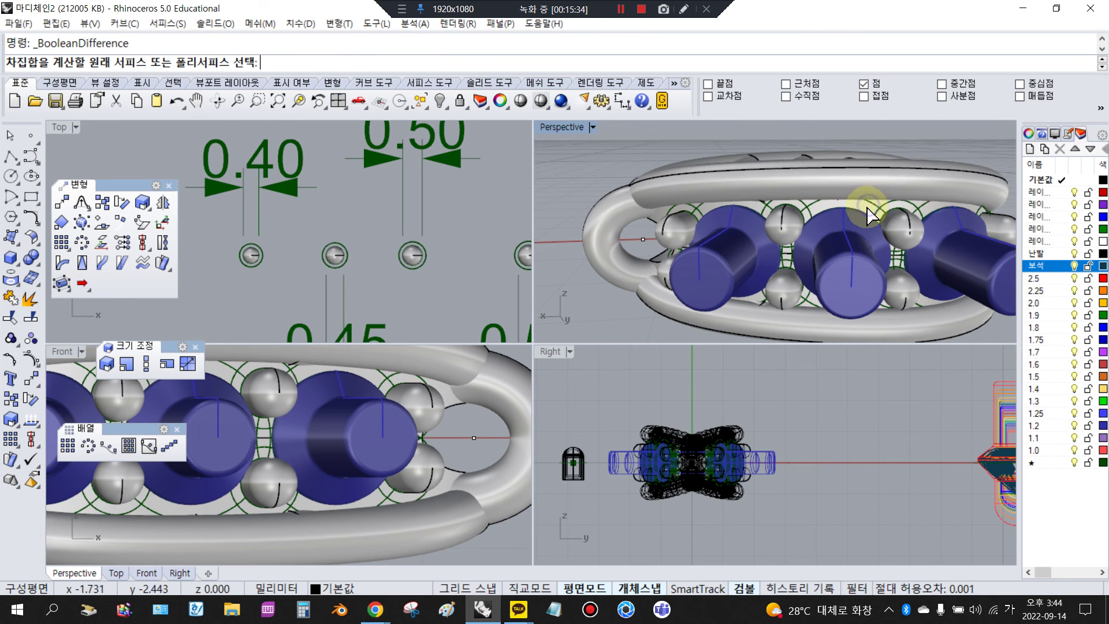
{"action": "scroll", "coordinate": [870, 210], "scroll_direction": "up", "scroll_amount": 10}
{"action": "left_click", "coordinate": [872, 211]}
{"action": "scroll", "coordinate": [872, 211], "scroll_direction": "down", "scroll_amount": 8}
{"action": "scroll", "coordinate": [874, 219], "scroll_direction": "down", "scroll_amount": 5}
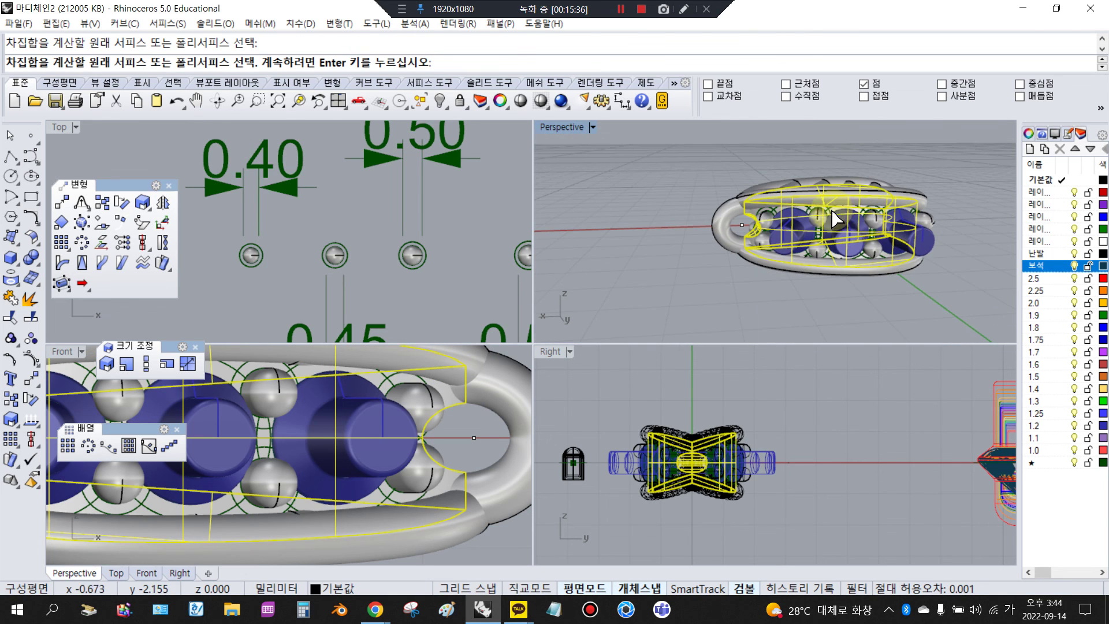
{"action": "right_click", "coordinate": [1068, 258]}
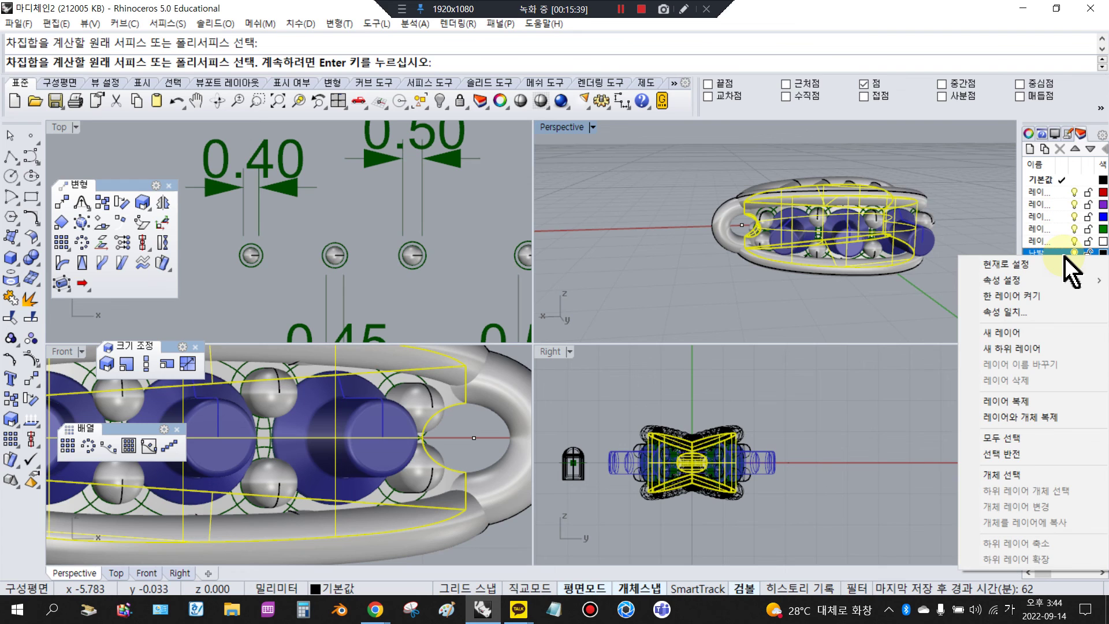
{"action": "left_click", "coordinate": [1011, 475]}
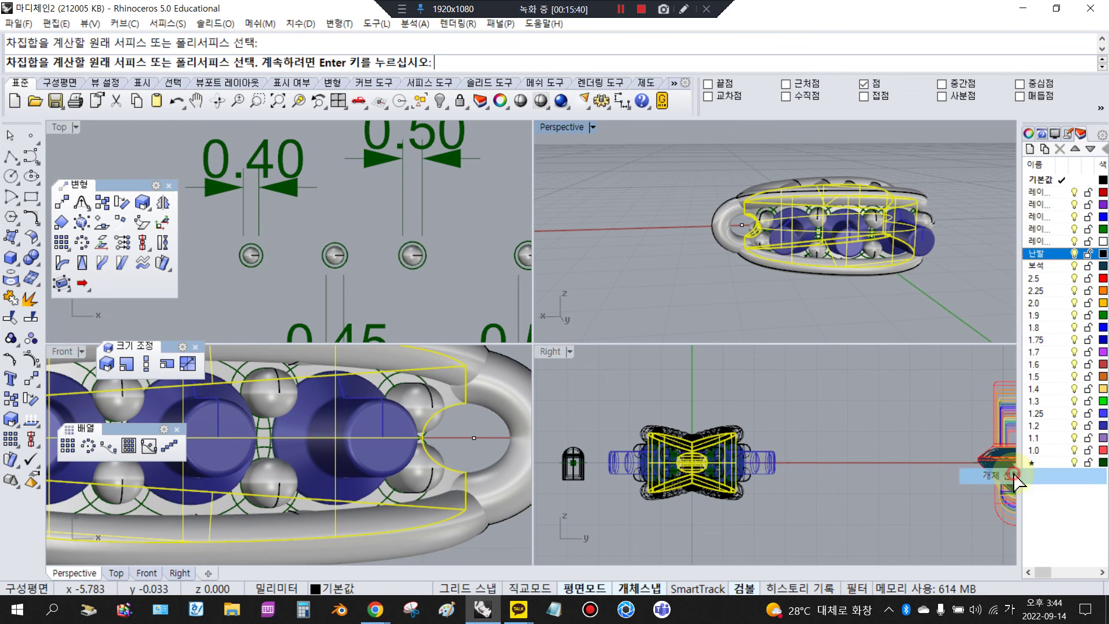
{"action": "key", "text": "Return"}
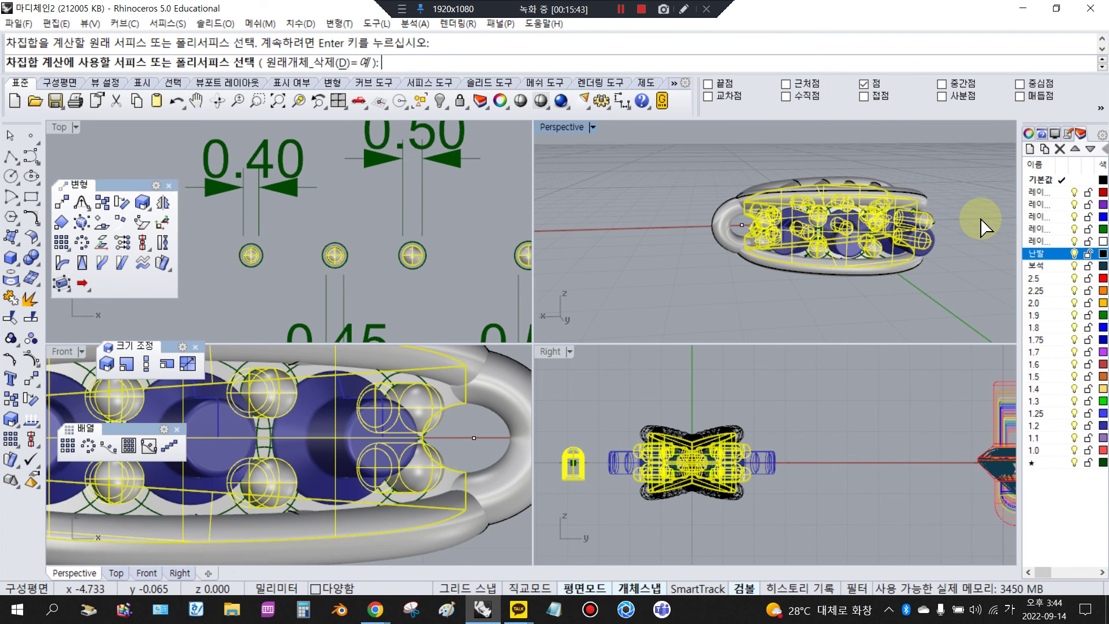
{"action": "right_click", "coordinate": [1045, 426]}
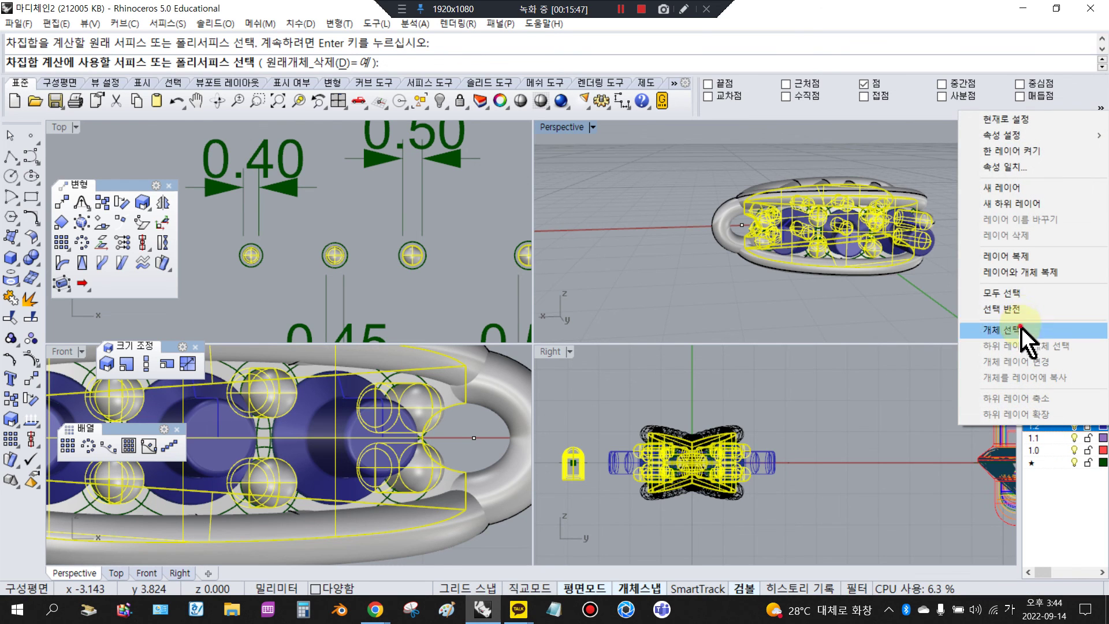
{"action": "left_click", "coordinate": [1064, 337]}
{"action": "key", "text": "Return"}
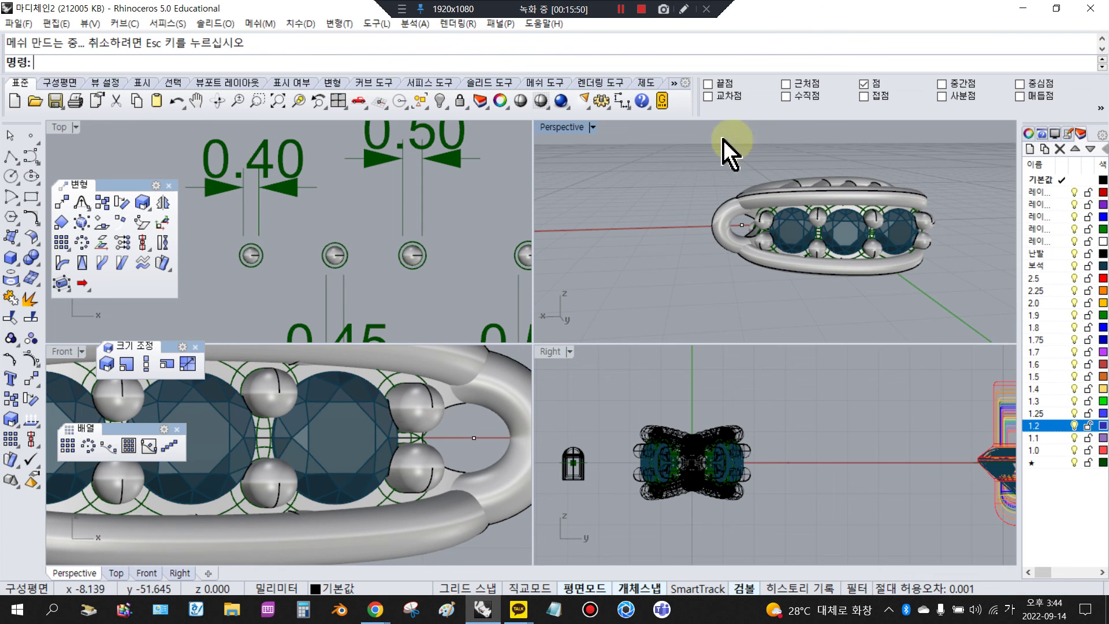
Step: Hide the ★ layer and inspect the link in an enlarged shaded Perspective view, ending back in the four-view layout
{"action": "double_click", "coordinate": [550, 129]}
{"action": "scroll", "coordinate": [578, 277], "scroll_direction": "up", "scroll_amount": 5}
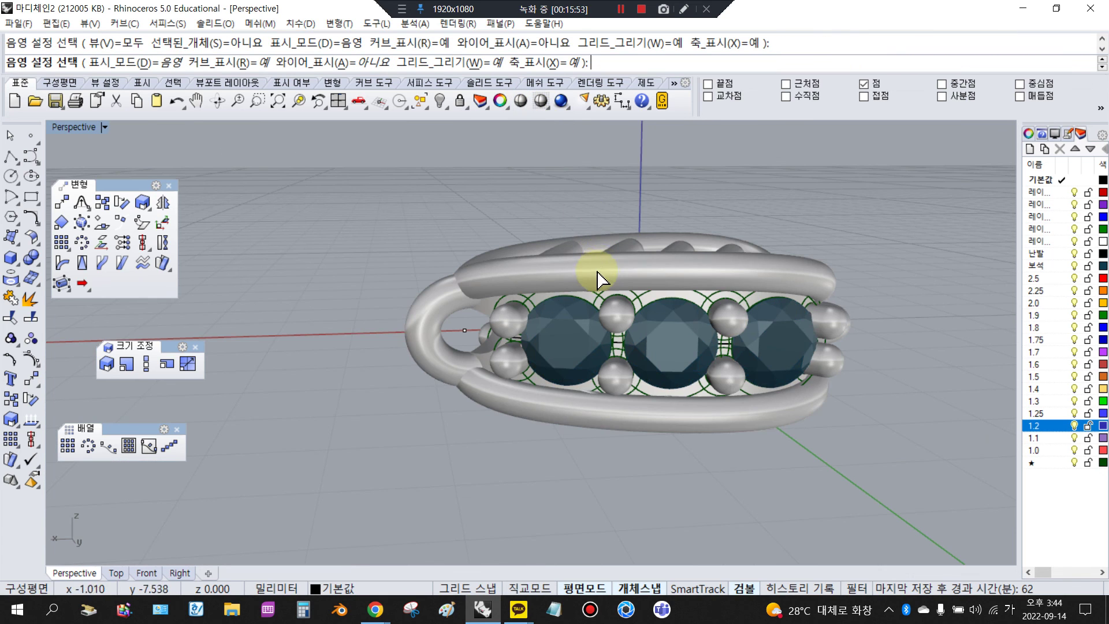
{"action": "left_click", "coordinate": [1075, 463]}
{"action": "left_click", "coordinate": [1074, 463]}
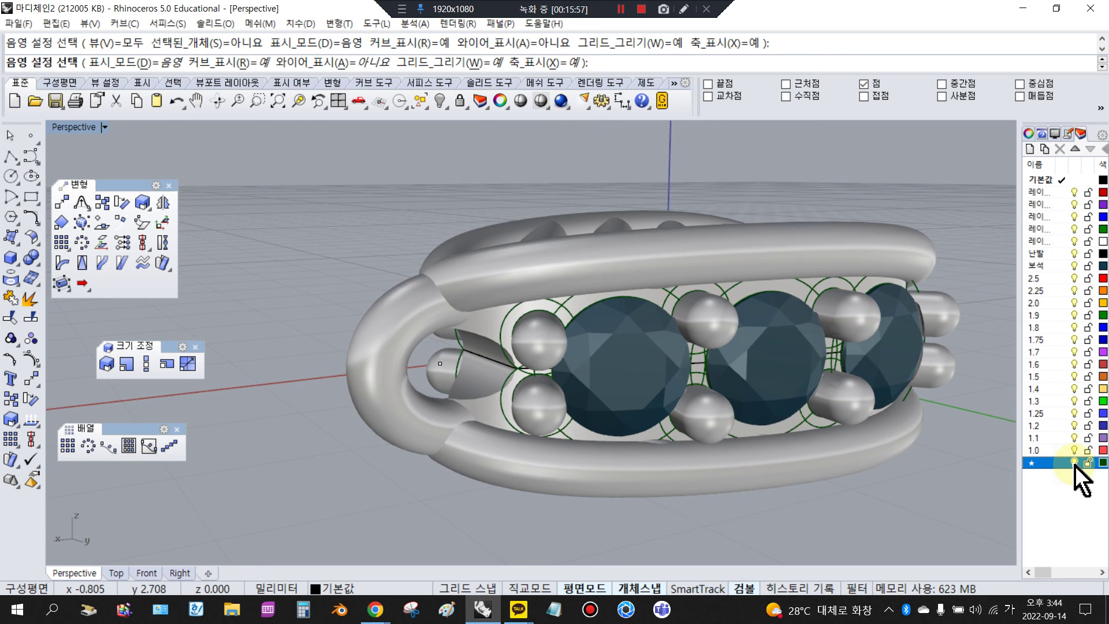
{"action": "left_click", "coordinate": [1075, 463]}
{"action": "left_click", "coordinate": [1075, 463]}
{"action": "left_click", "coordinate": [1075, 463]}
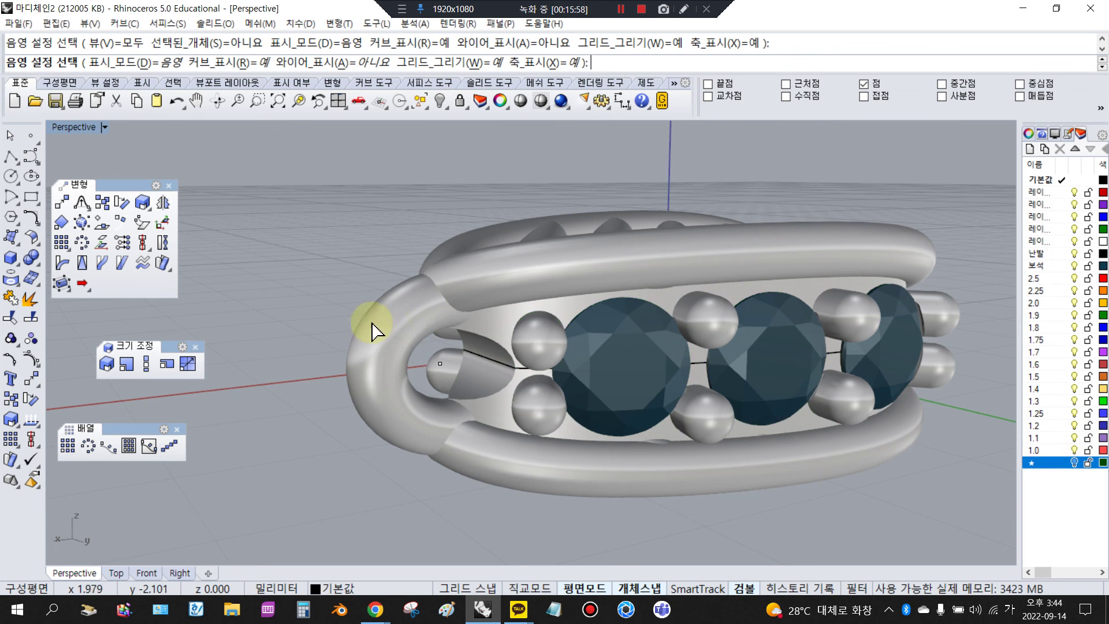
{"action": "right_click_drag", "start_coordinate": [373, 330], "coordinate": [297, 305]}
{"action": "double_click", "coordinate": [73, 128]}
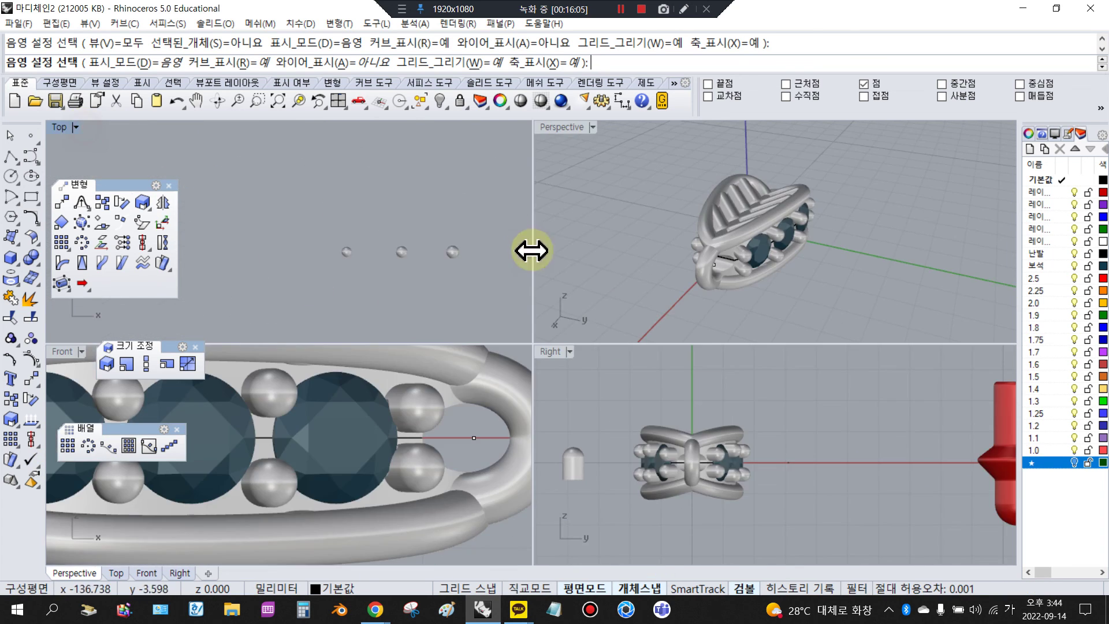
Step: End the shaded preview and bring the green stone of the stone library into close view in the Top view
{"action": "scroll", "coordinate": [428, 241], "scroll_direction": "up", "scroll_amount": 8}
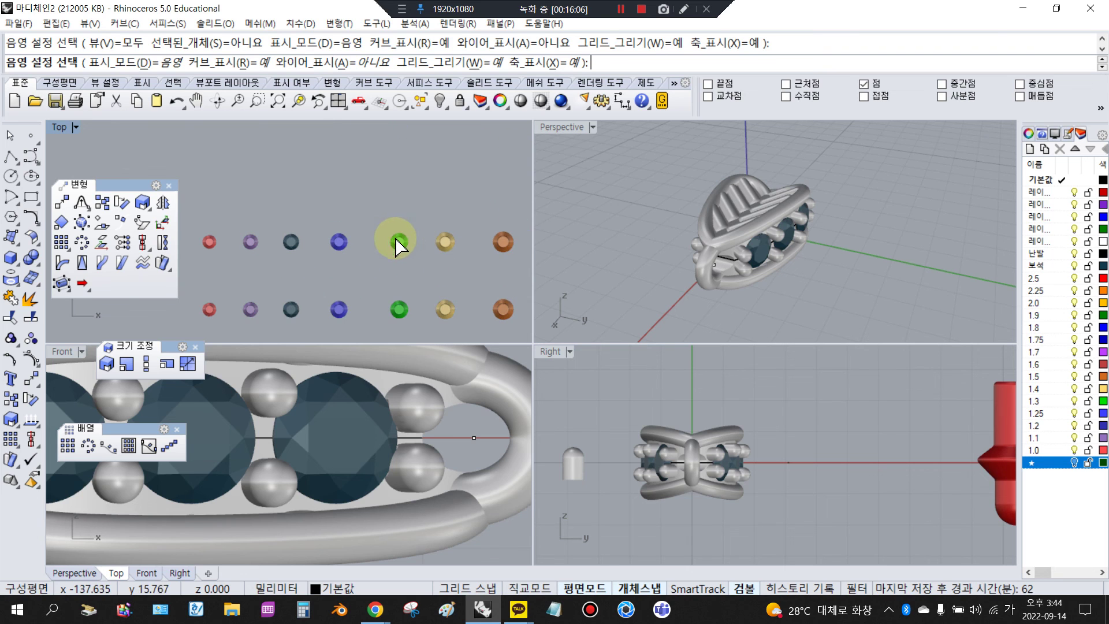
{"action": "right_click", "coordinate": [397, 246]}
{"action": "scroll", "coordinate": [397, 243], "scroll_direction": "up", "scroll_amount": 4}
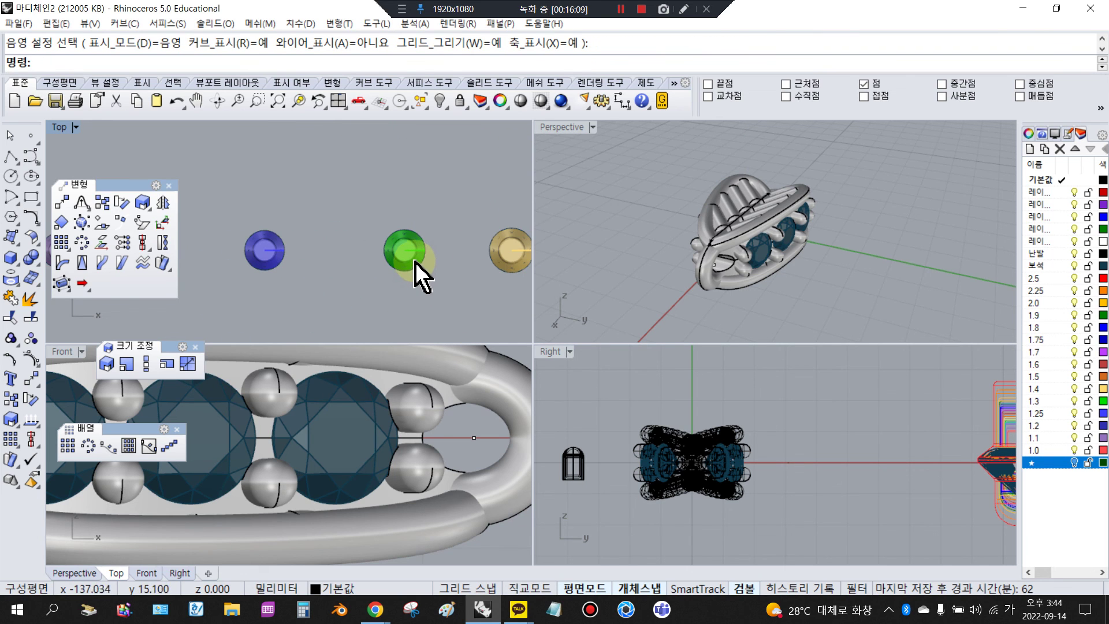